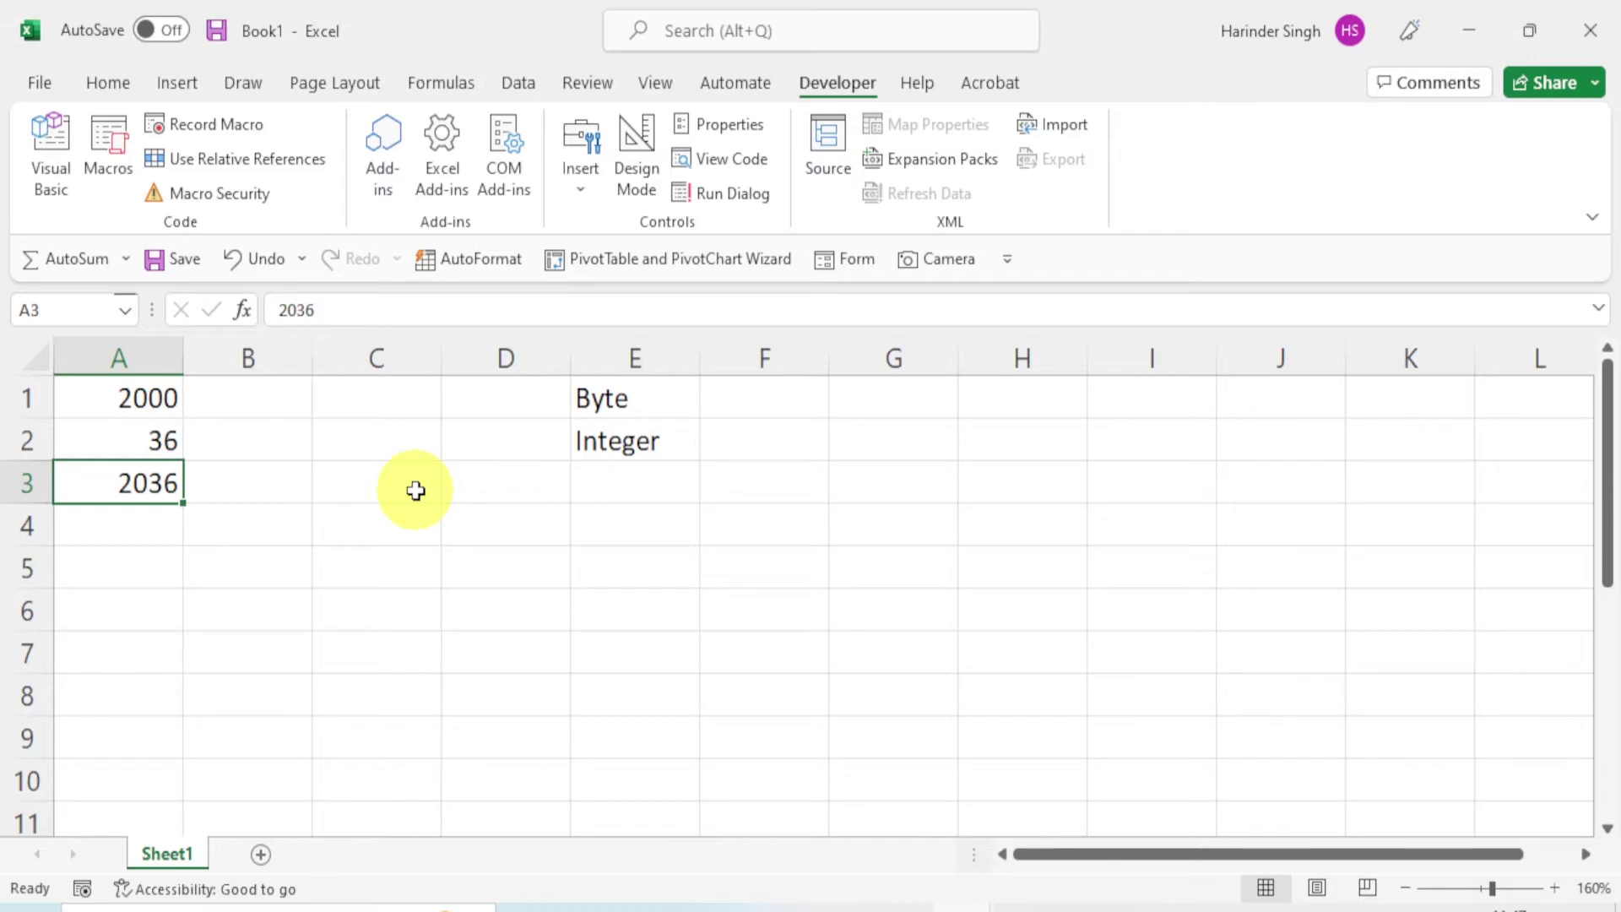
- Position the VBA editor and Locals window so column A's values stay visible beside the Datatype_sample code
left_click(1082, 851)
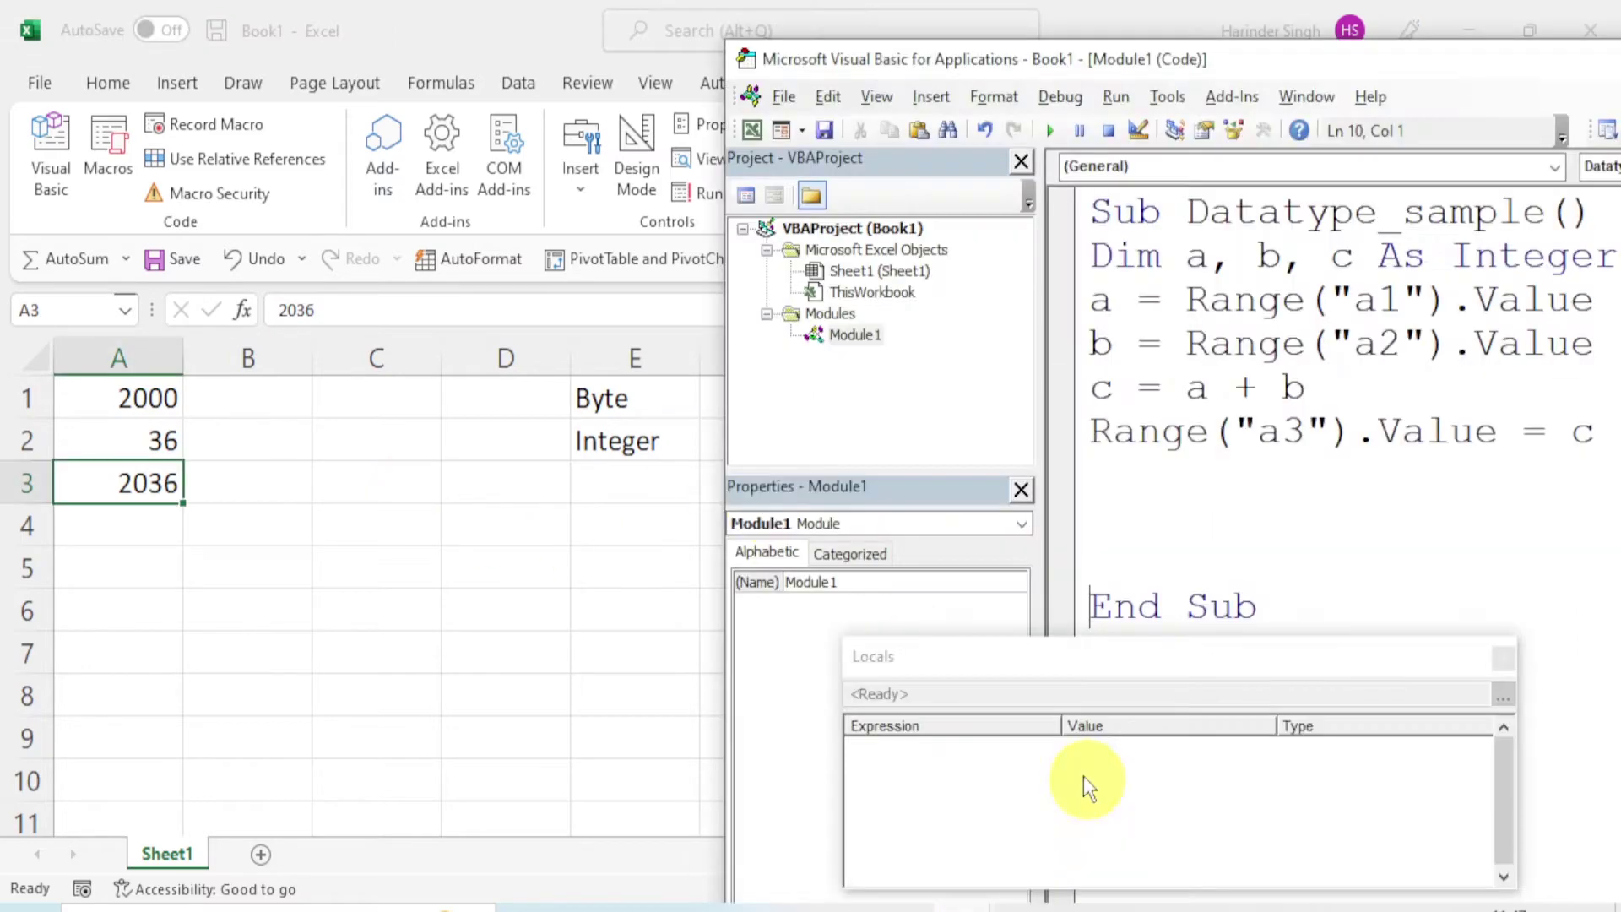
left_click_drag(1309, 59, 621, 90)
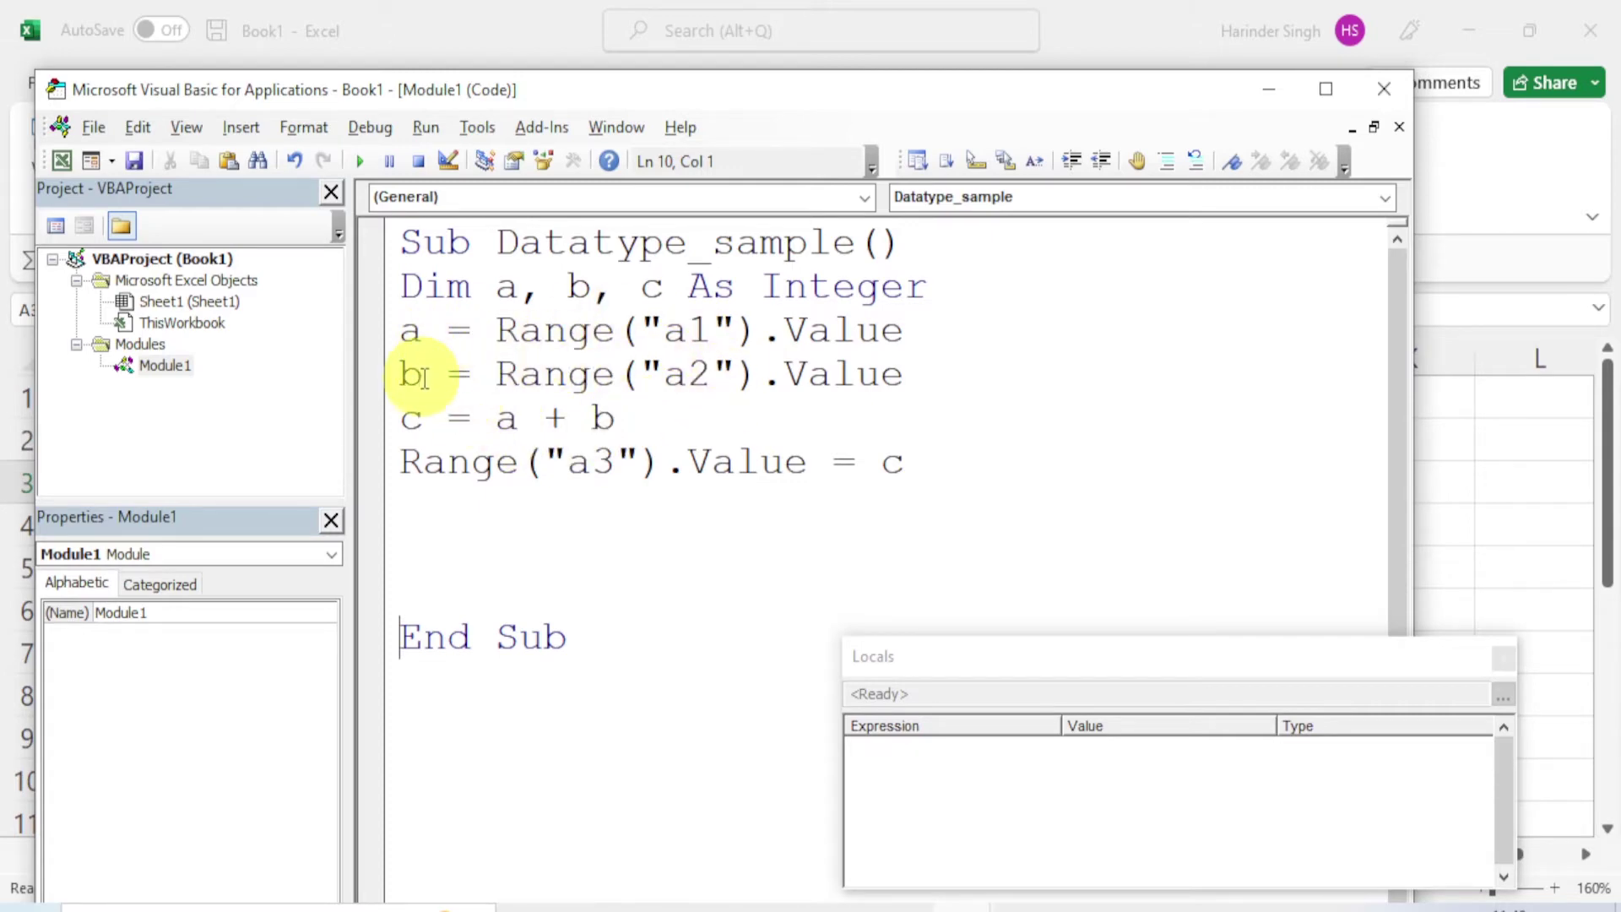
left_click_drag(684, 101, 883, 69)
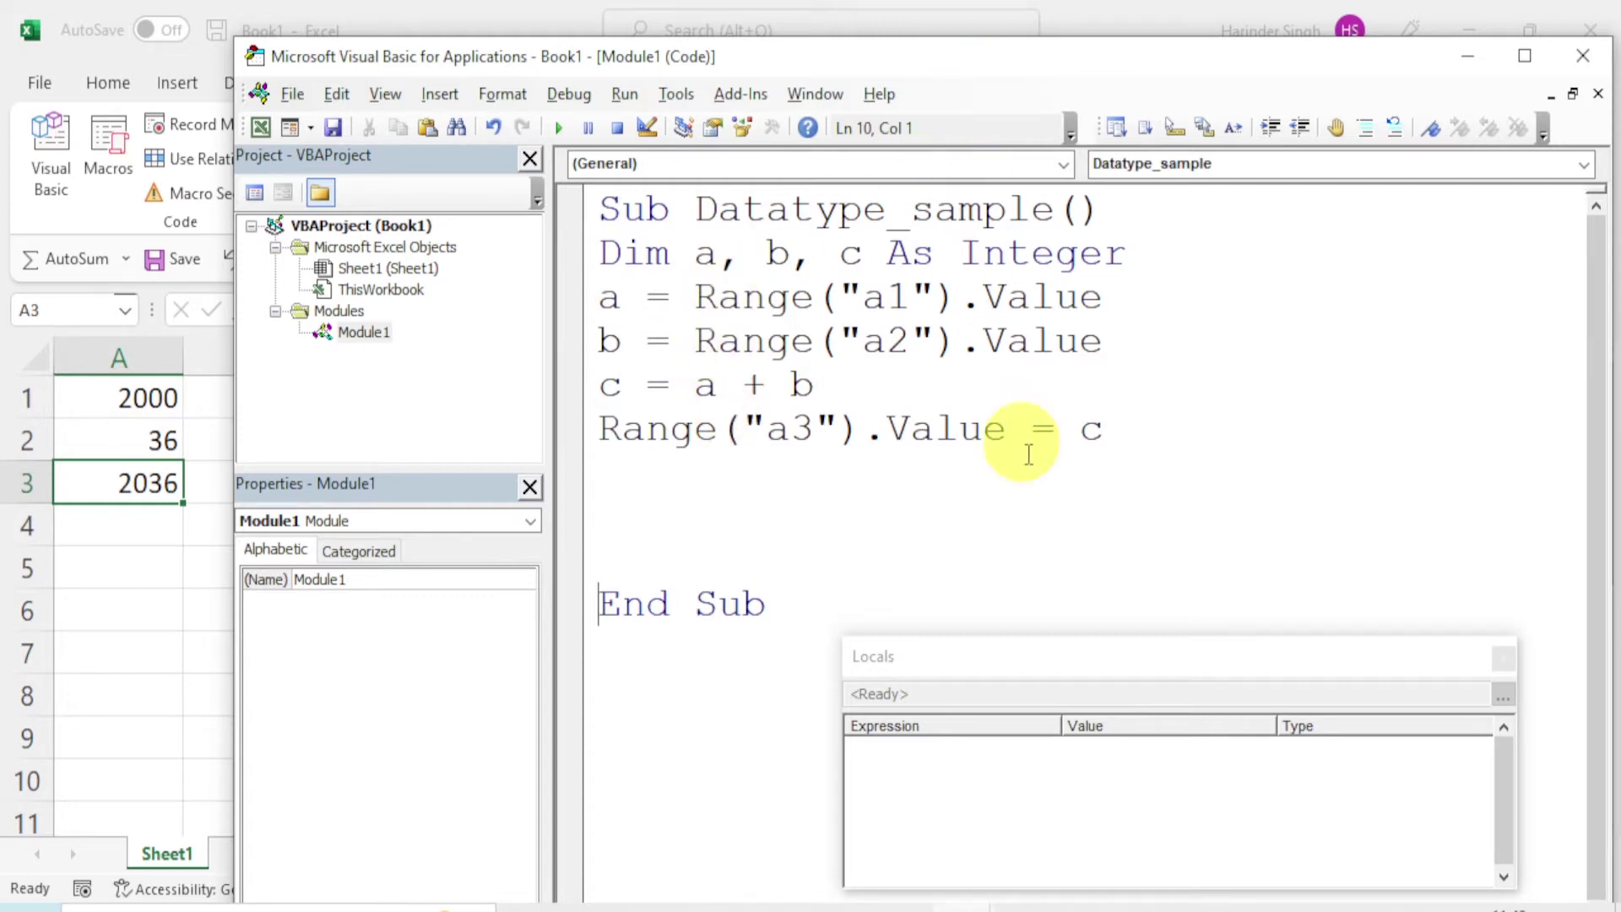
left_click(1046, 657)
left_click_drag(1046, 657, 1099, 574)
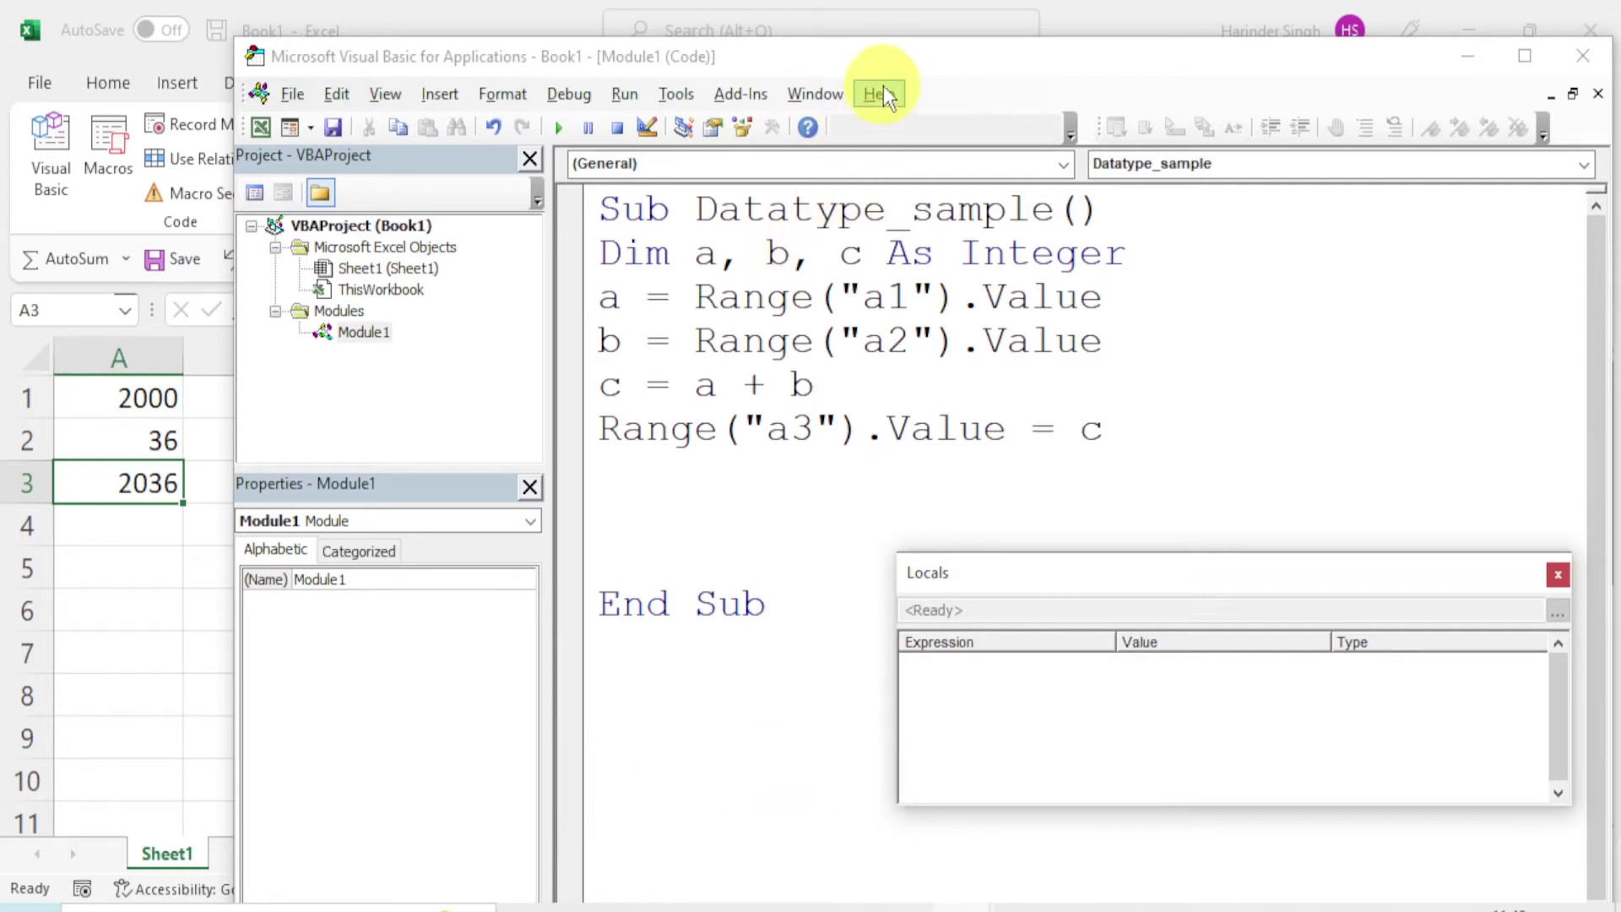
left_click_drag(904, 63, 1093, 68)
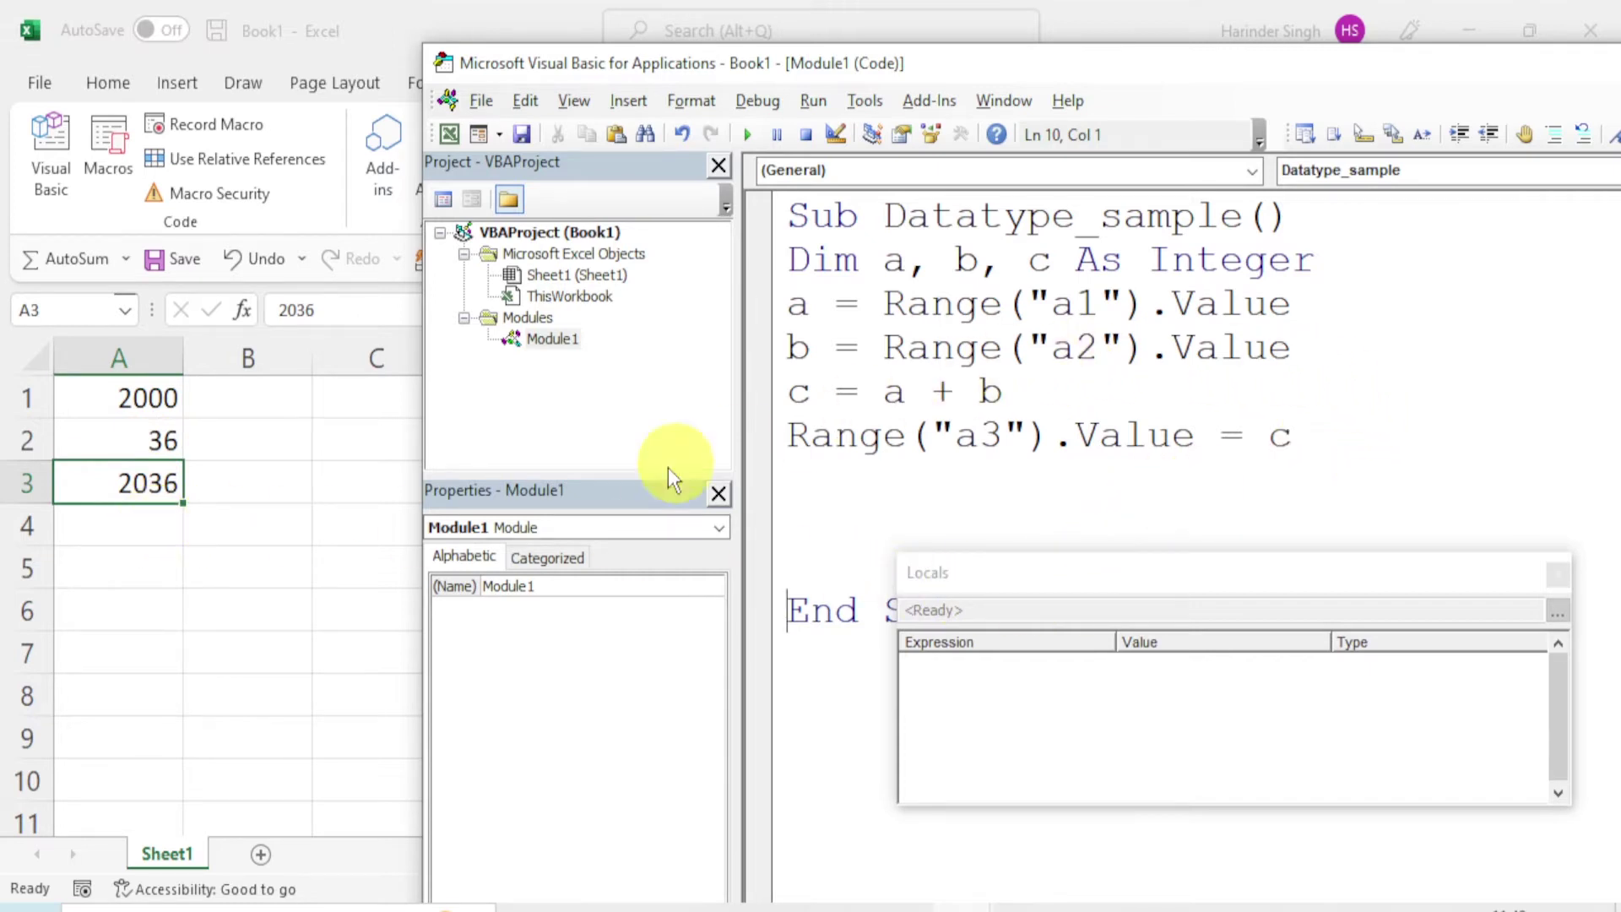
- Enter 32000 in A1 and clear the old total from A3
left_click(128, 401)
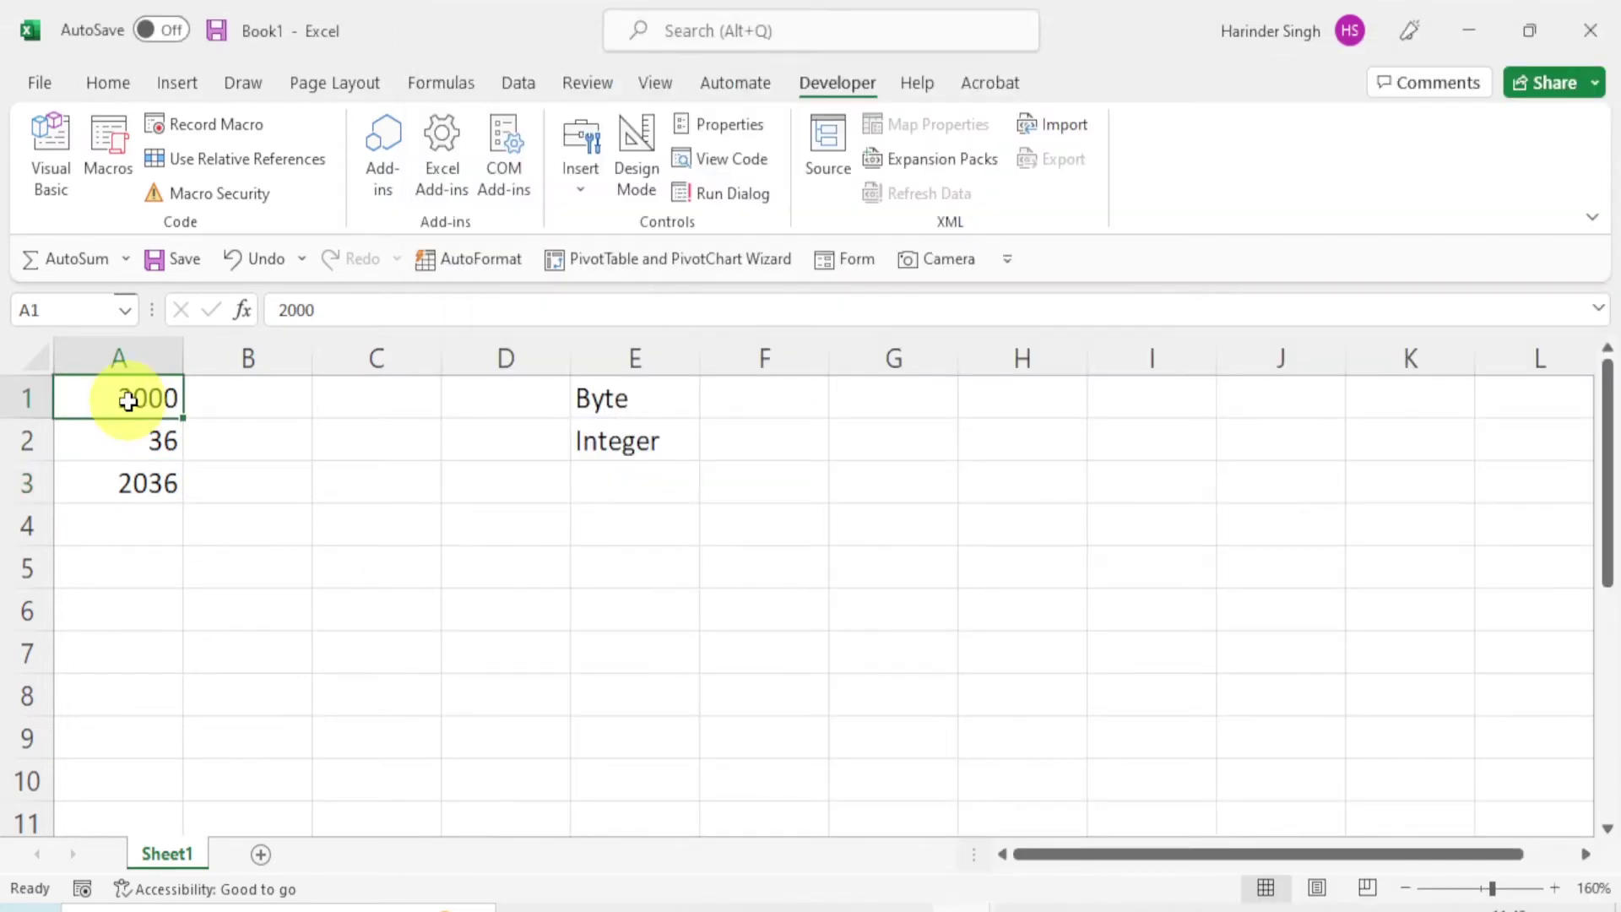
type("32")
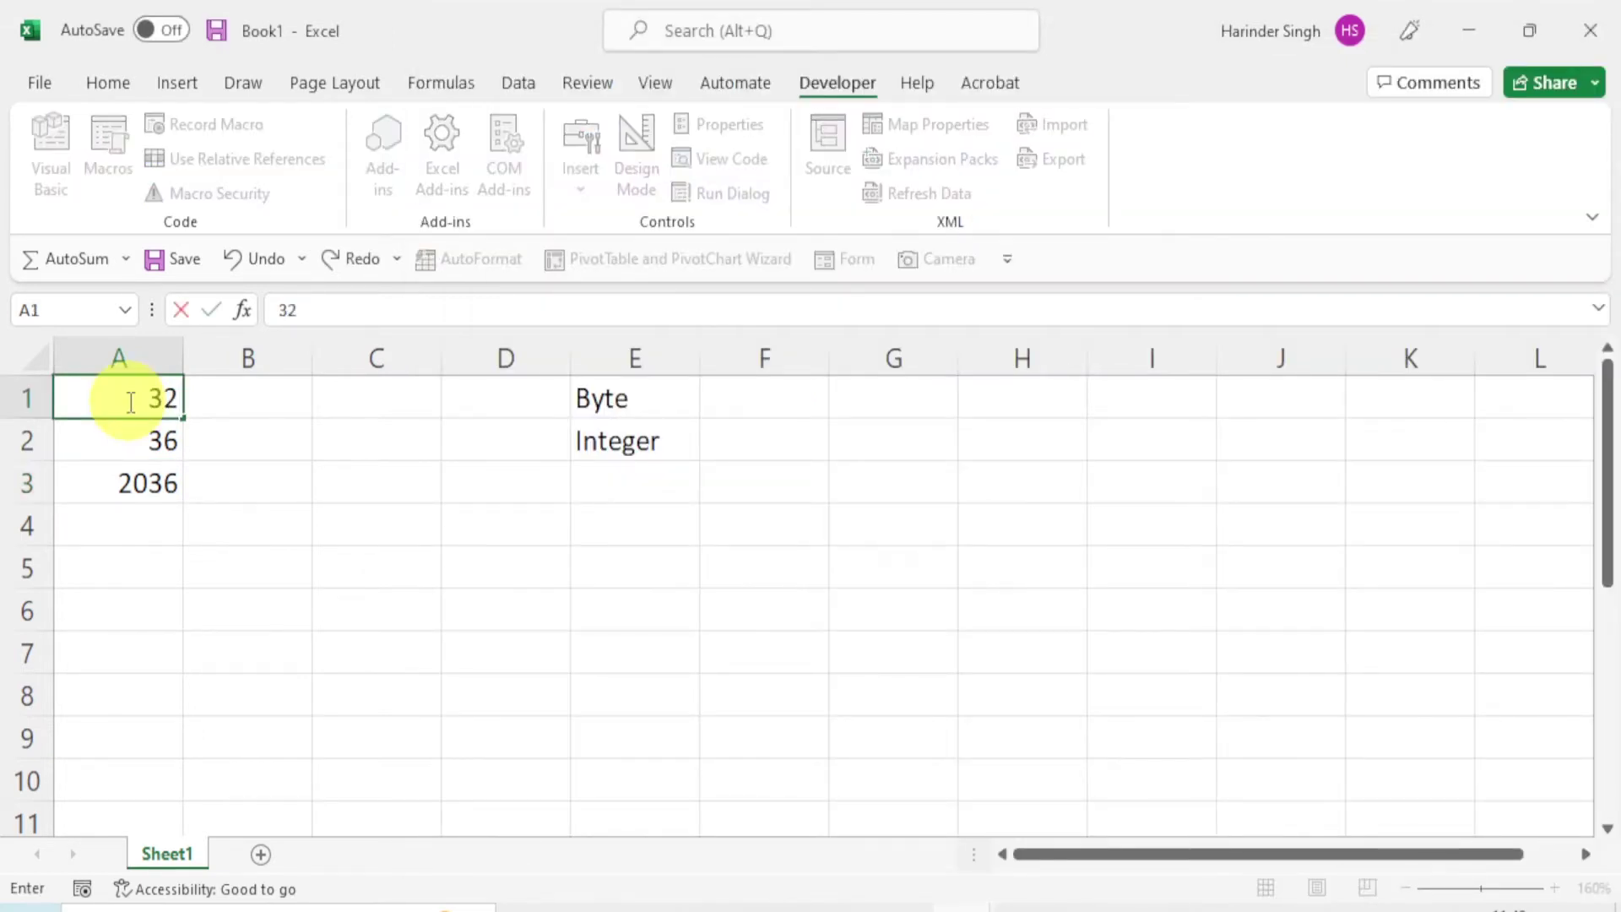
type("000")
left_click(124, 482)
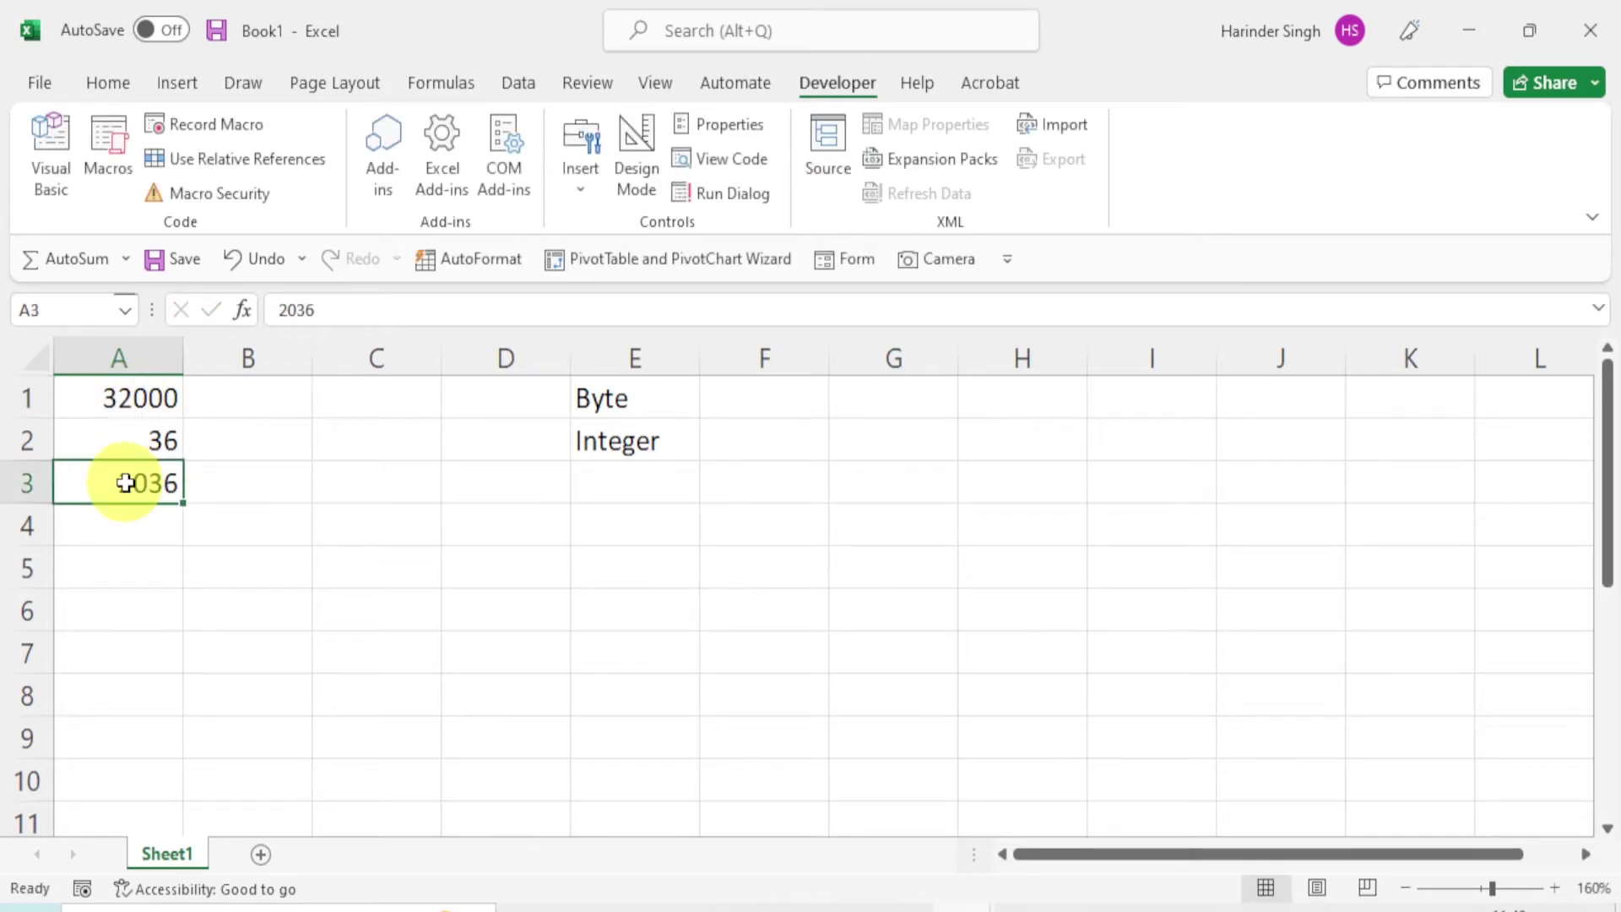
key("Delete")
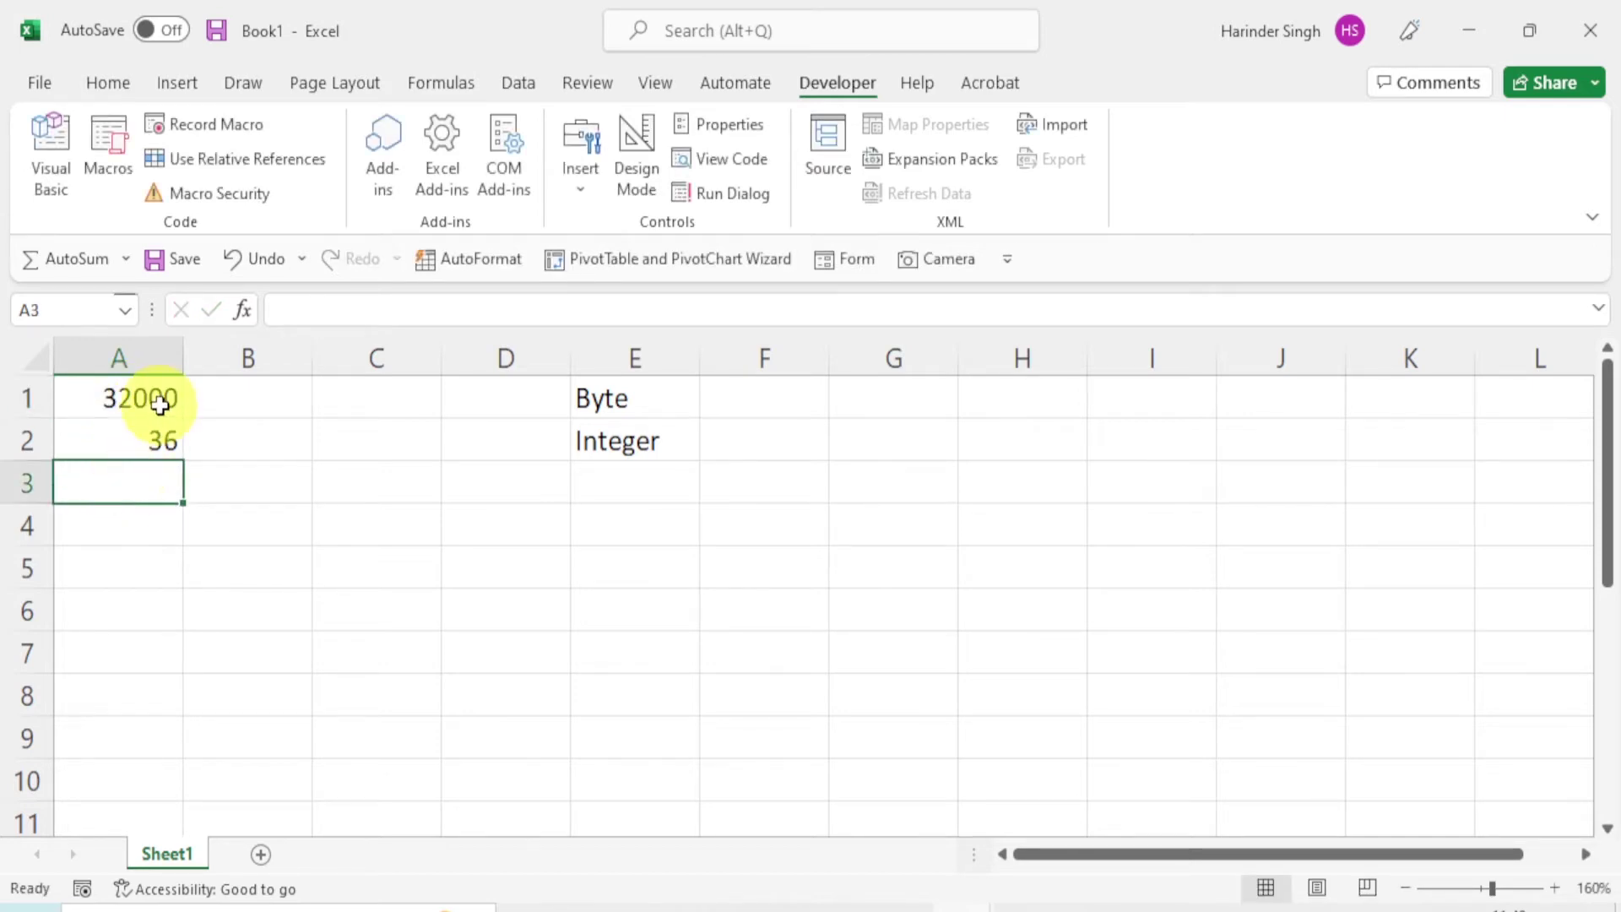
left_click(156, 397)
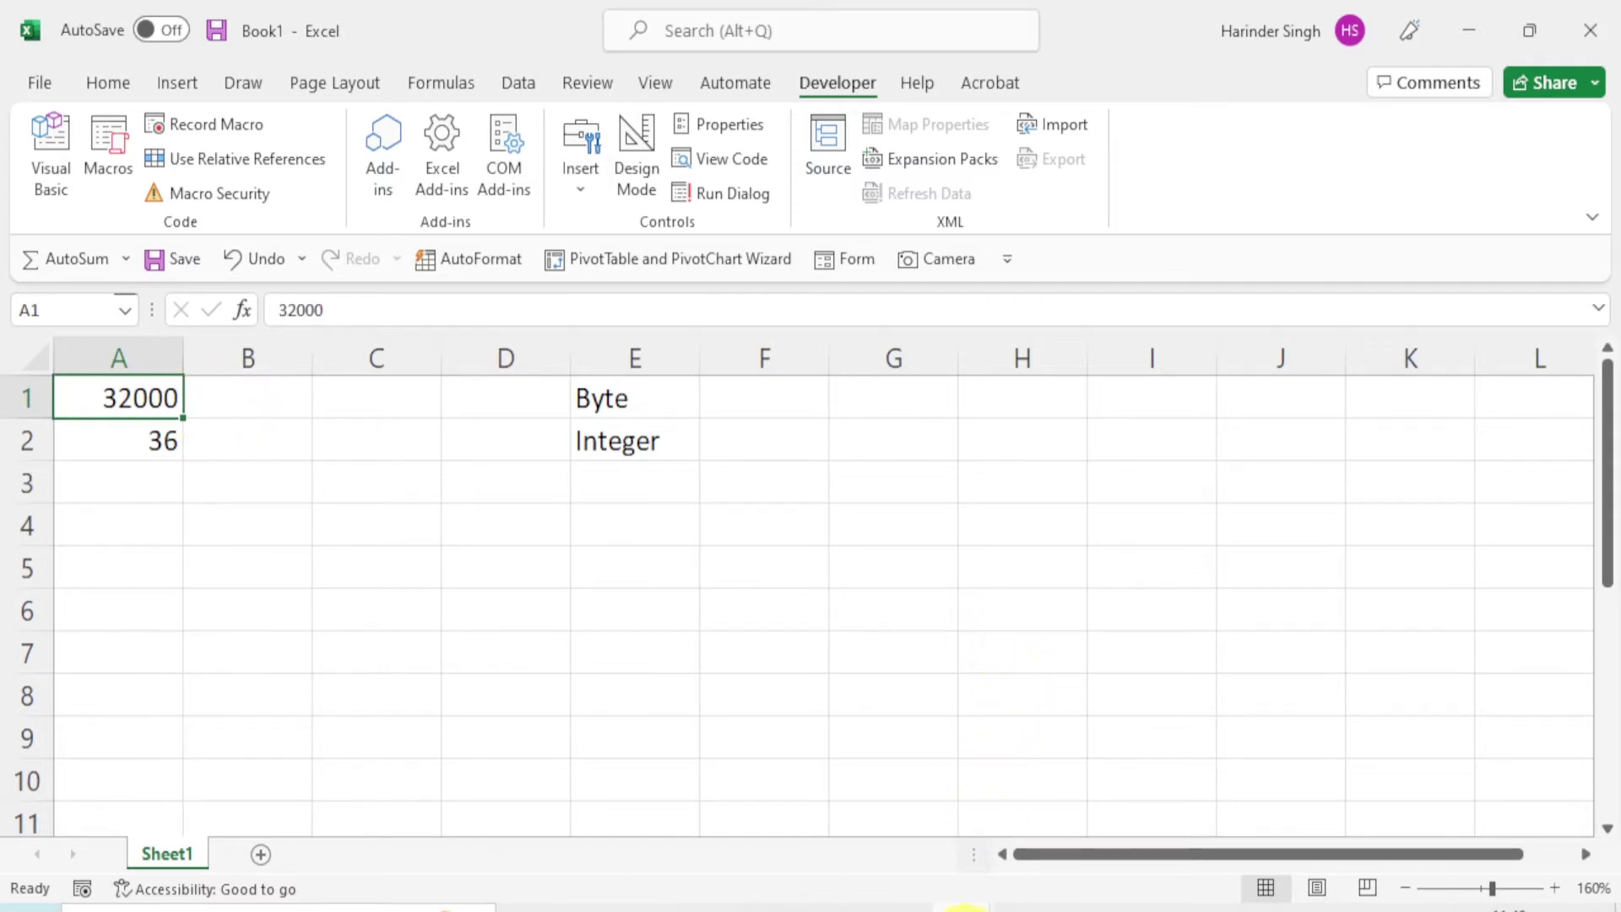
- Step through Datatype_sample line by line with F8 until it writes the sum 32036 into A3
left_click(963, 908)
left_click(1099, 869)
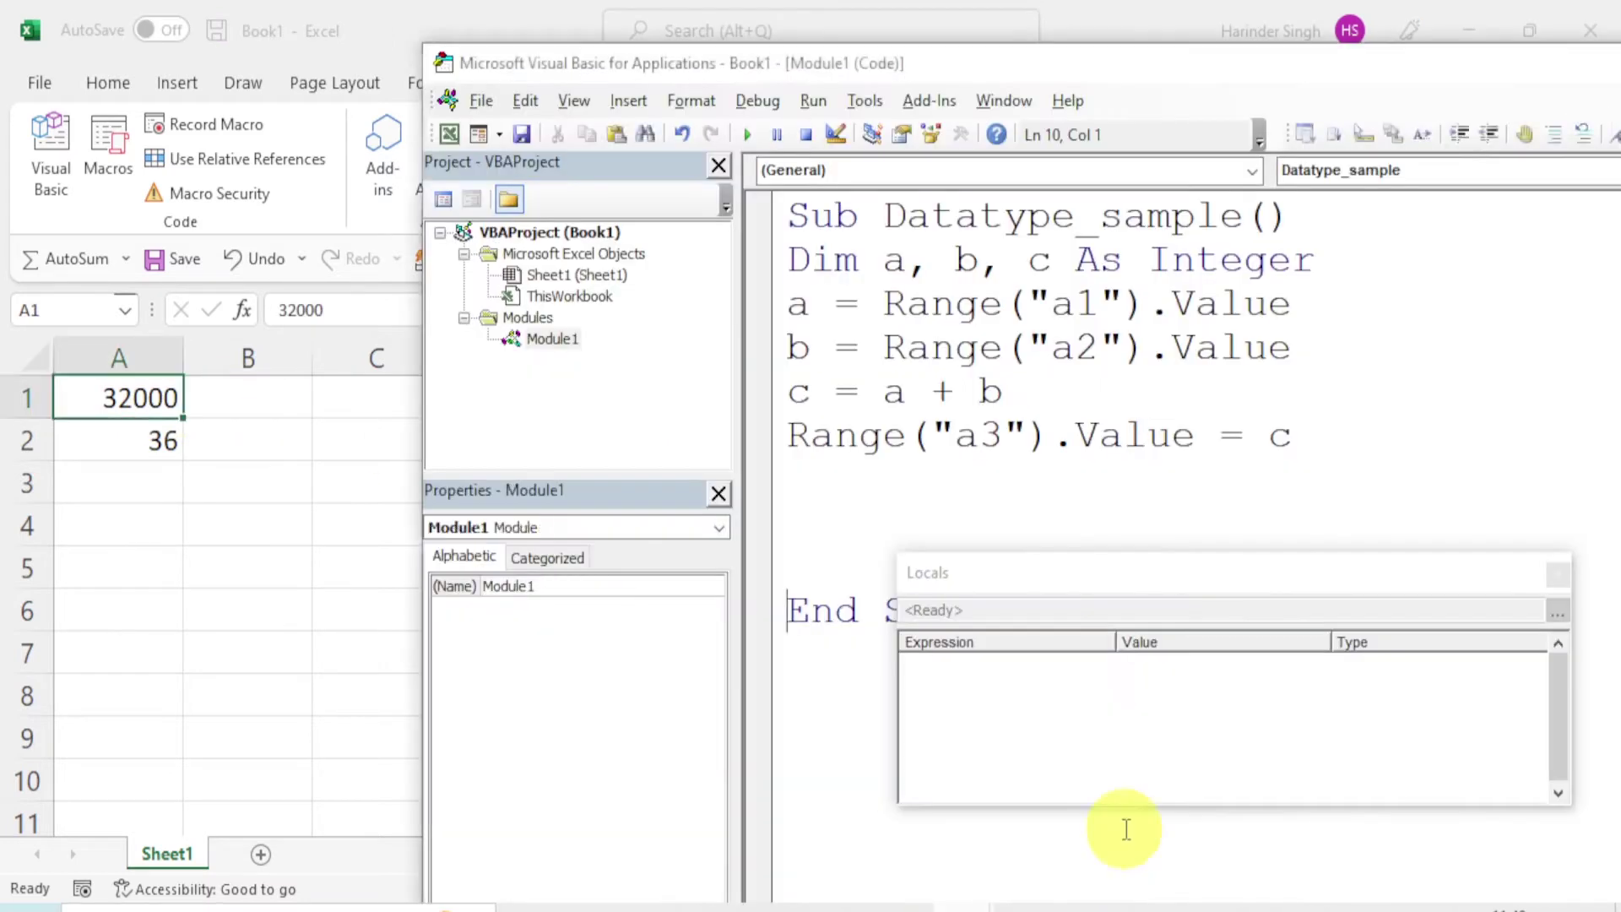
left_click(789, 215)
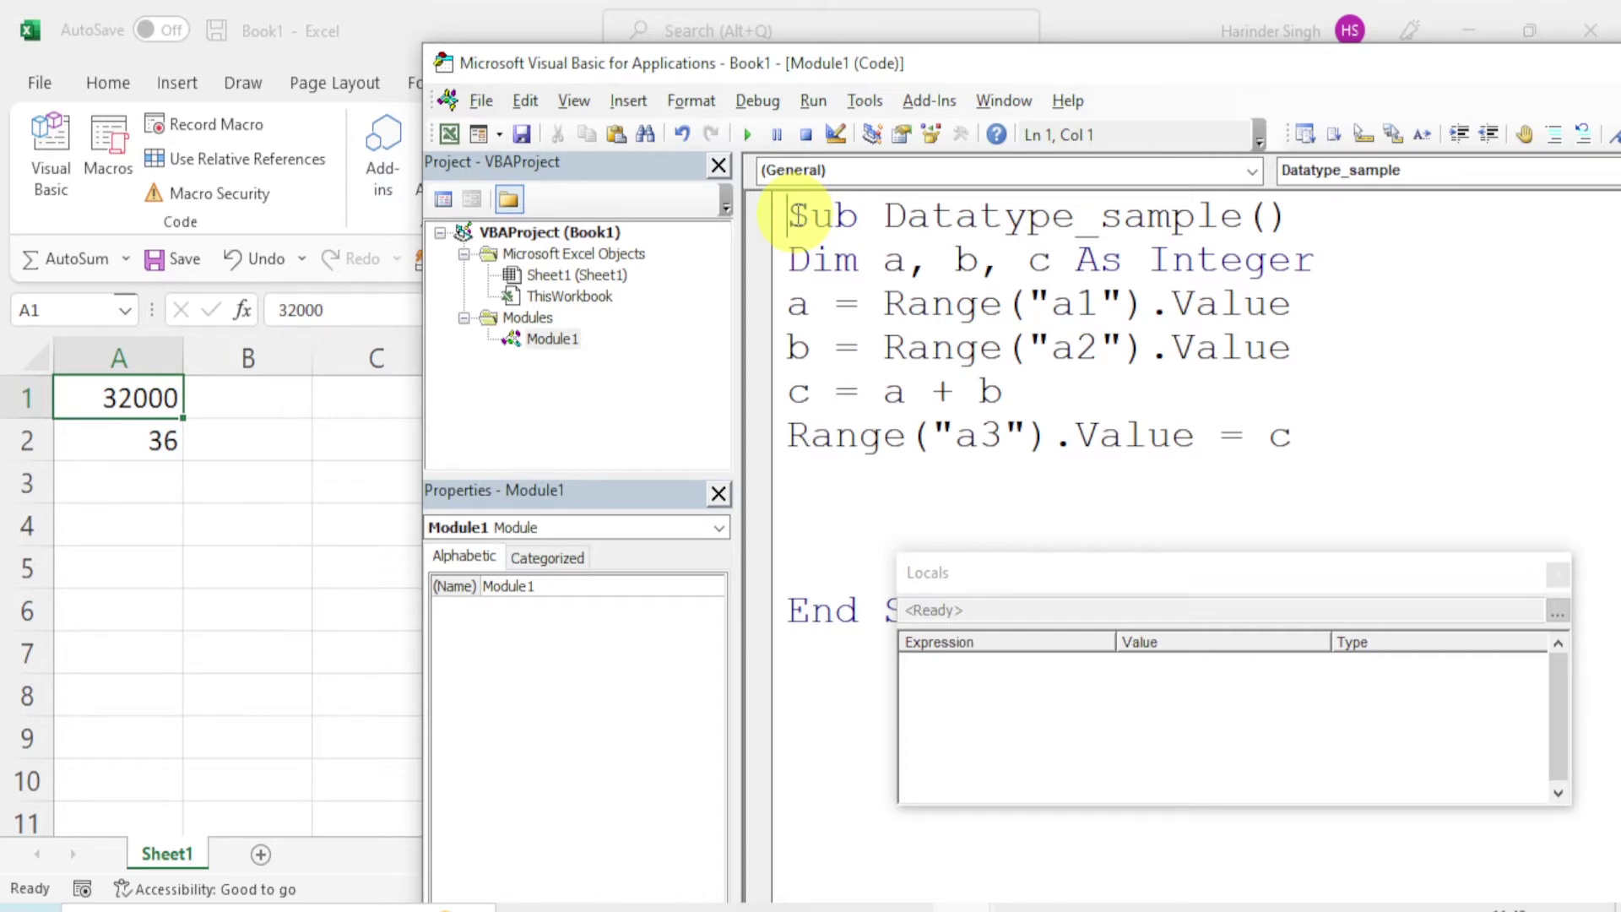
key("F8")
key("F8")
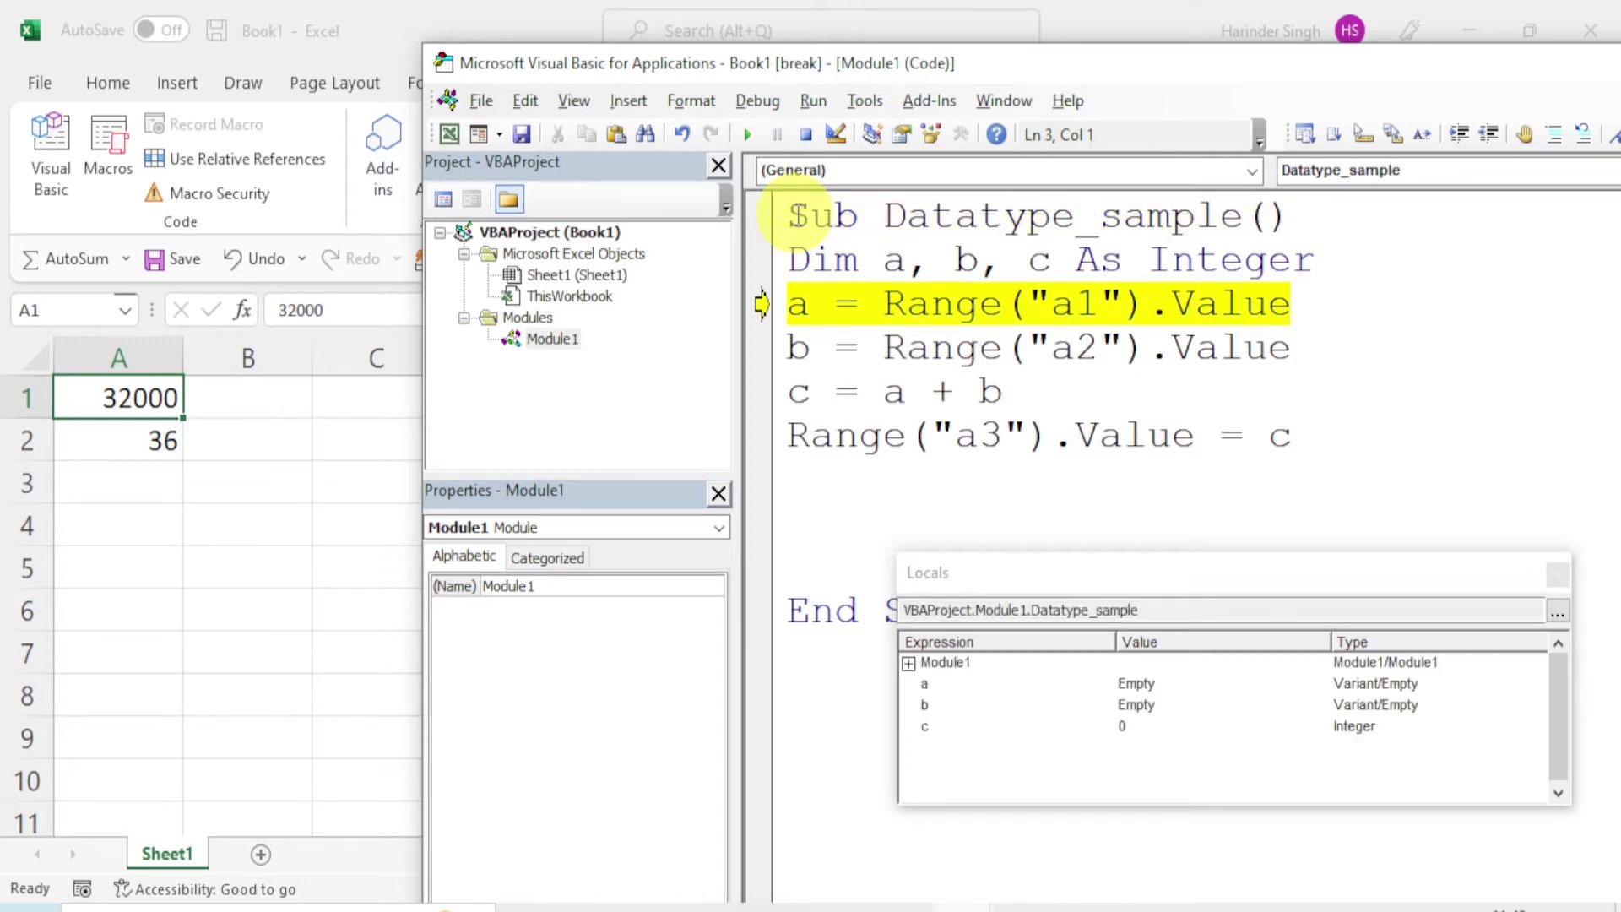
key("F8")
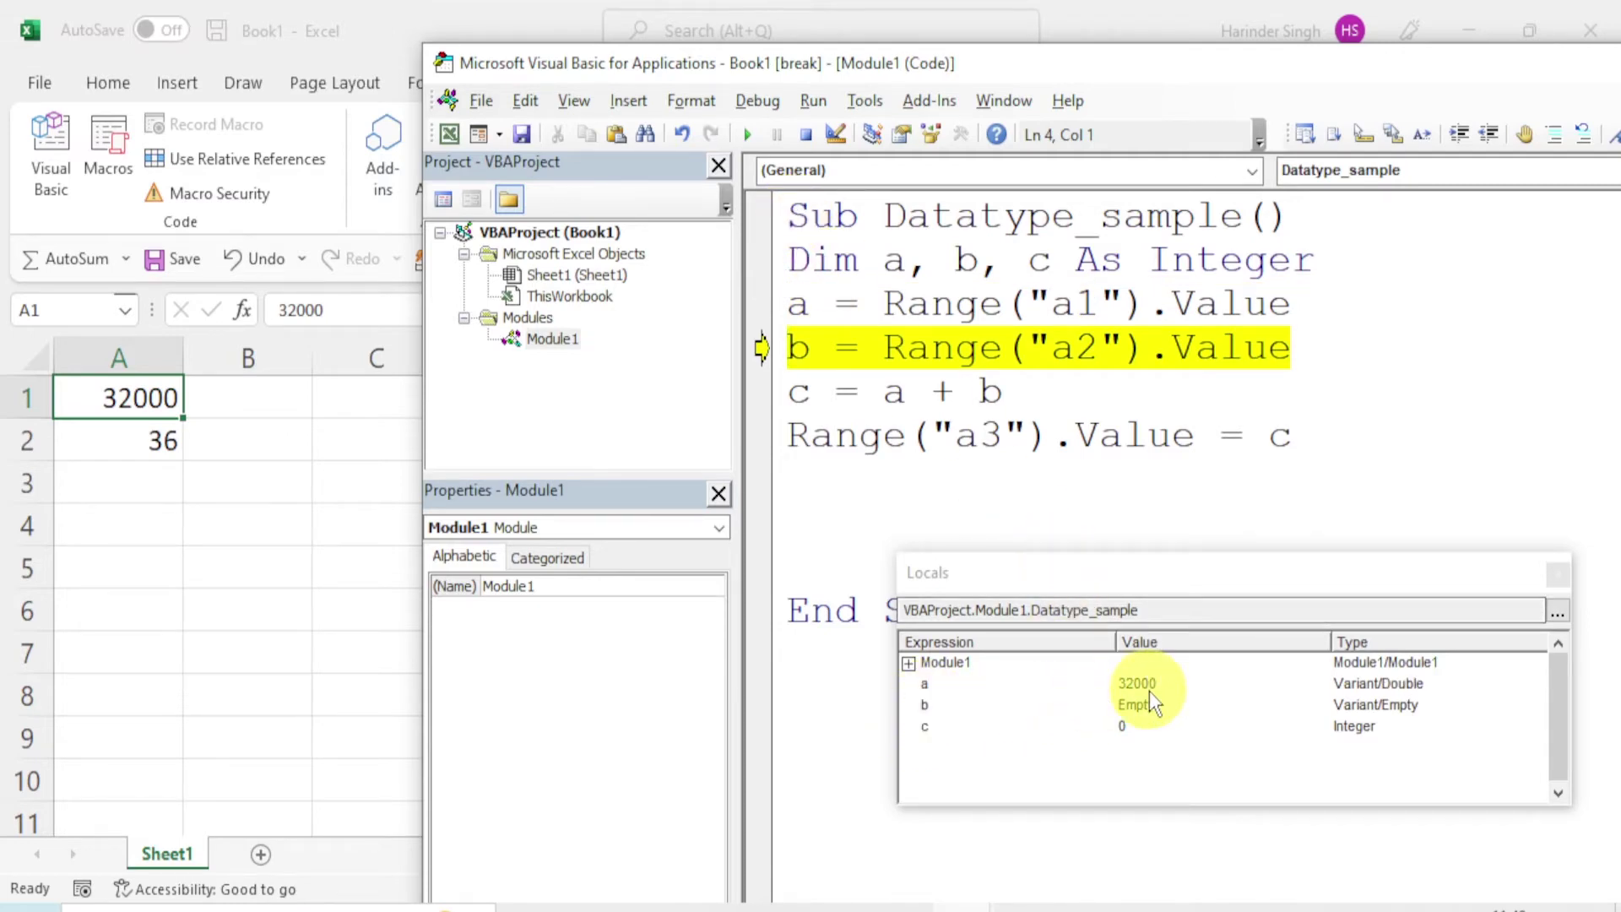
key("F8")
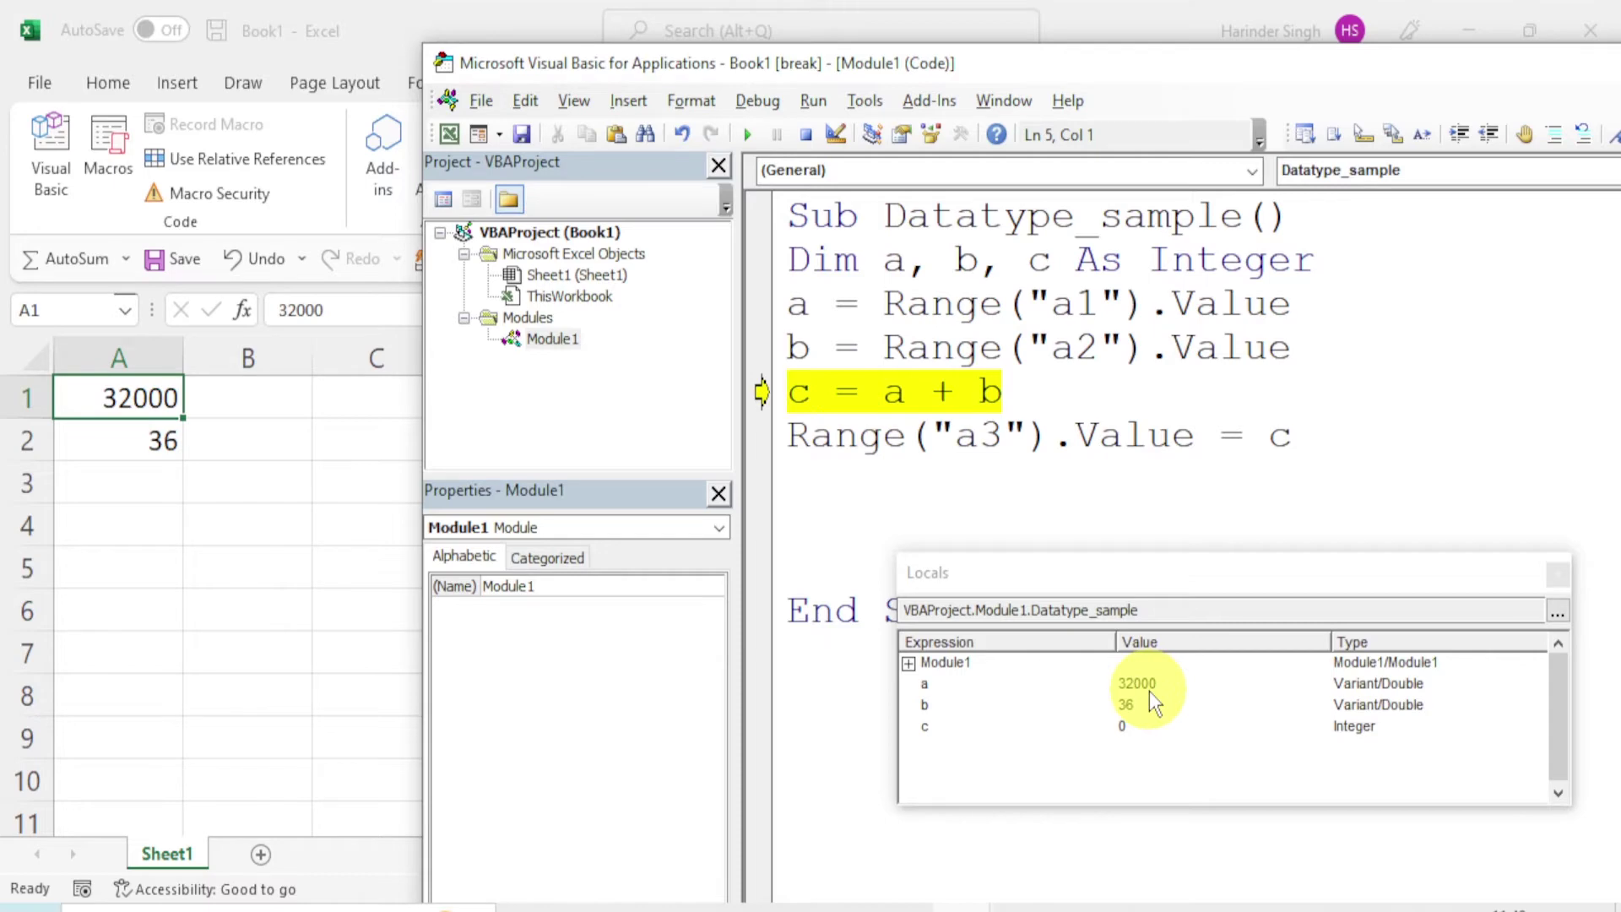
key("F8")
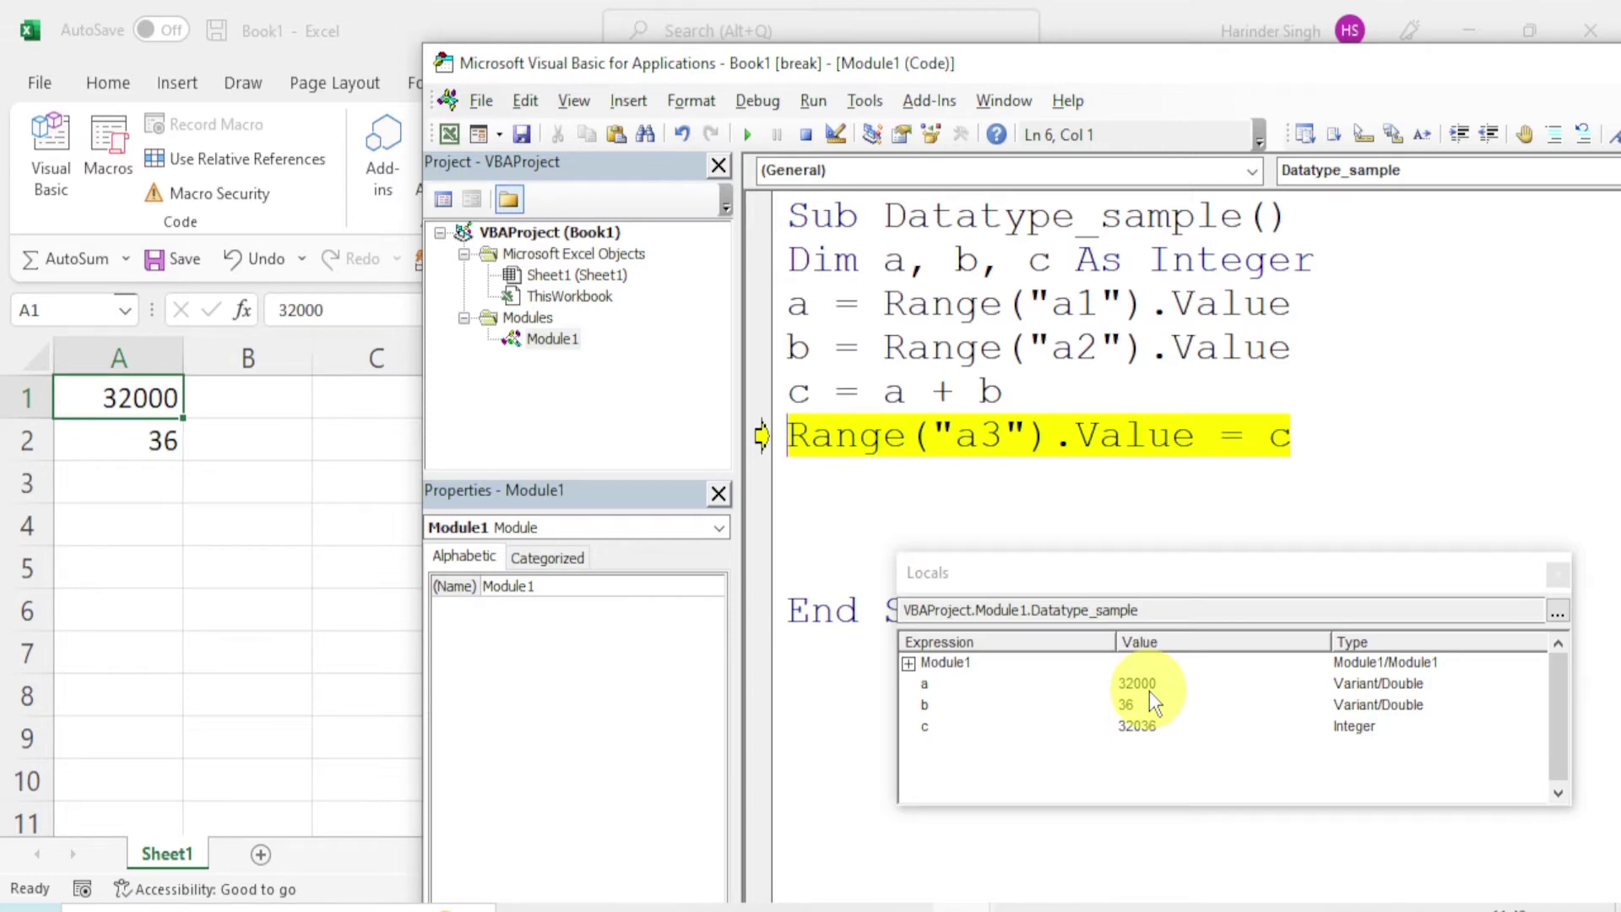
key("F8")
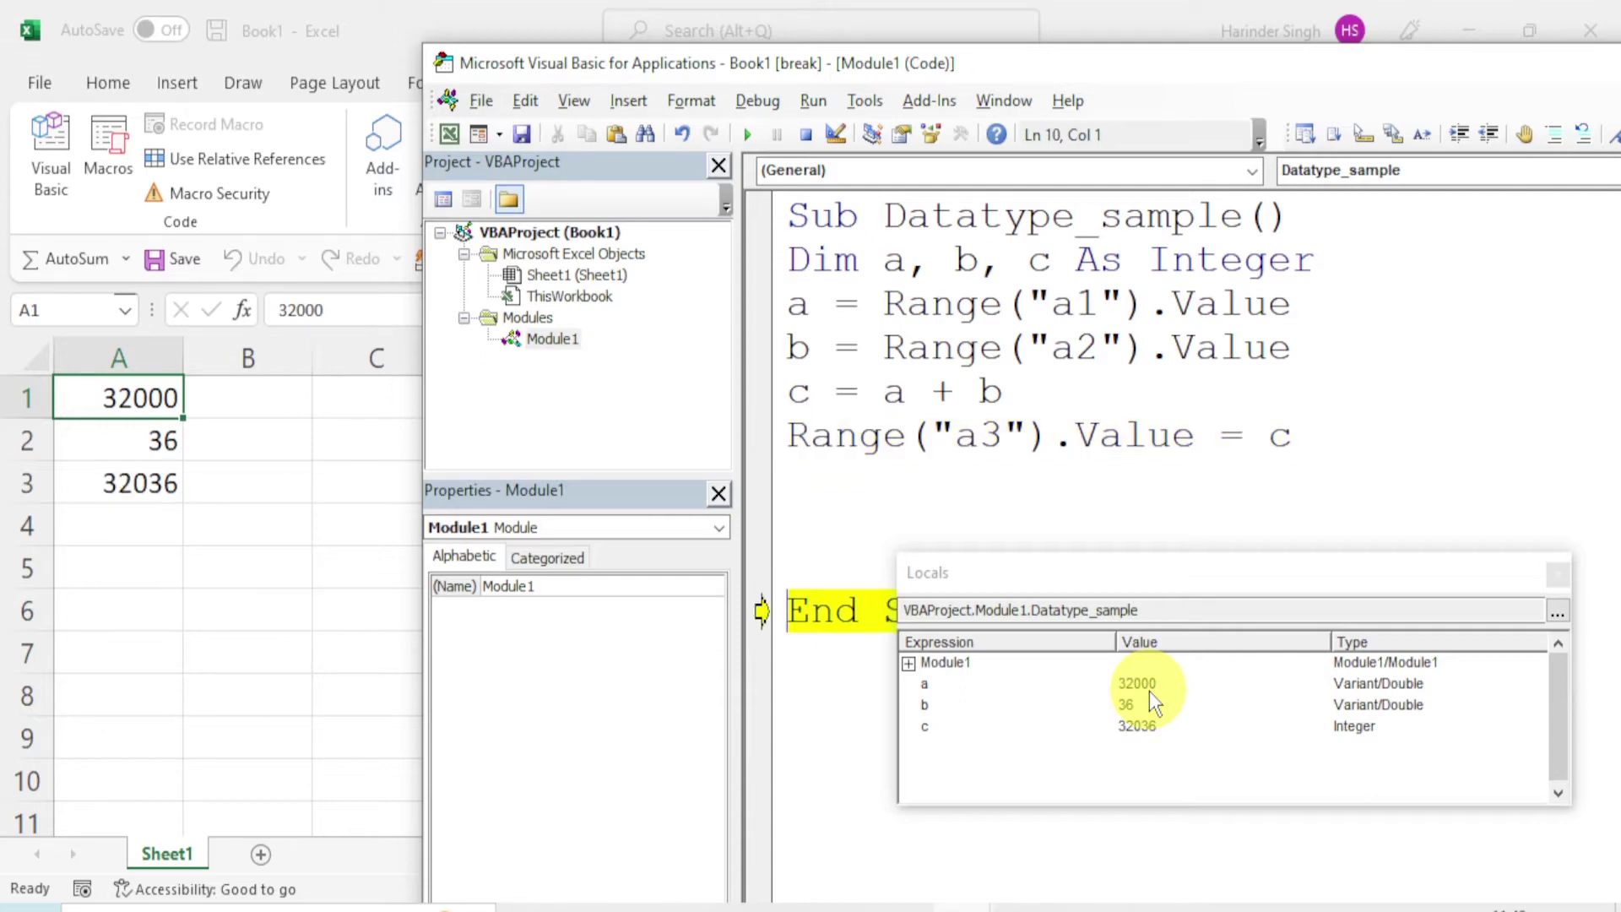
key("F8")
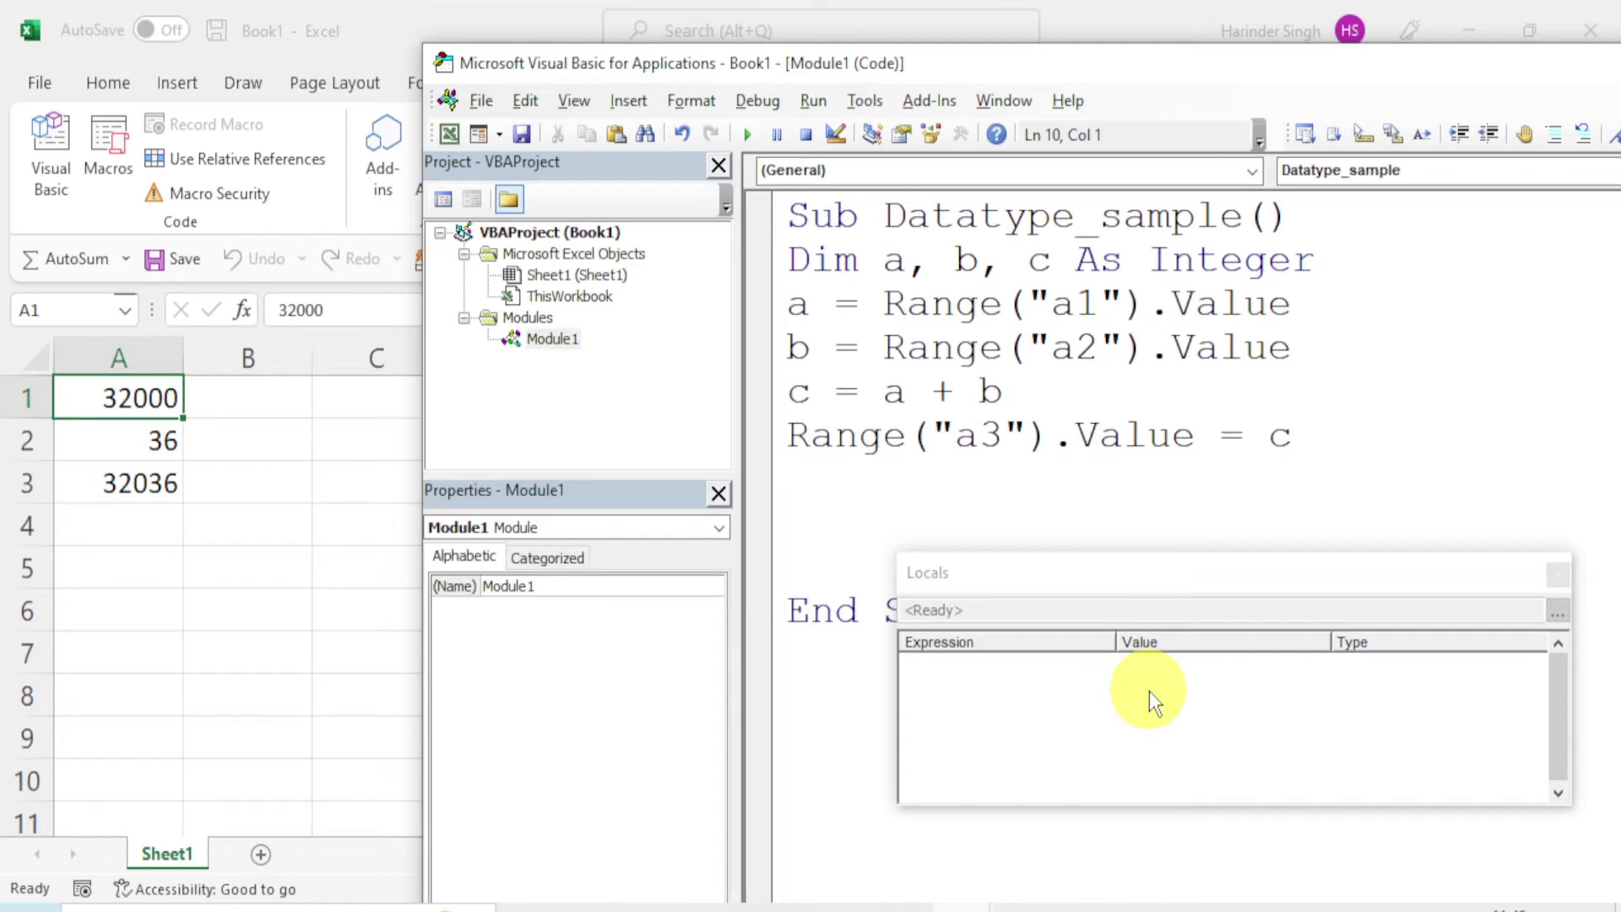
- Change A1 from 32000 to 52000 and clear the total in A3
left_click(120, 408)
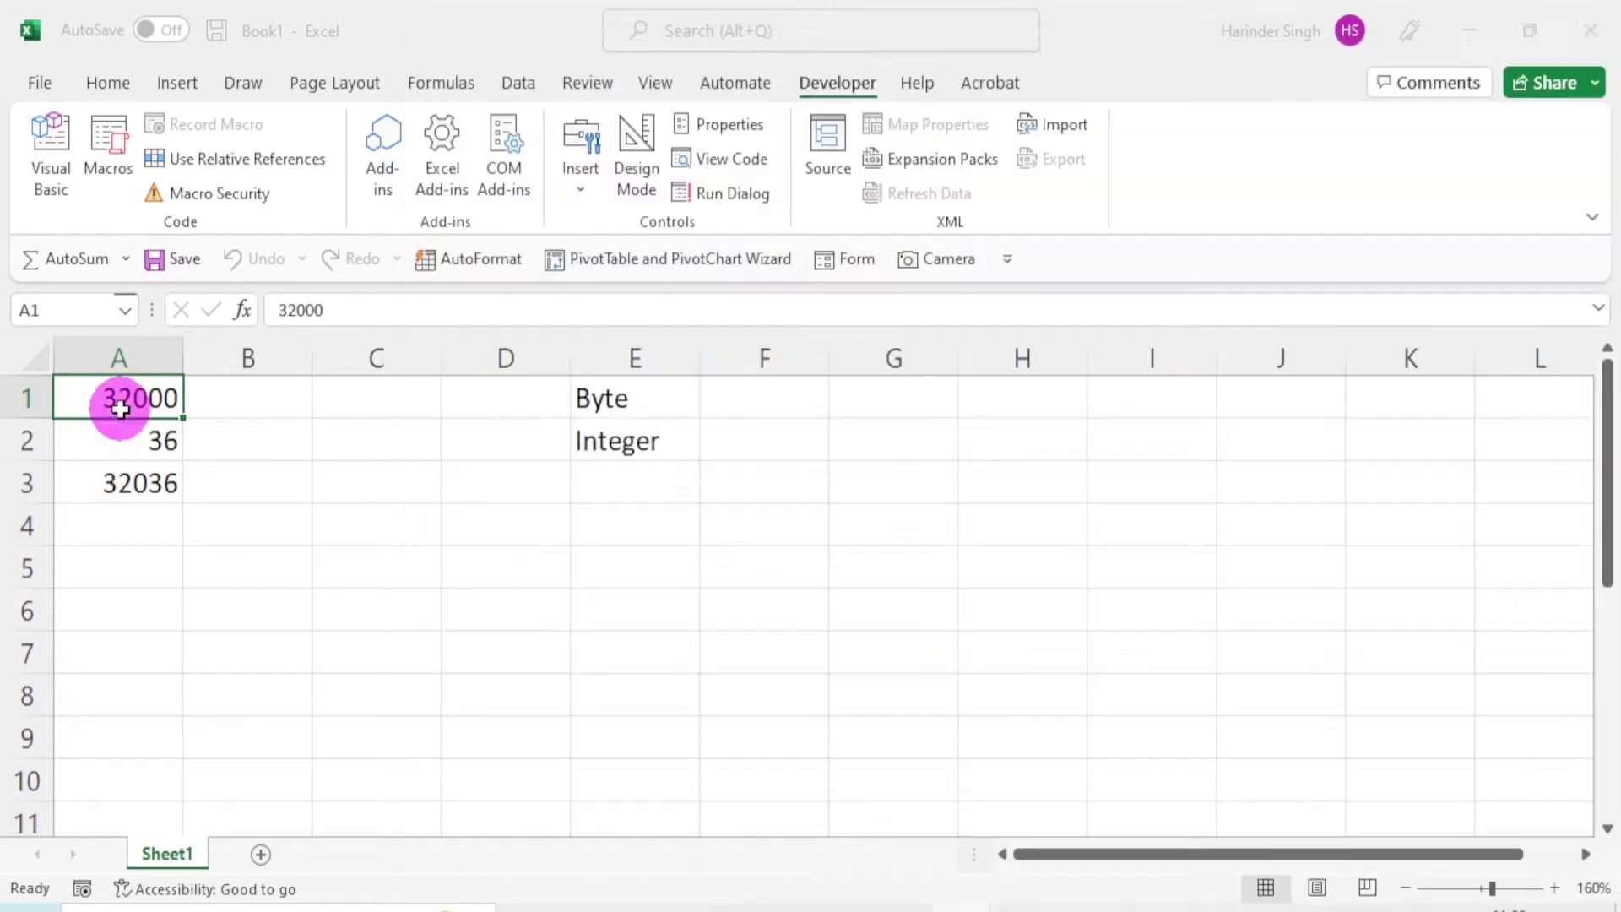
left_click(291, 309)
key("BackSpace")
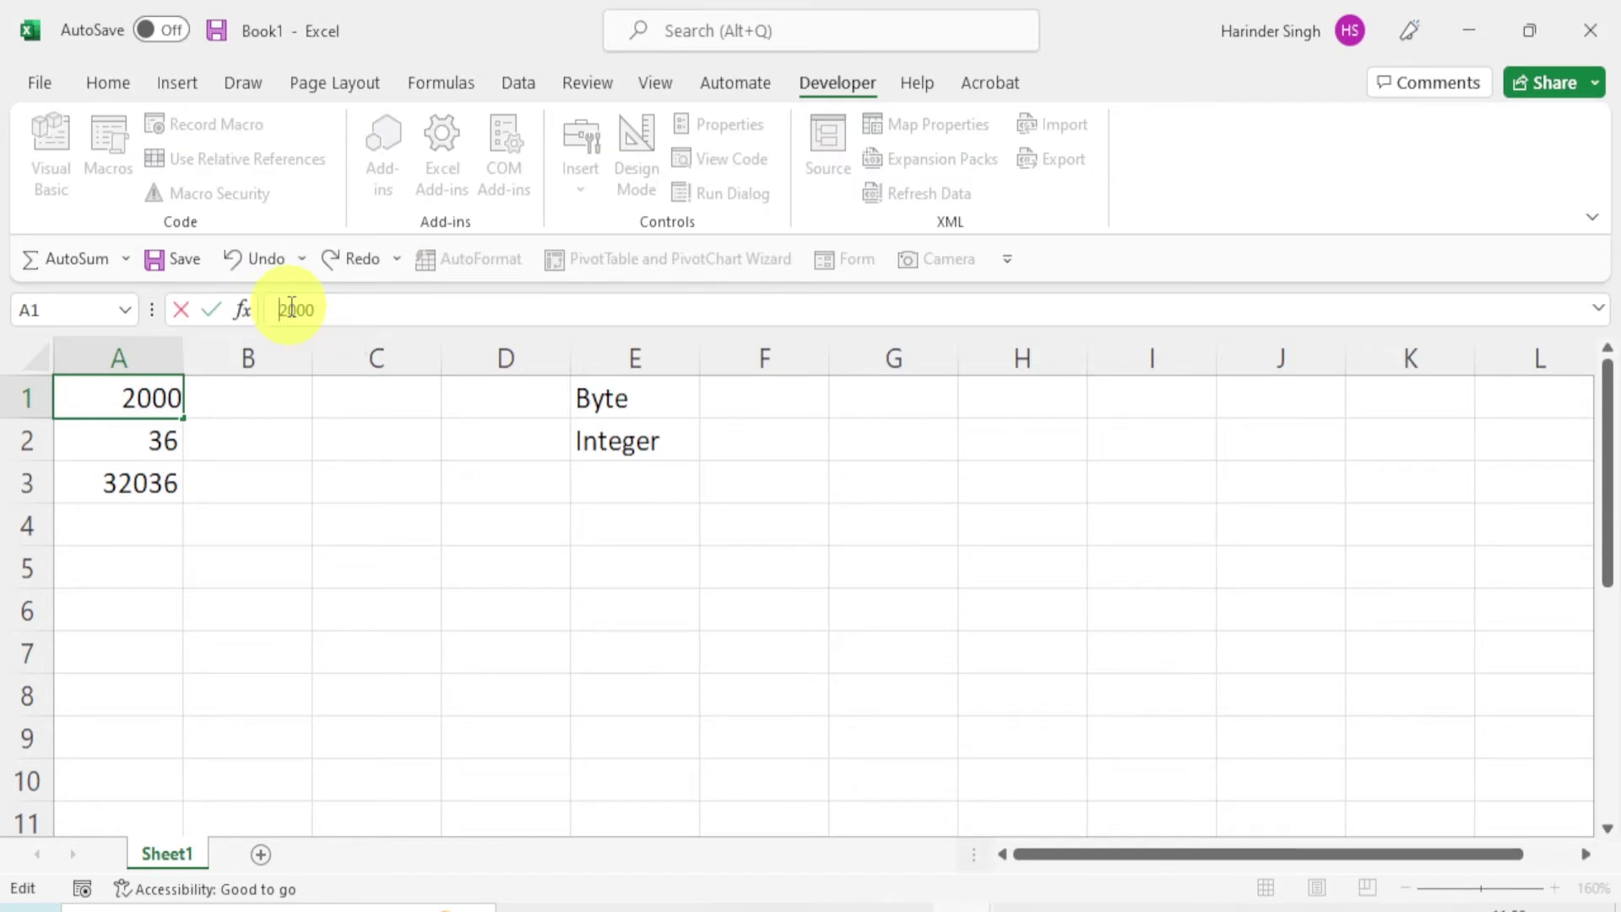
type("5")
key("Return")
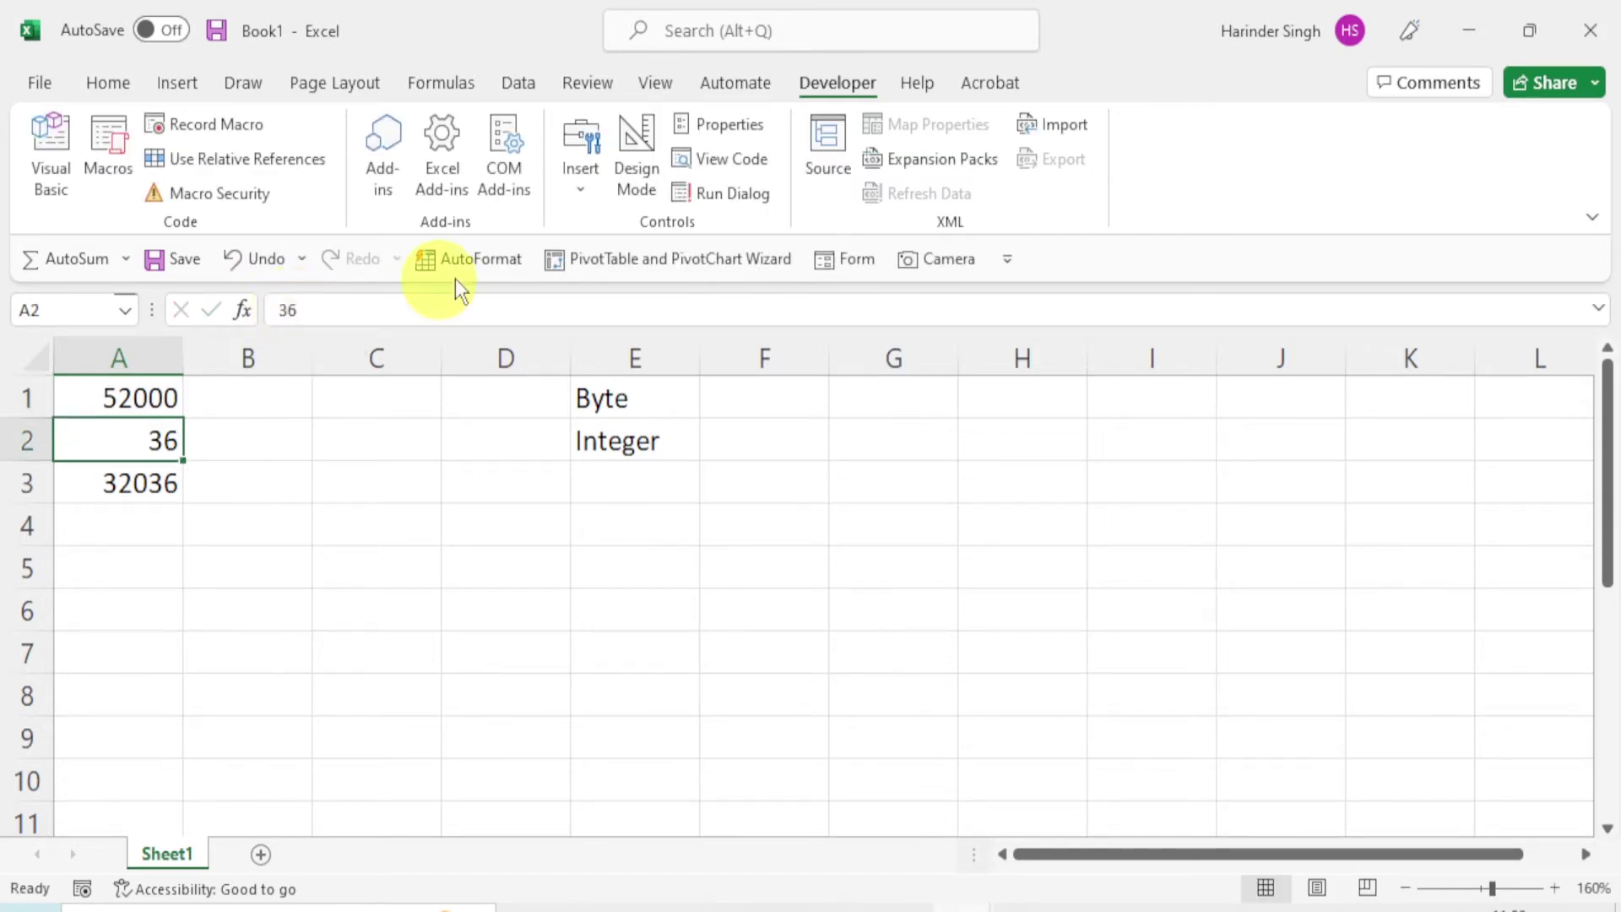
left_click(133, 484)
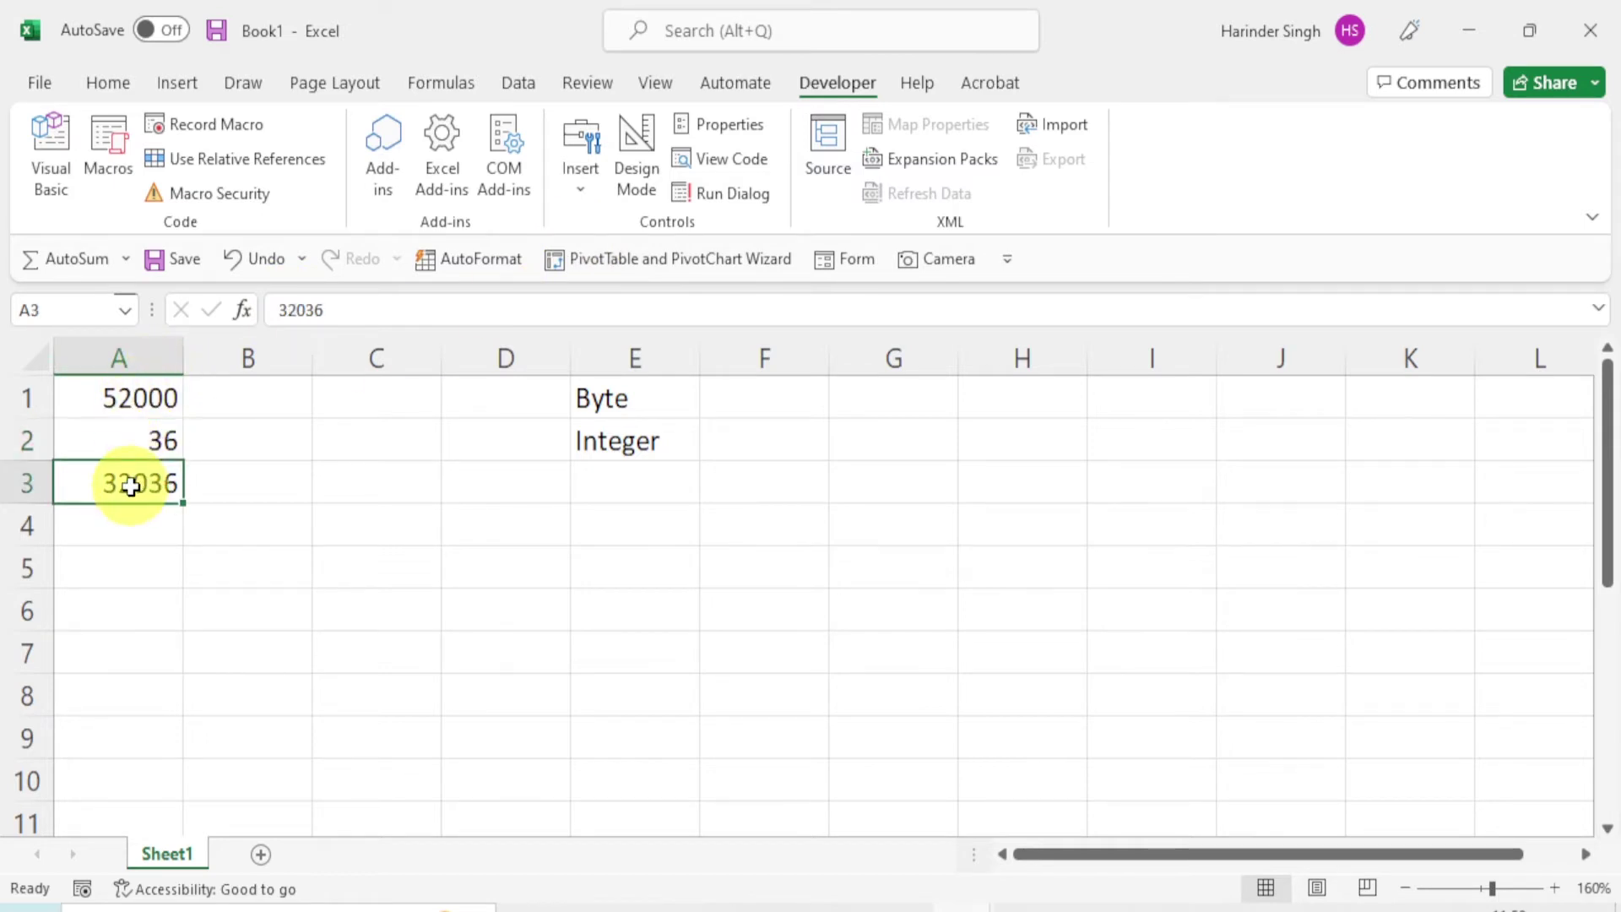
key("Delete")
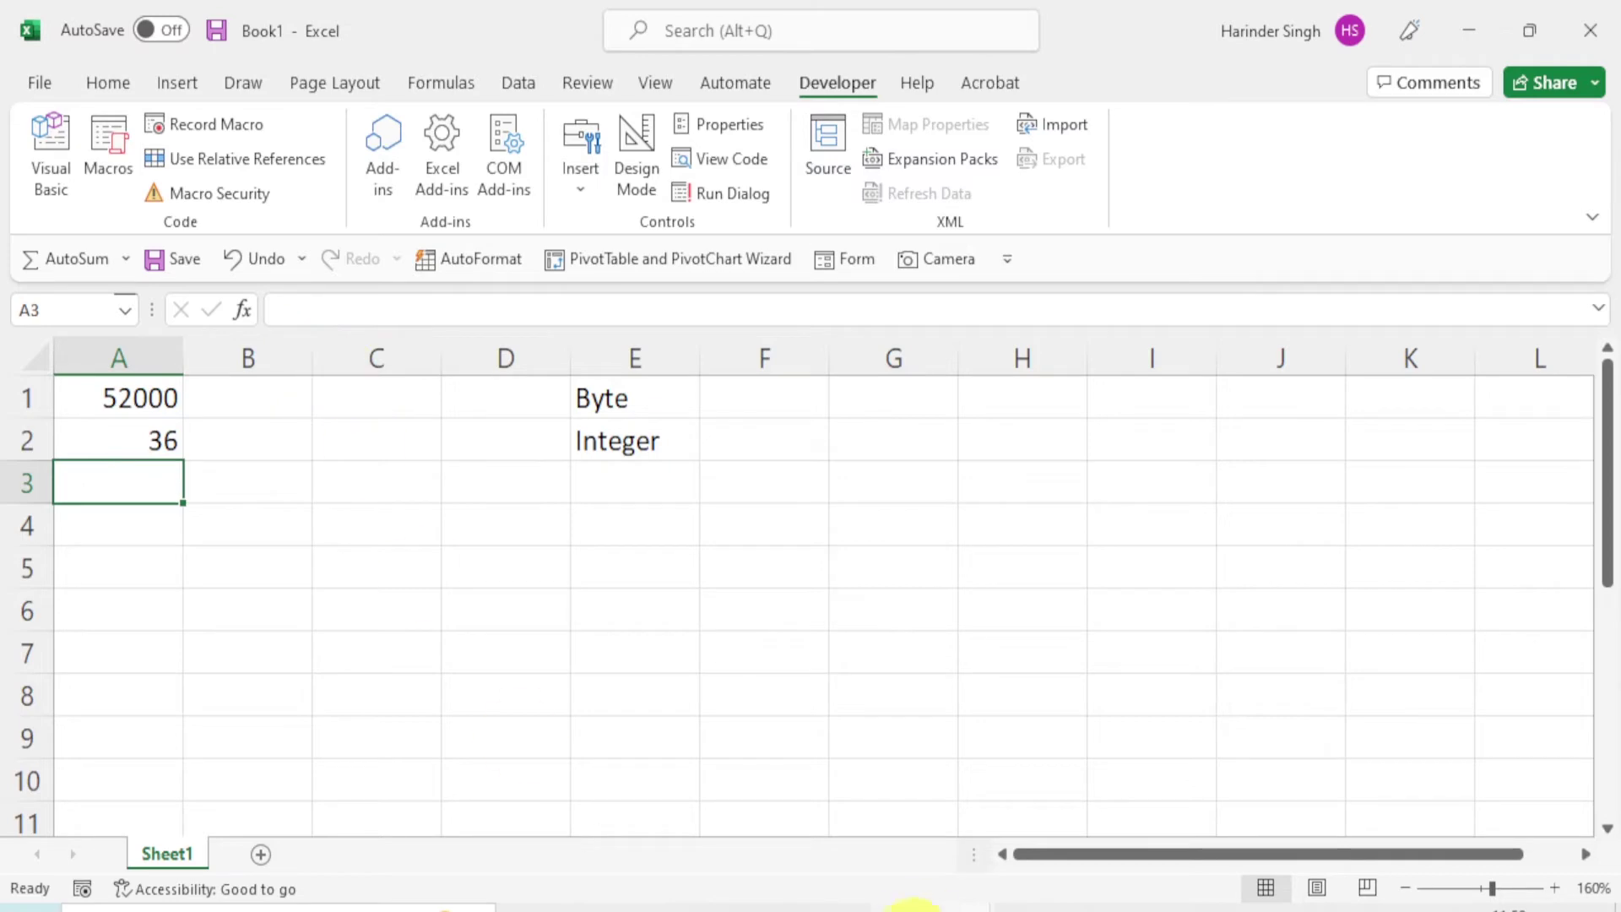
- Step through Datatype_sample until it hits the Overflow error, then end the run
mouse_move(912, 904)
left_click(1072, 818)
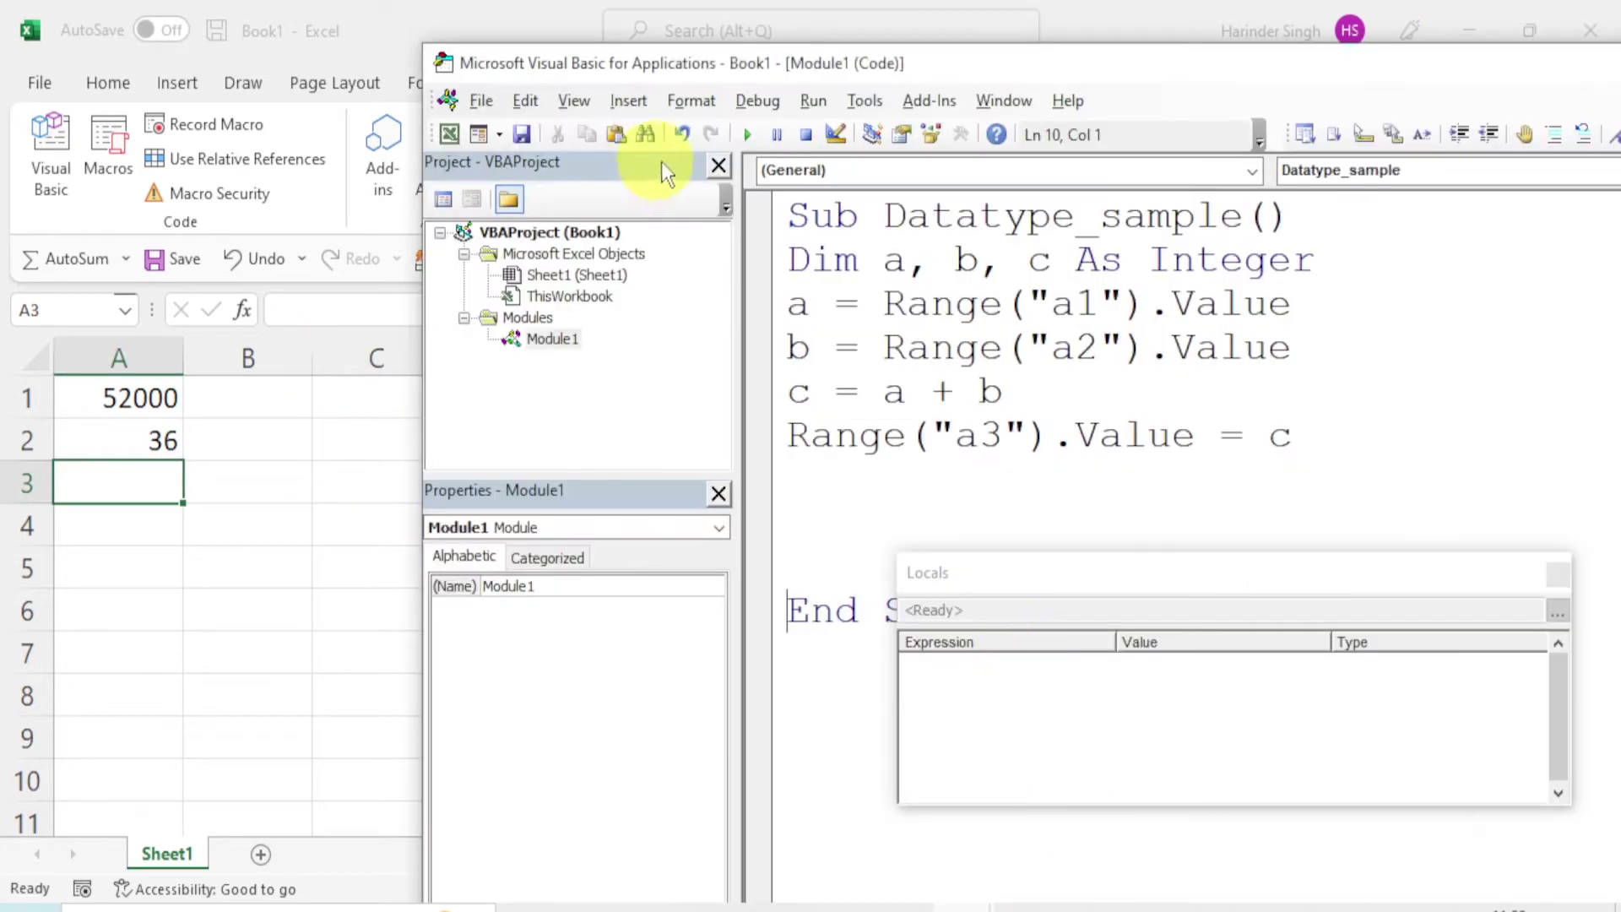
left_click(789, 213)
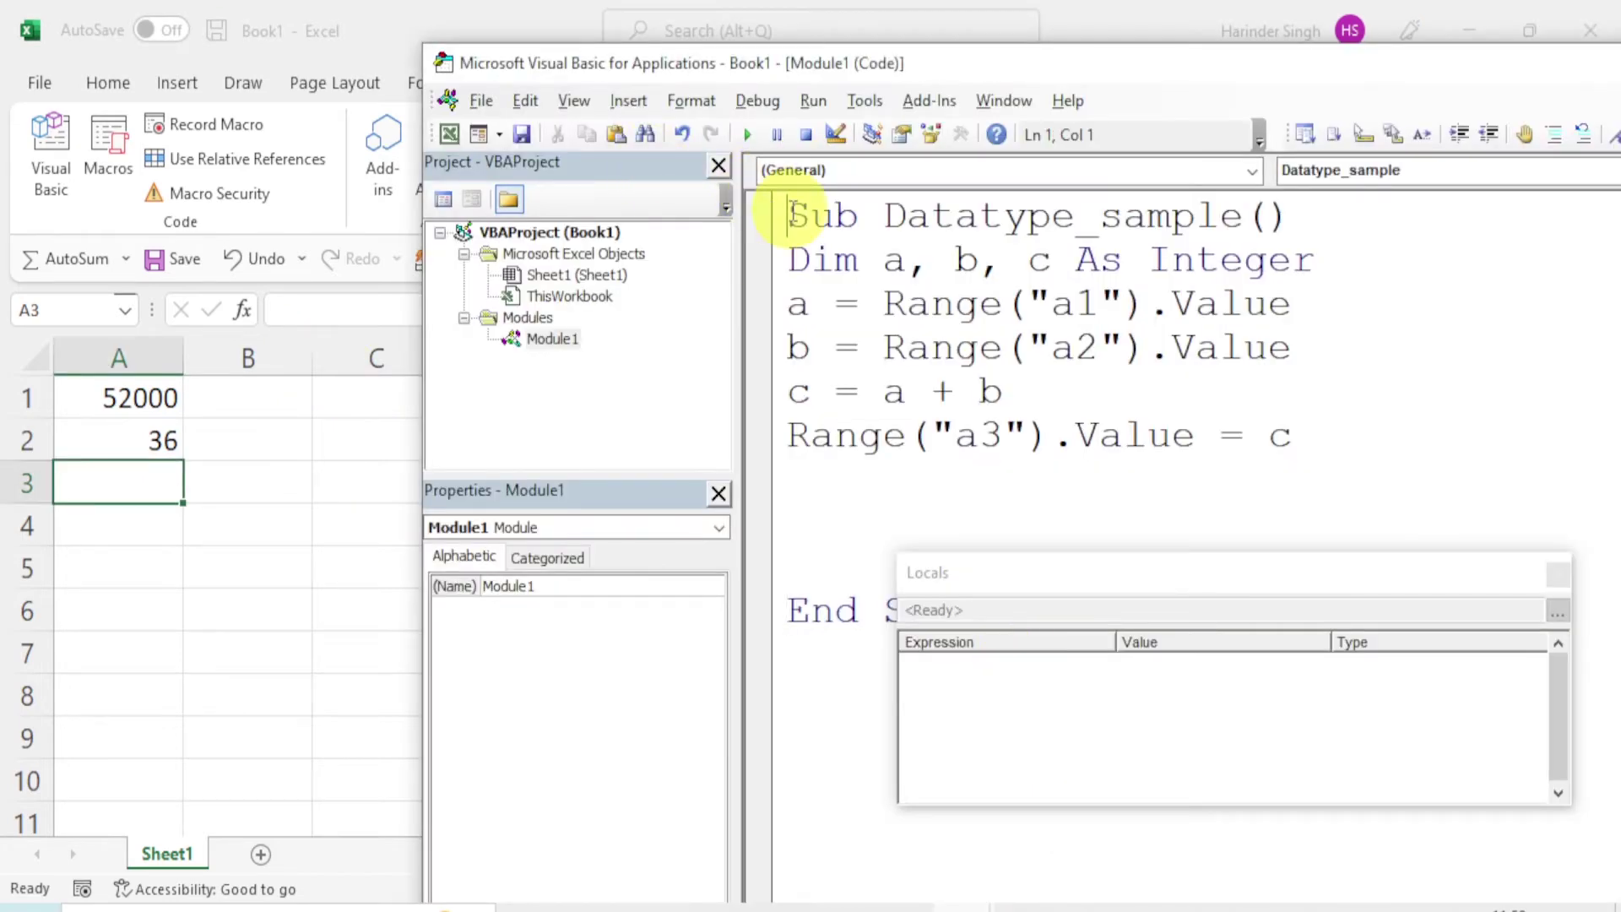
key("F8")
key("F8")
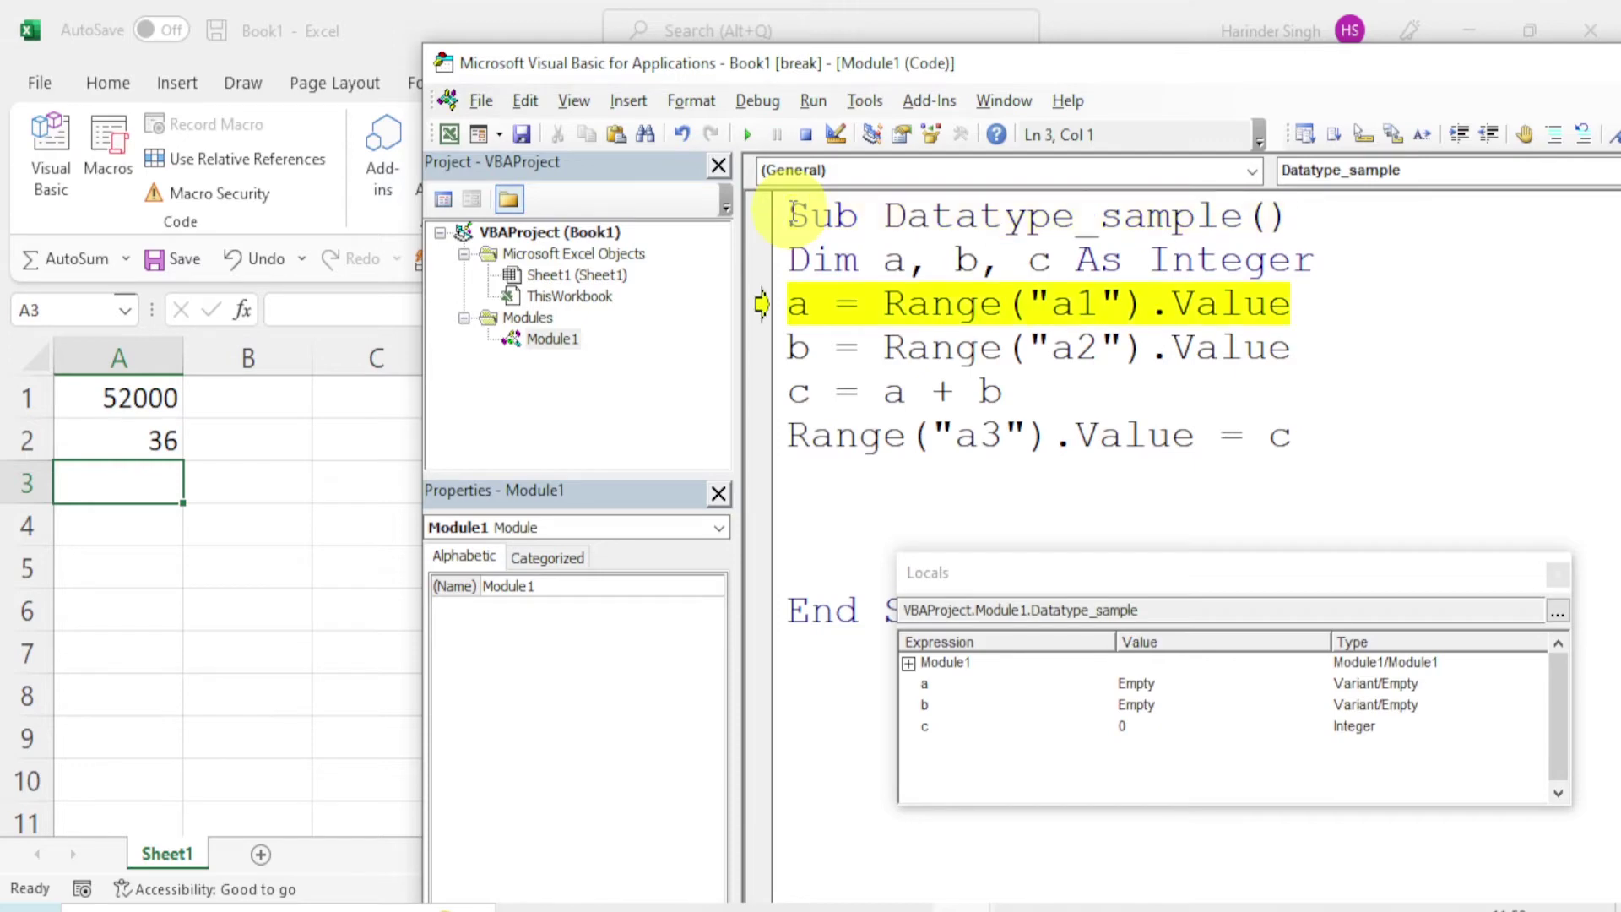
key("F8")
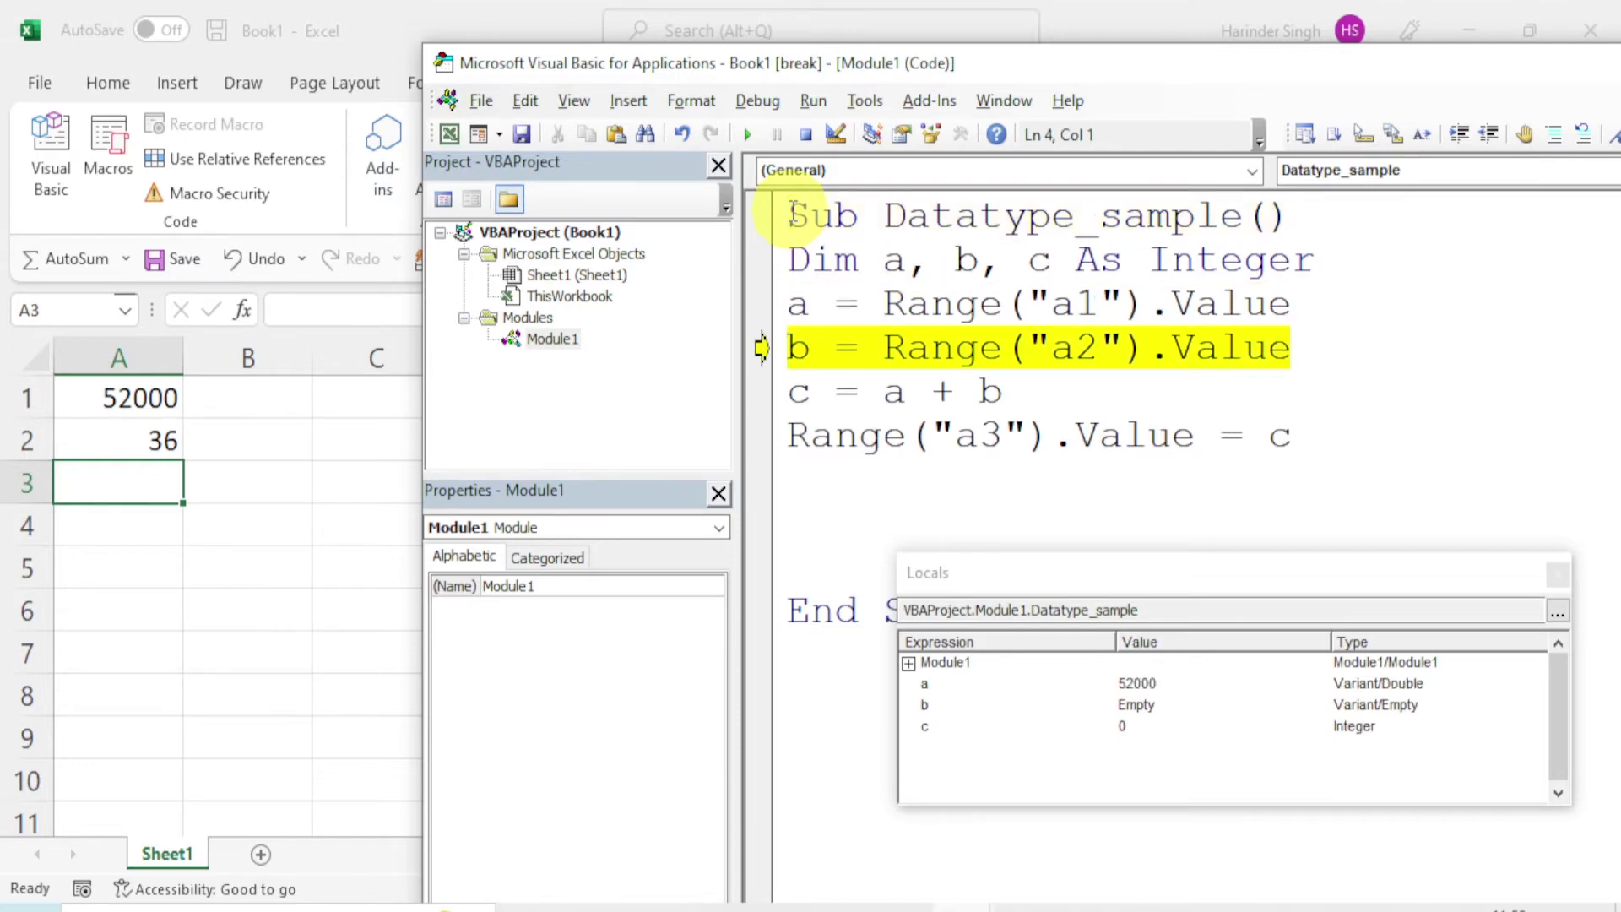
key("F8")
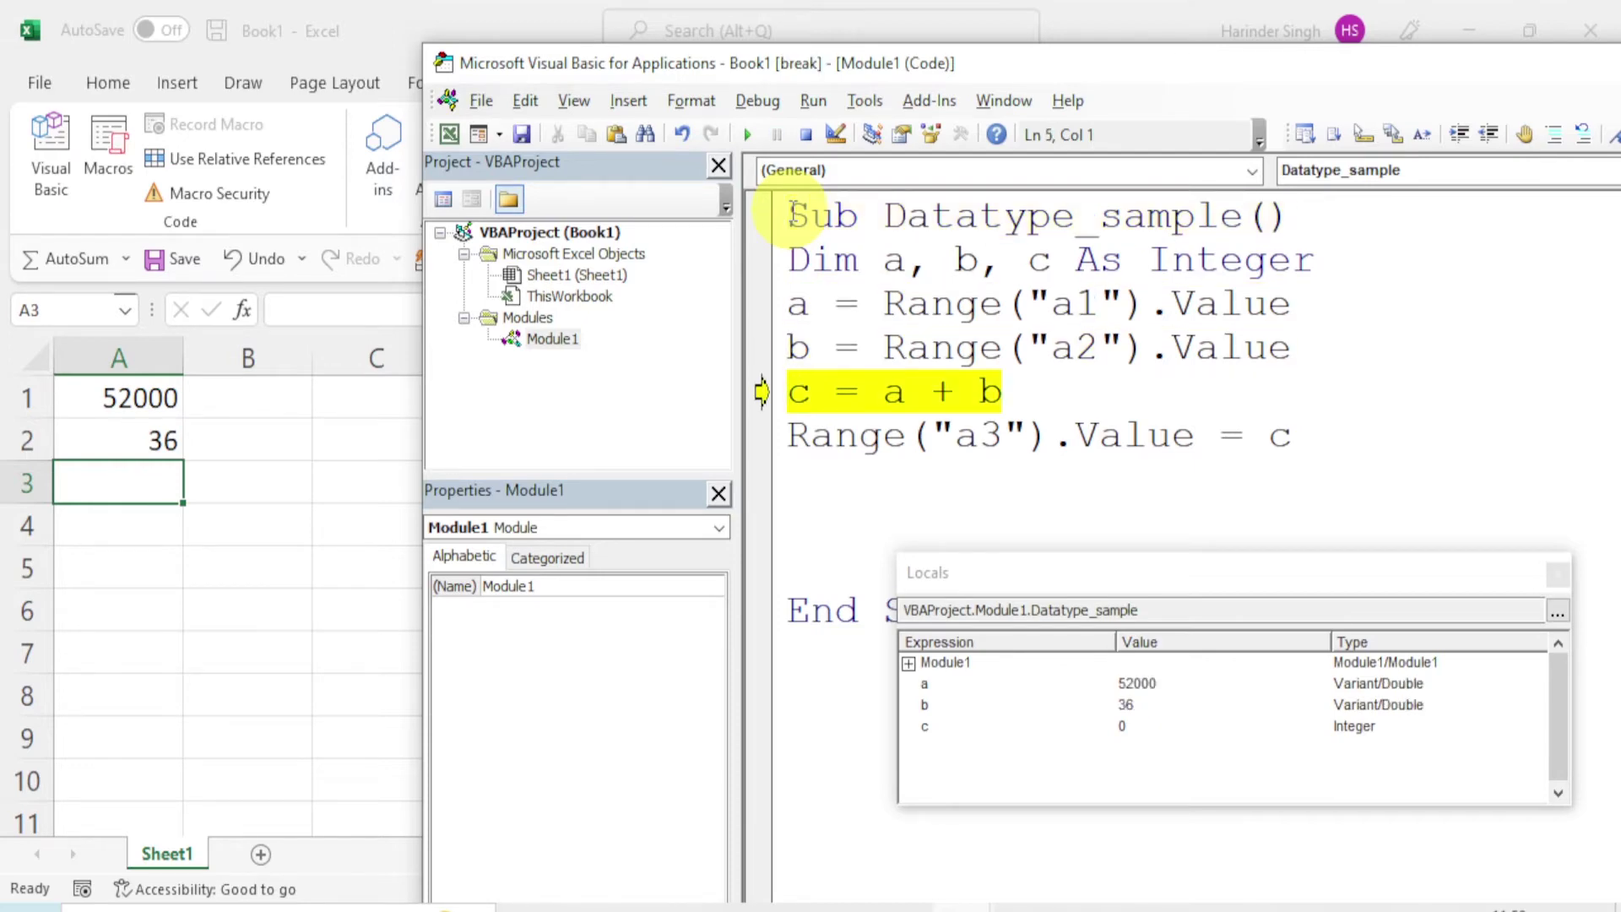
key("F8")
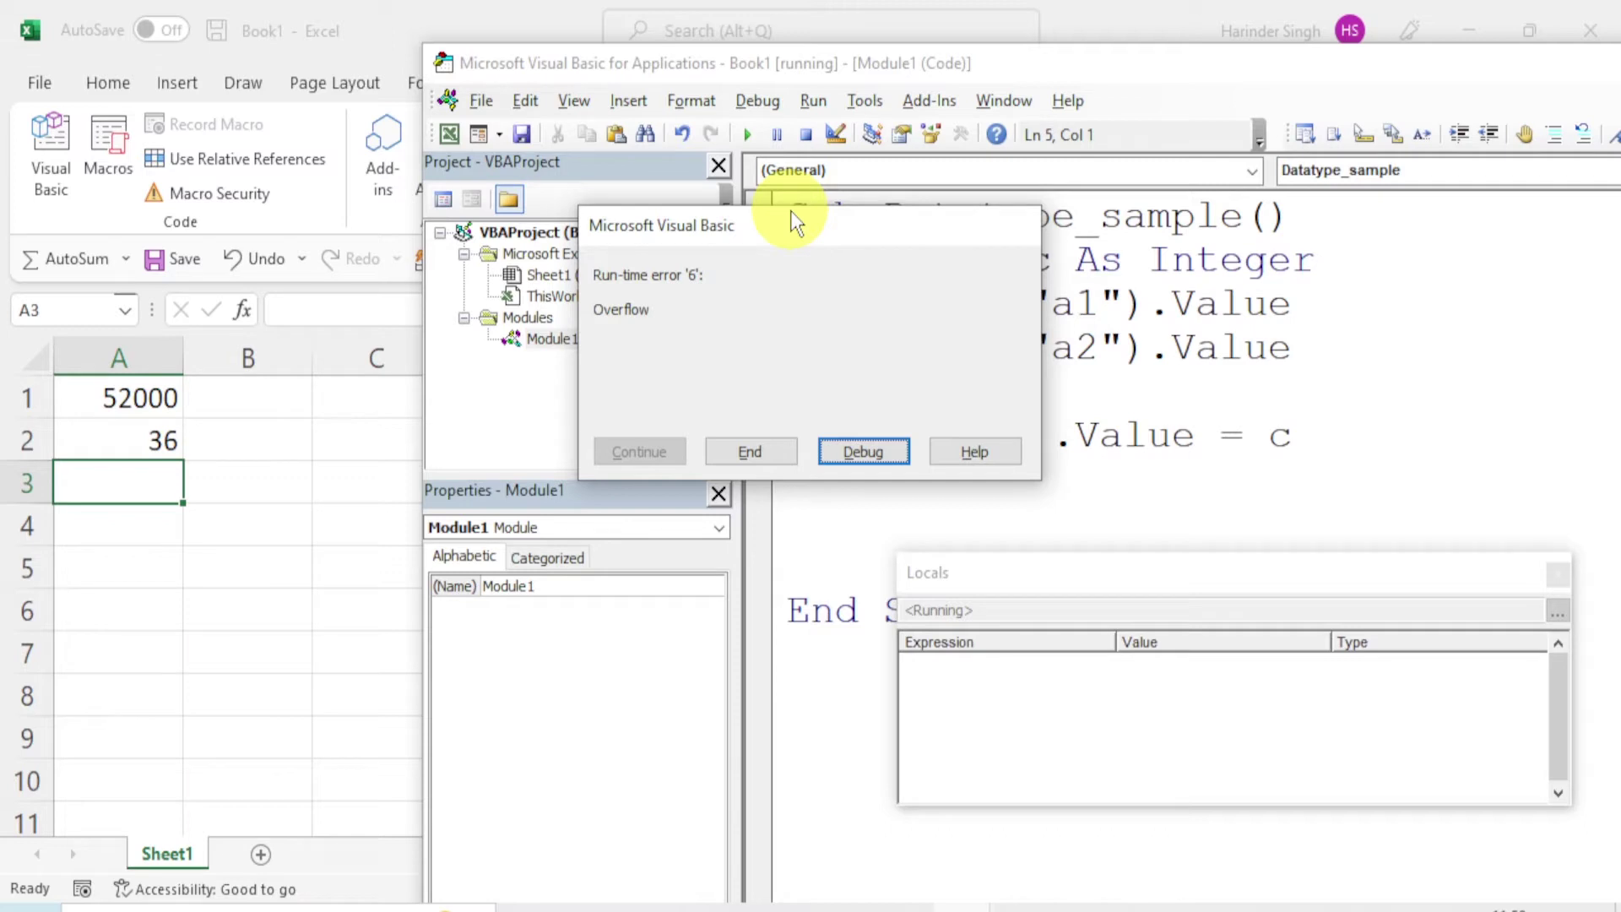
left_click(759, 450)
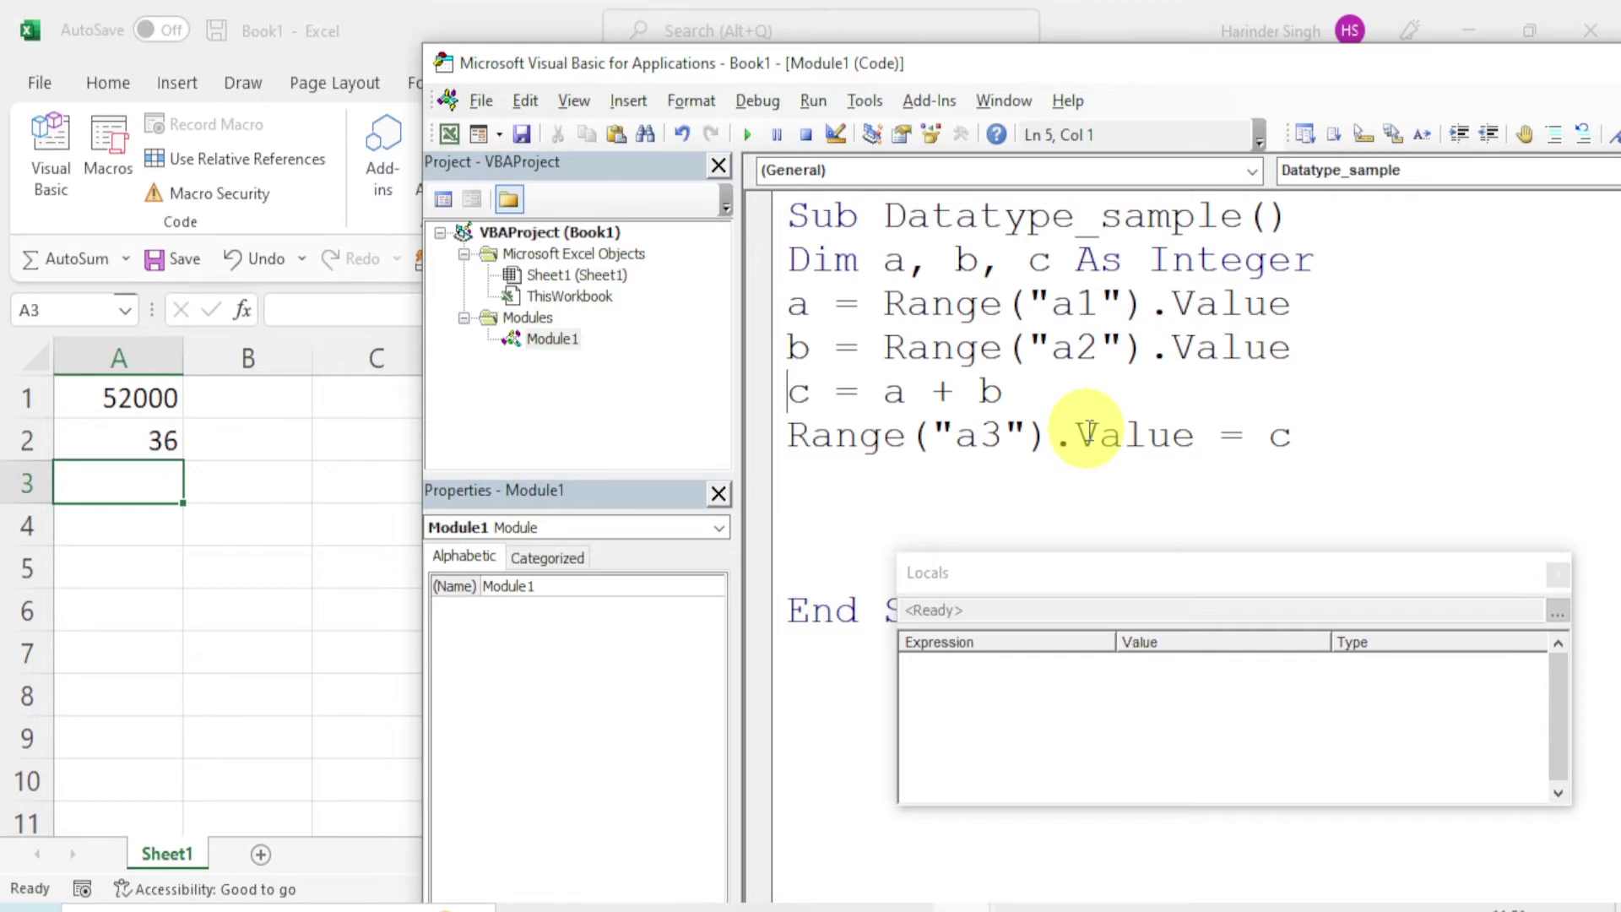
- Replace Integer with Long in the Dim declaration of a, b and c
left_click(1054, 264)
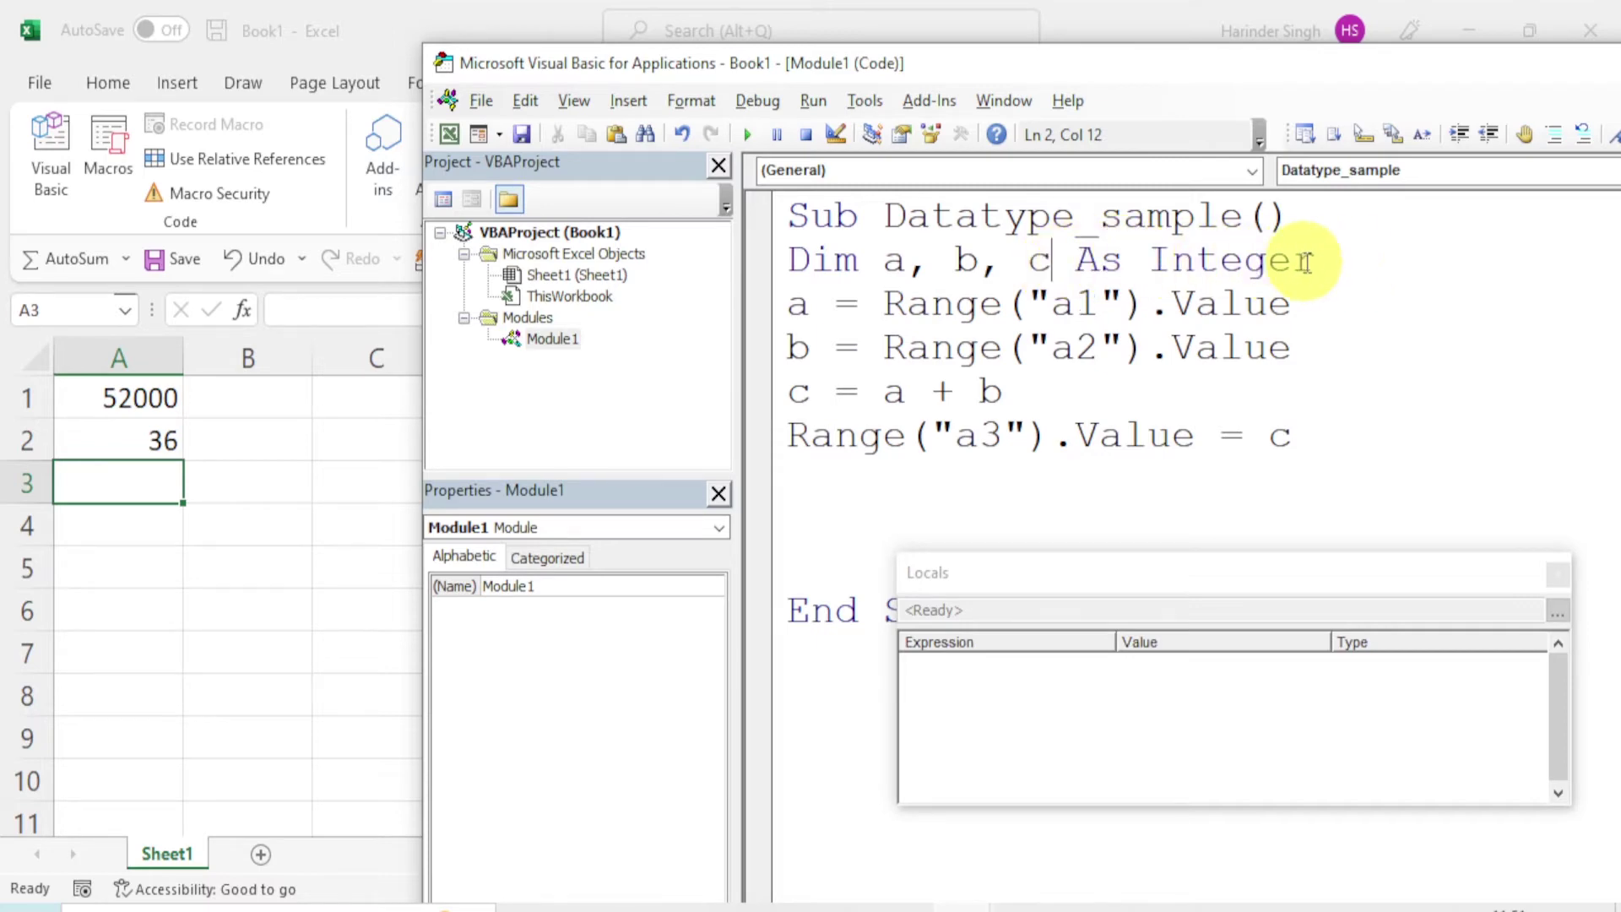
left_click_drag(1332, 255, 1159, 261)
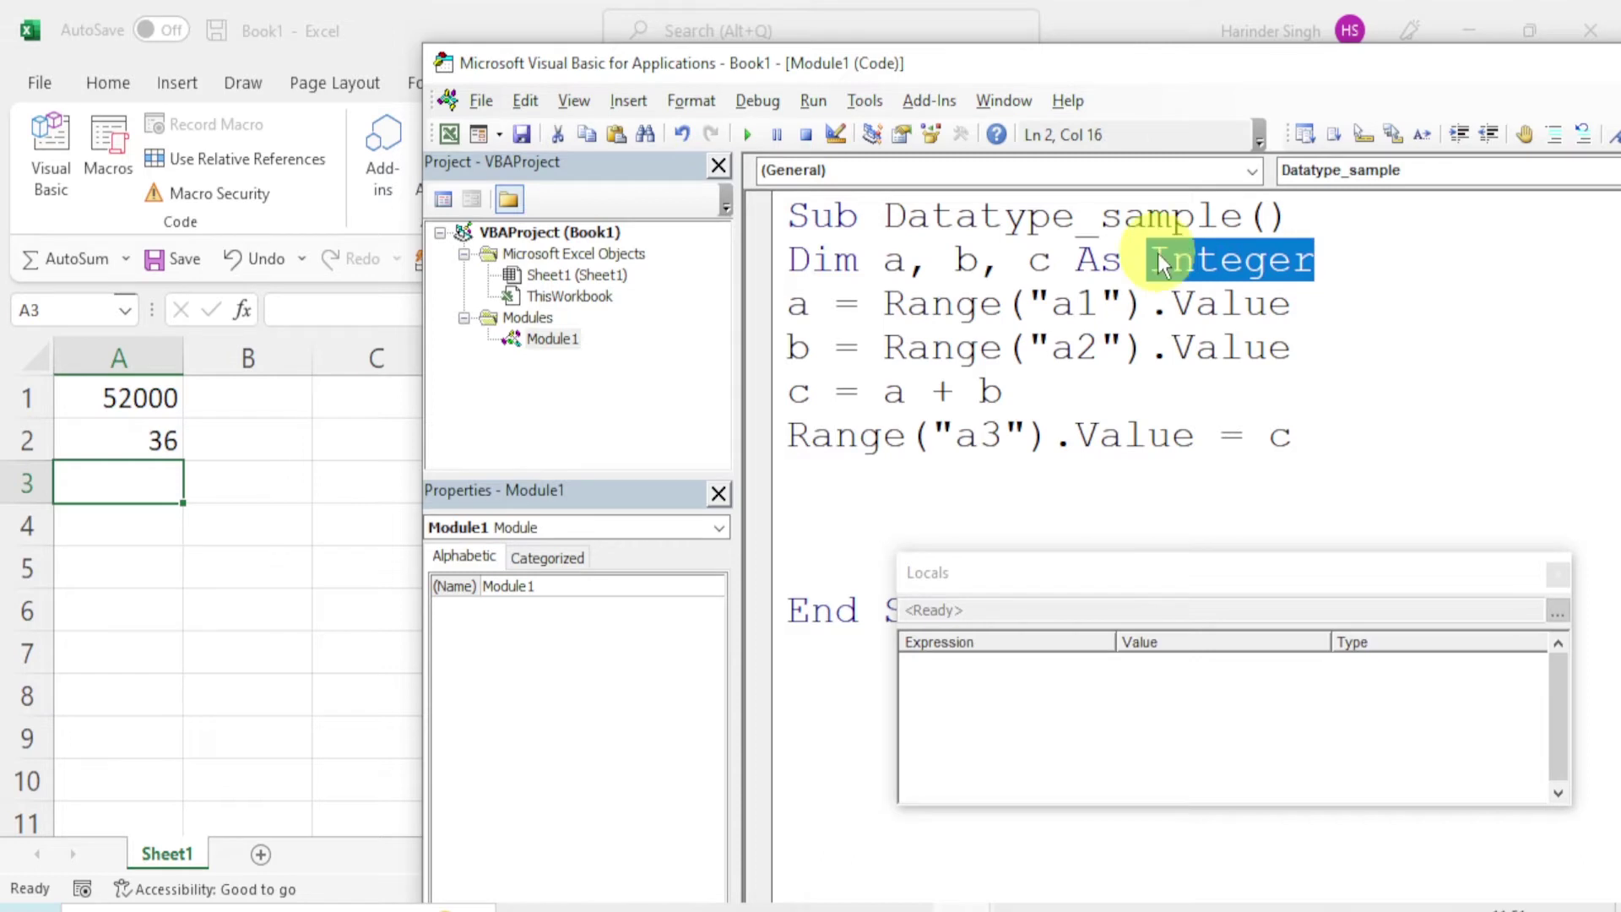
type("Lon")
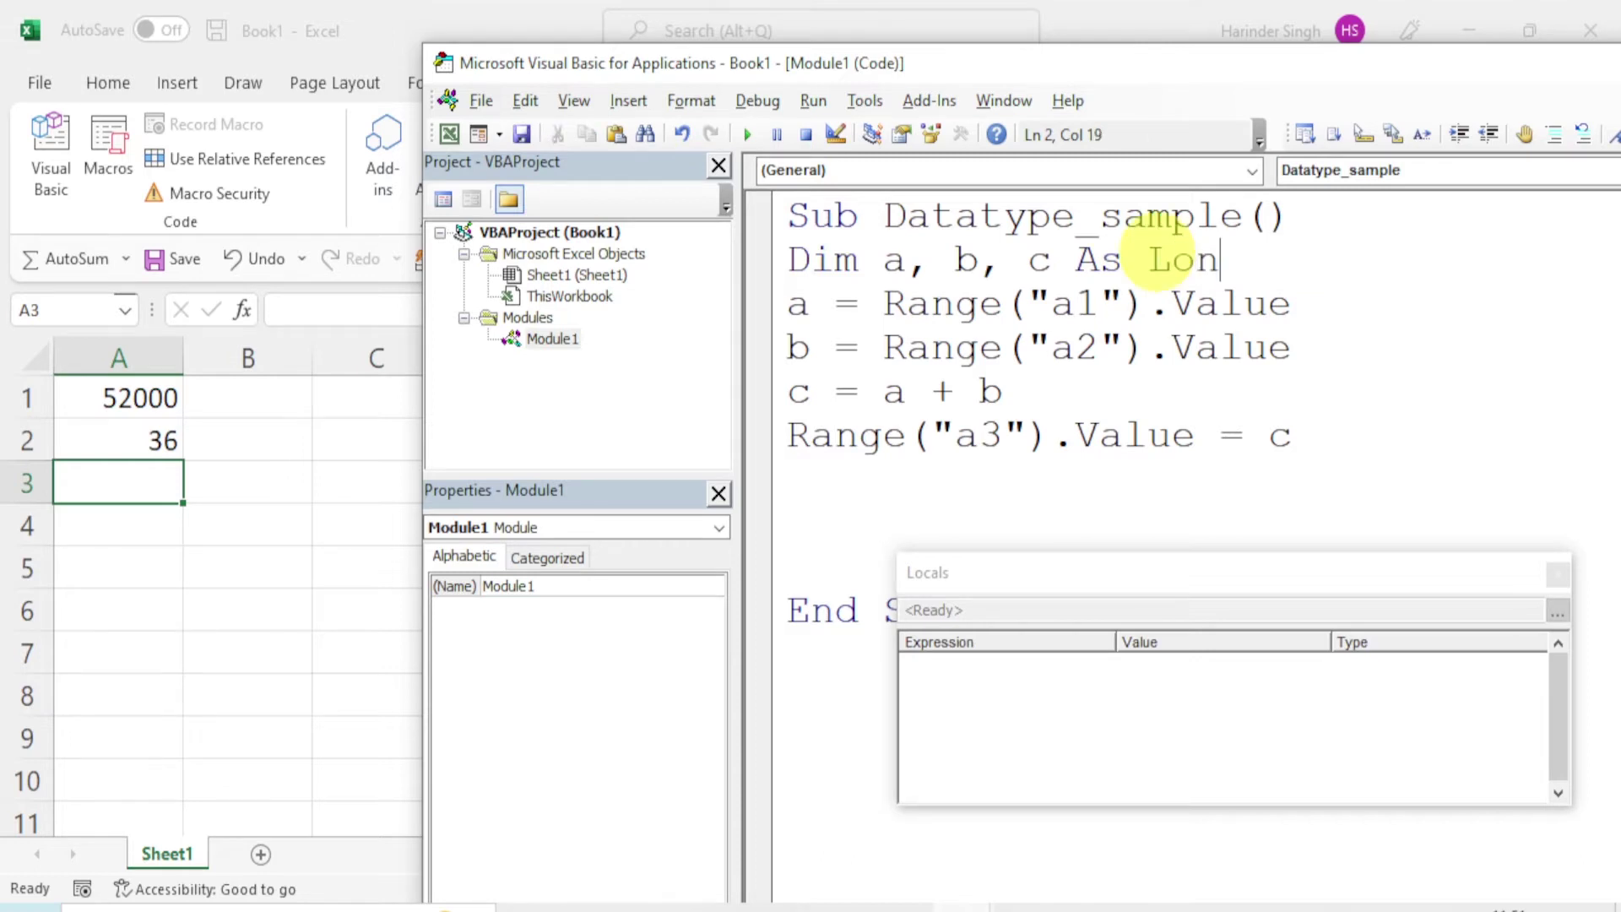
type("g")
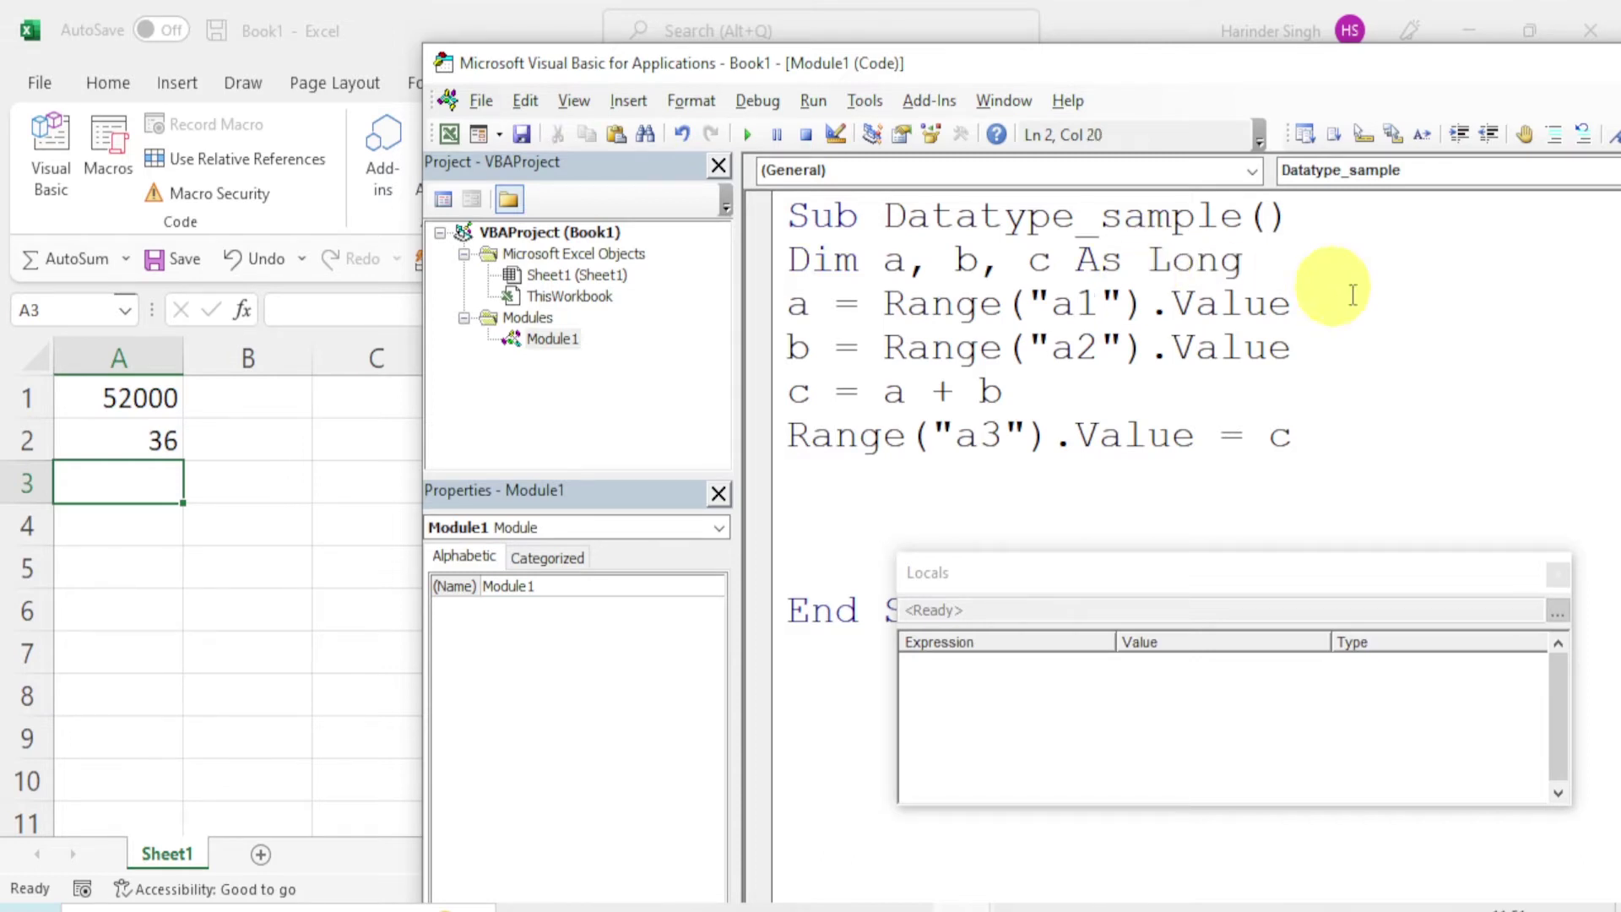
left_click(1331, 314)
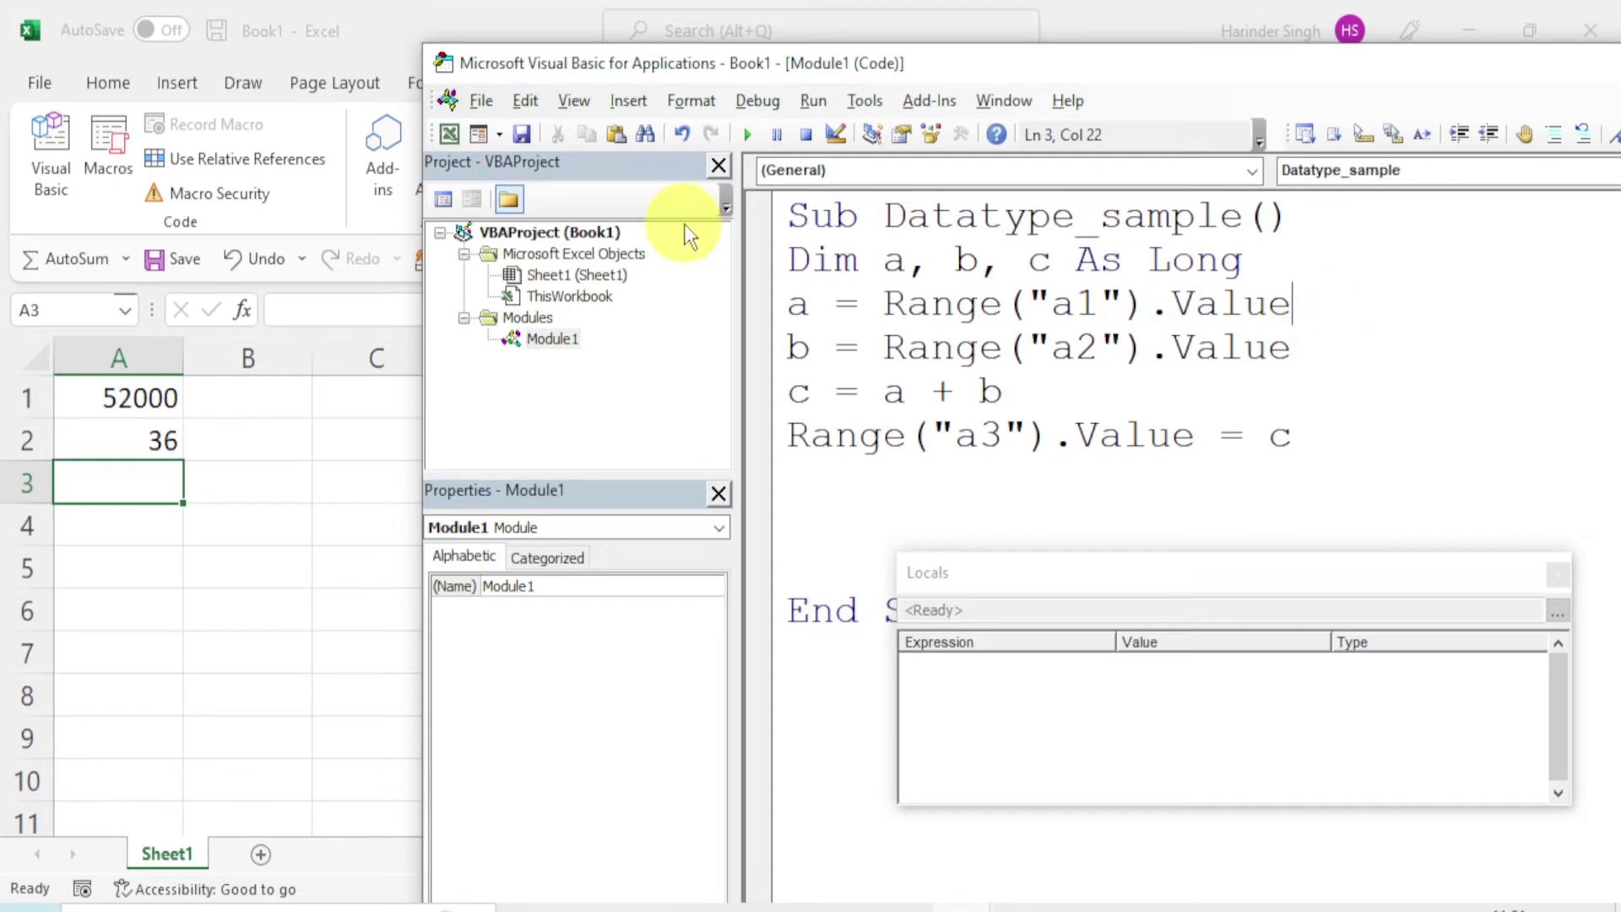
- Step through Datatype_sample with F8 until c computes as 52036 without overflow
left_click(787, 216)
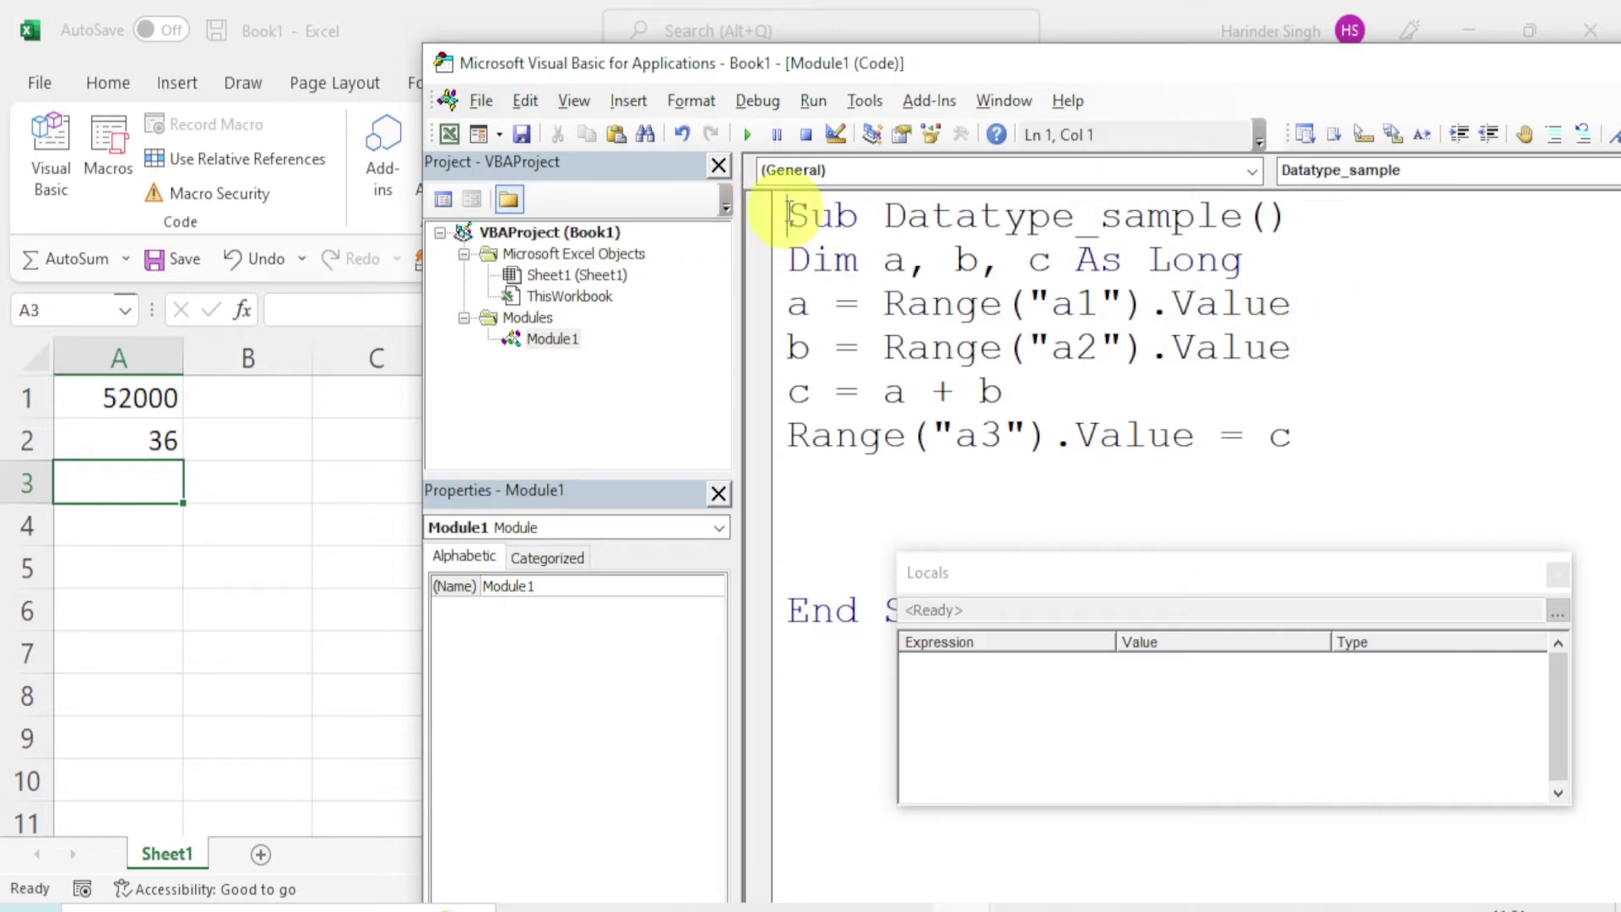
key("F8")
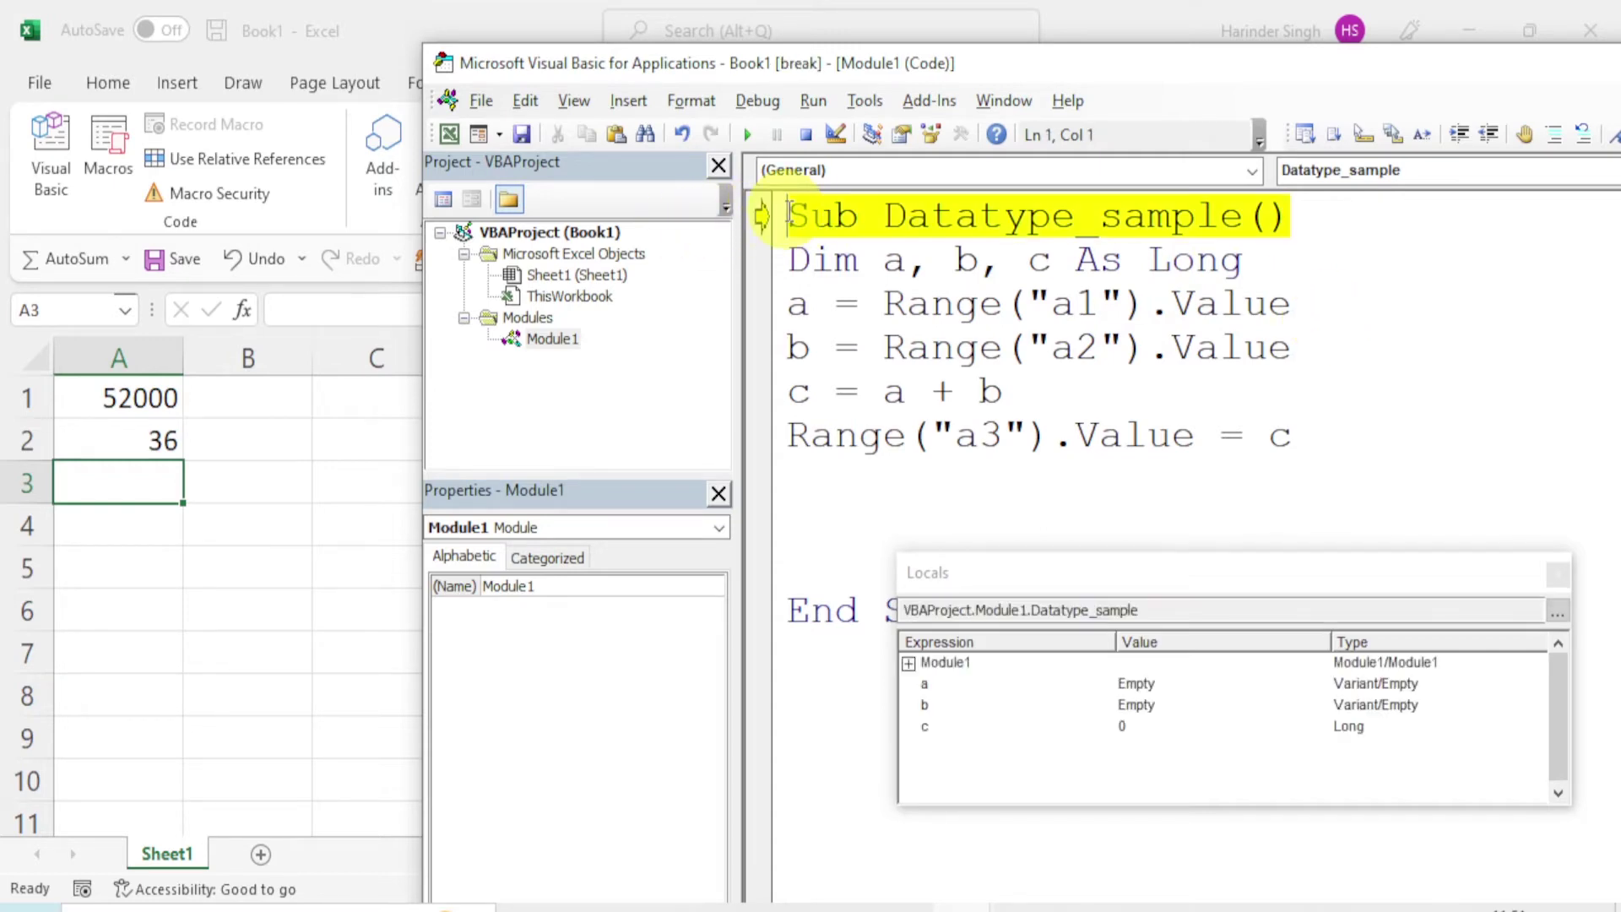
key("F8")
key("F8")
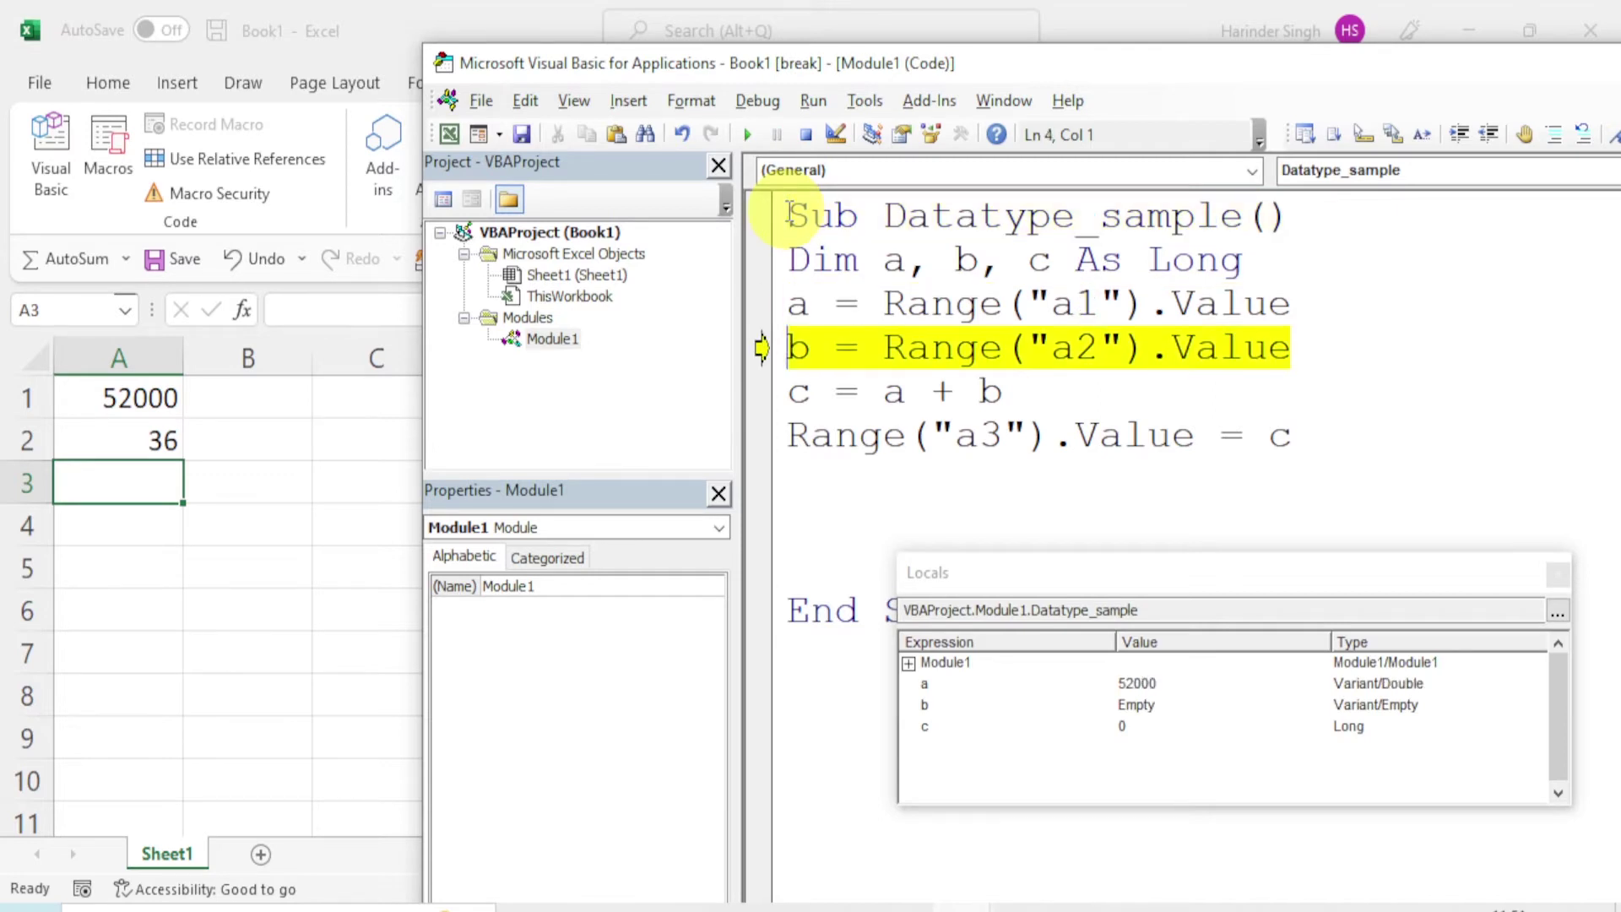
key("F8")
key("F8")
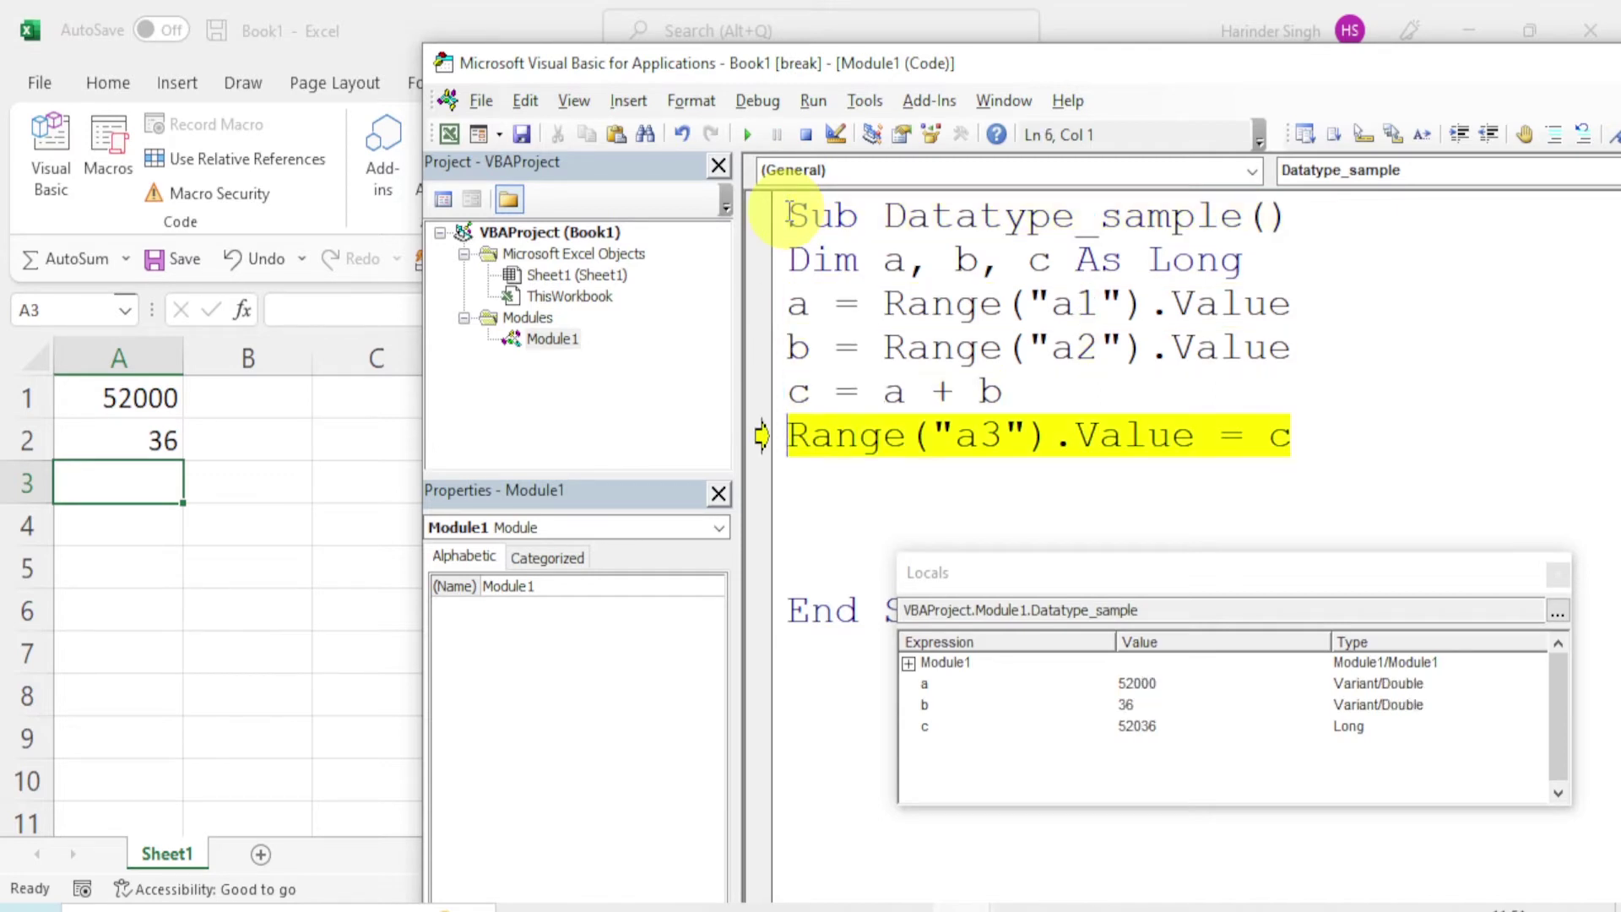
key("F8")
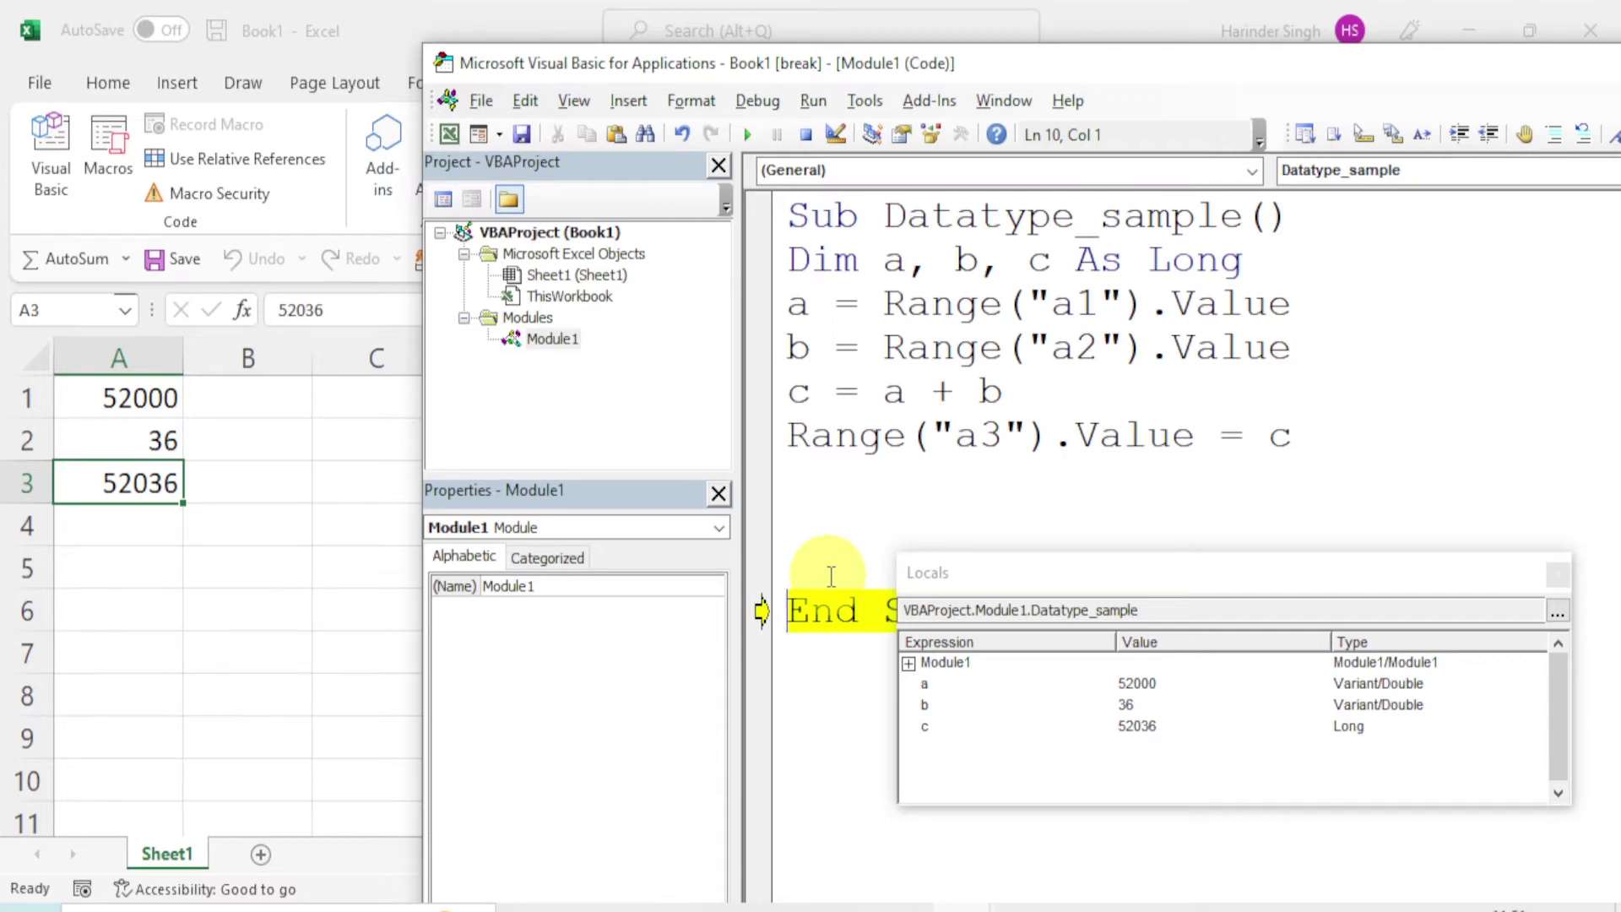
- Check the 52036 result on the sheet, then restart stepping Datatype_sample from its first line
left_click(168, 446)
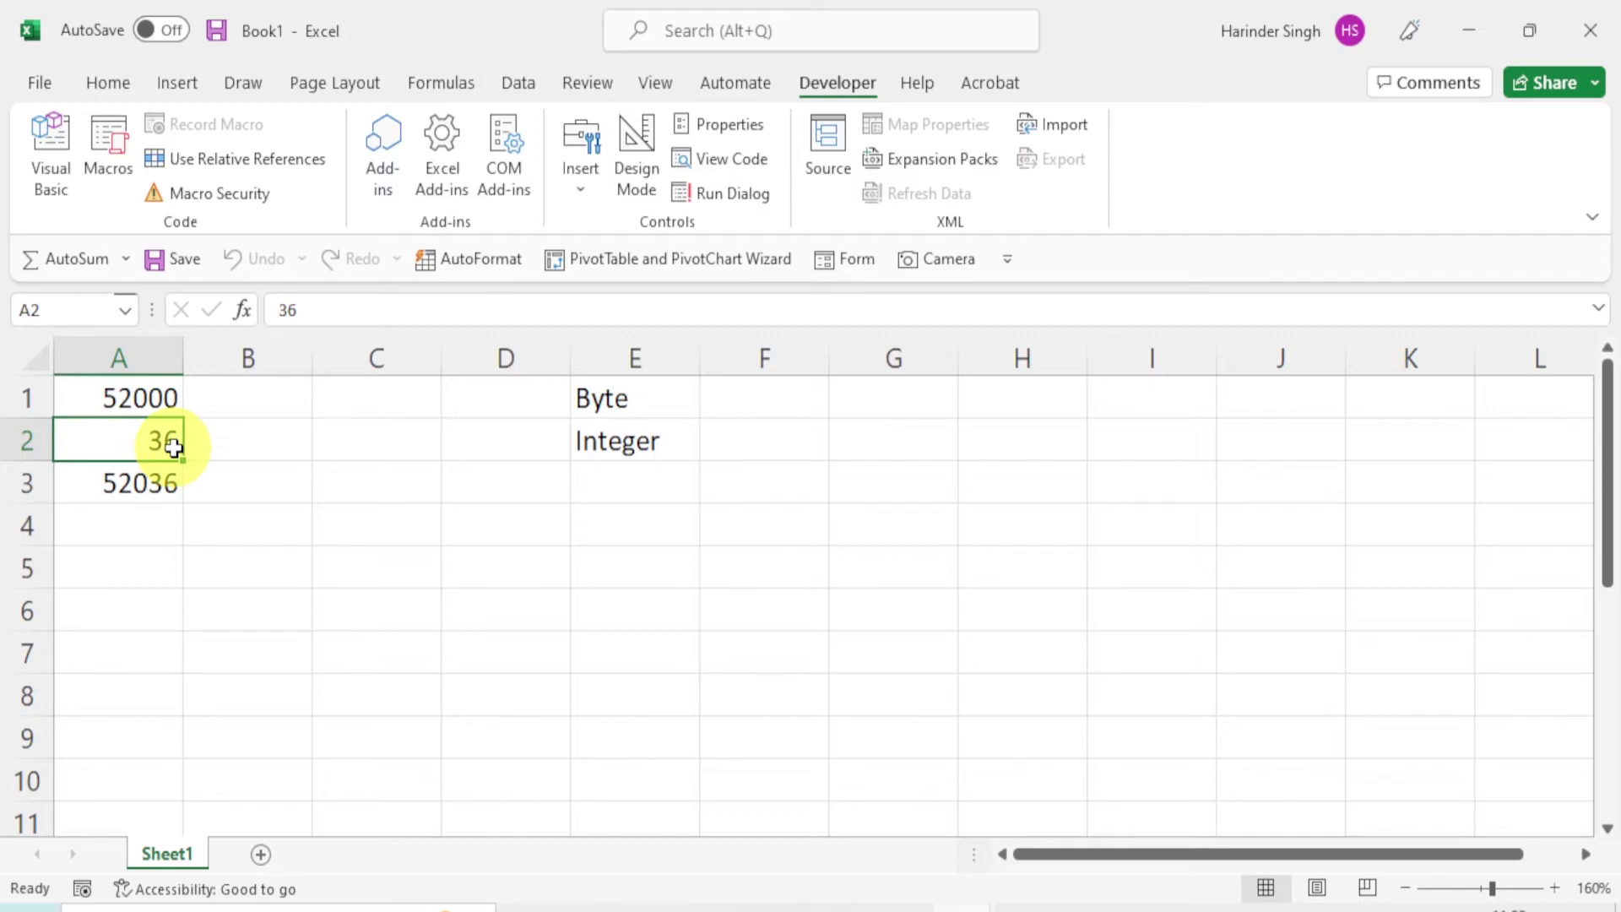
left_click(215, 479)
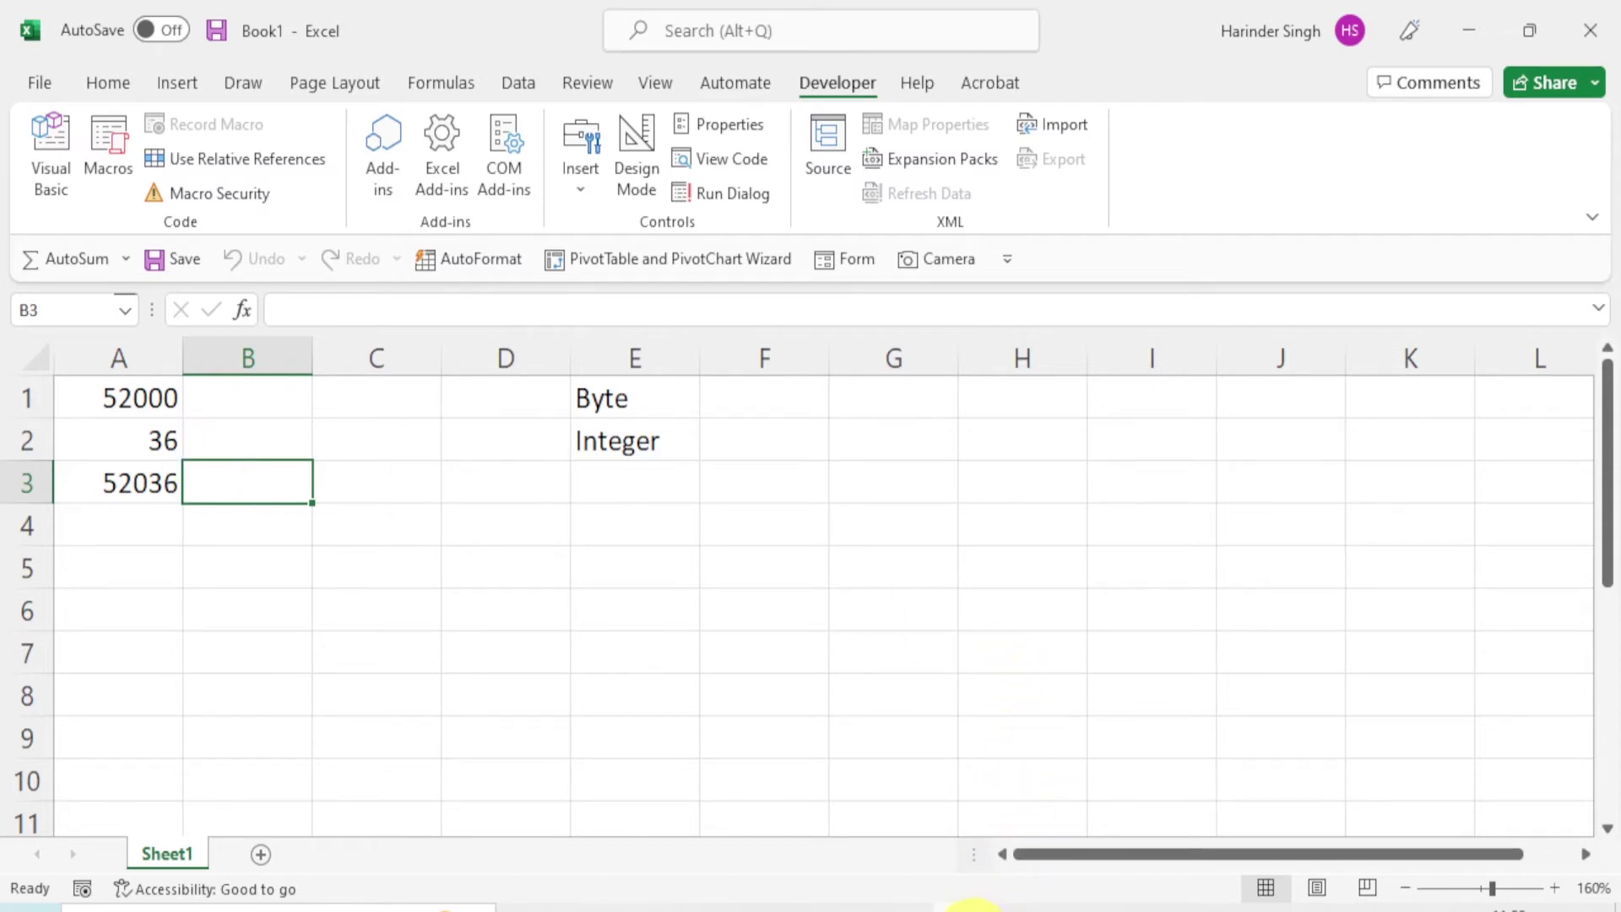
mouse_move(973, 905)
left_click(1086, 829)
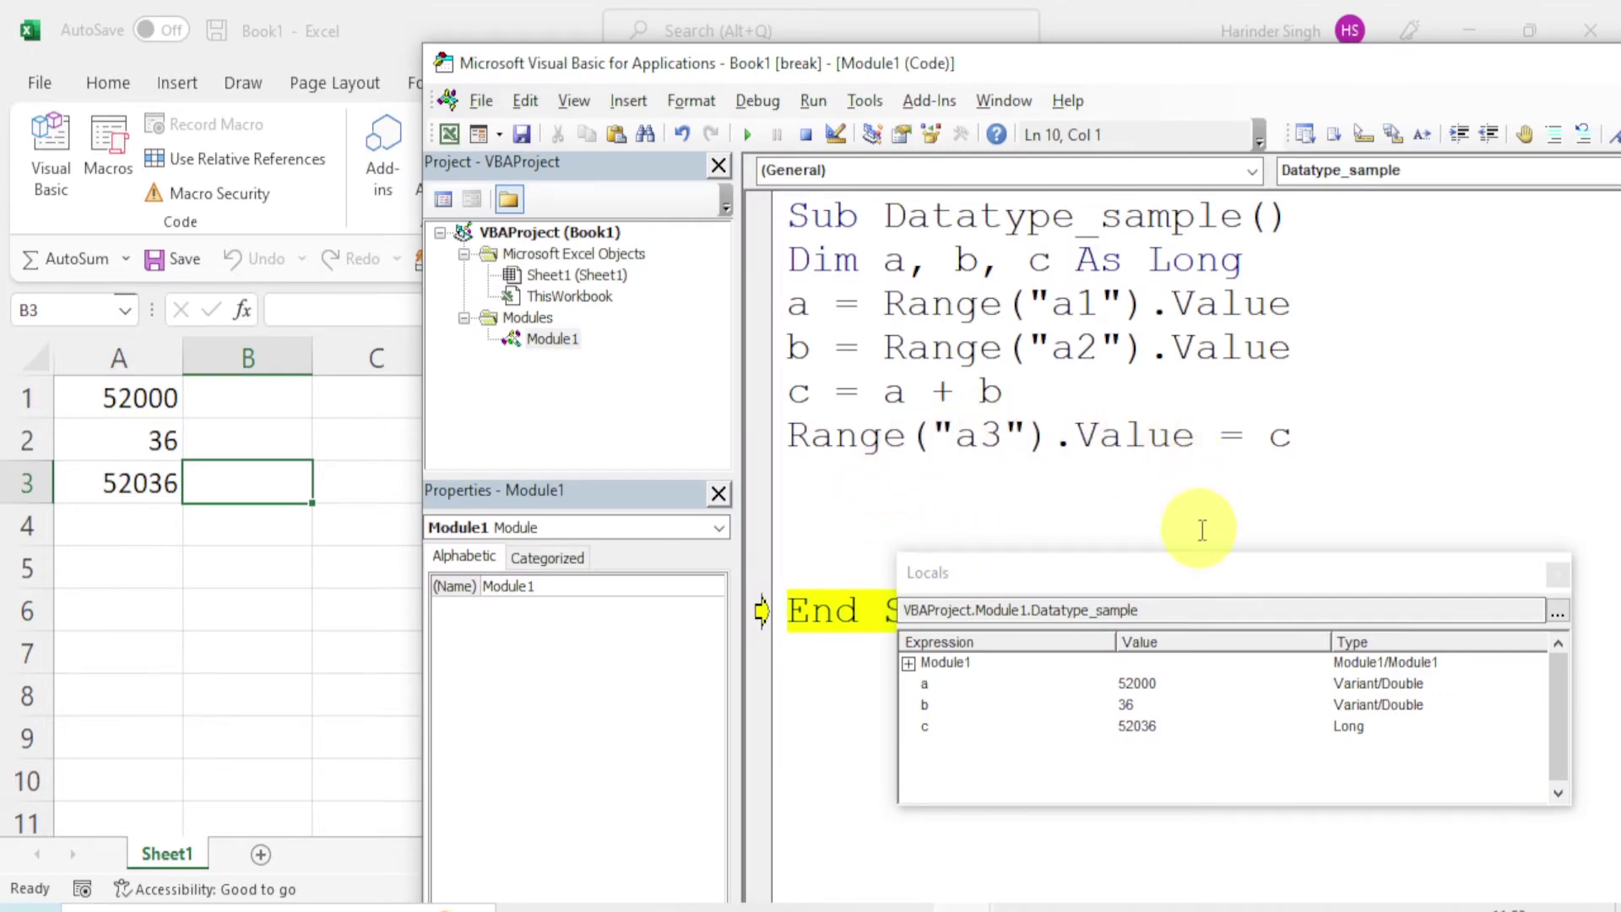
key("F8")
key("F8")
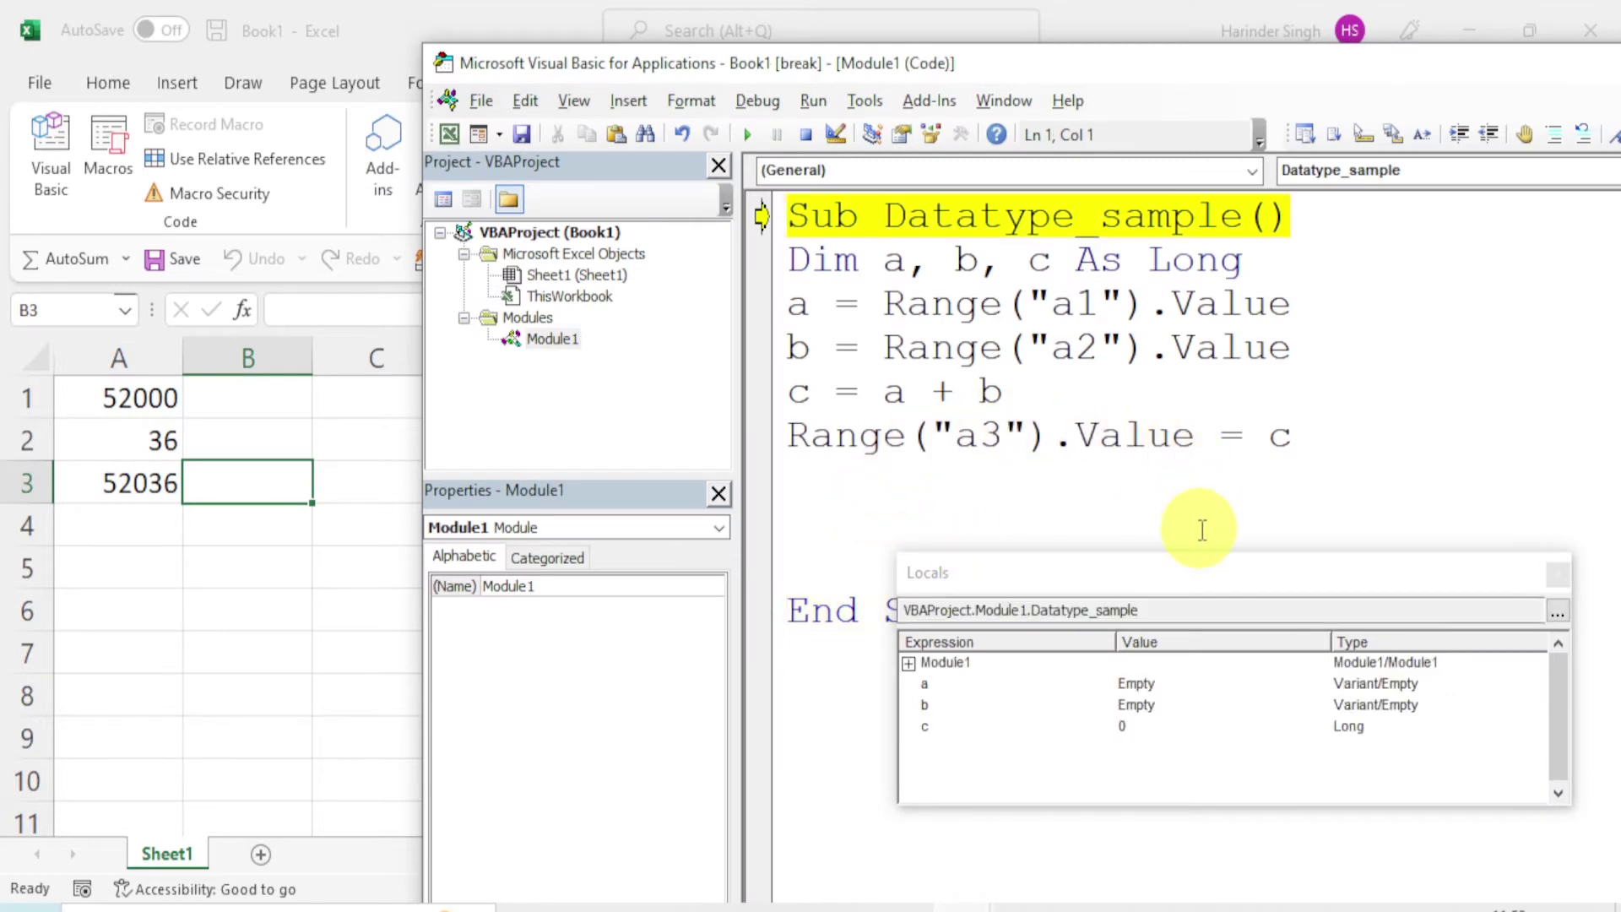
- Enter 45.9 in A1 and delete the previous result from A3
left_click(156, 407)
type("45")
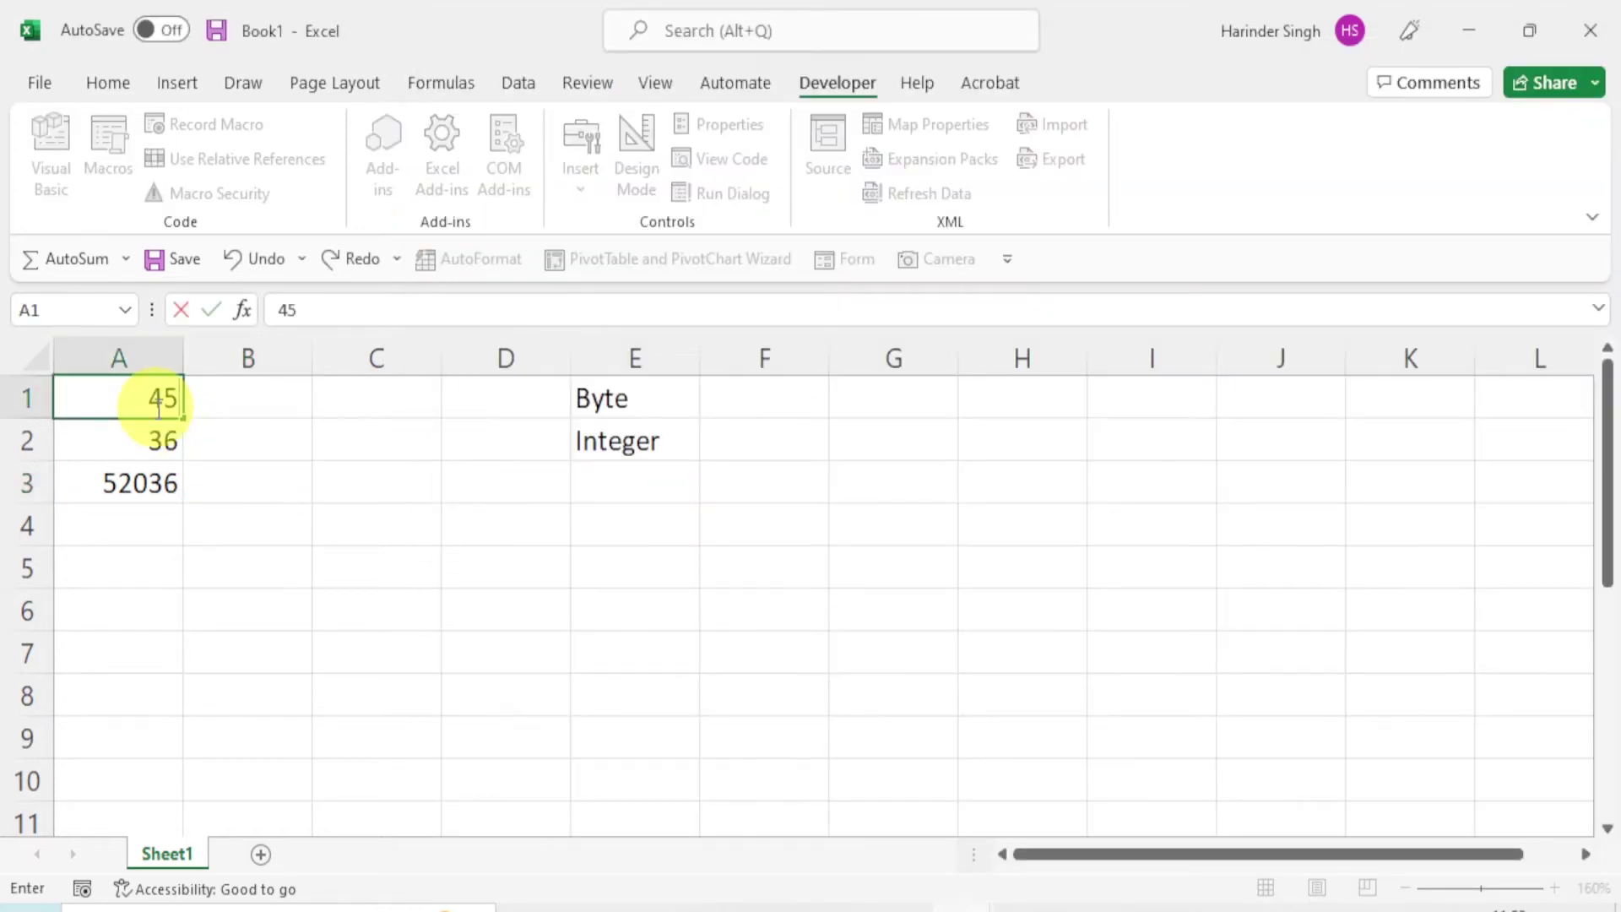
type(".9")
left_click(139, 484)
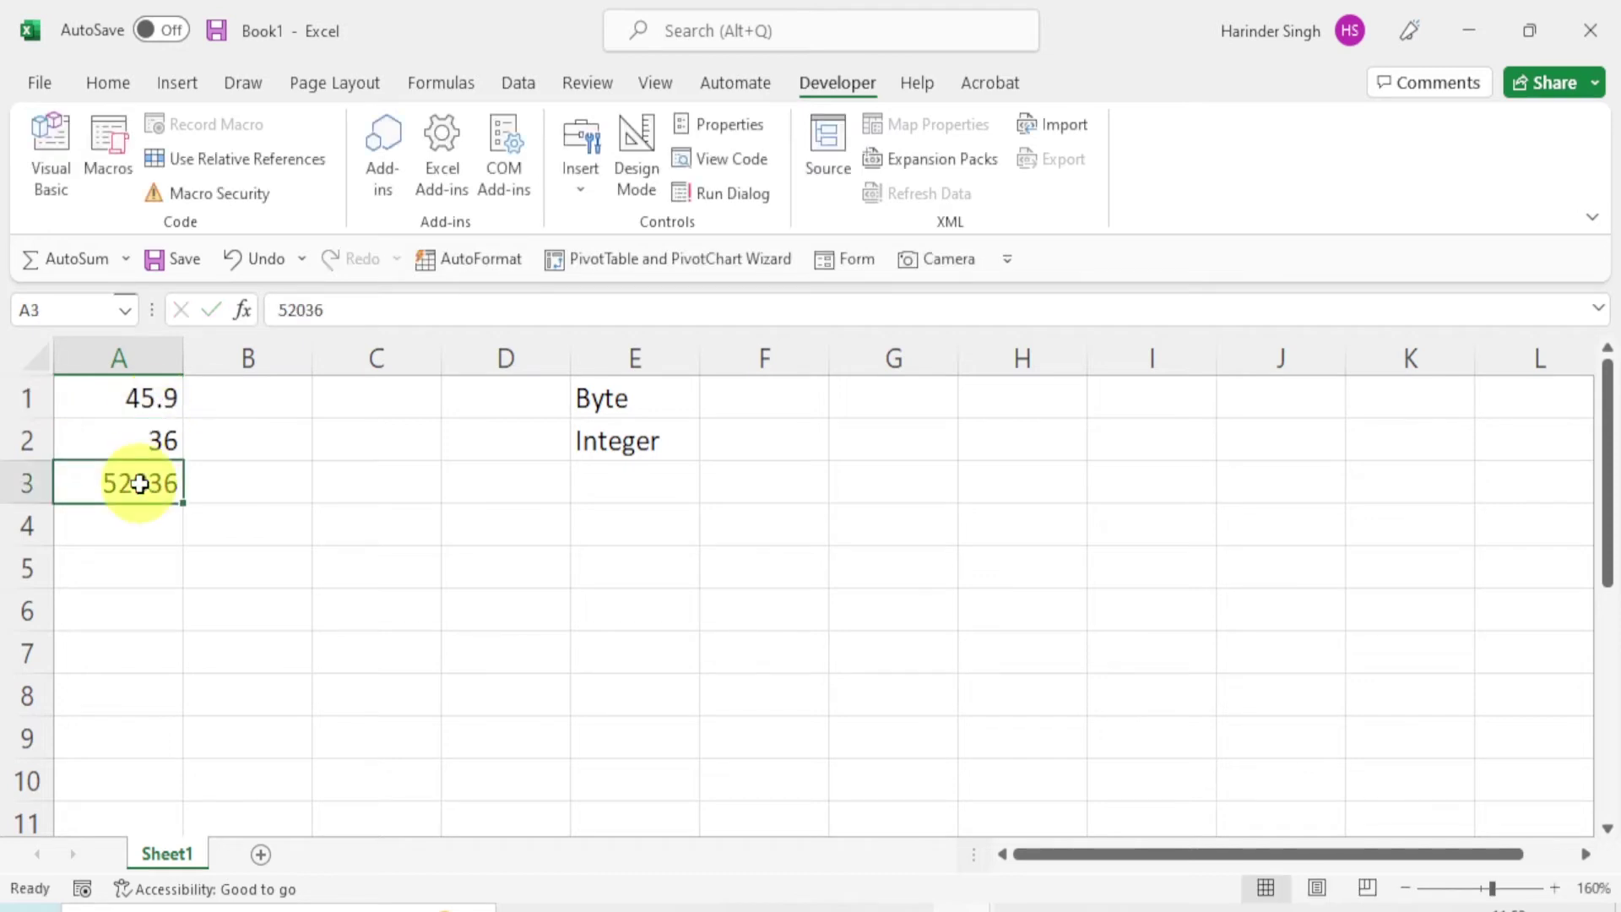
key("Delete")
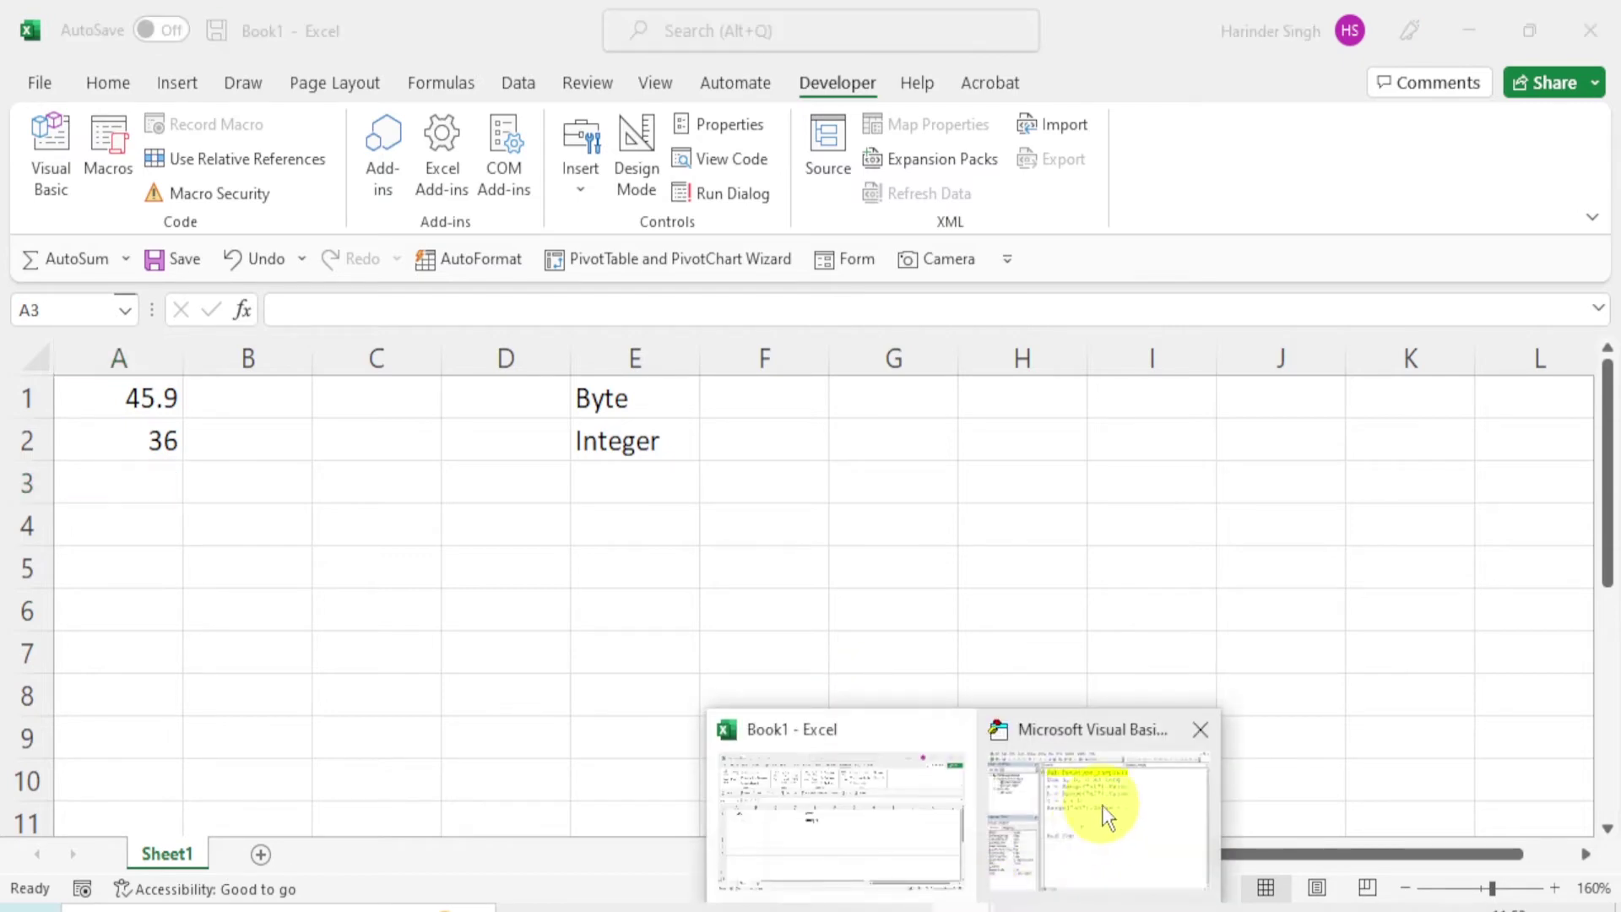
- Step through Datatype_sample until A3 receives 82, the Long-rounded sum of 45.9 and 36
left_click(1097, 810)
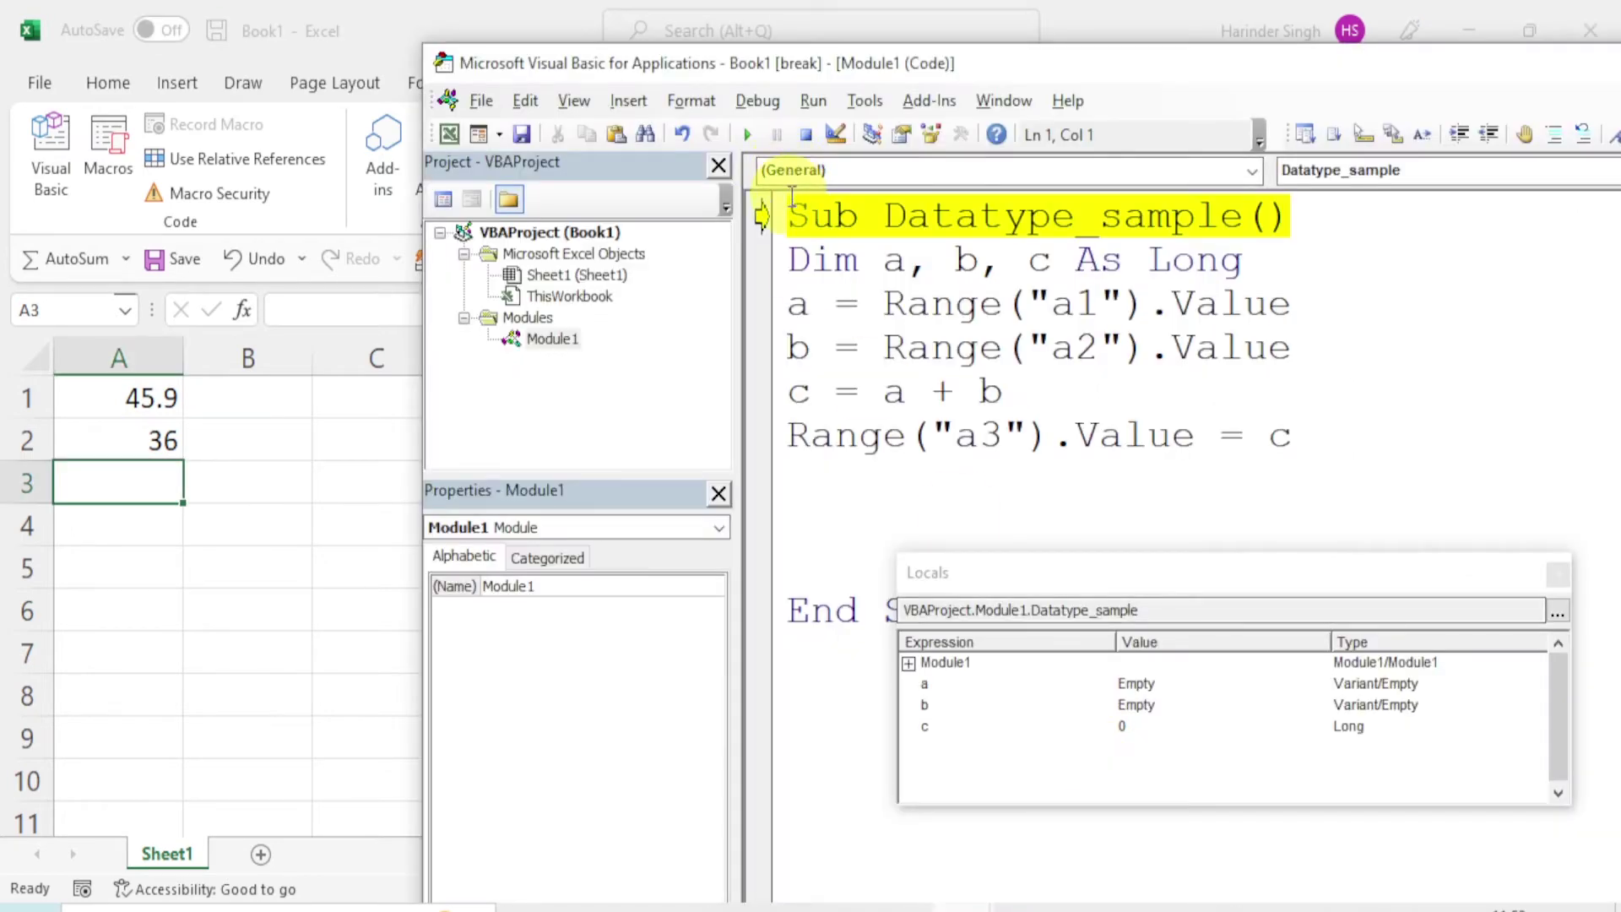
key("F8")
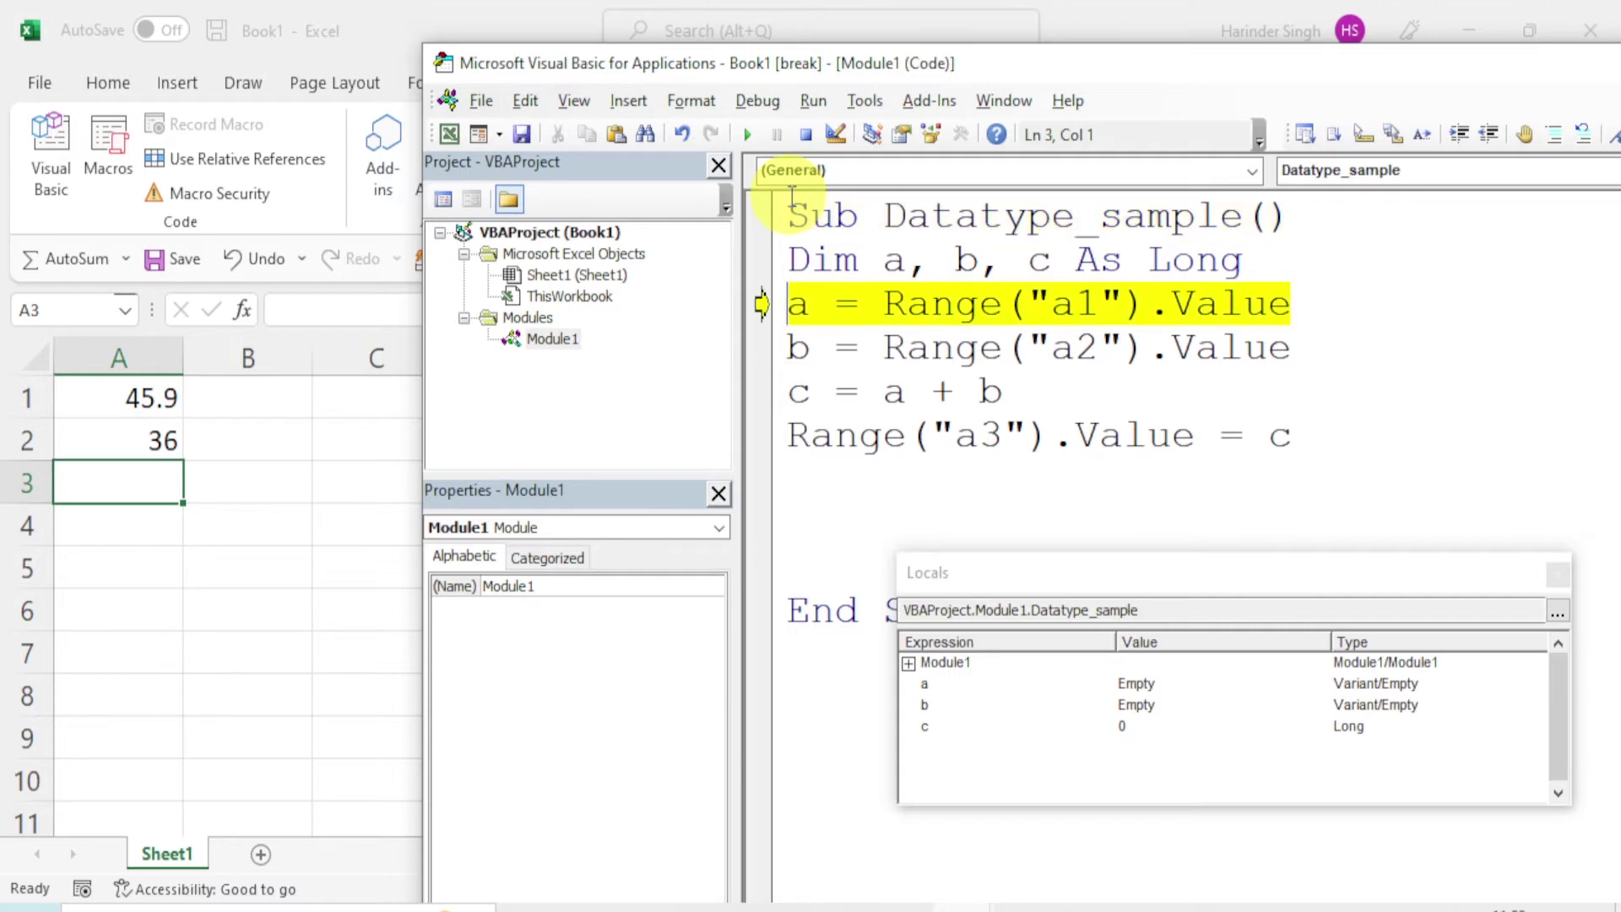
key("F8")
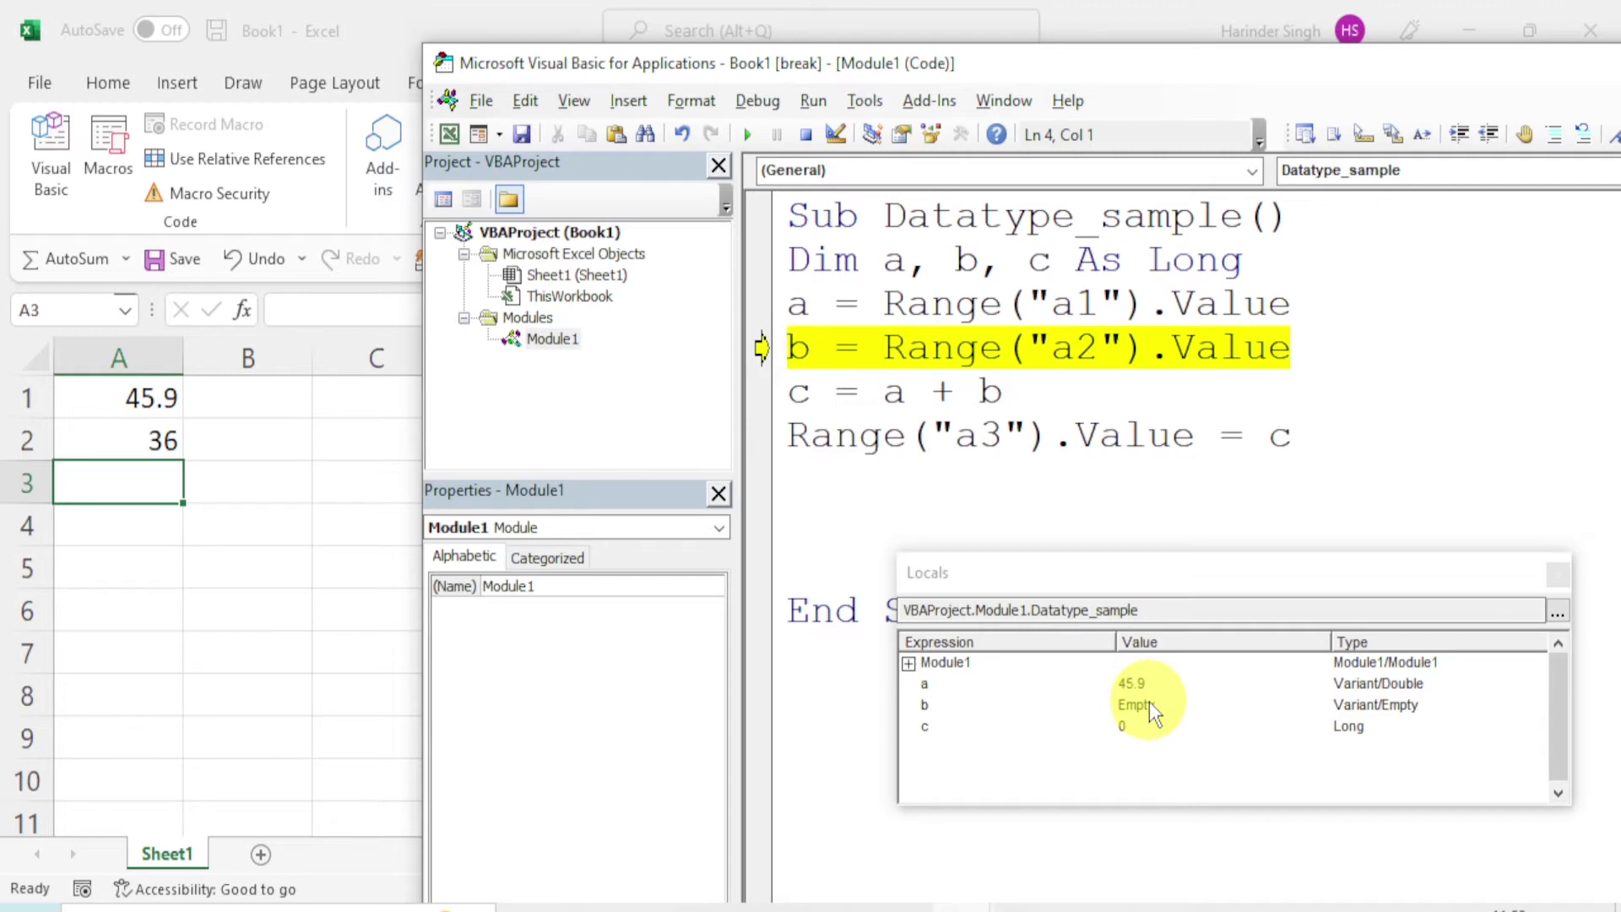
key("F9")
key("F8")
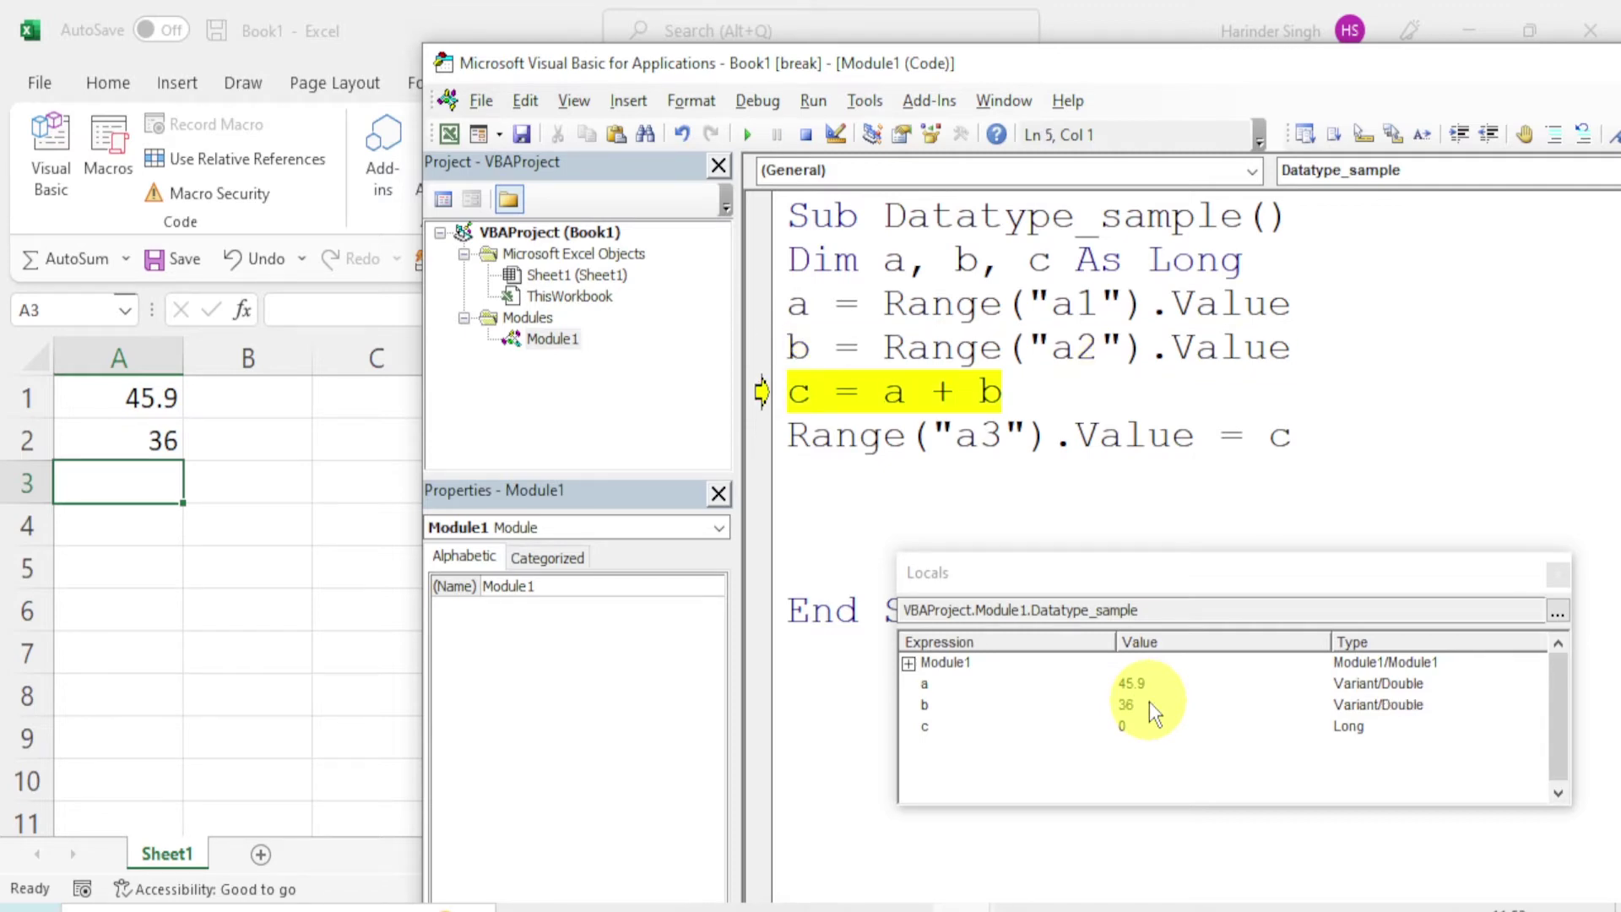
key("F8")
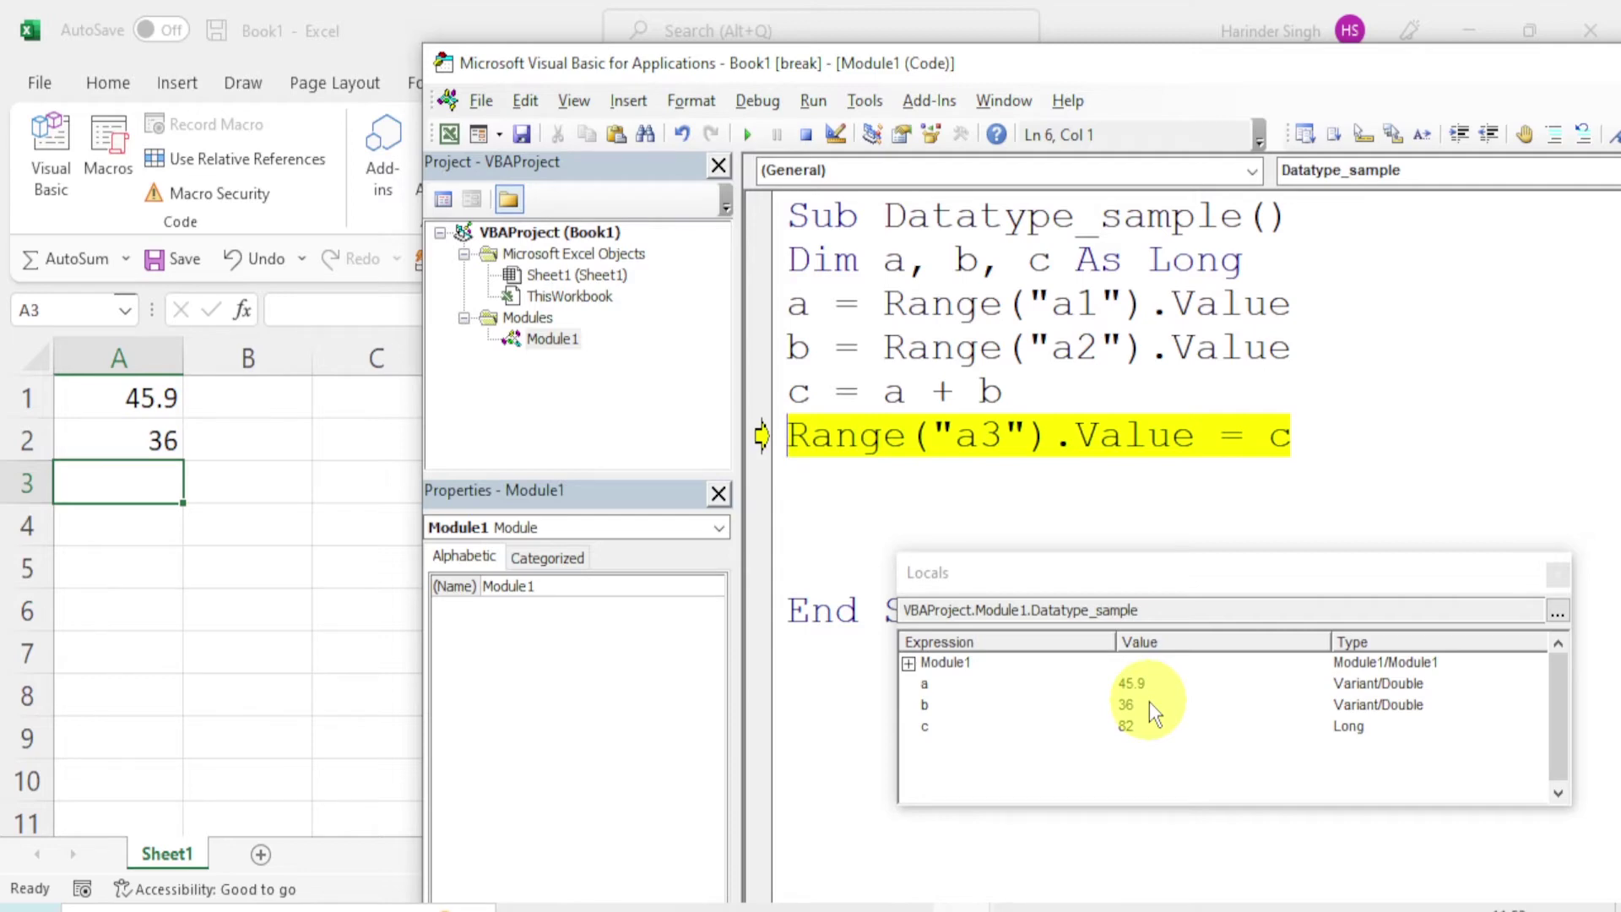
key("F8")
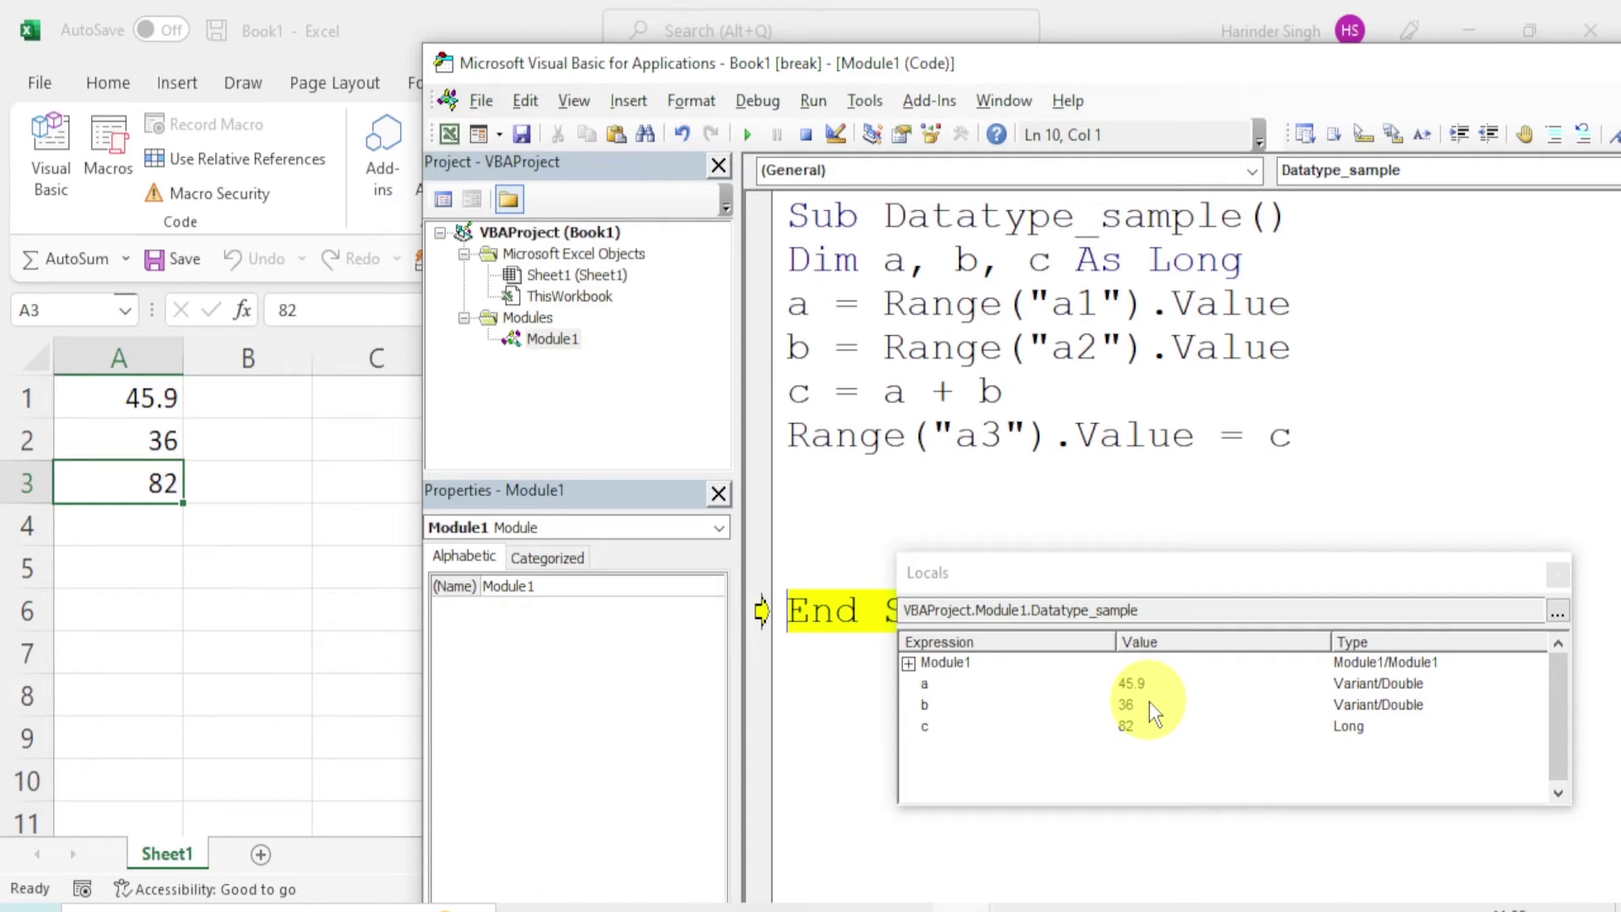
- Change the declaration to 'Dim a As Single' and confirm resetting the project out of break mode
left_click(1255, 259)
key("BackSpace")
key("BackSpace")
key("BackSpace")
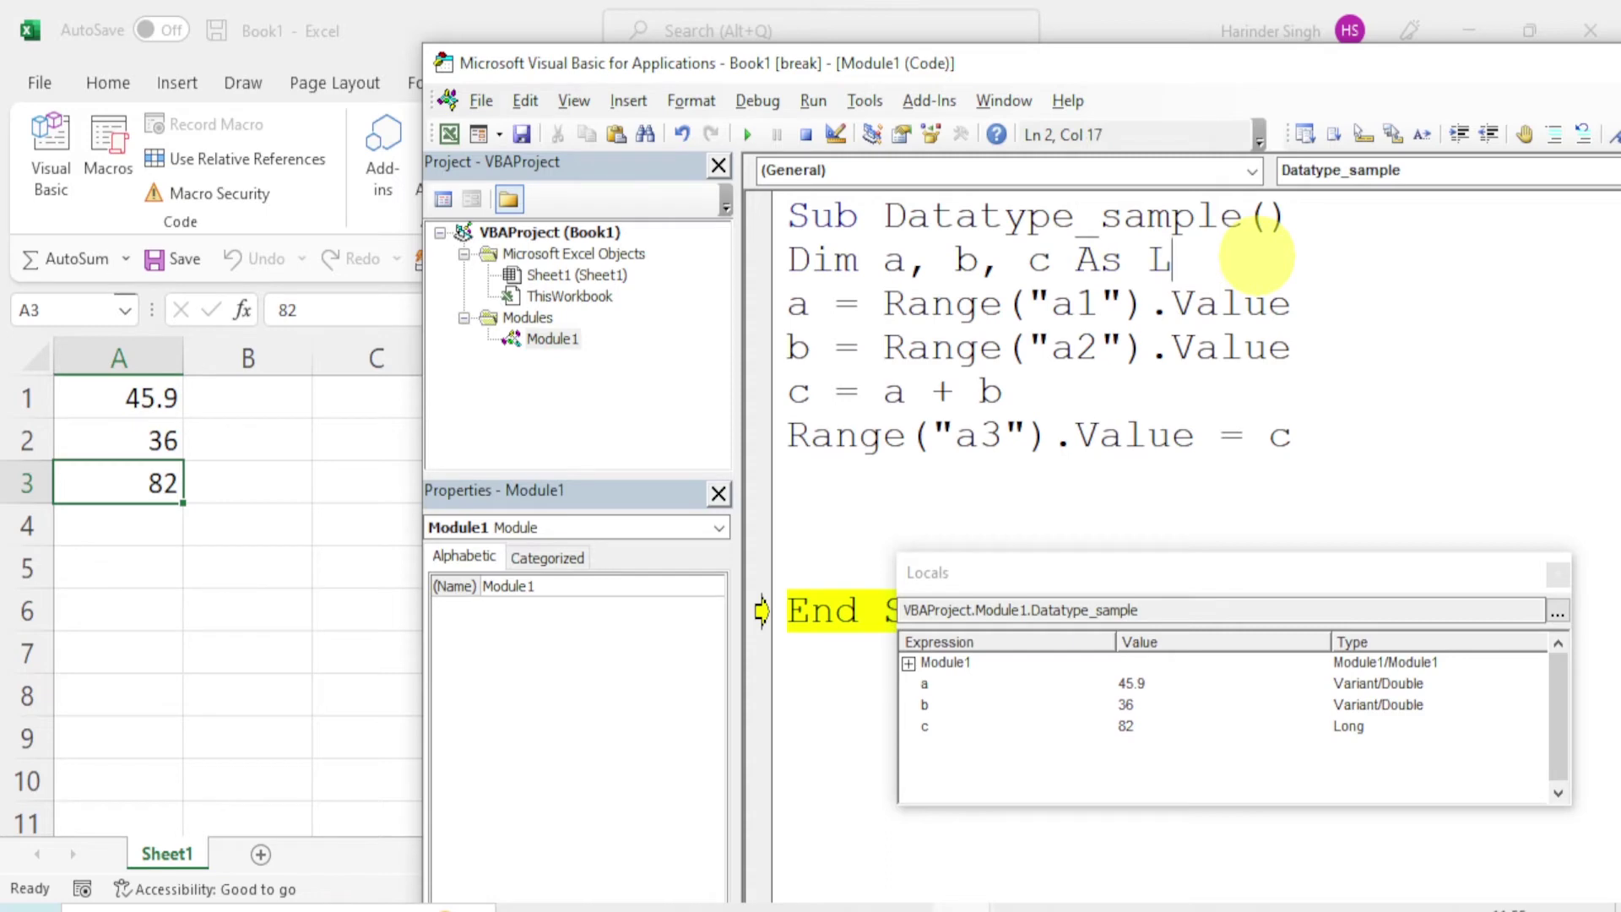
key("BackSpace")
key("BackSpace")
key("BackSpace")
key("BackSpace")
key("BackSpace")
key("BackSpace")
key("BackSpace")
key("BackSpace")
key("BackSpace")
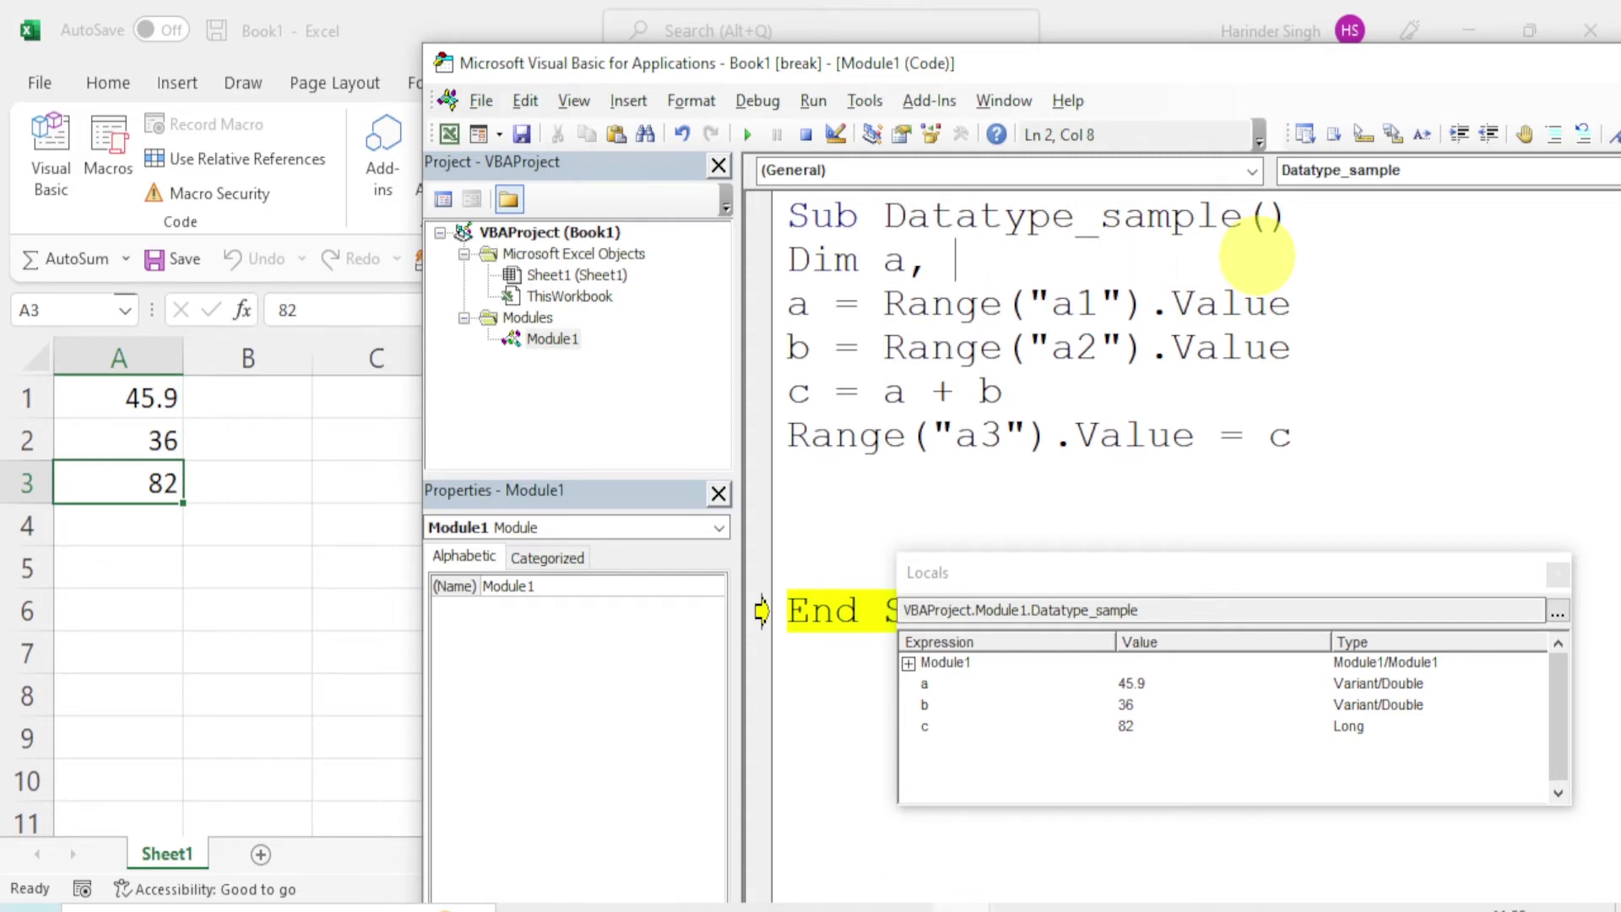
key("BackSpace")
key("BackSpace")
type("as ")
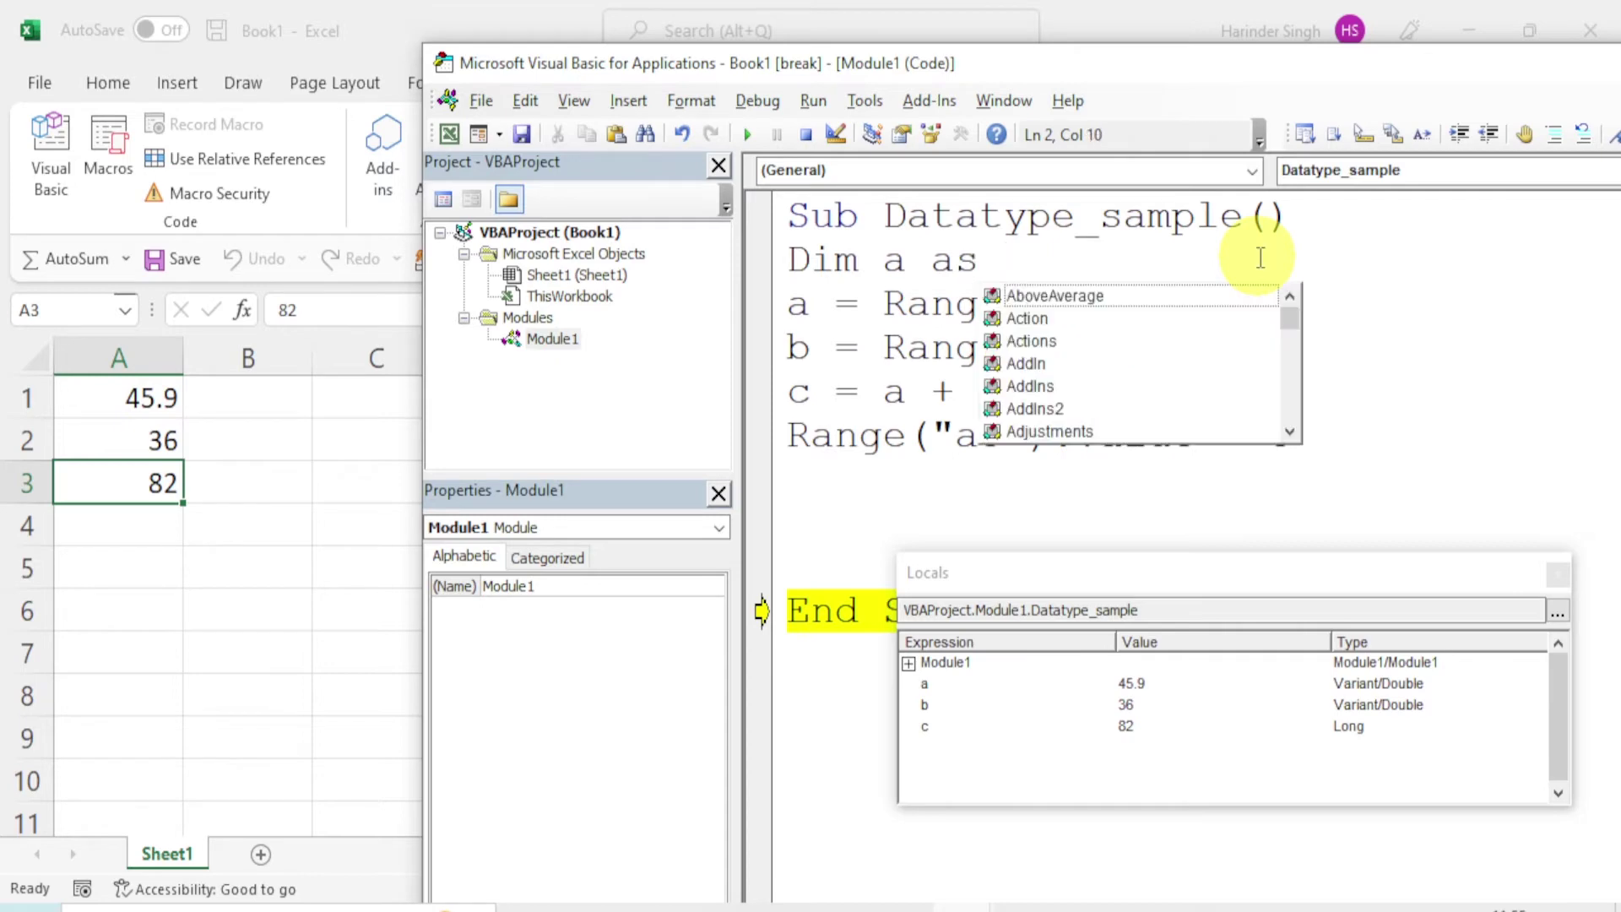
type("sing")
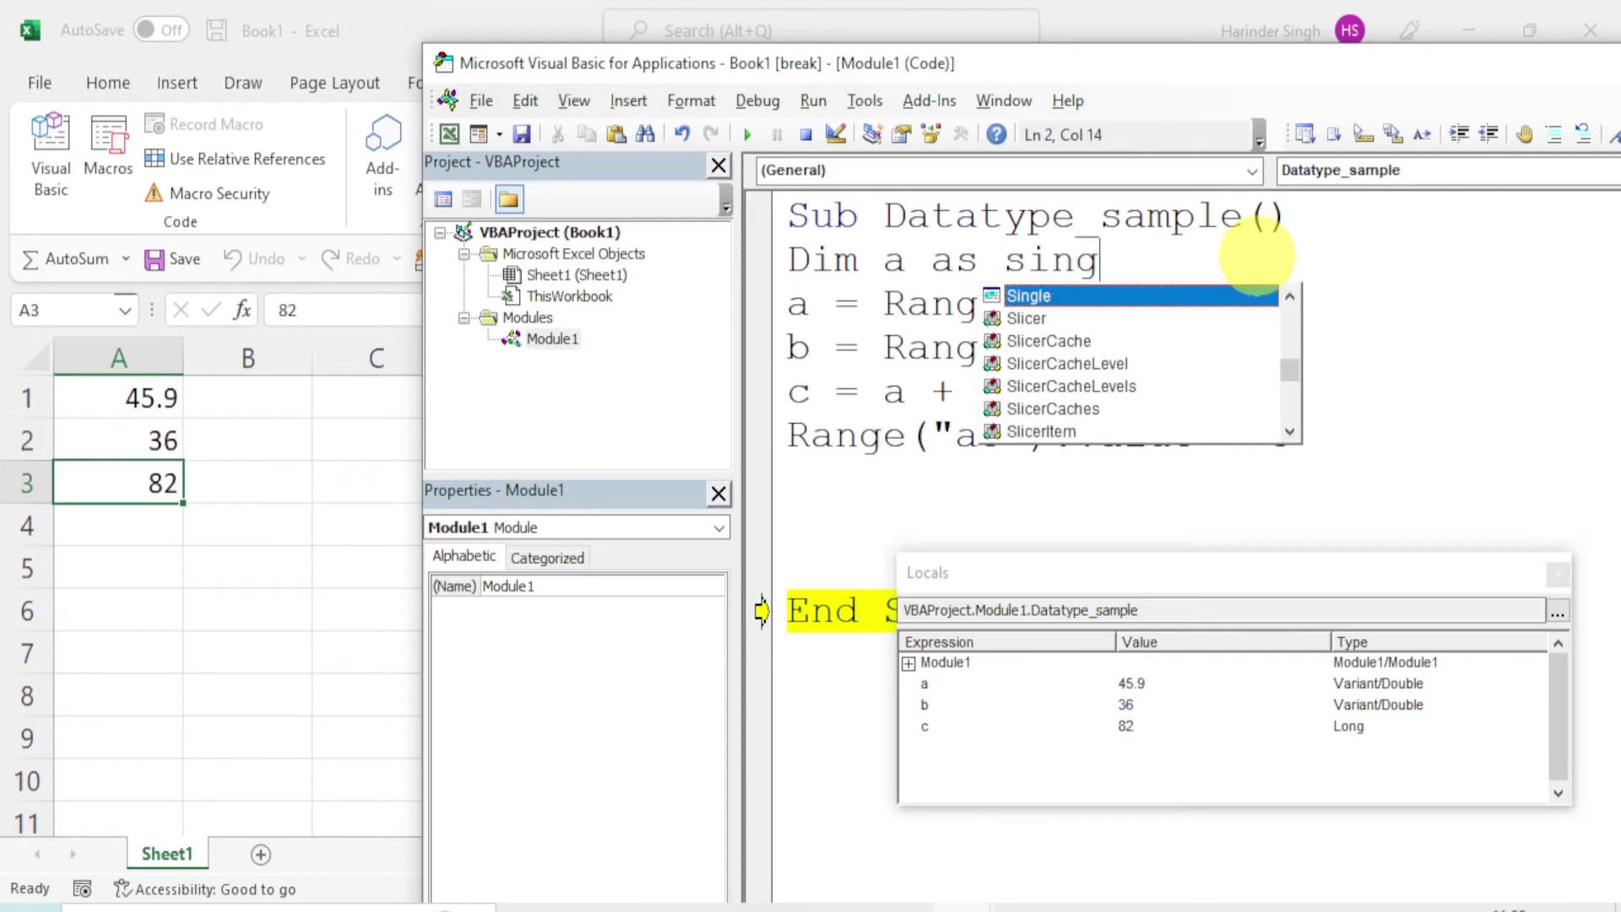
type("lr")
key("BackSpace")
type("e")
key("Return")
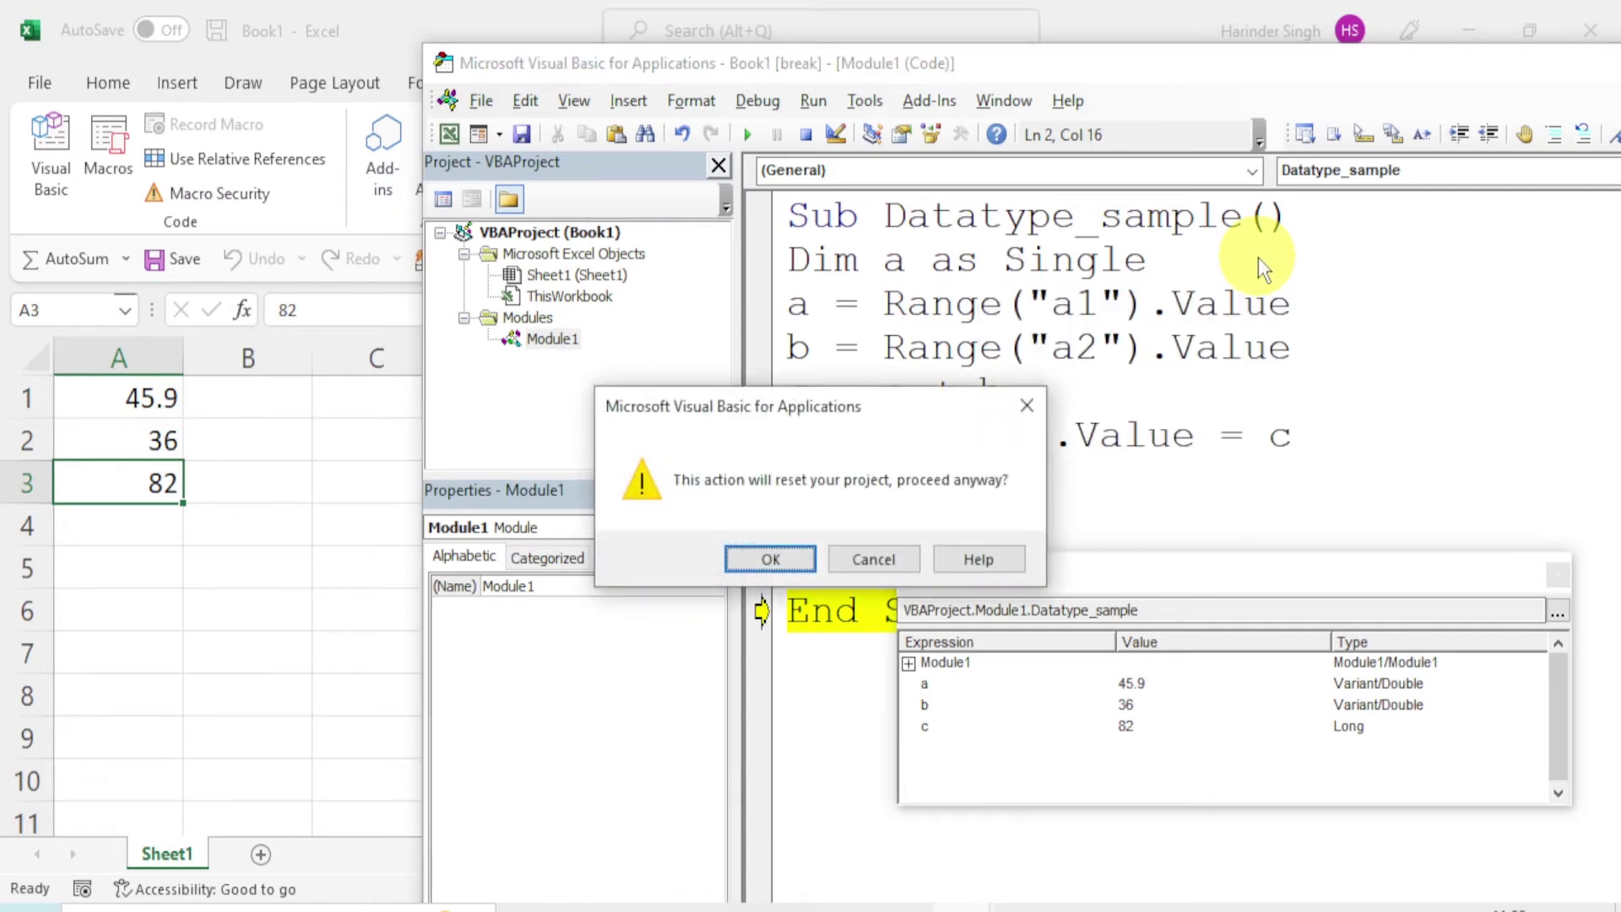
left_click(794, 558)
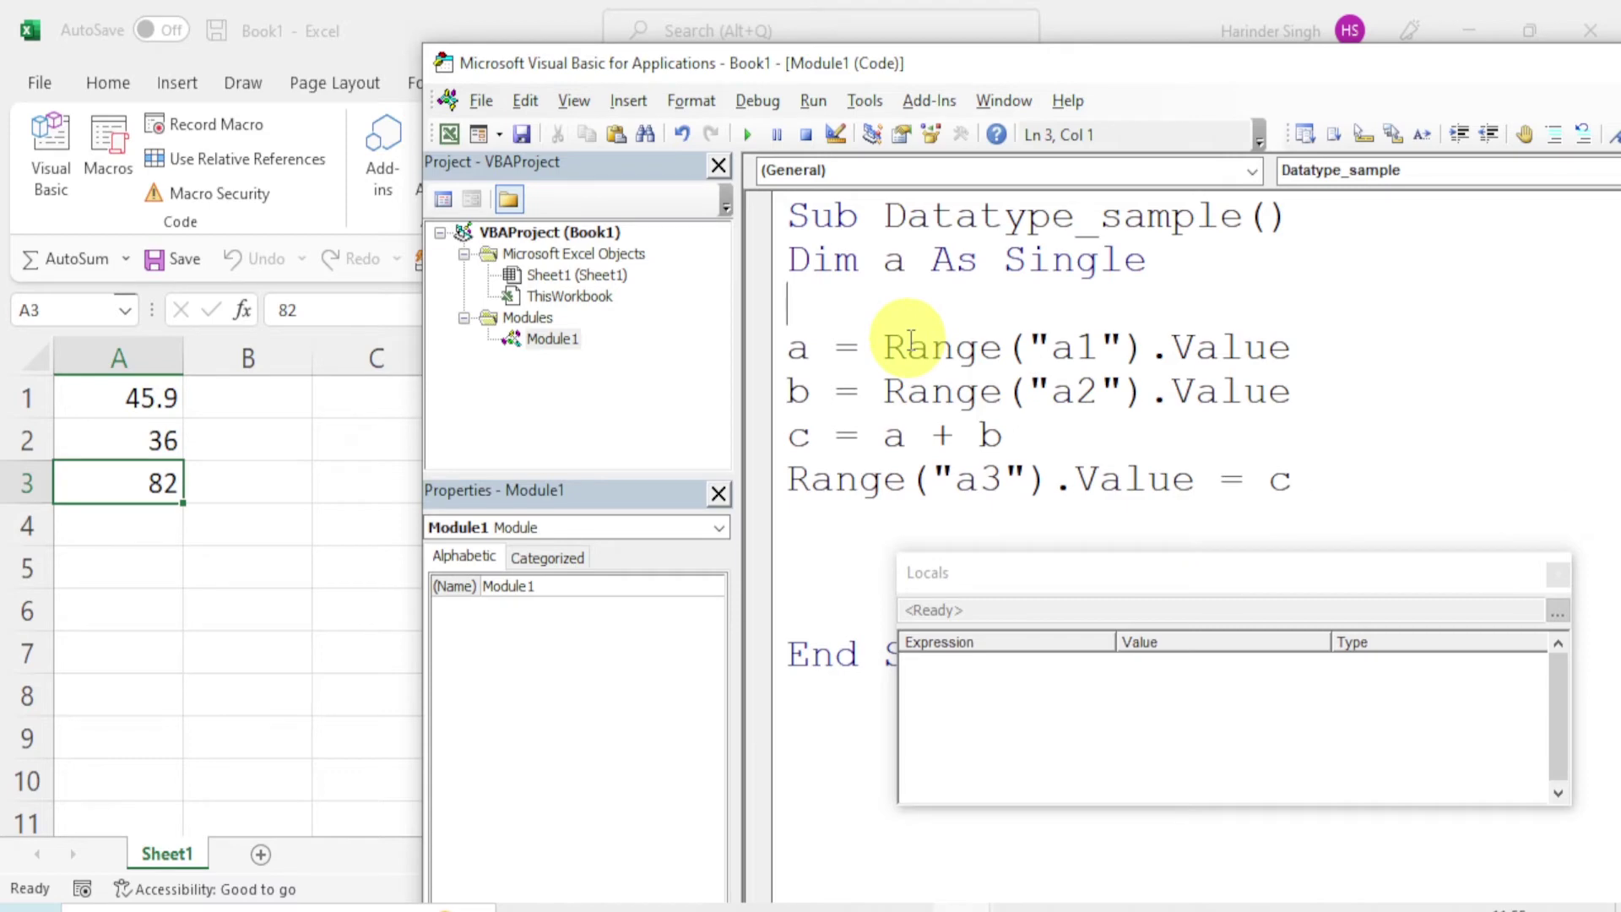
- Add the lines 'Dim b As Byte' and 'Dim c As Single'
type("D")
type("im b ")
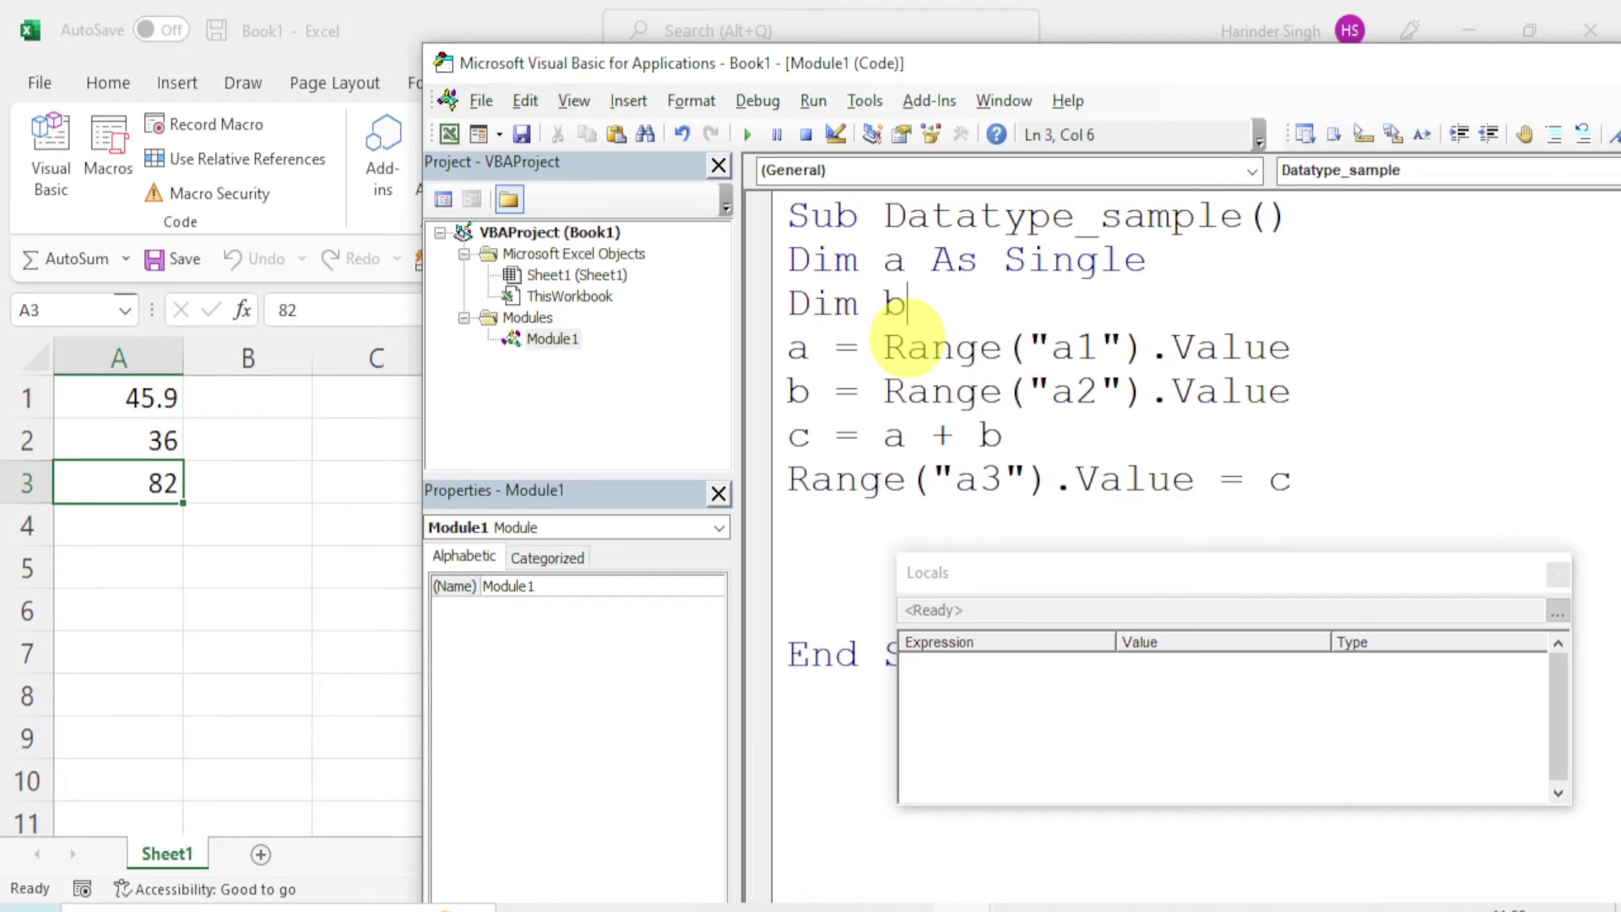
type("as")
type(" b")
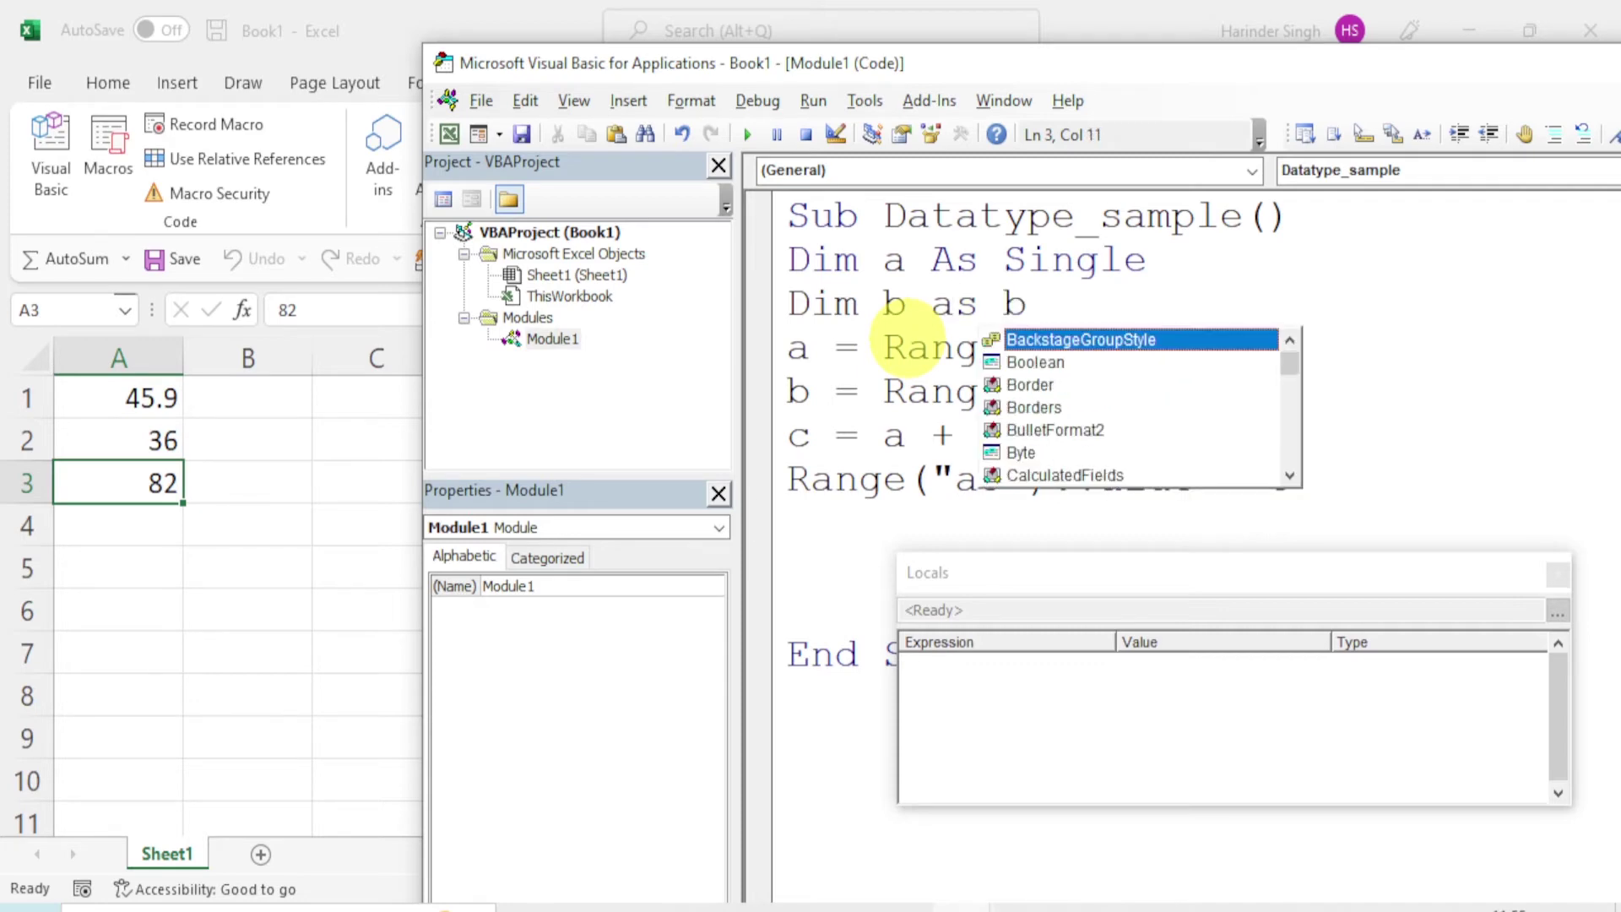
type("yte")
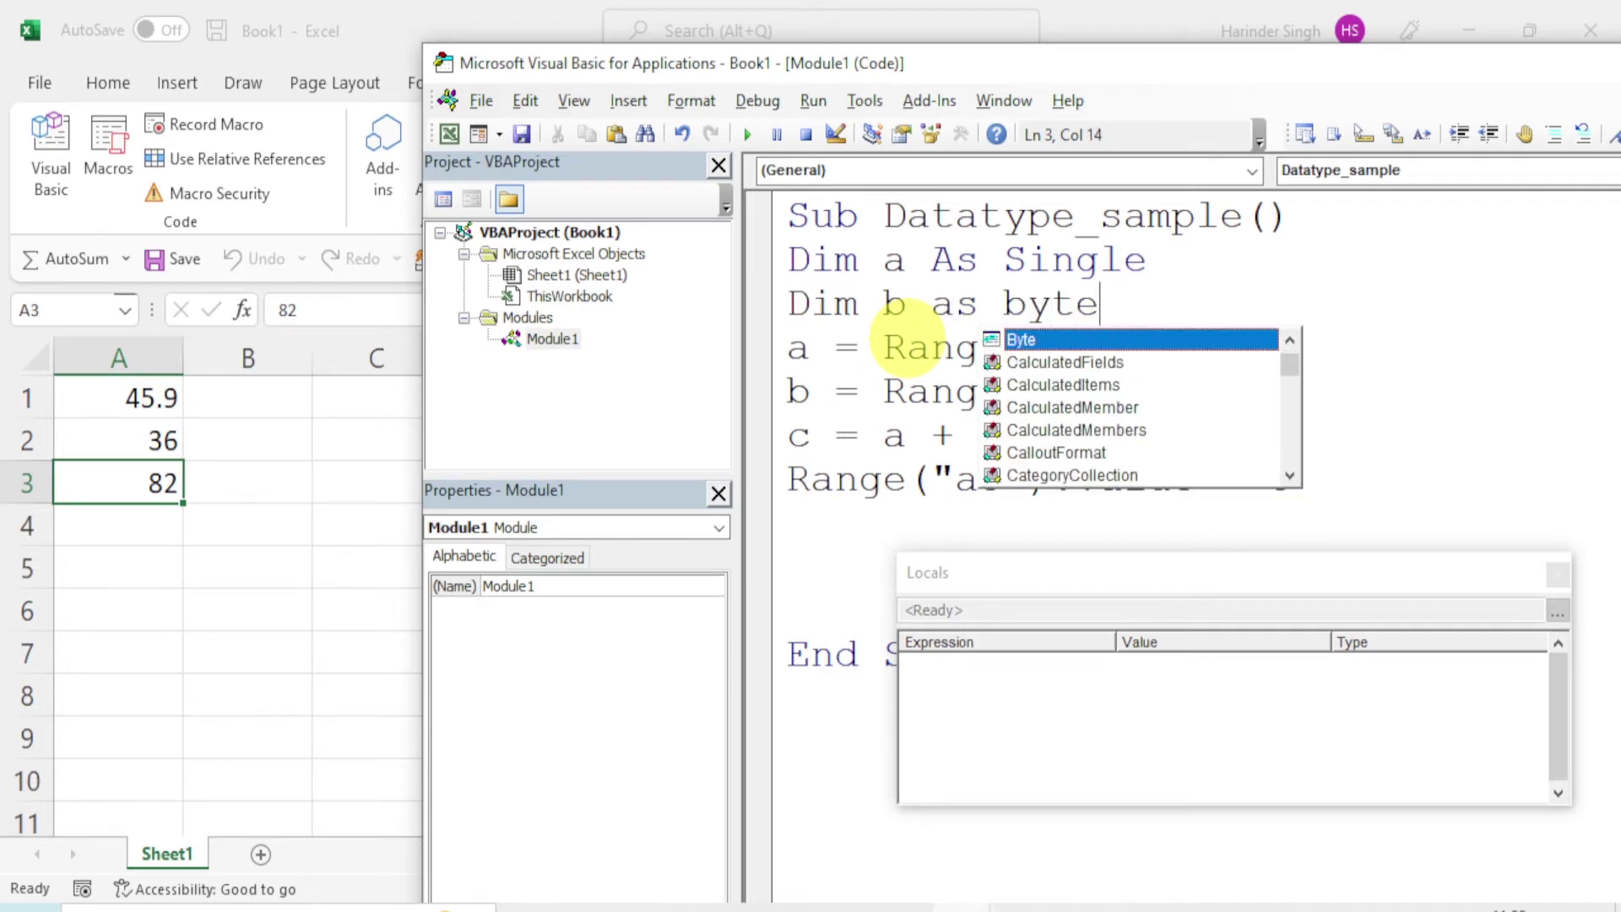
key("Return")
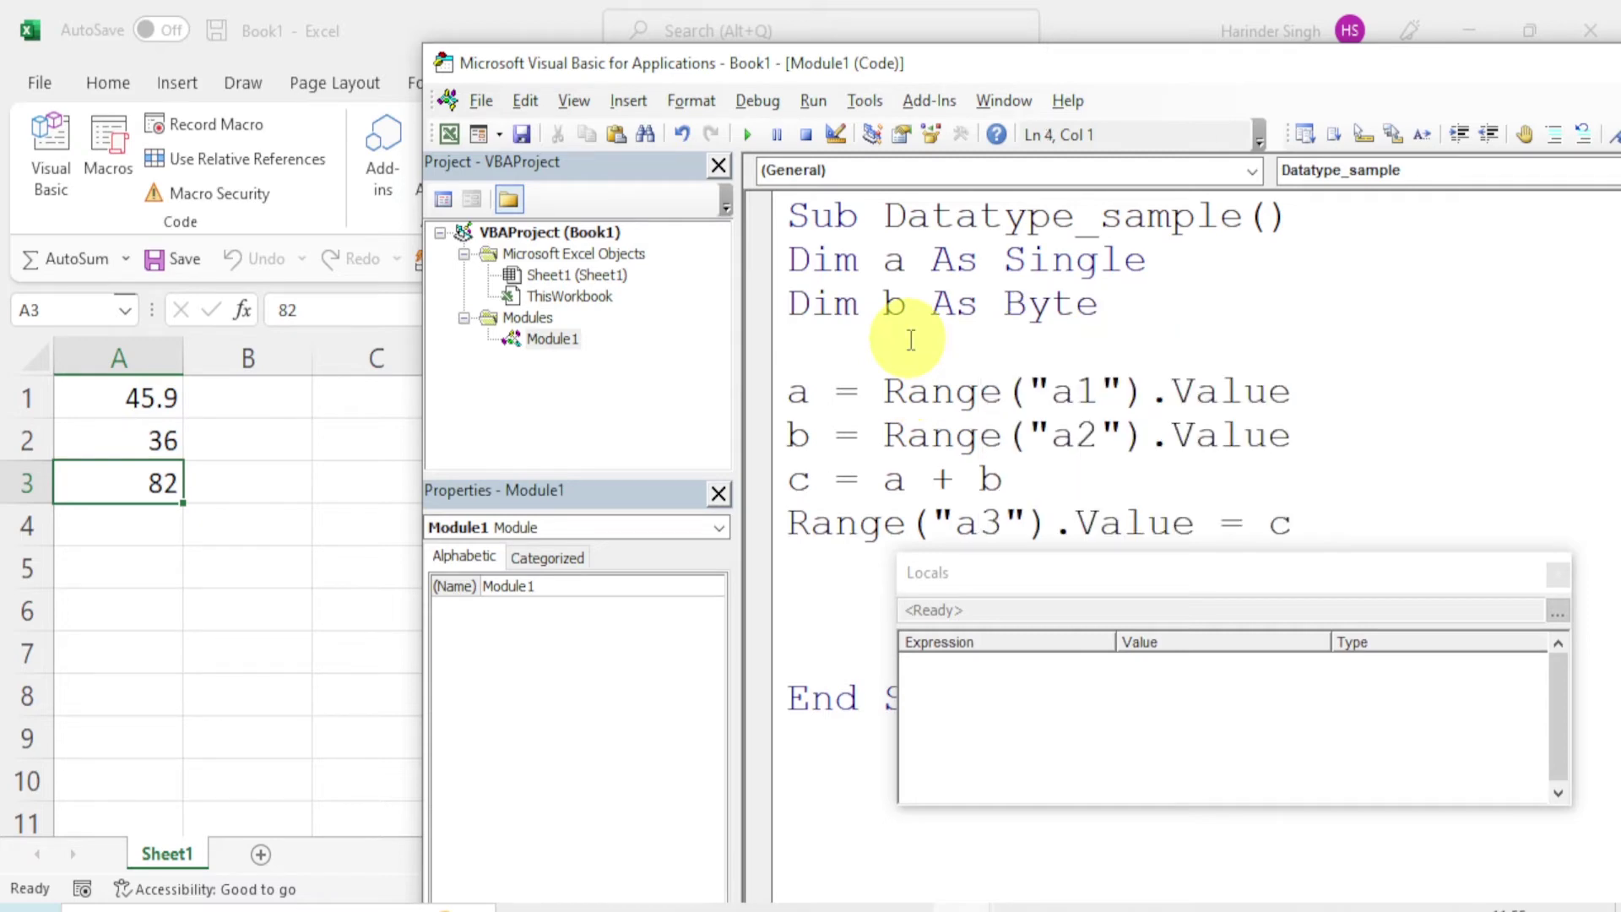
type("Dim ")
type("c as ")
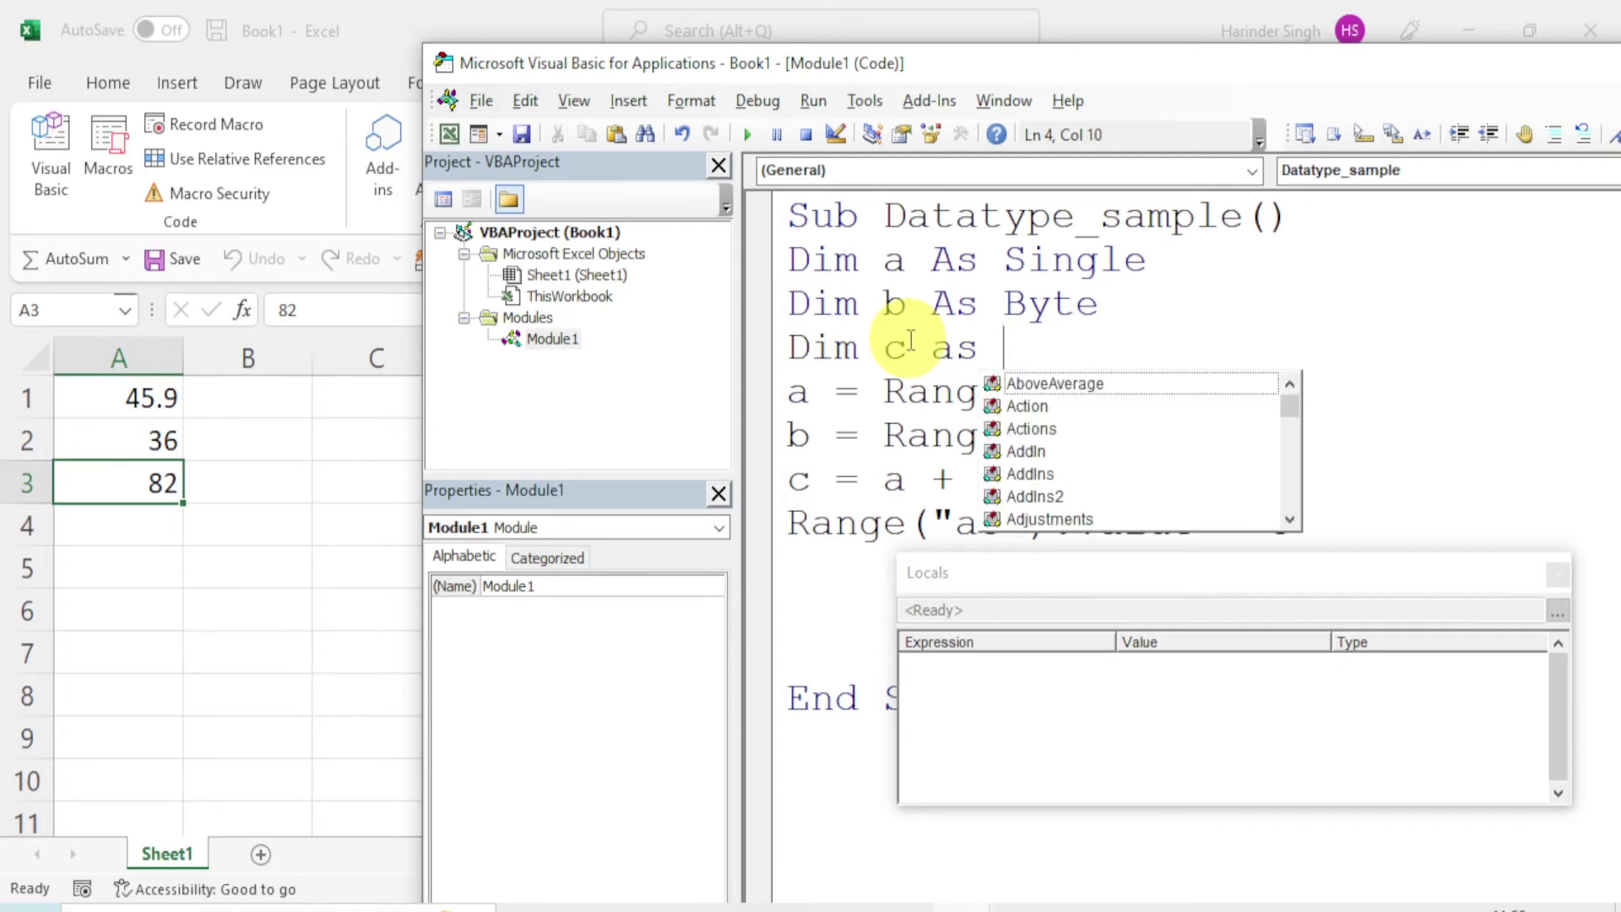
type("Singl")
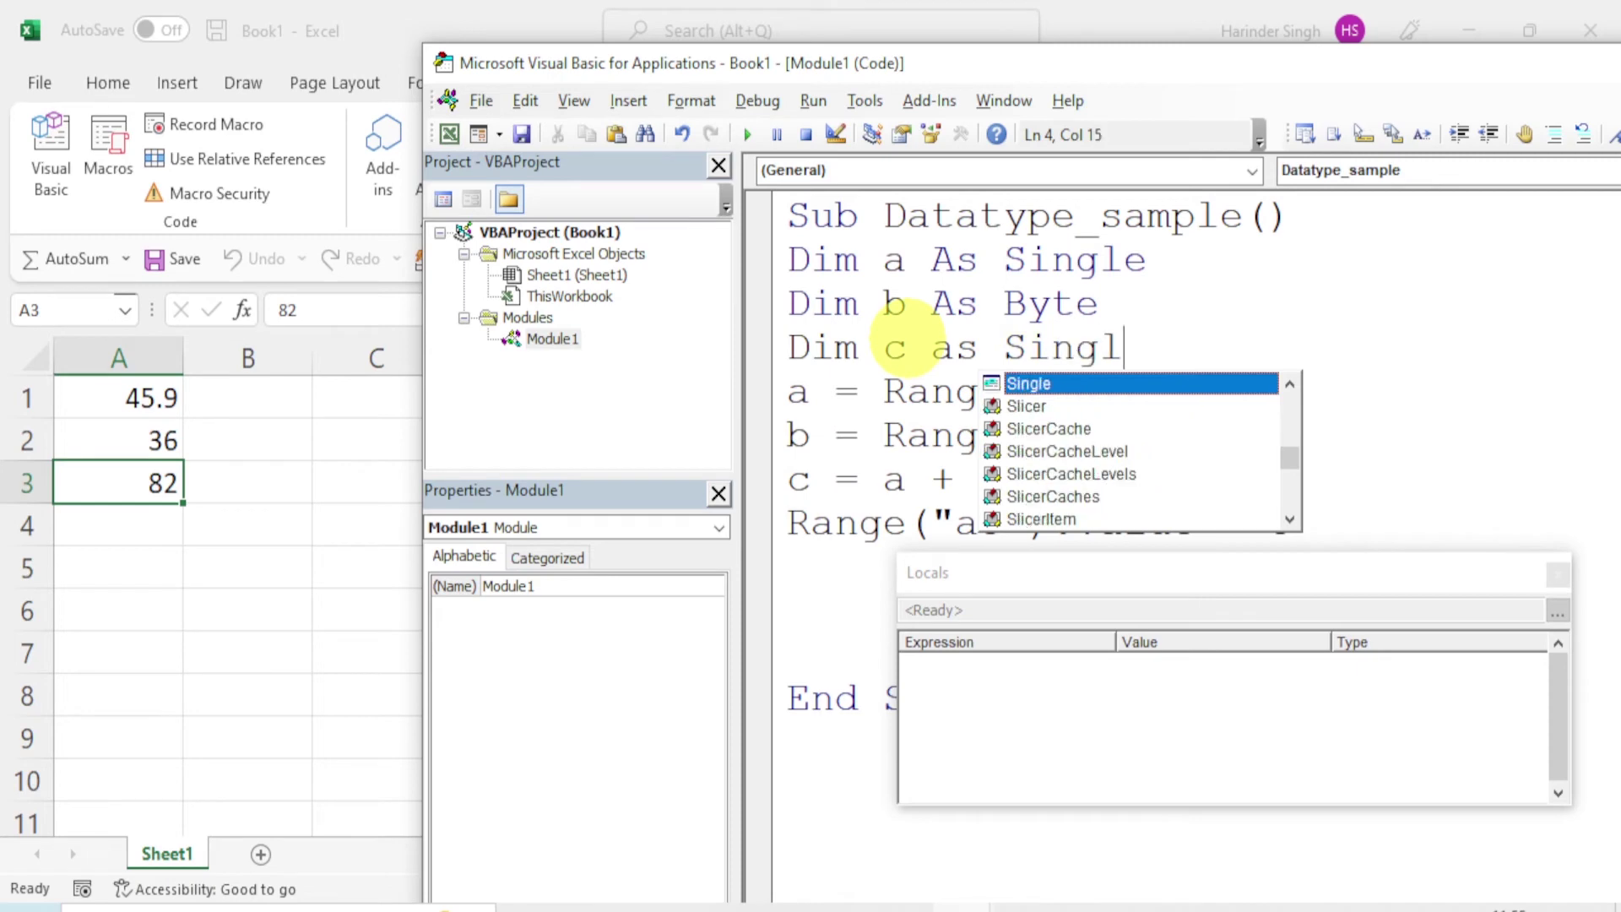
type("e")
key("Escape")
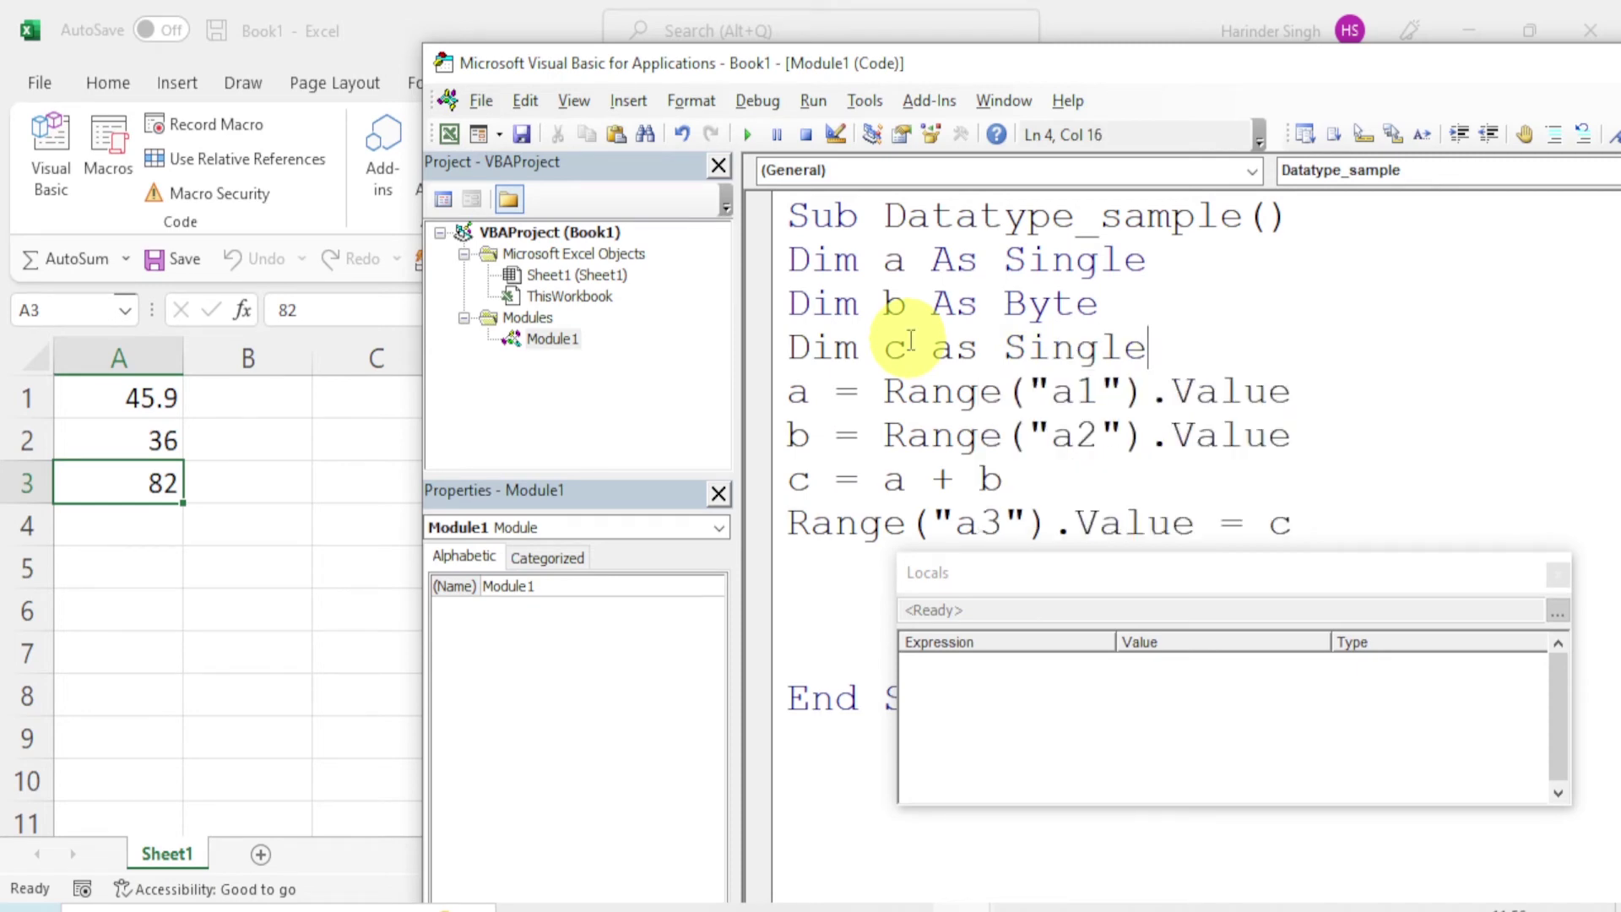
- Move to the next code line so the editor formats 'Dim c As Single'
left_click(1292, 390)
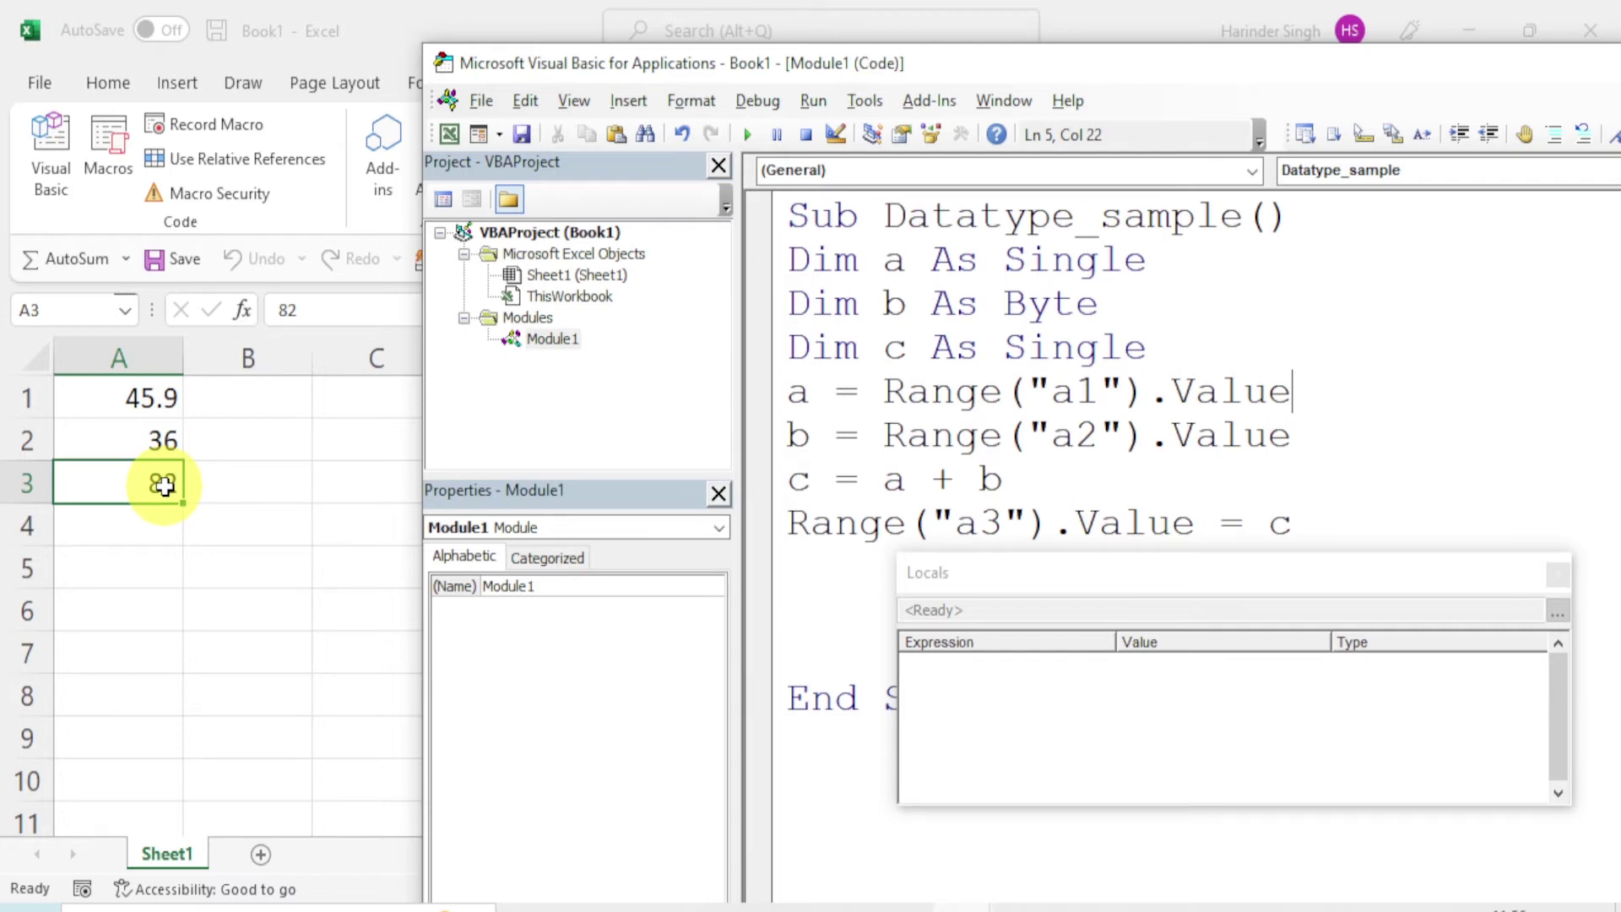
- Step Datatype_sample line by line to End Sub, writing 81.9 into A3 from the Single and Byte inputs
left_click(802, 218)
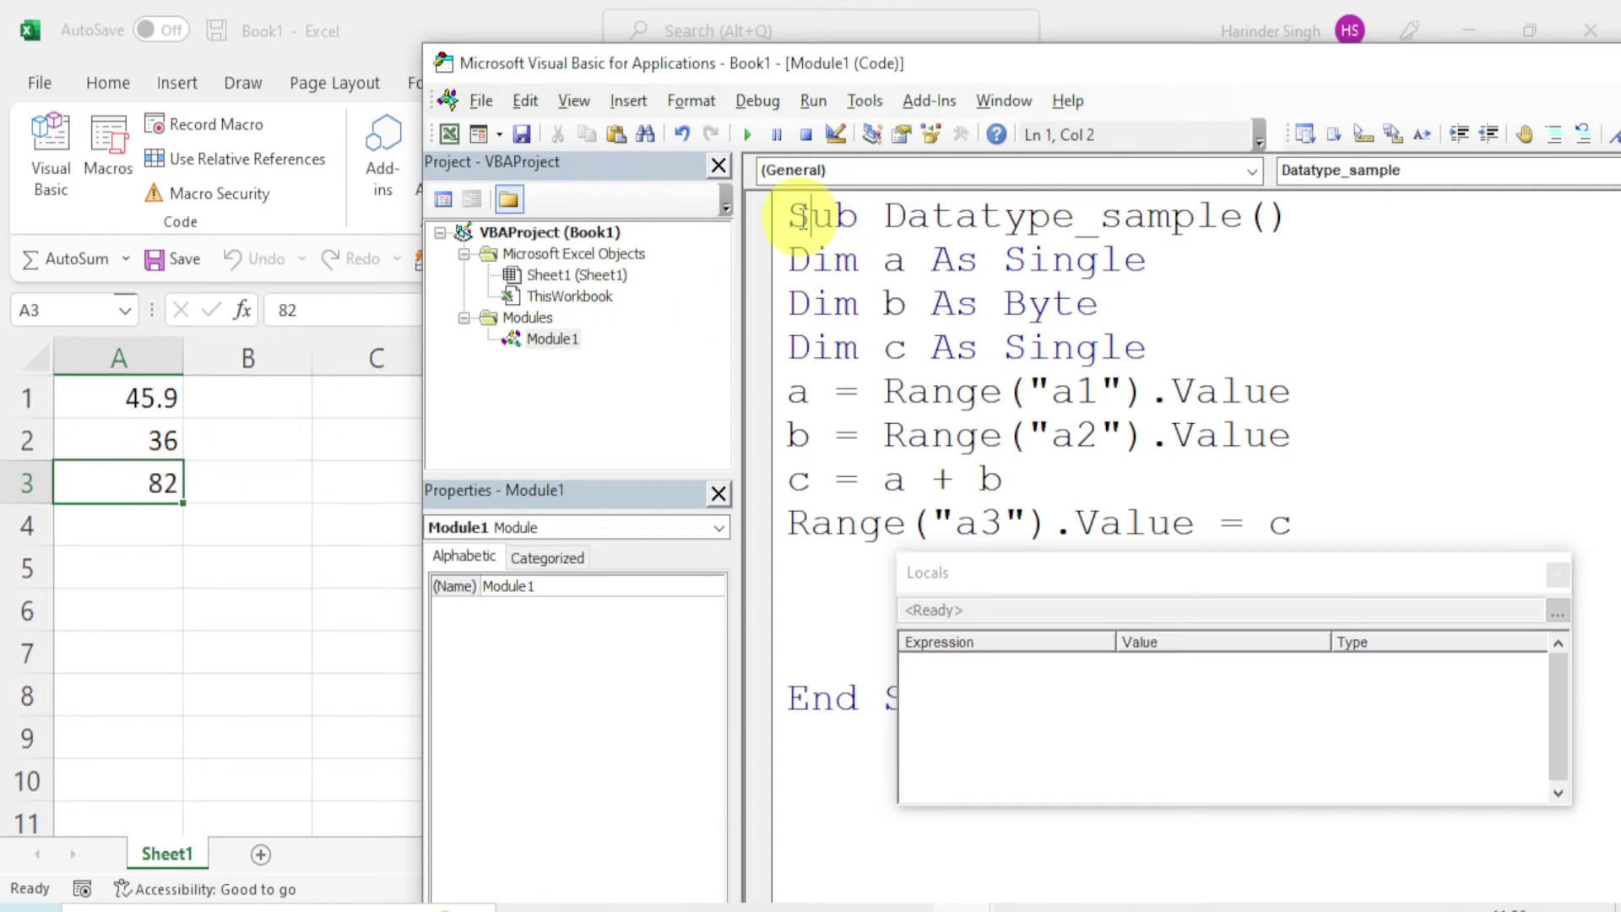
key("Home")
key("F8")
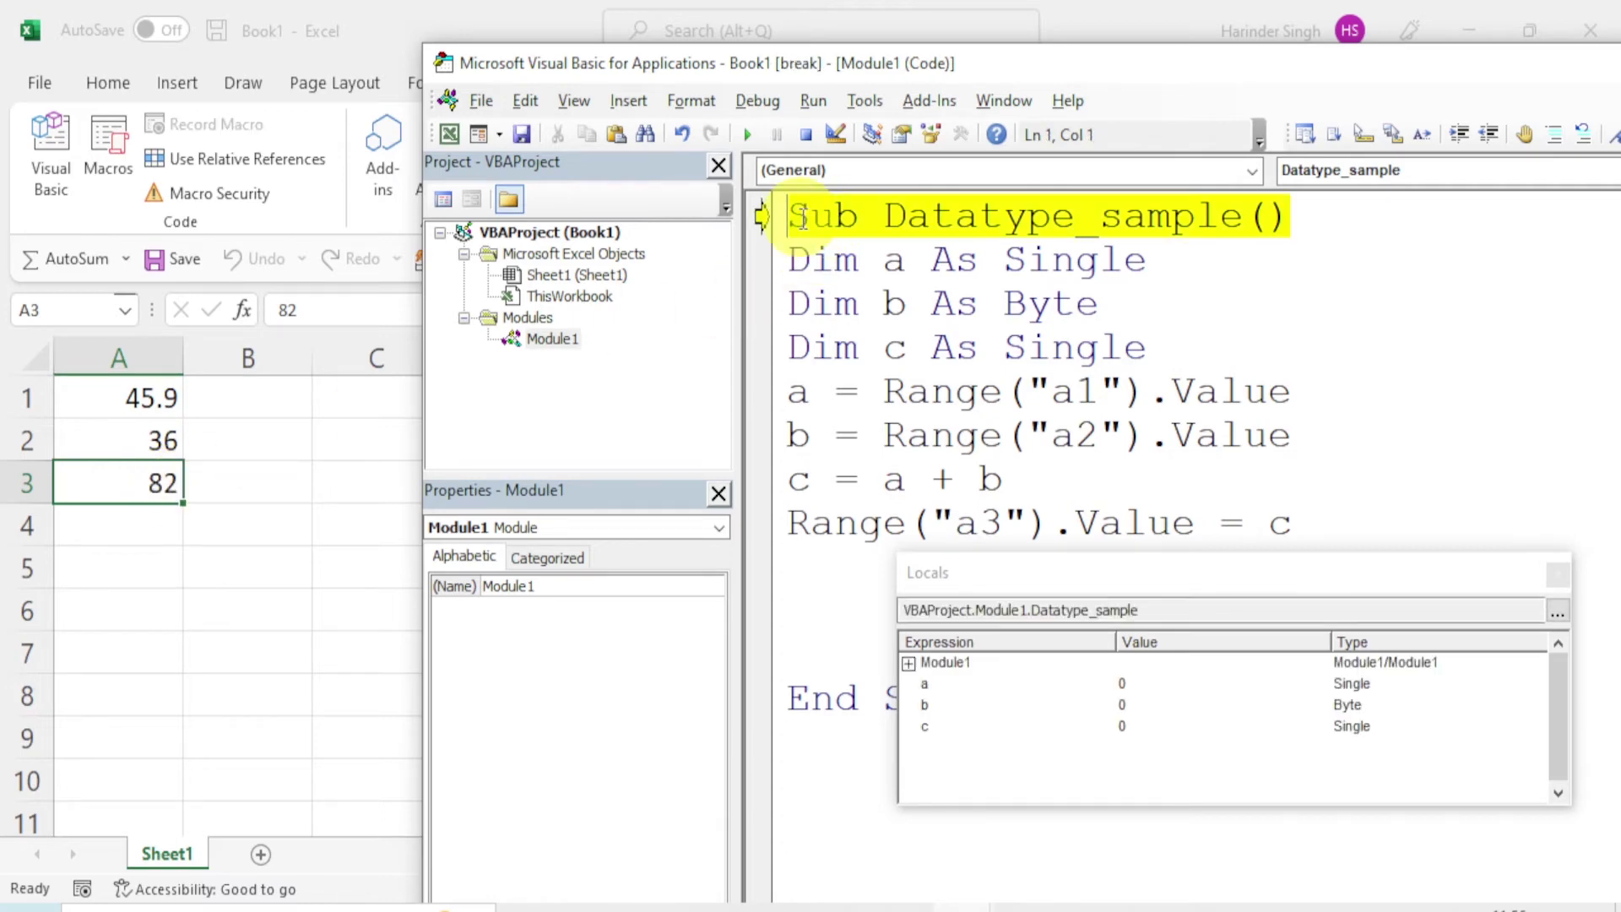
key("F8")
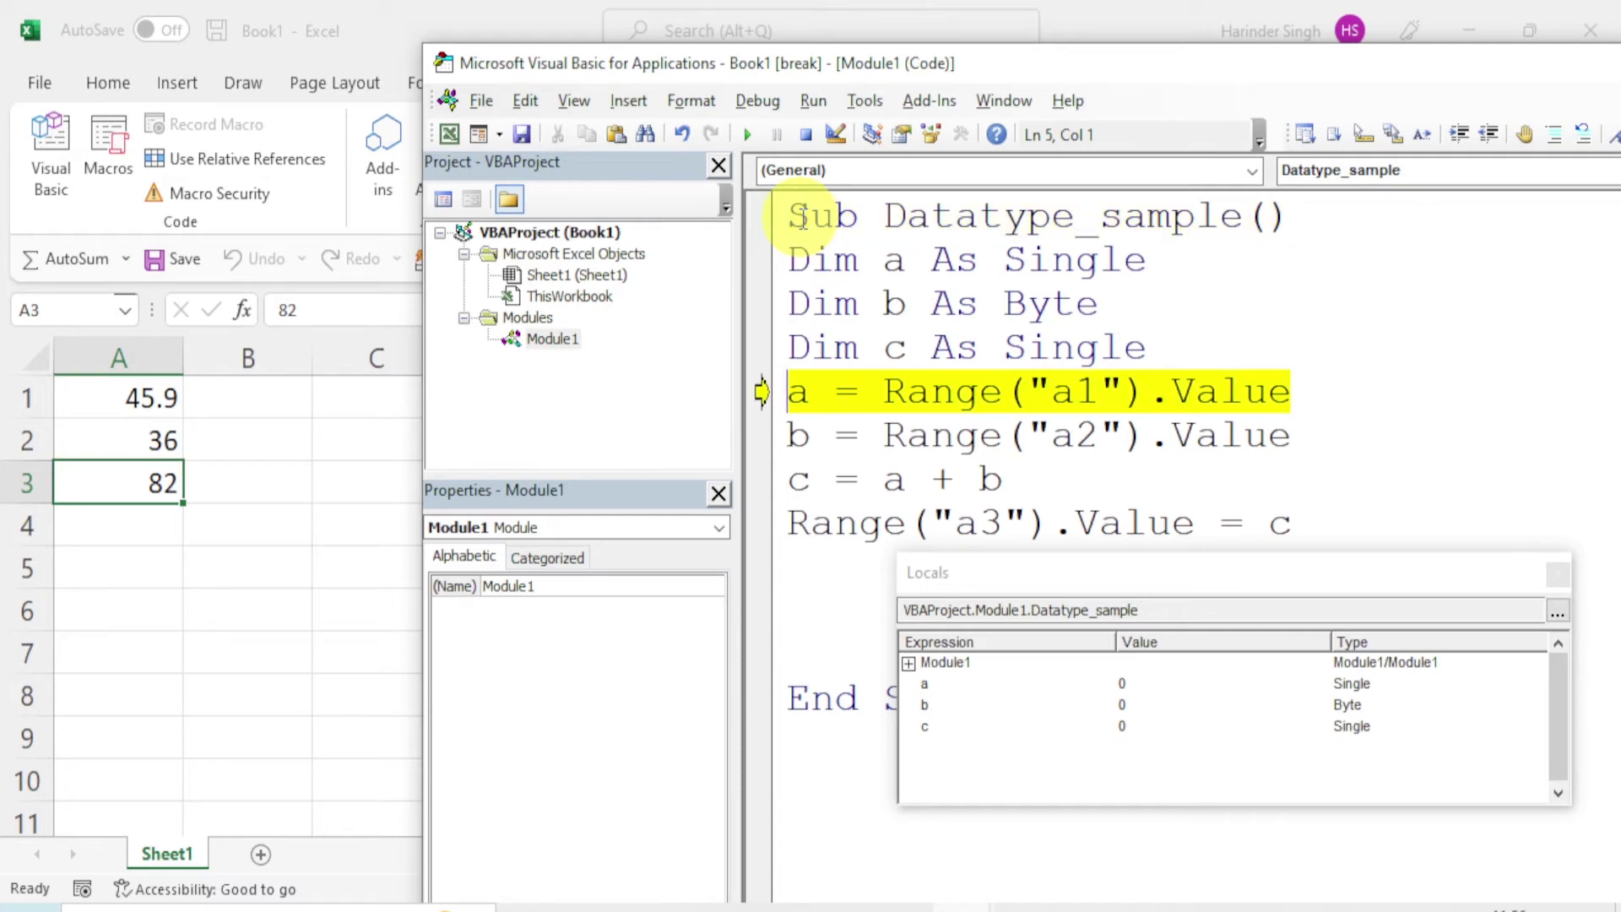
key("F8")
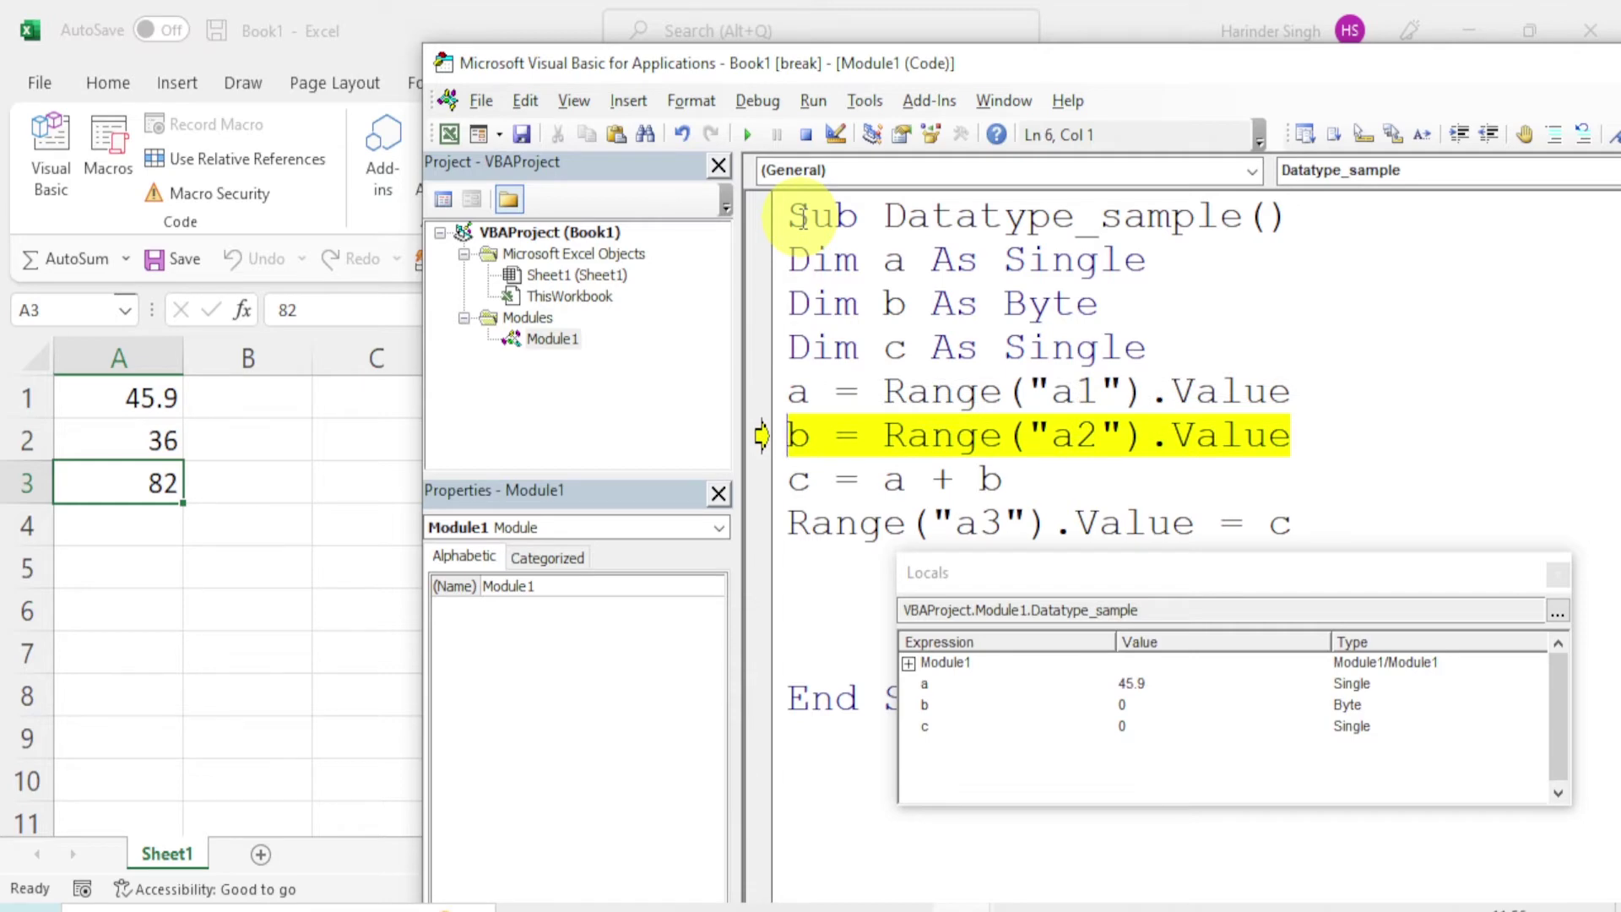
key("F8")
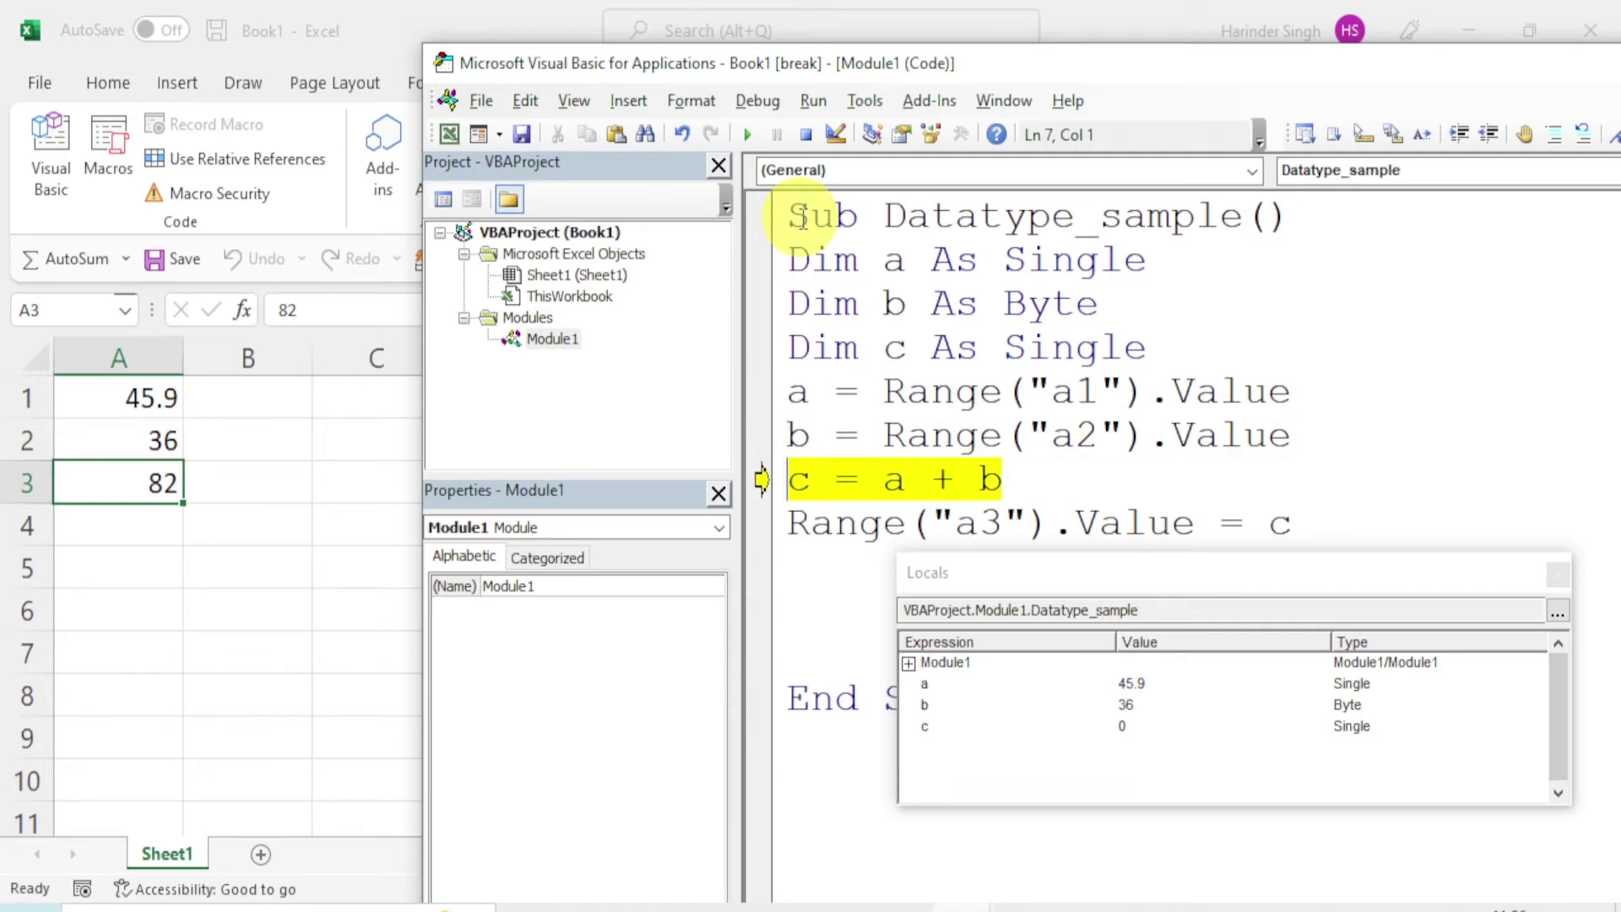
key("F8")
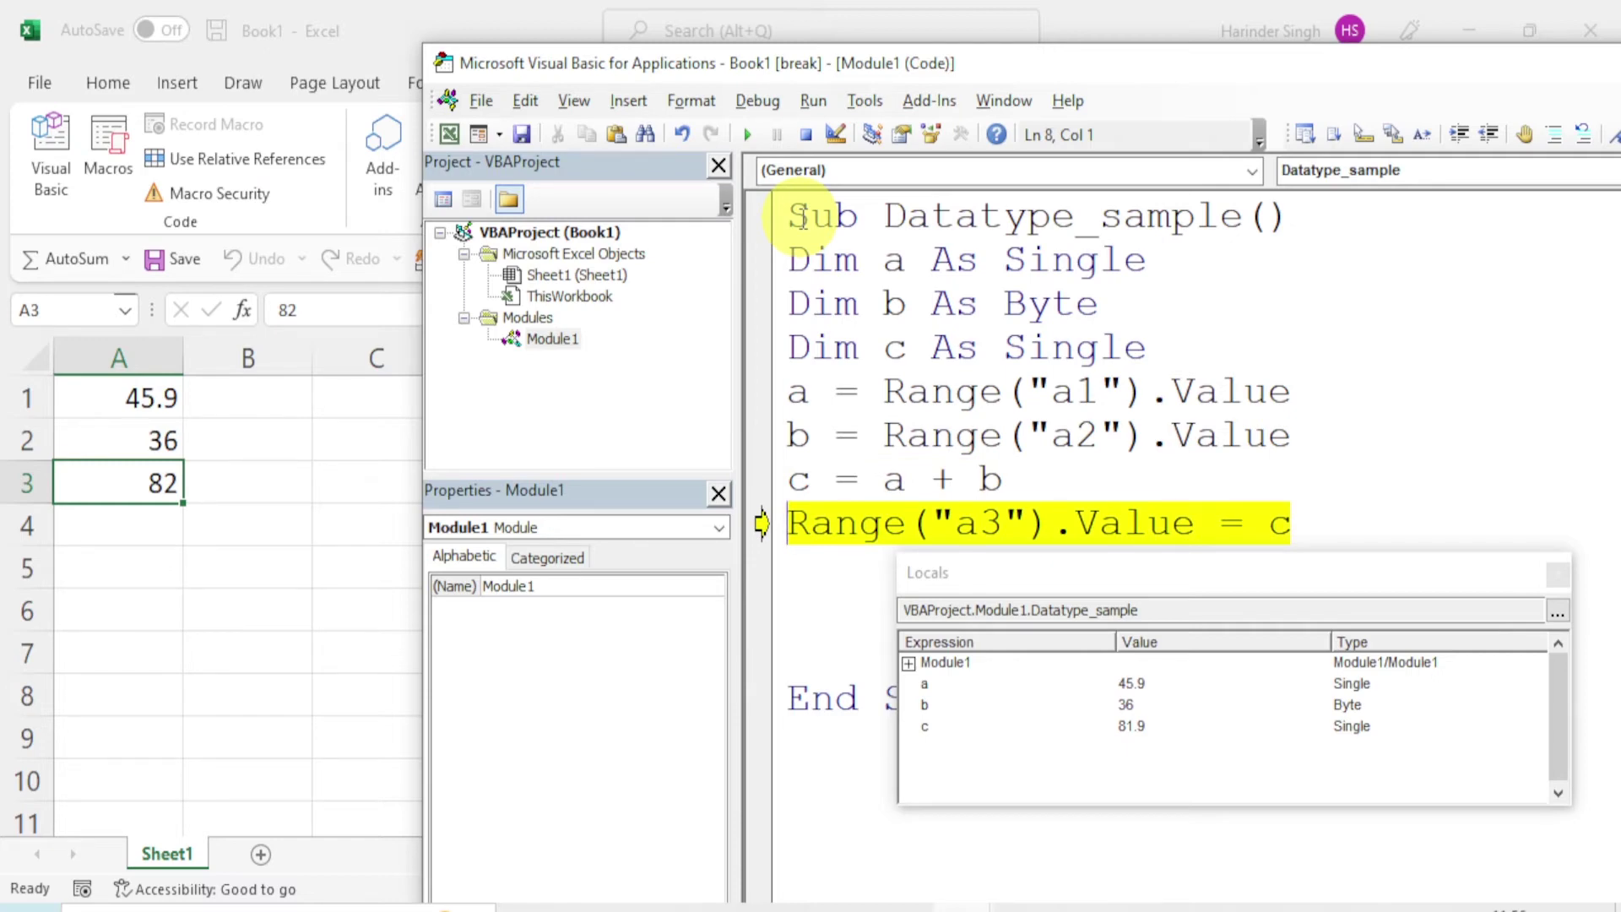
key("F8")
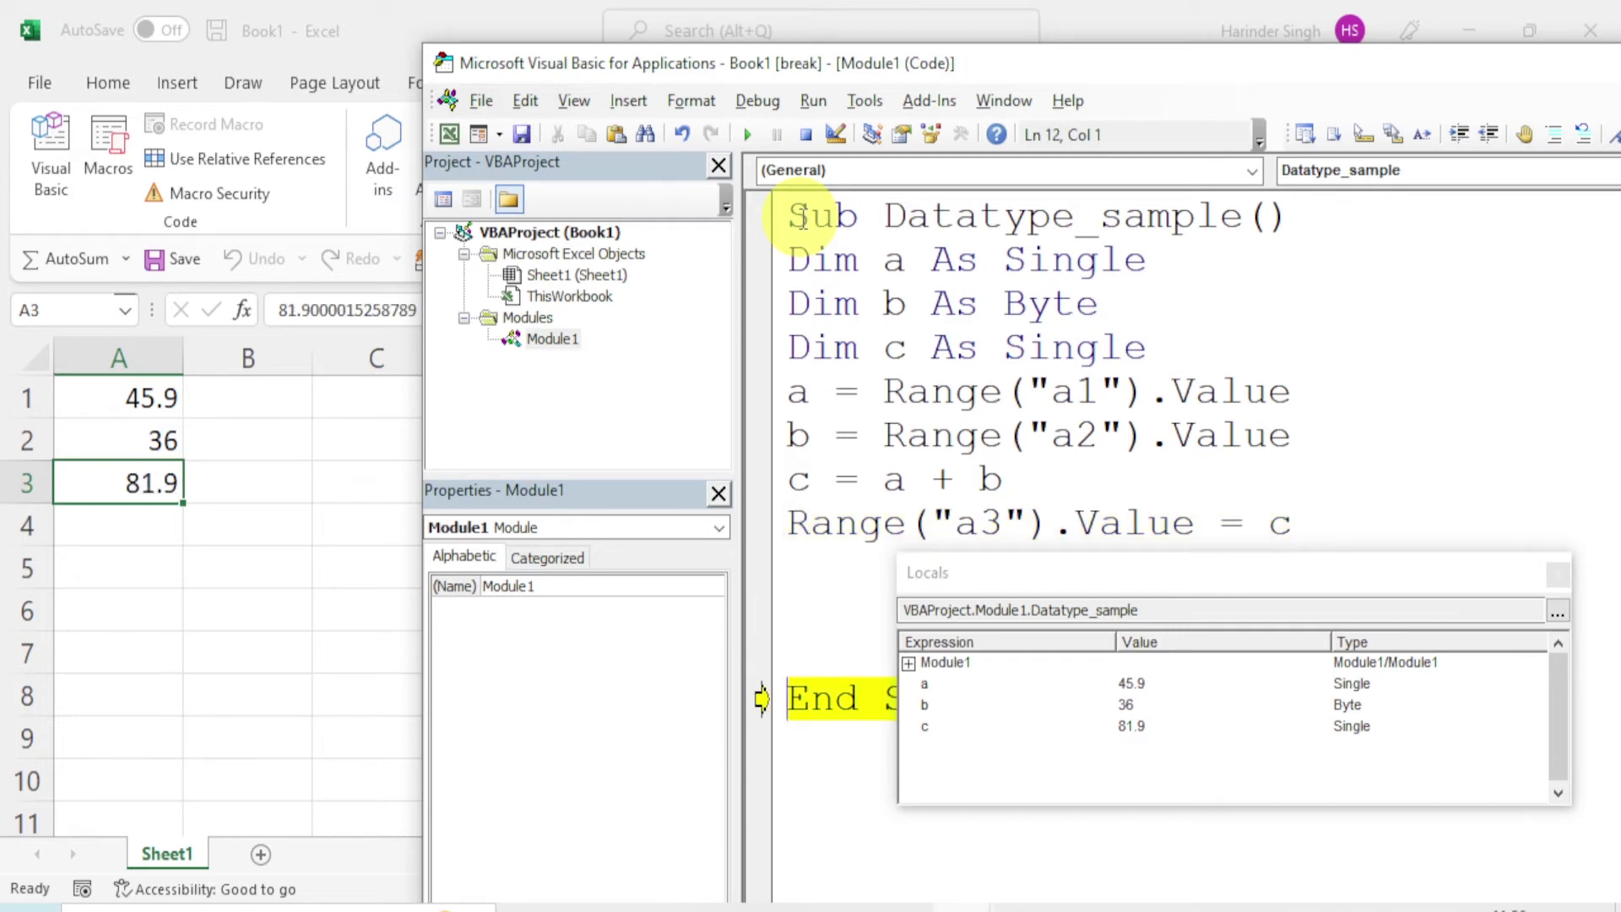
key("F8")
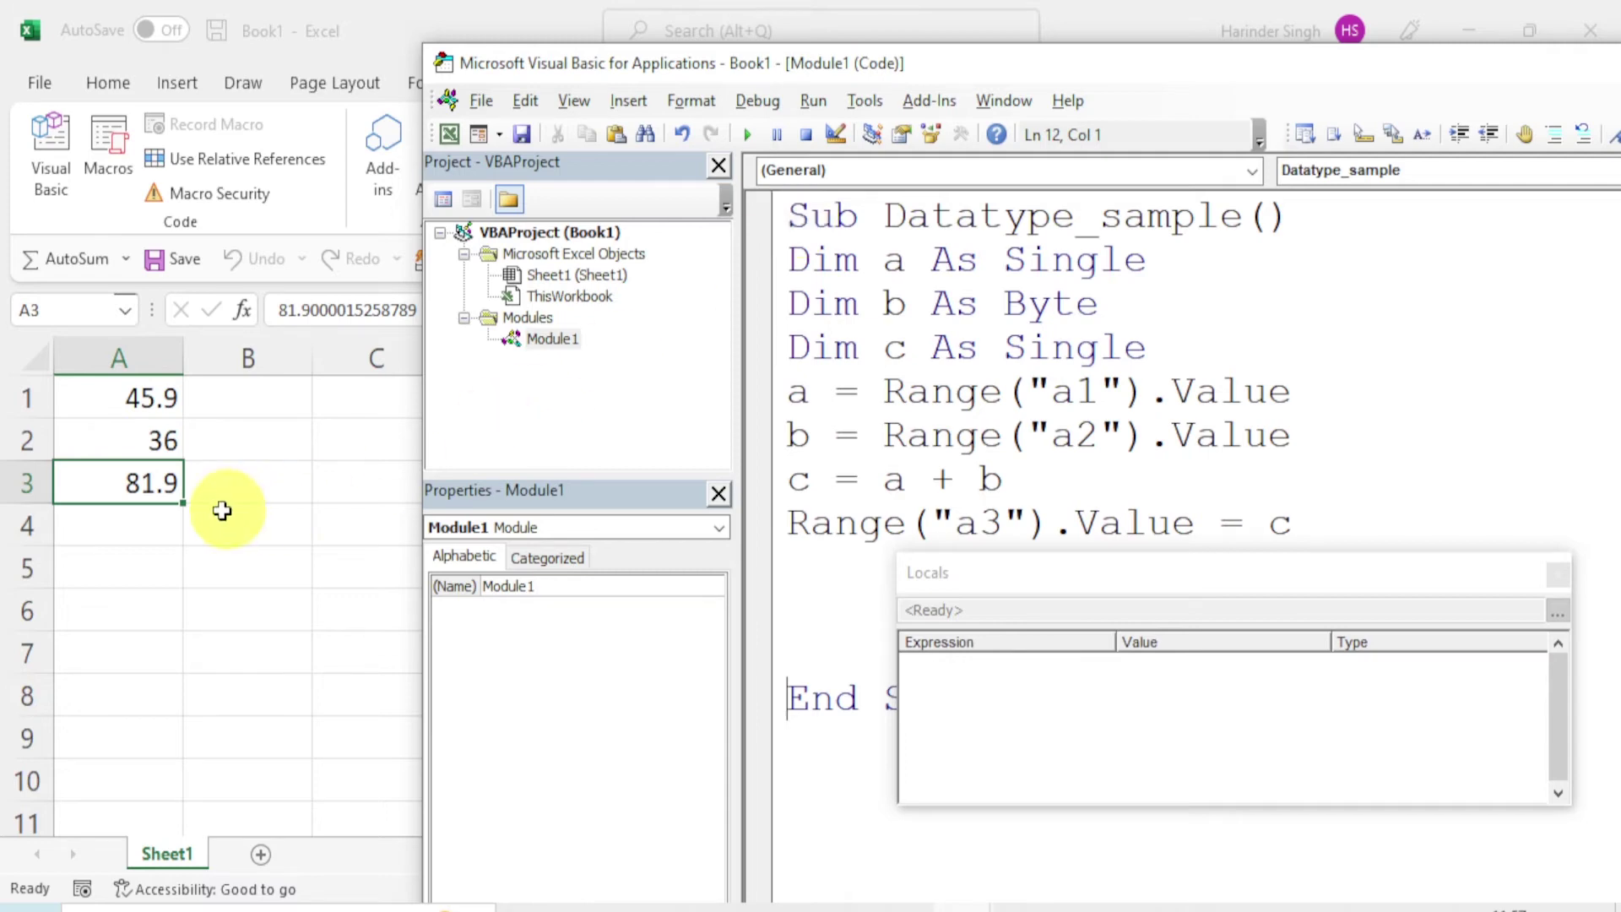
- Change cell A1 from 45.9 to 45
left_click(143, 399)
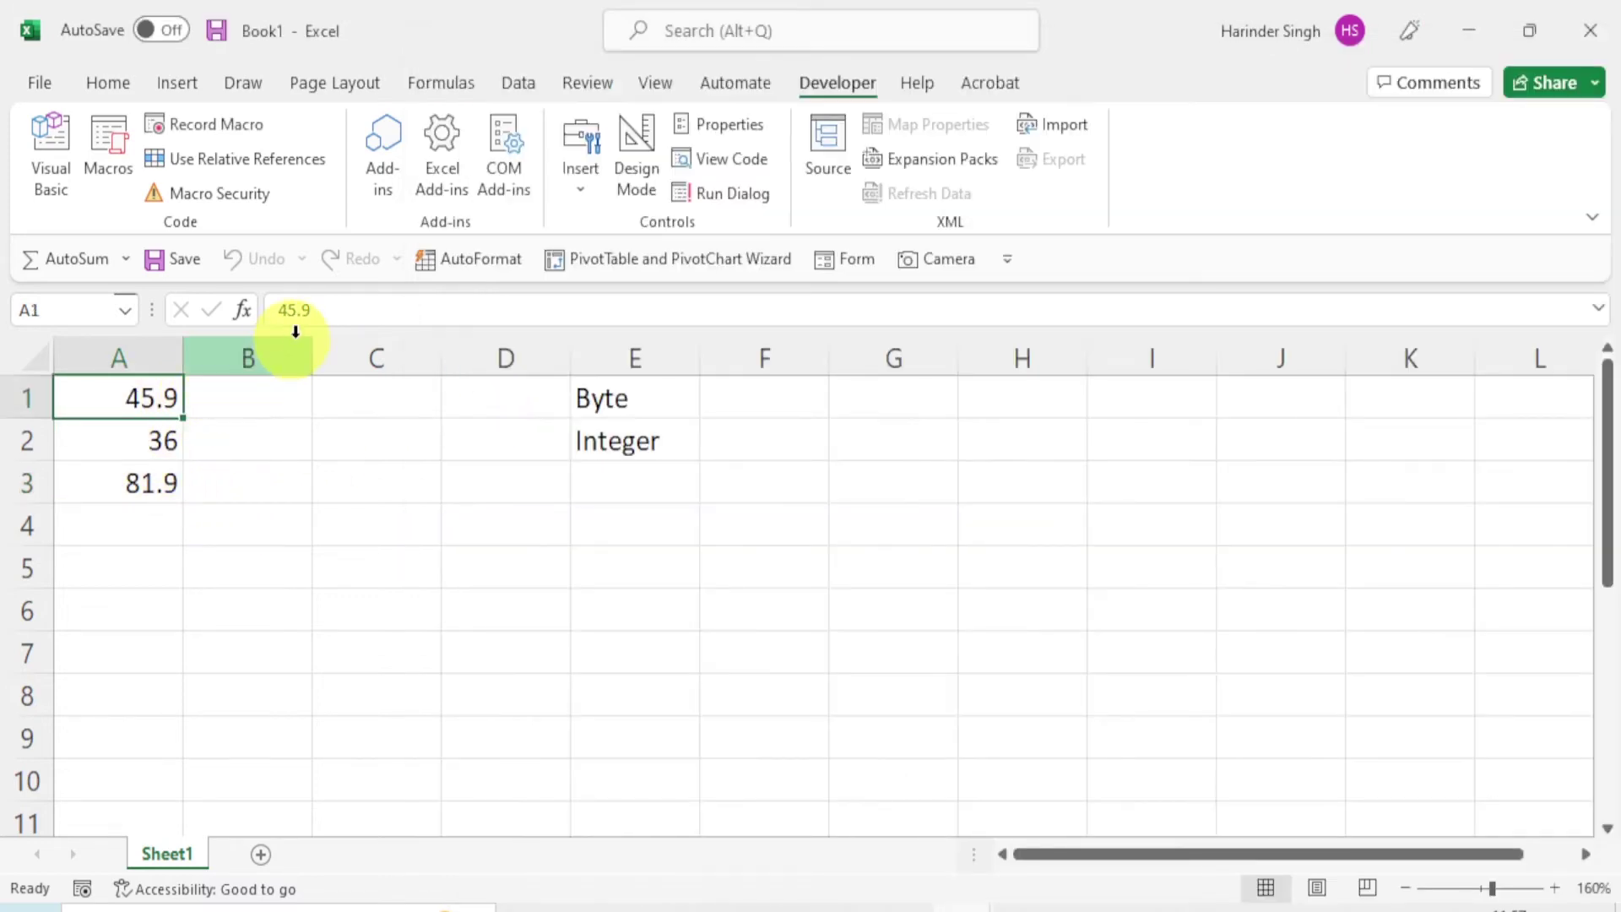
left_click(315, 313)
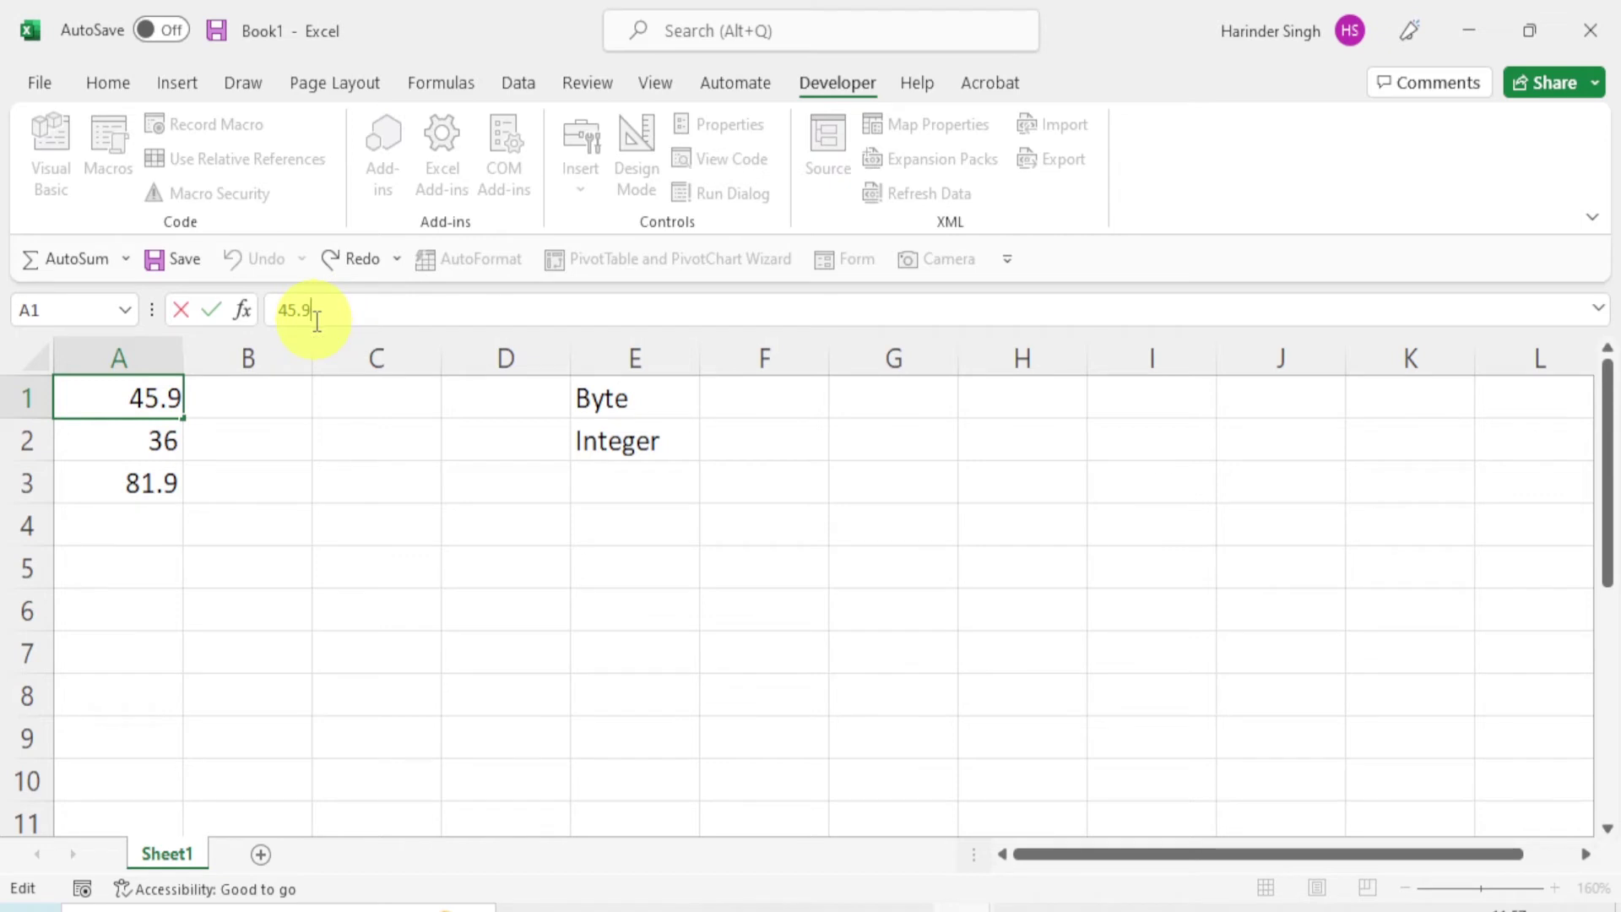
key("BackSpace")
key("BackSpace")
left_click(235, 472)
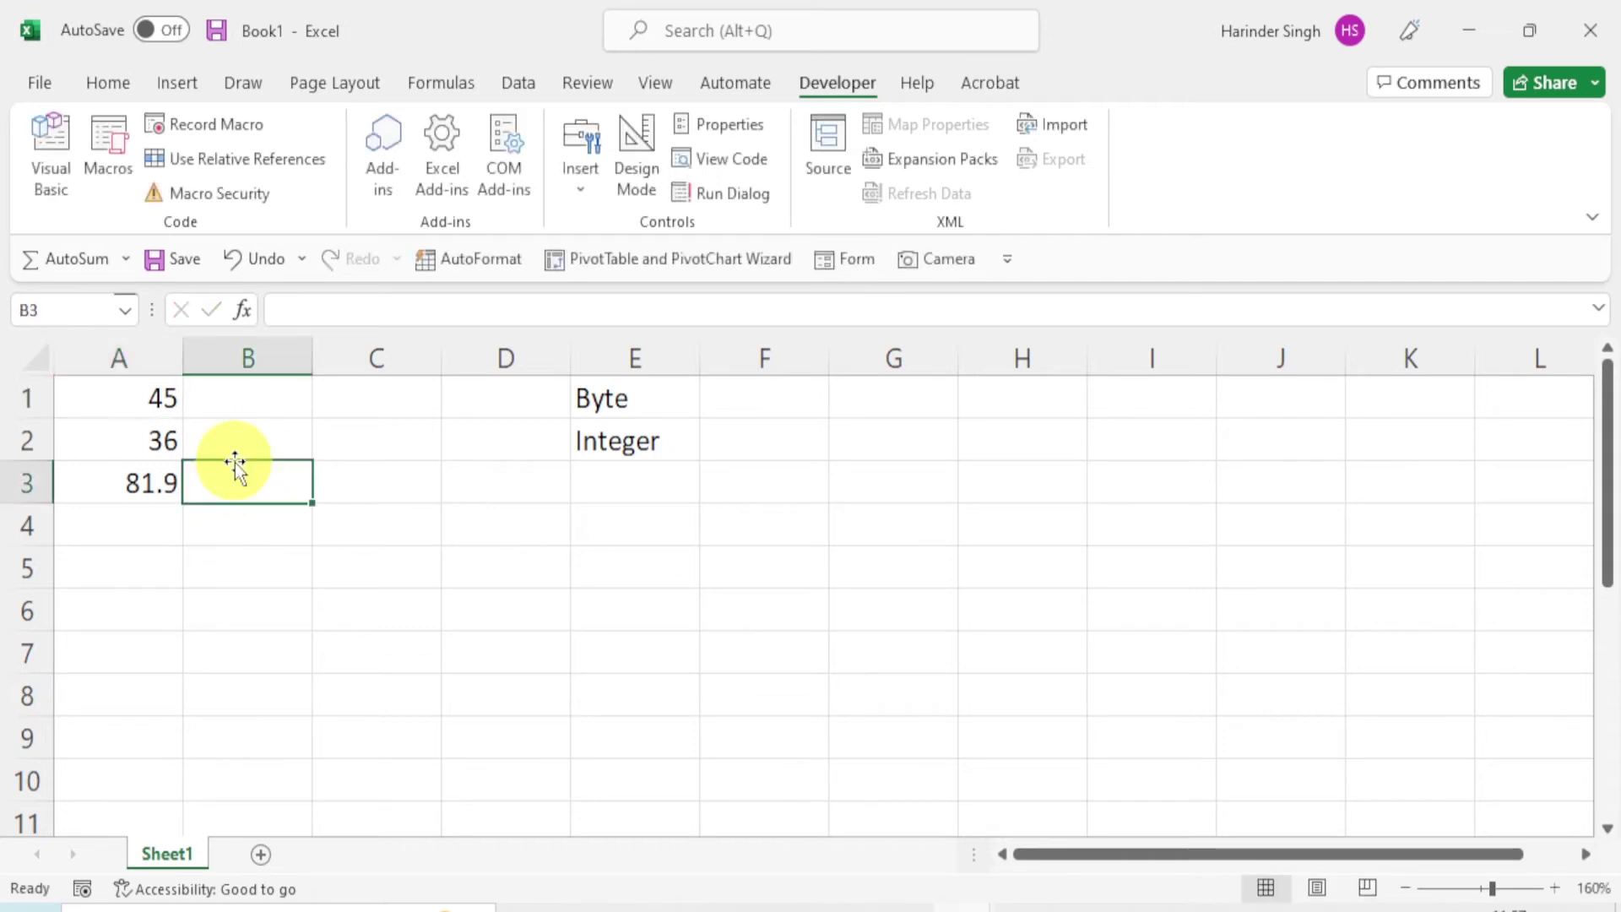
- Clear the 81.9 result from A3 and return to the VBA editor
left_click(139, 494)
key("Delete")
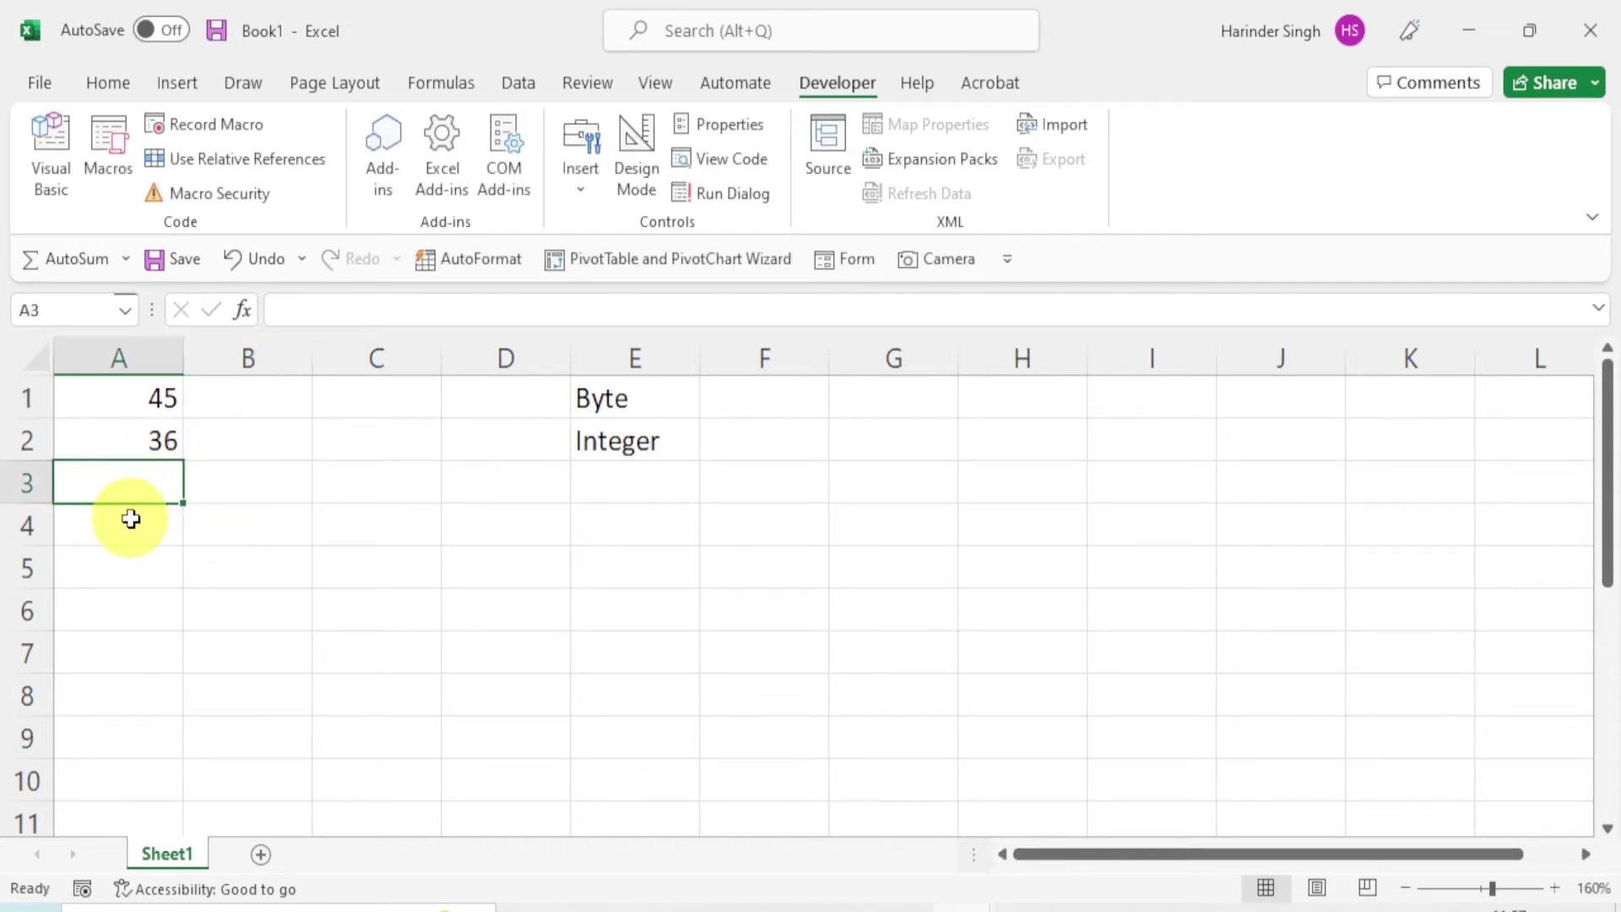
left_click(224, 485)
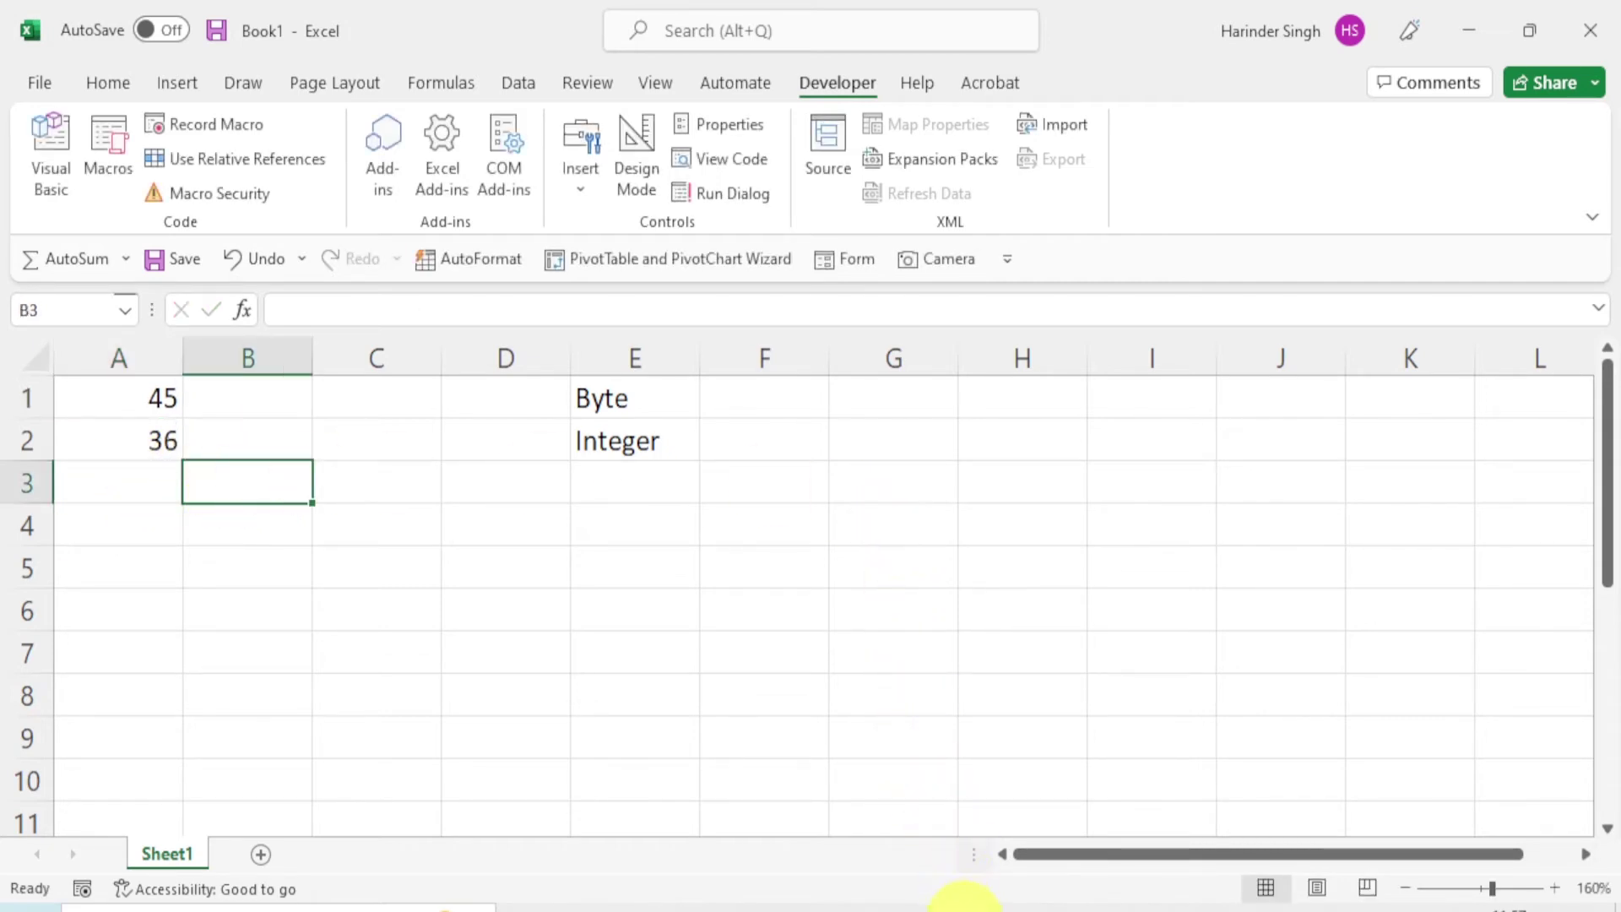
left_click(1085, 852)
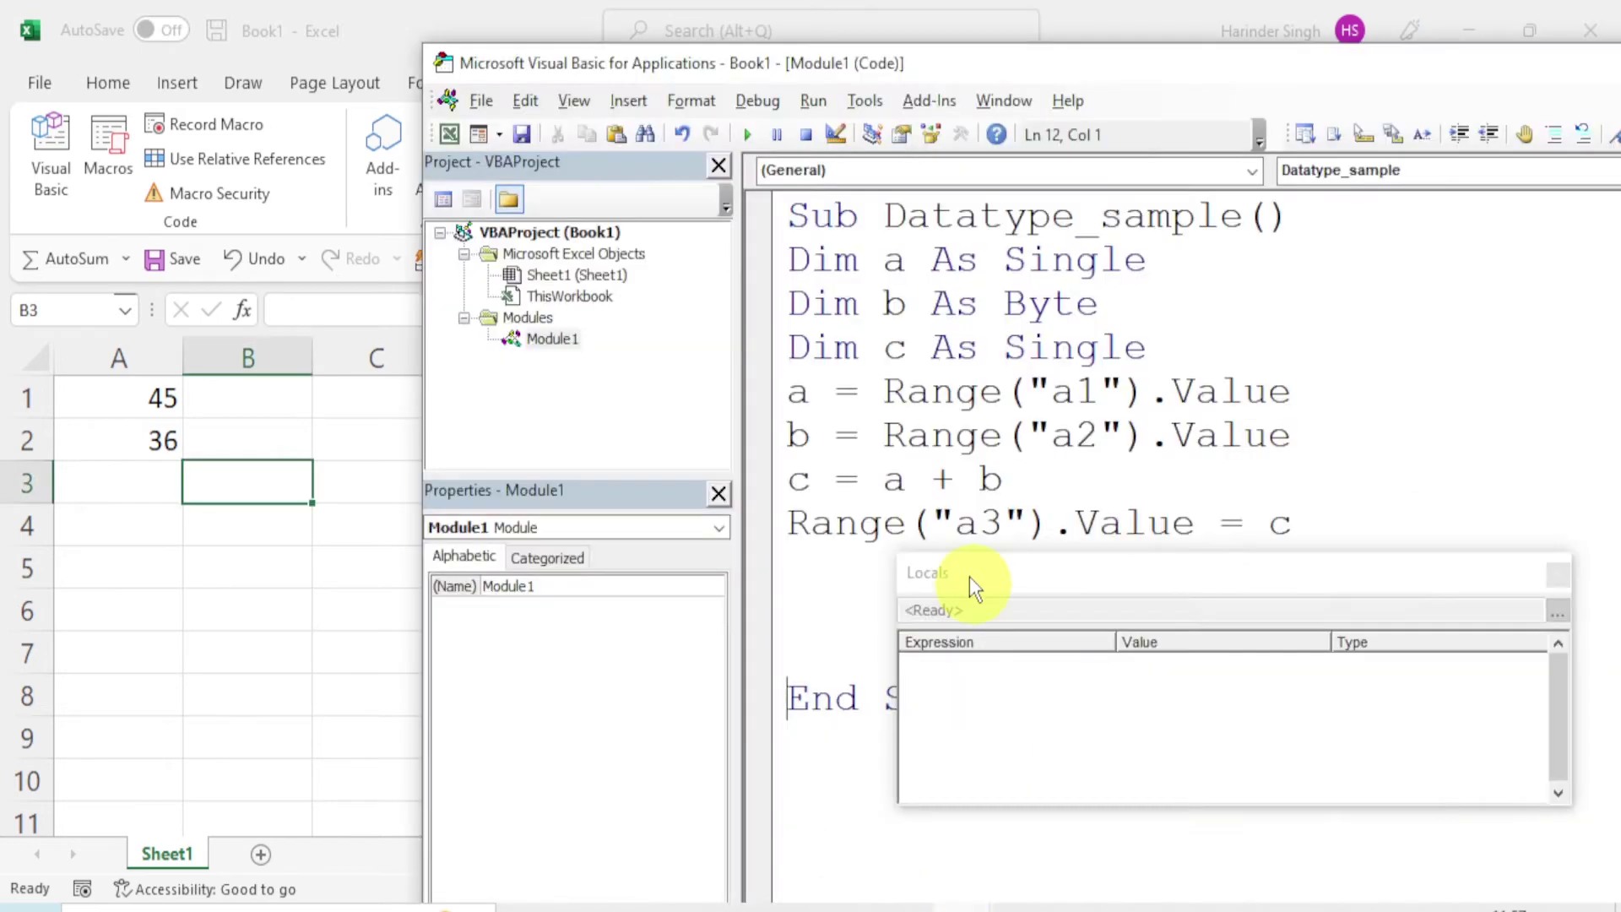
- Step Datatype_sample through to End Sub so A3 receives 81 (45 + 36), then end break mode
left_click(793, 212)
key("F8")
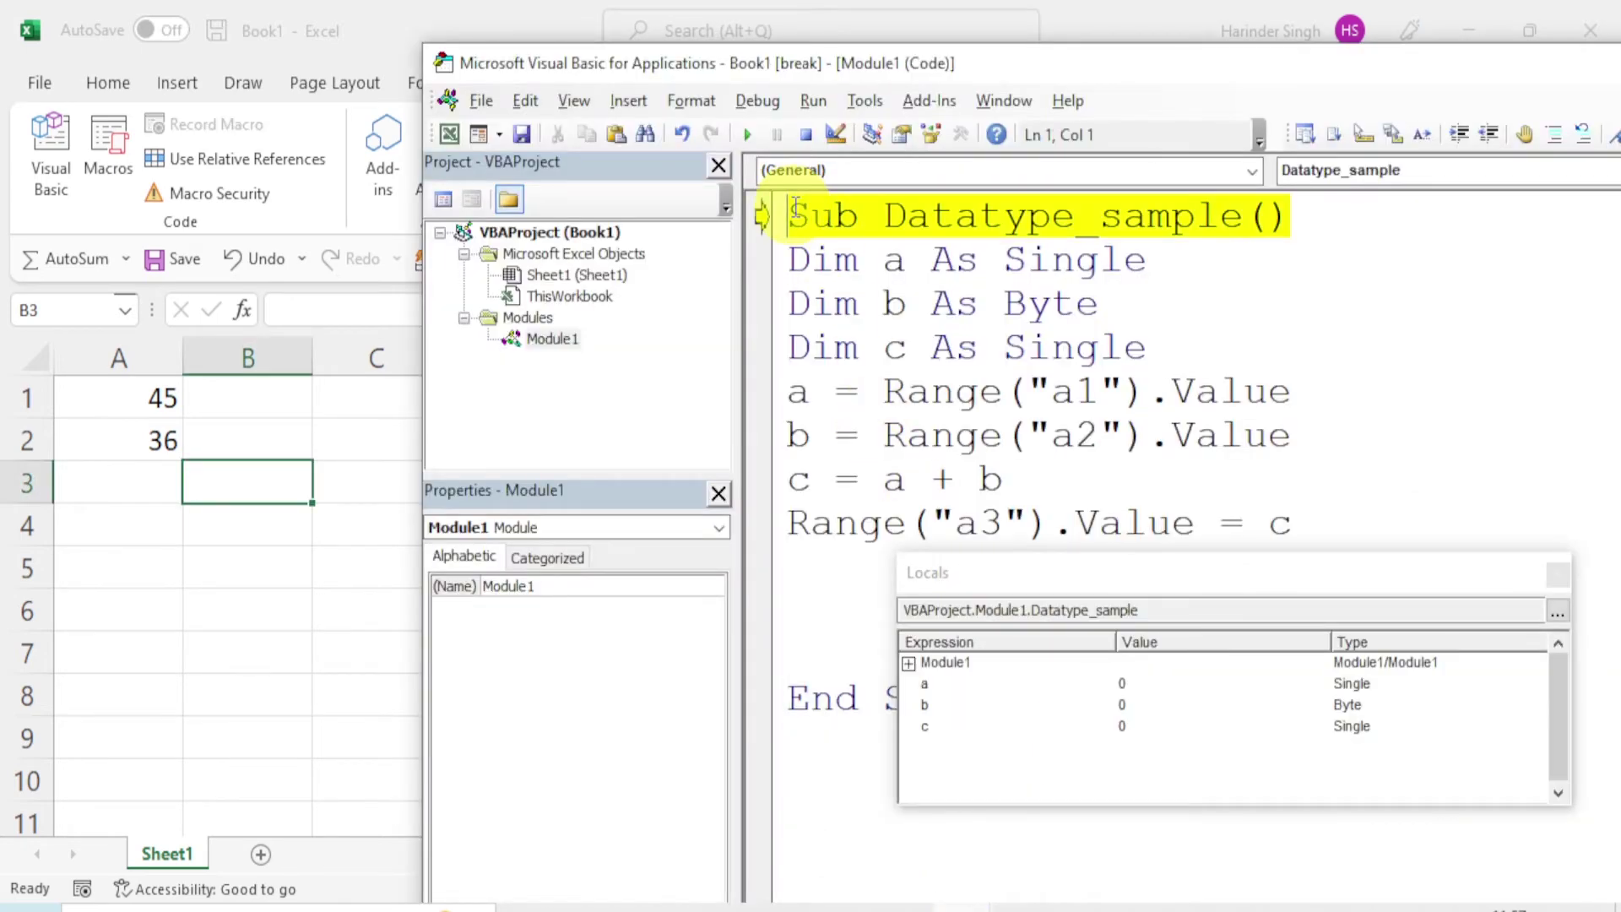
key("F8")
key("F8")
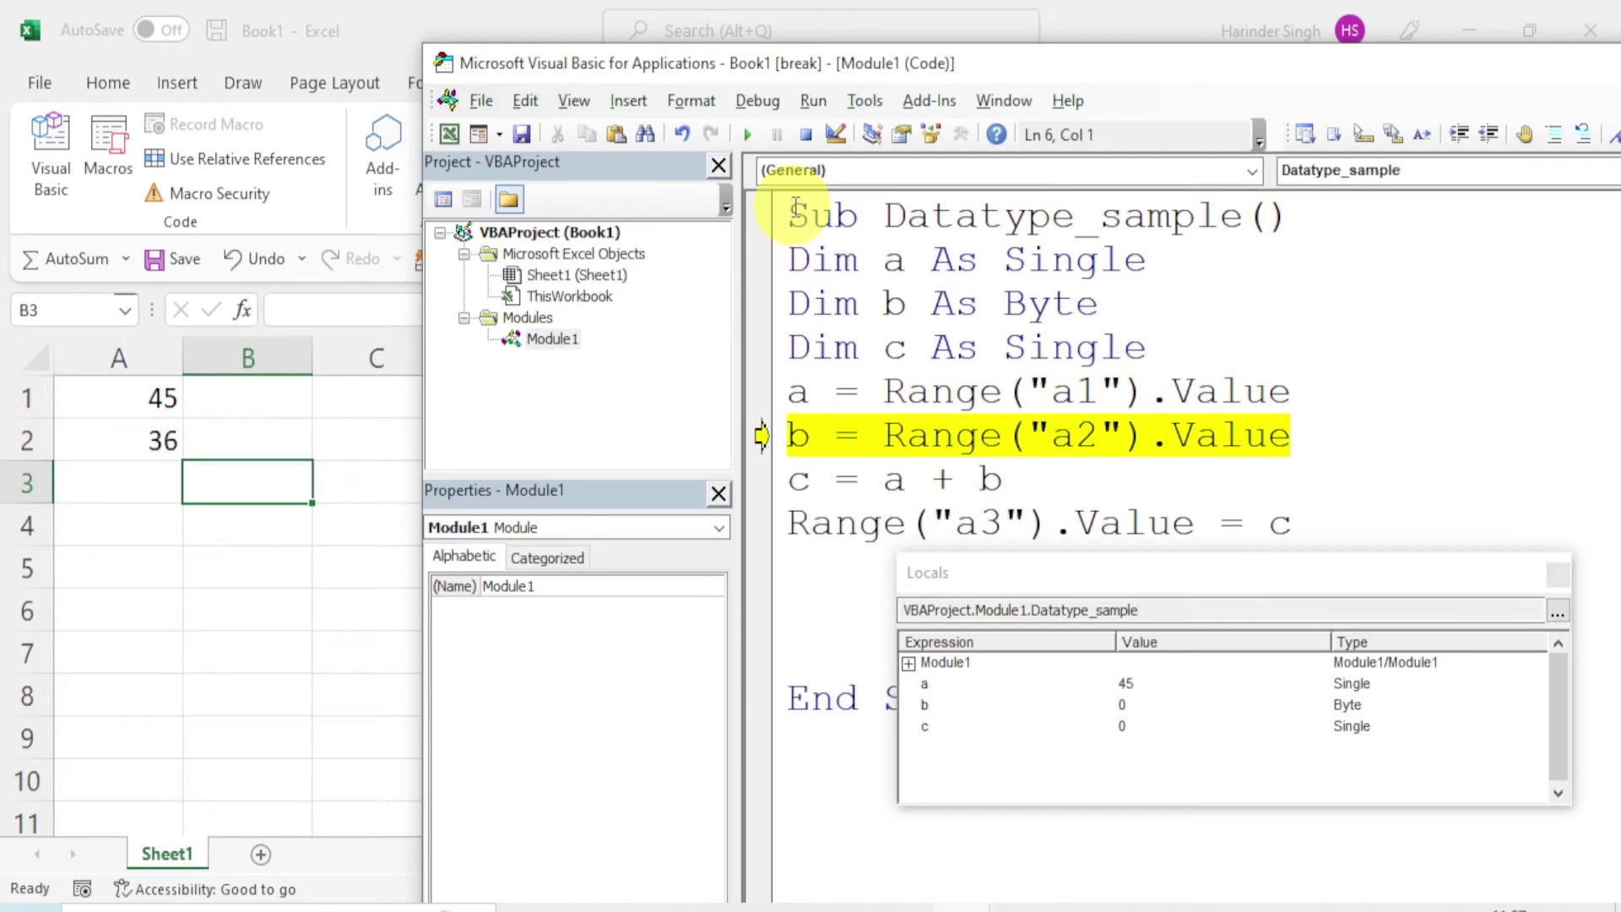
key("F8")
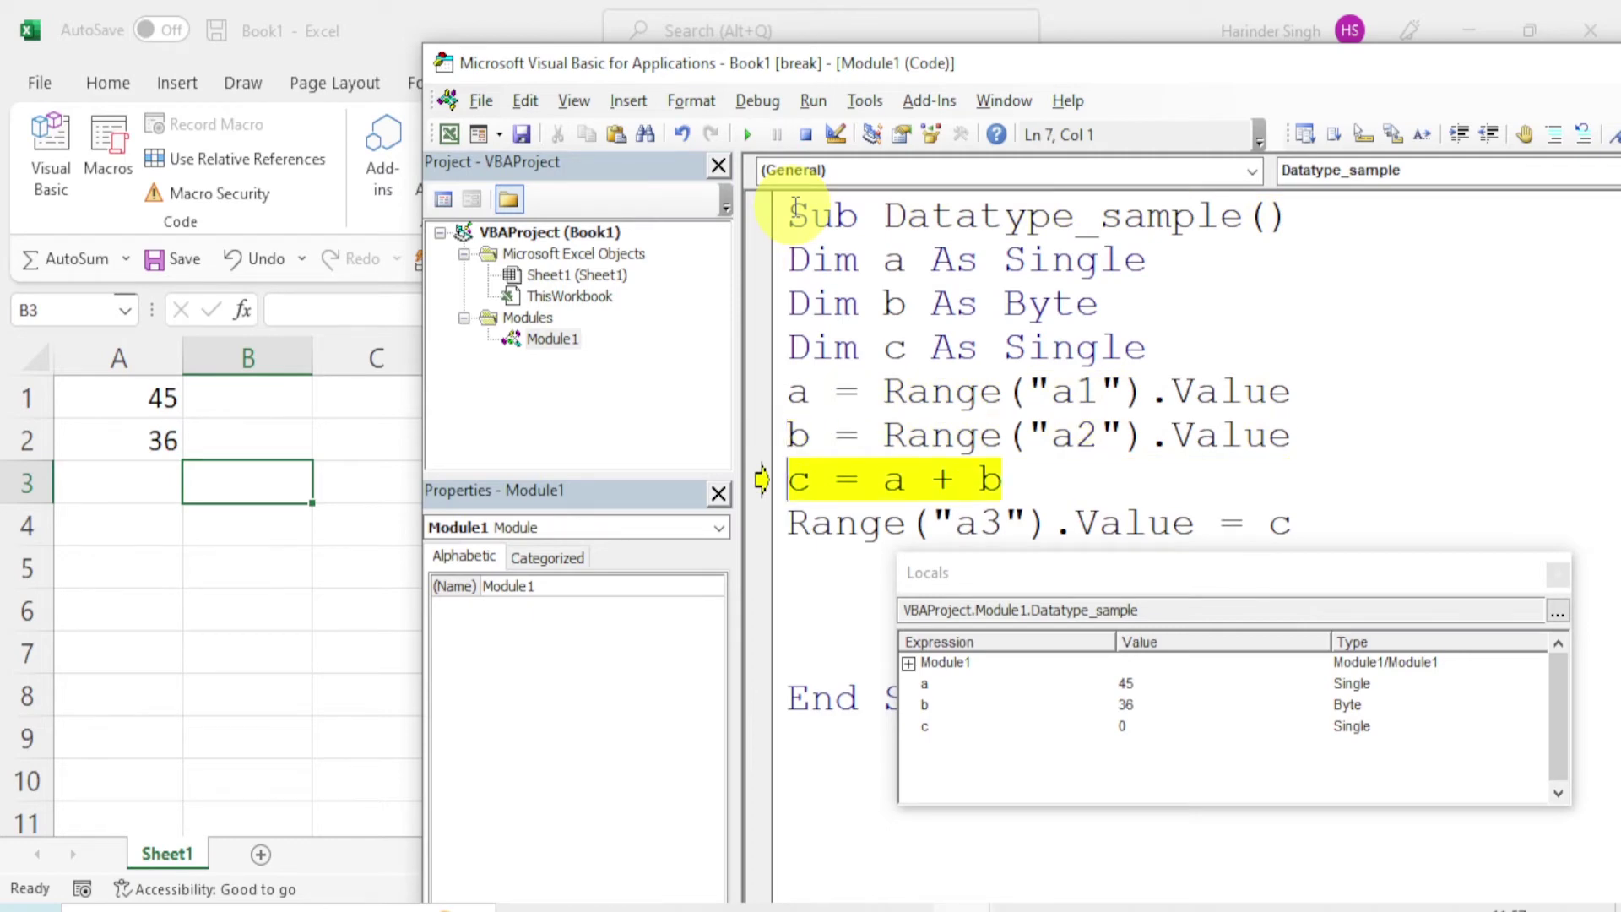
key("F8")
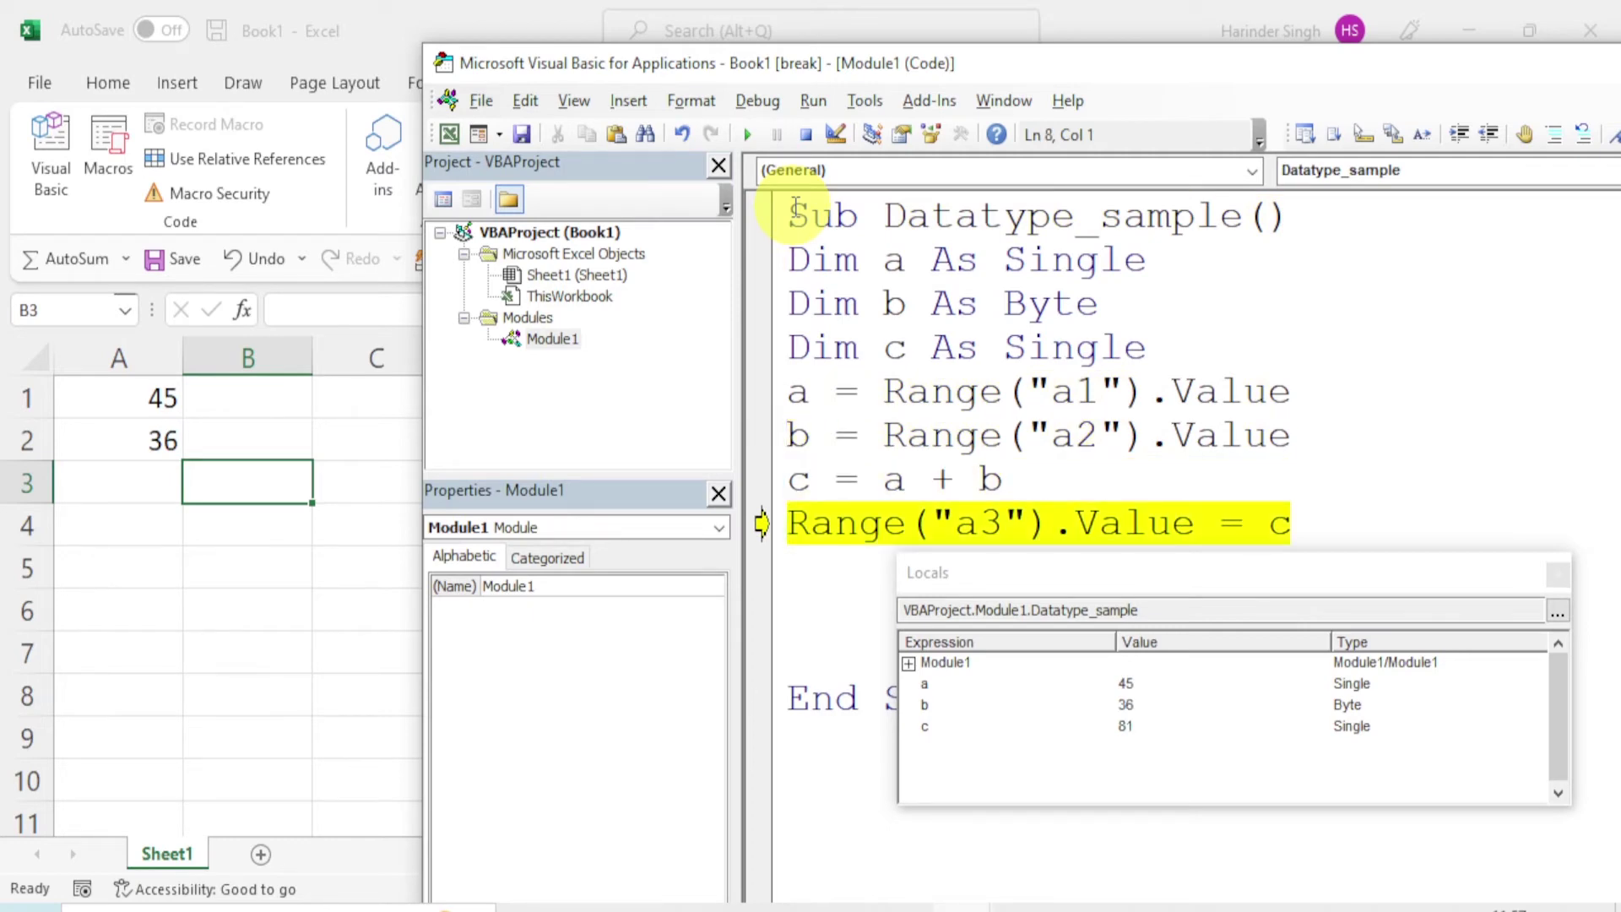
key("F8")
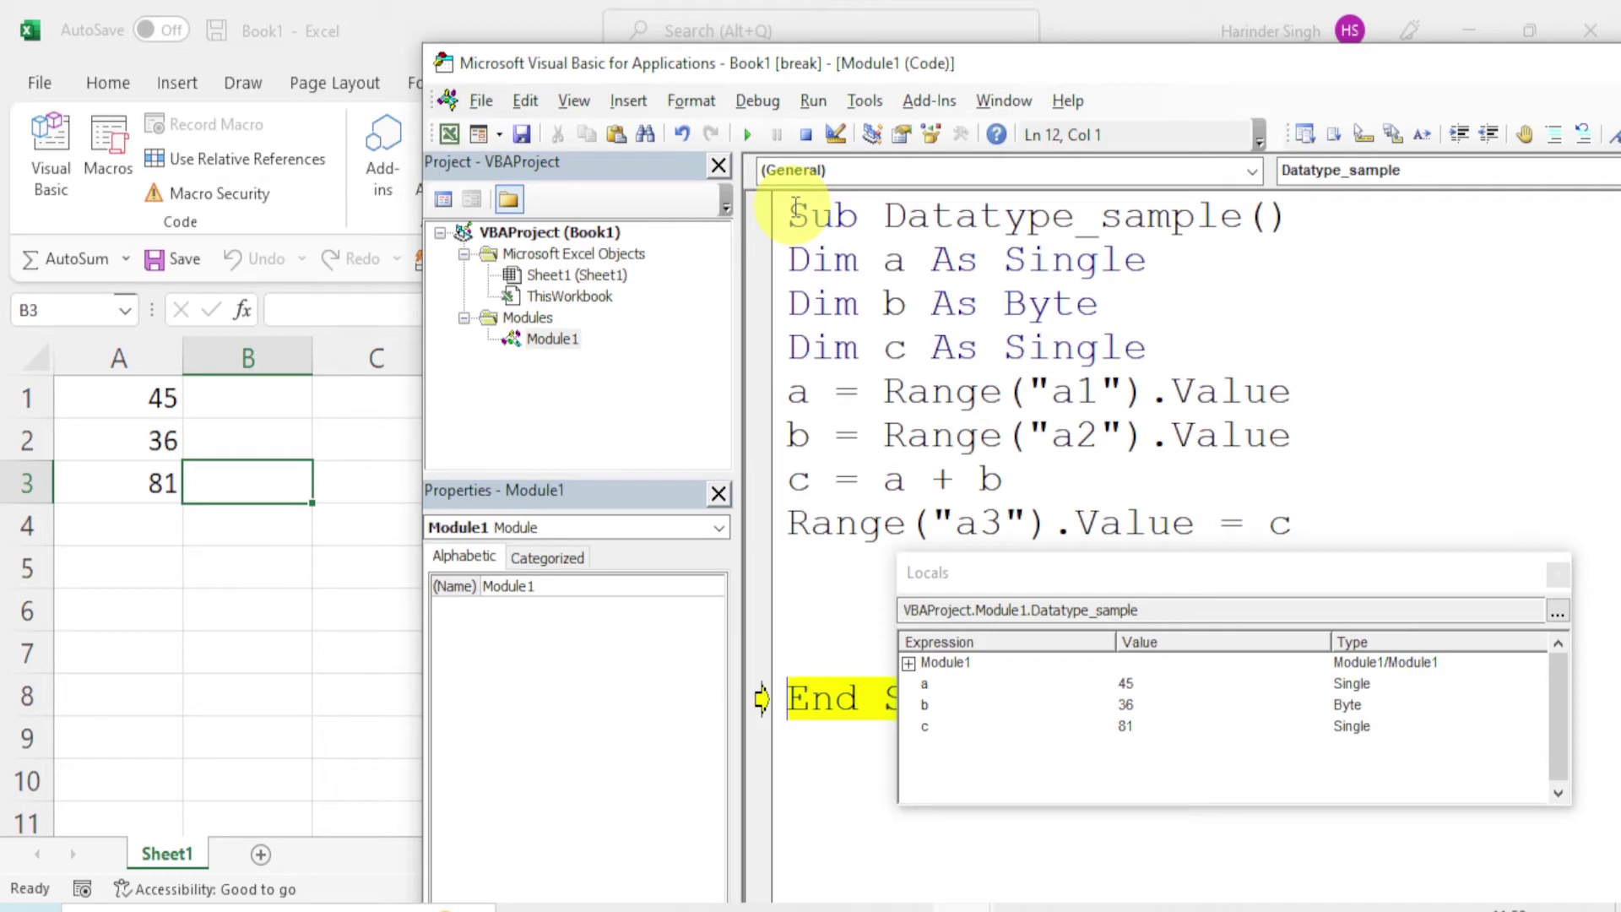
key("F8")
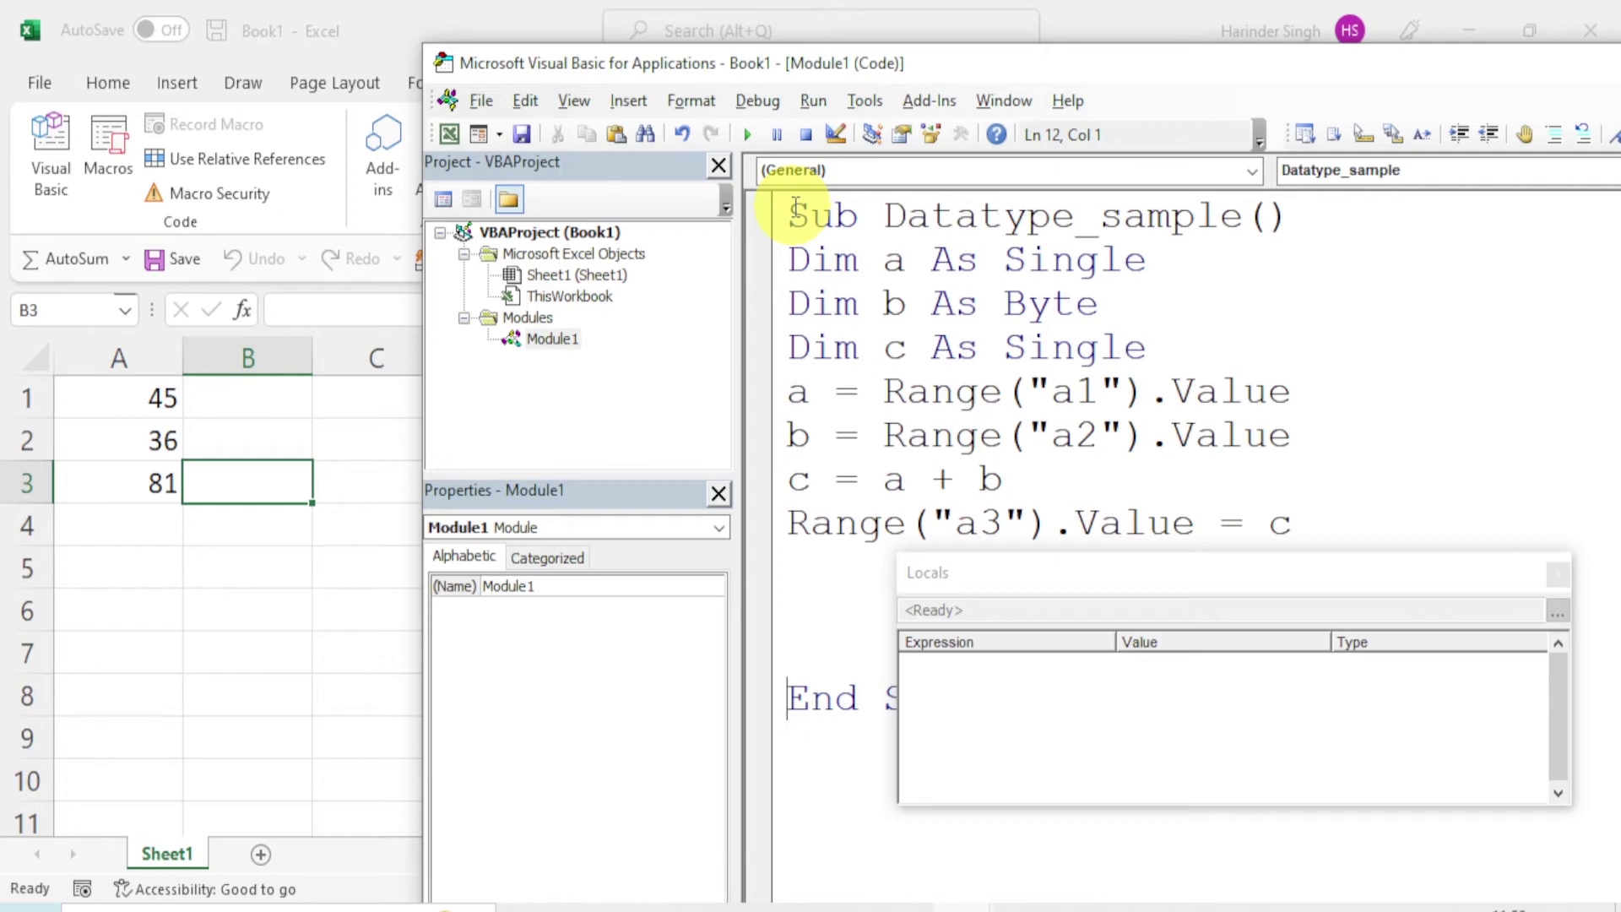
- Append .456 to A1 to make it 45.456, empty A3, and return to the macro code
left_click(151, 407)
left_click(326, 312)
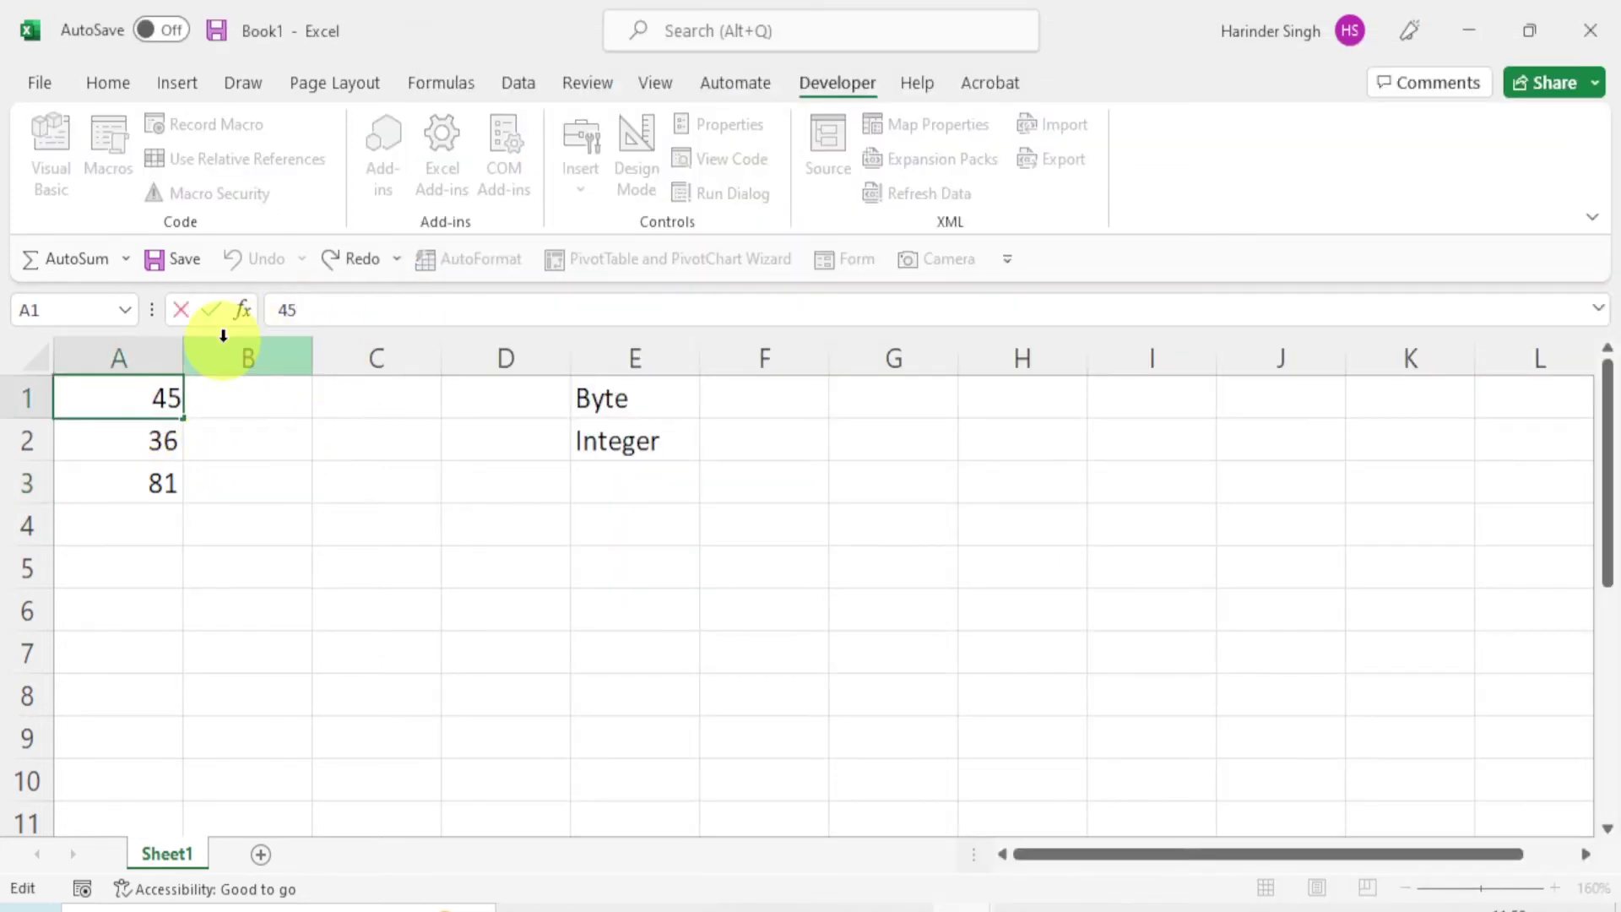
type(".")
type("4")
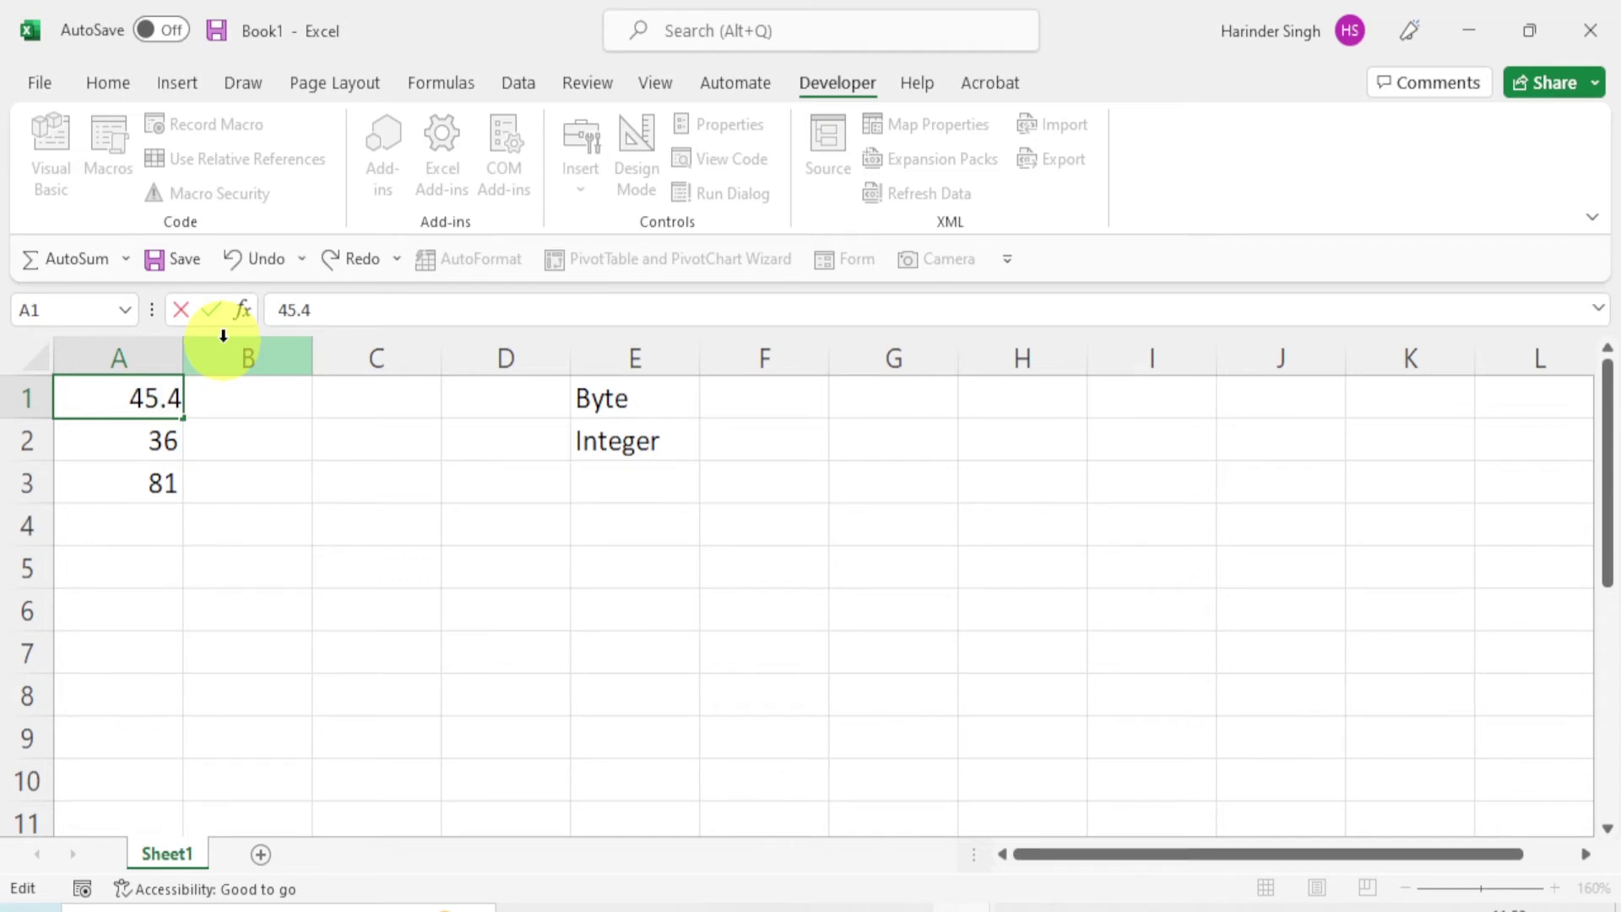
type("56")
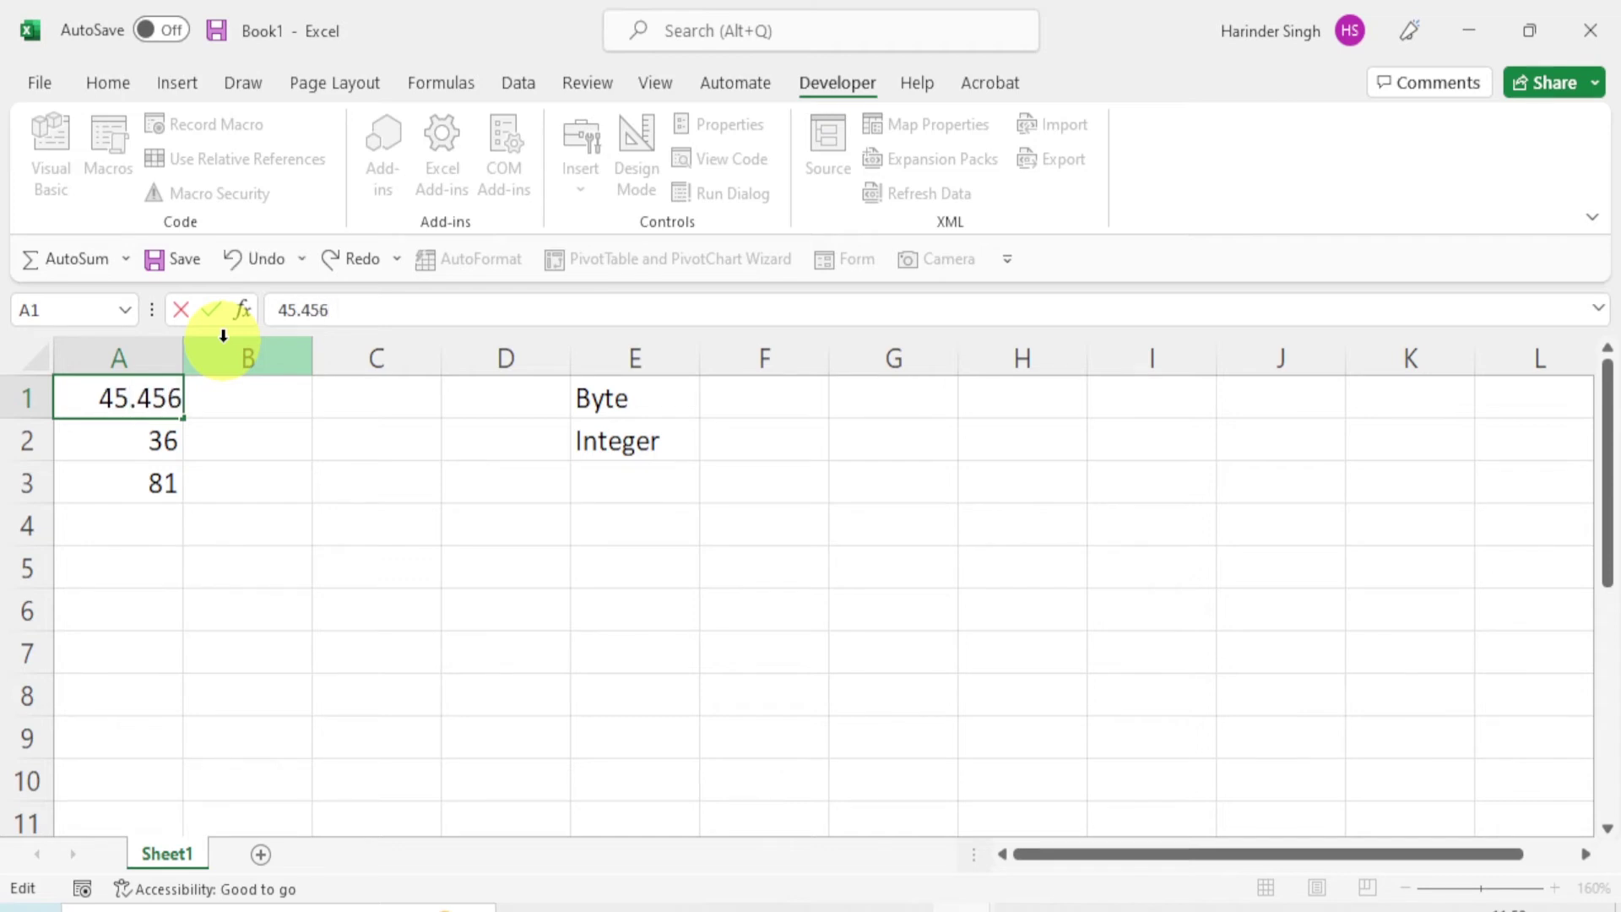
left_click(152, 482)
key("Delete")
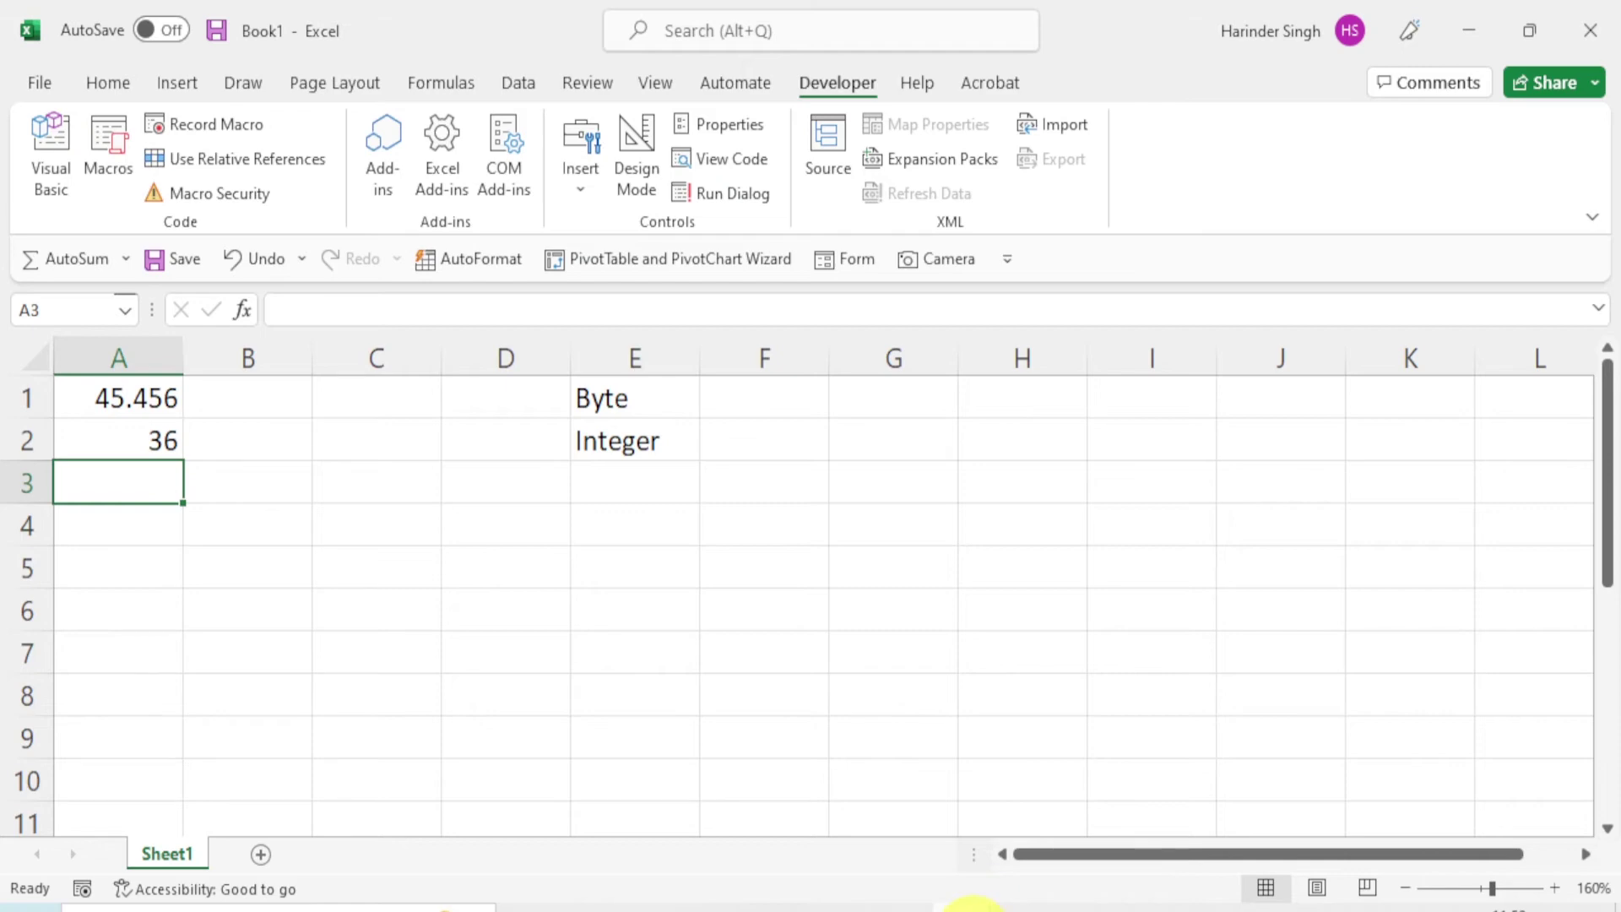
mouse_move(971, 907)
left_click(1049, 870)
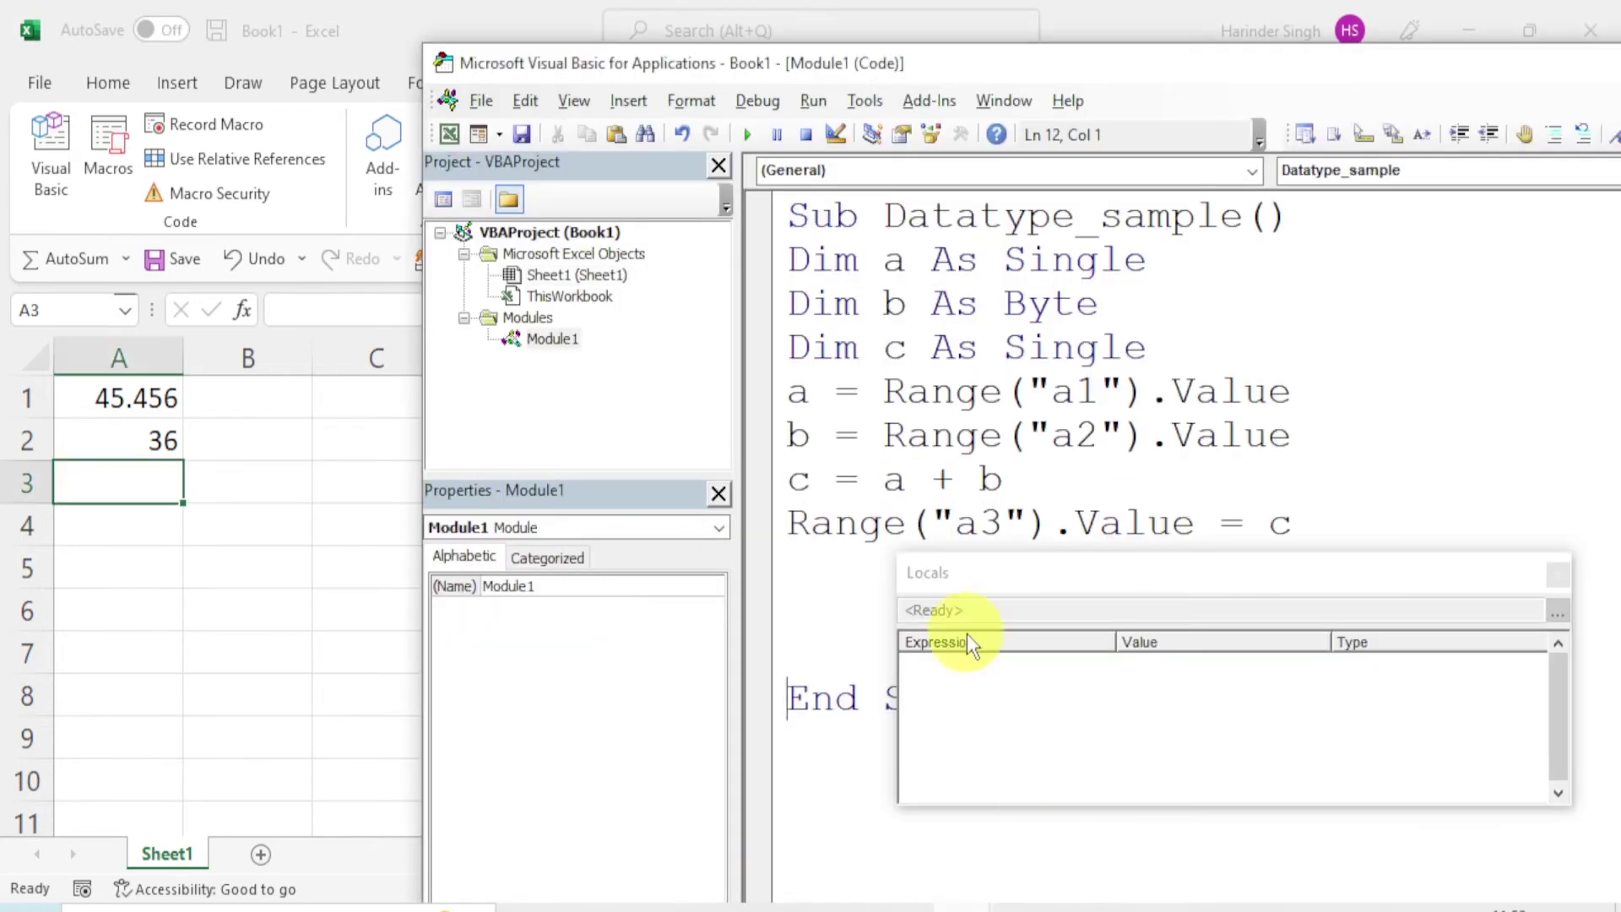
- Step Datatype_sample through to End Sub, writing 81.456 into A3
left_click(795, 209)
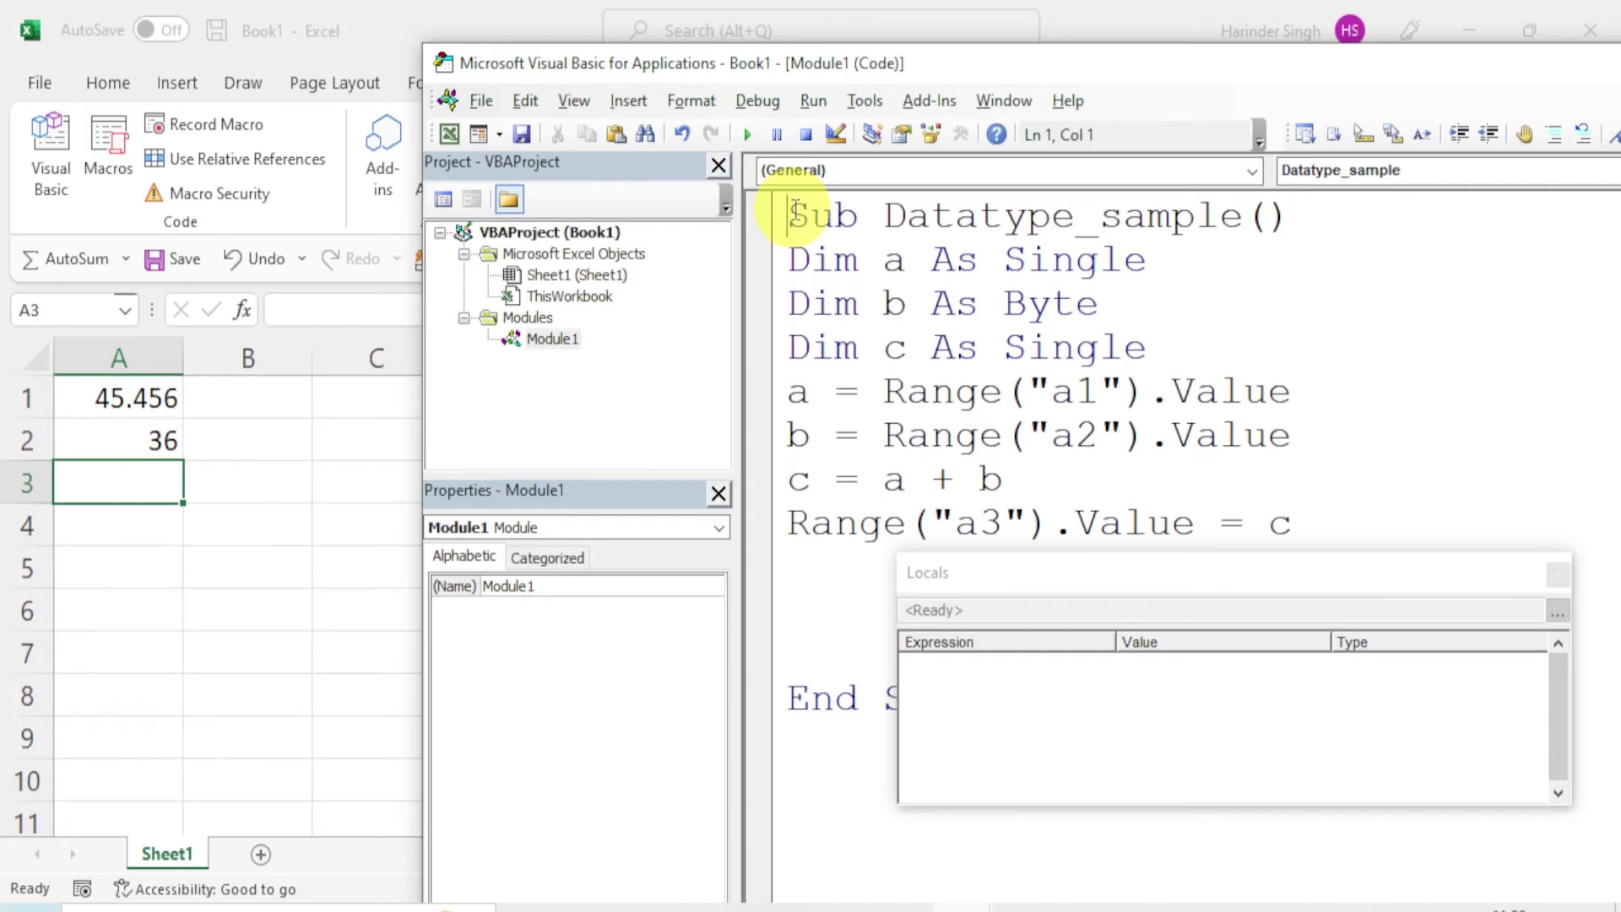
key("F8")
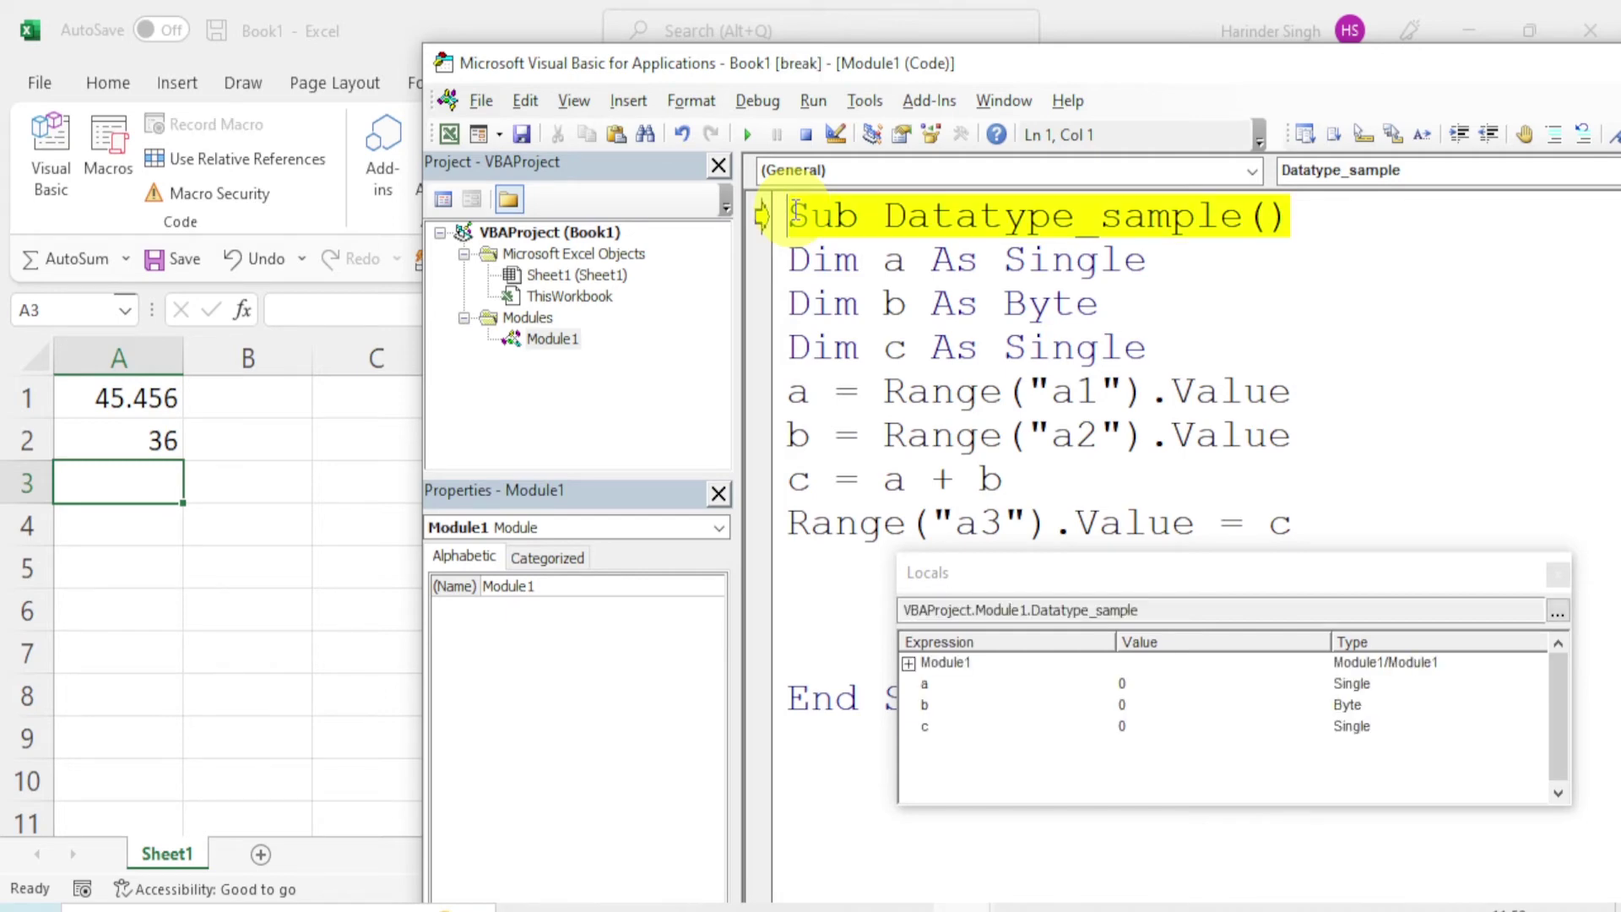
key("F8")
key("F8")
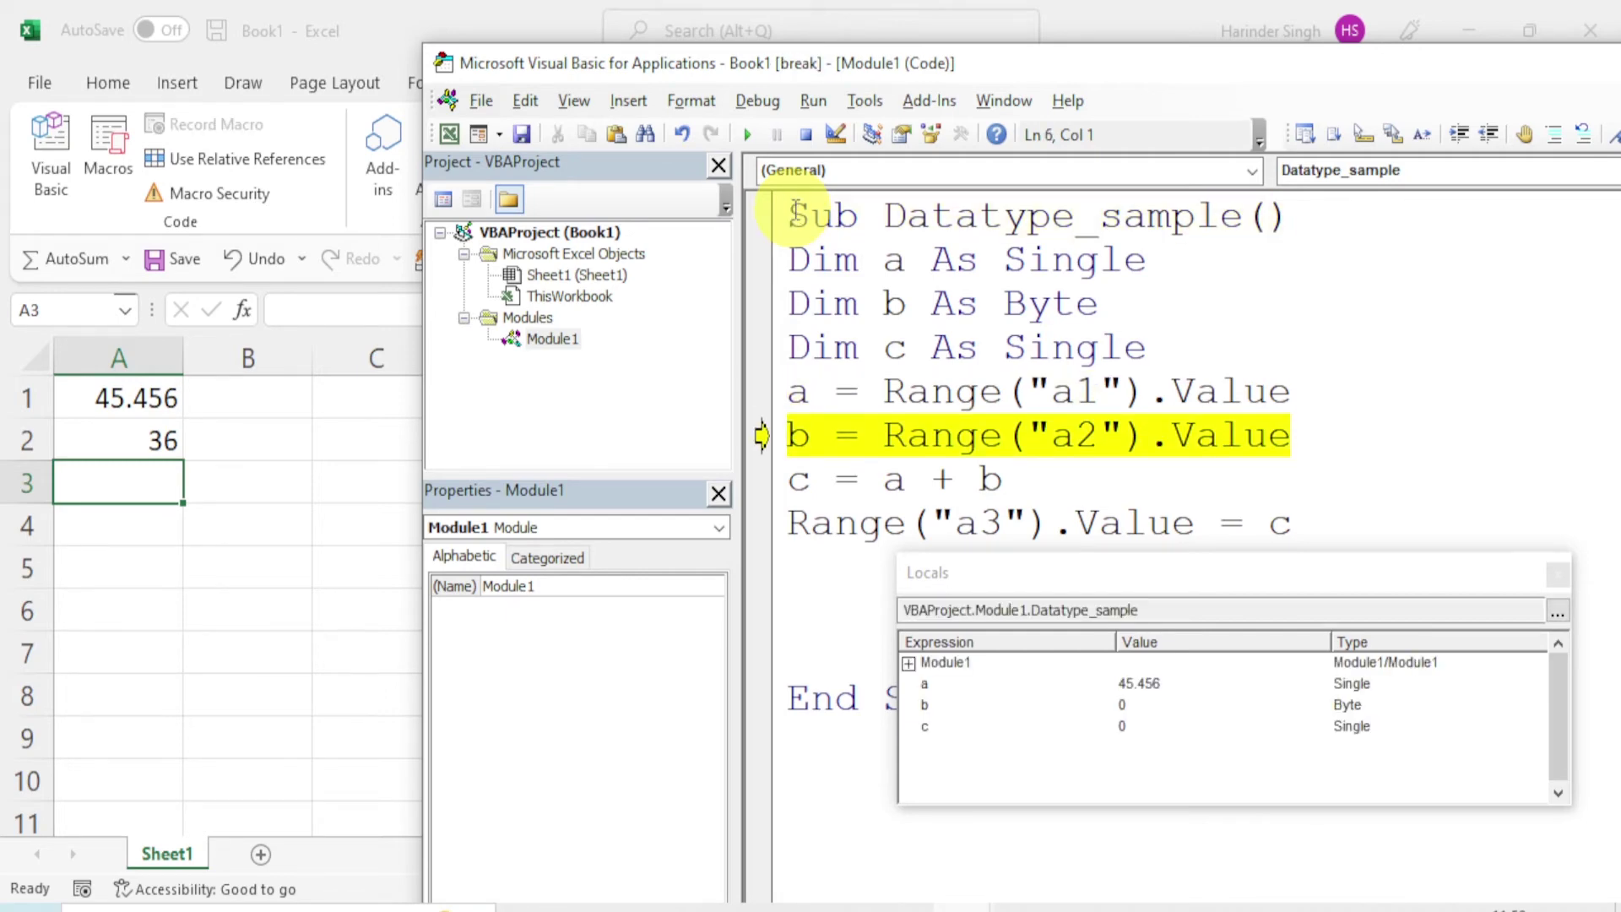
key("F8")
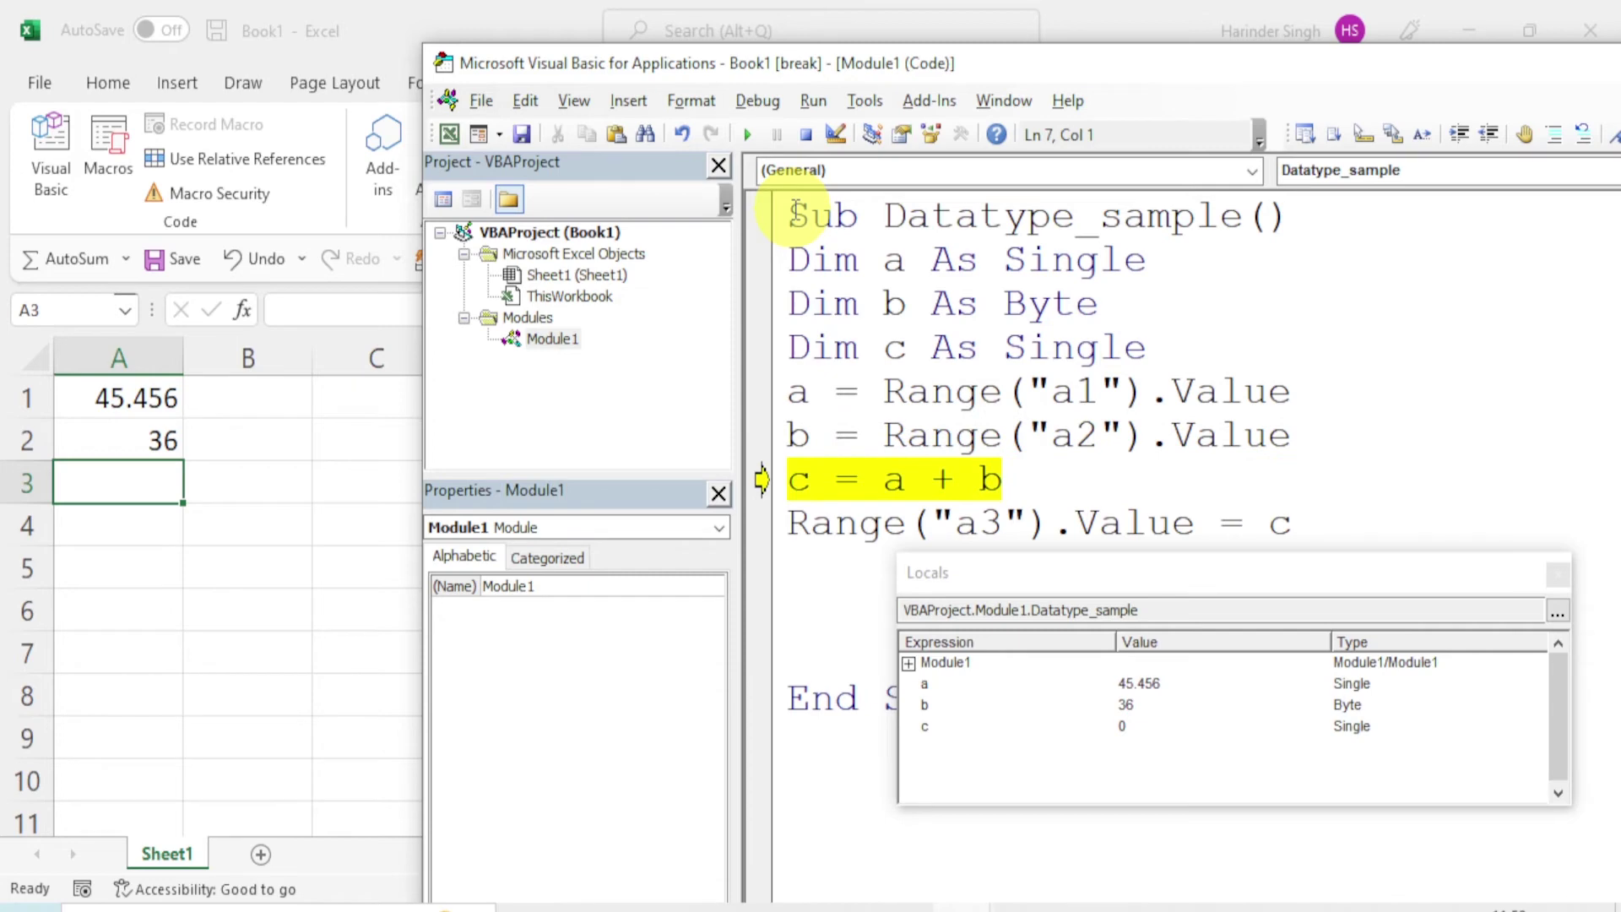
key("F8")
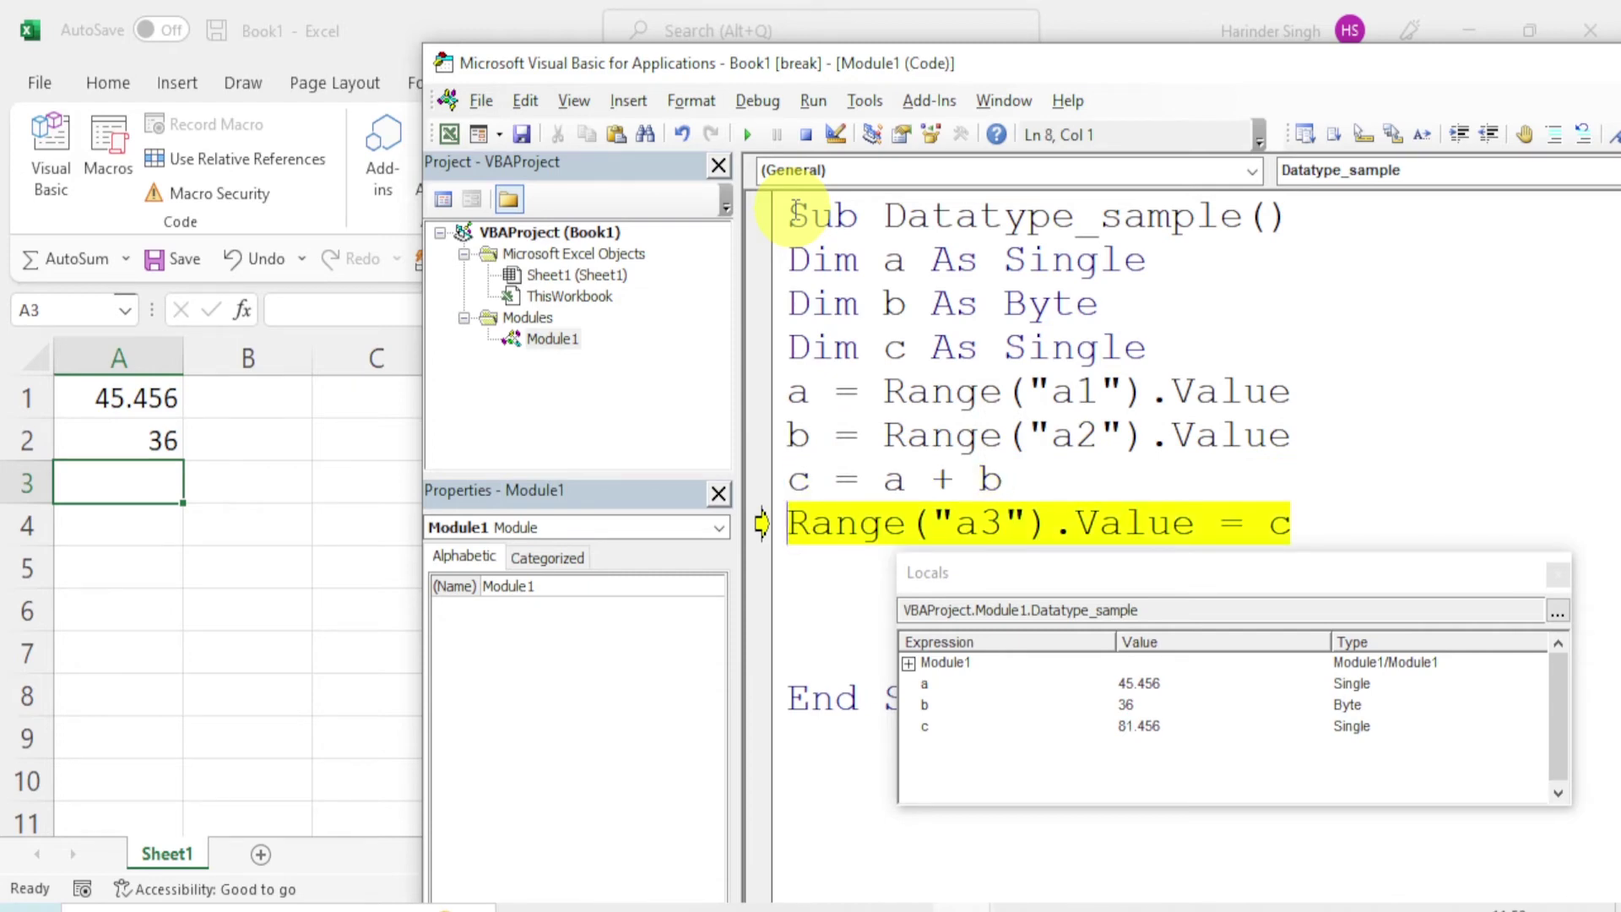
key("F8")
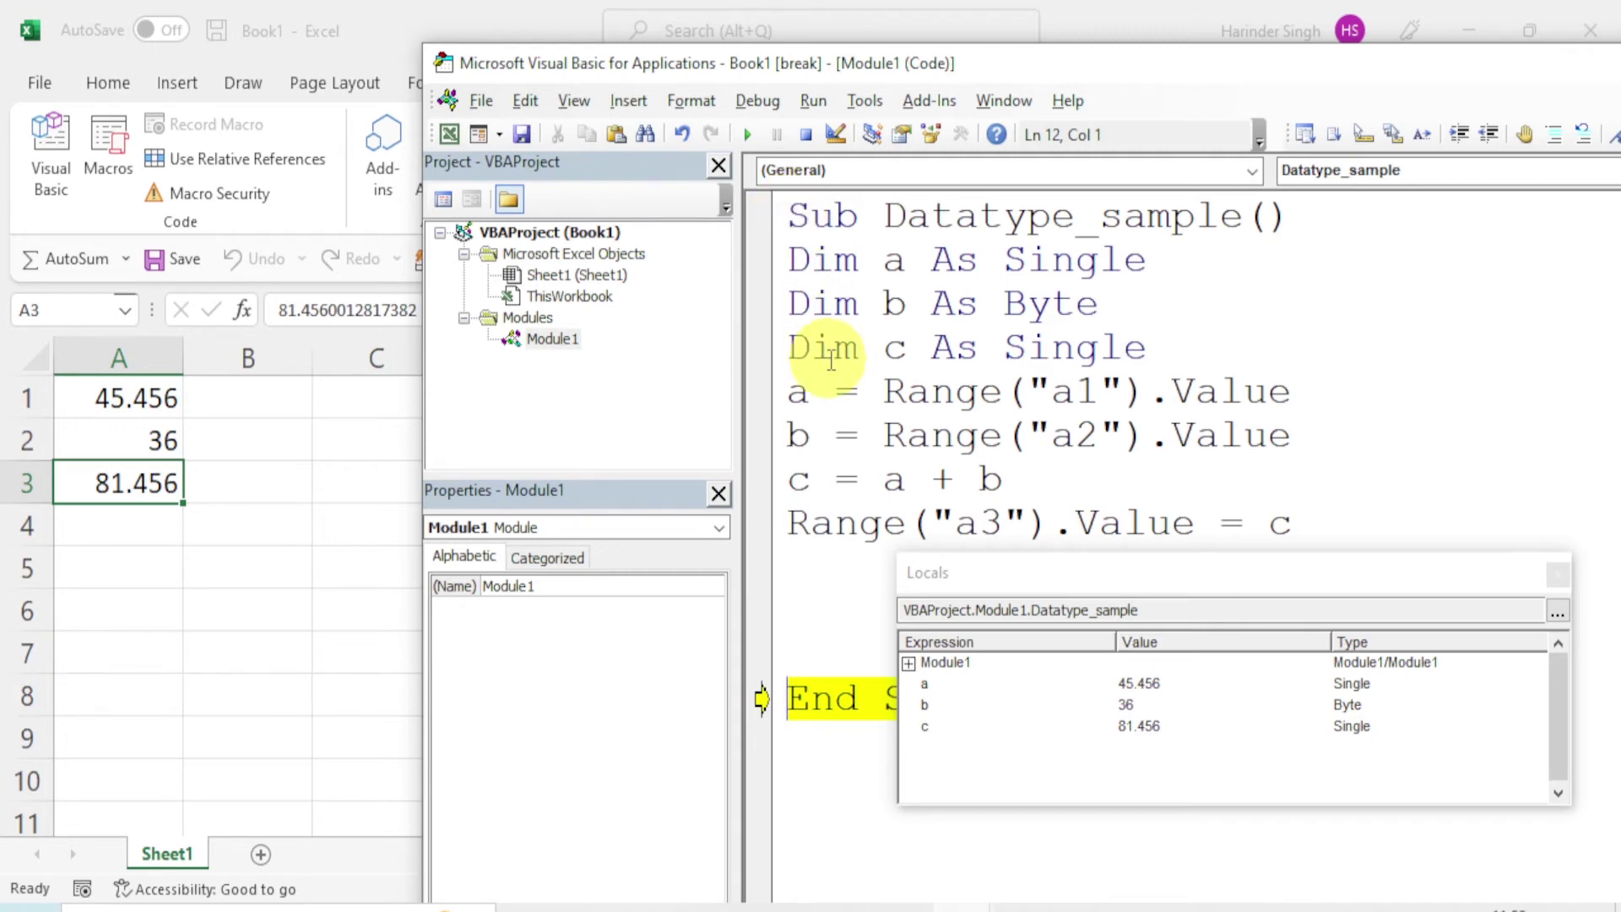
key("F8")
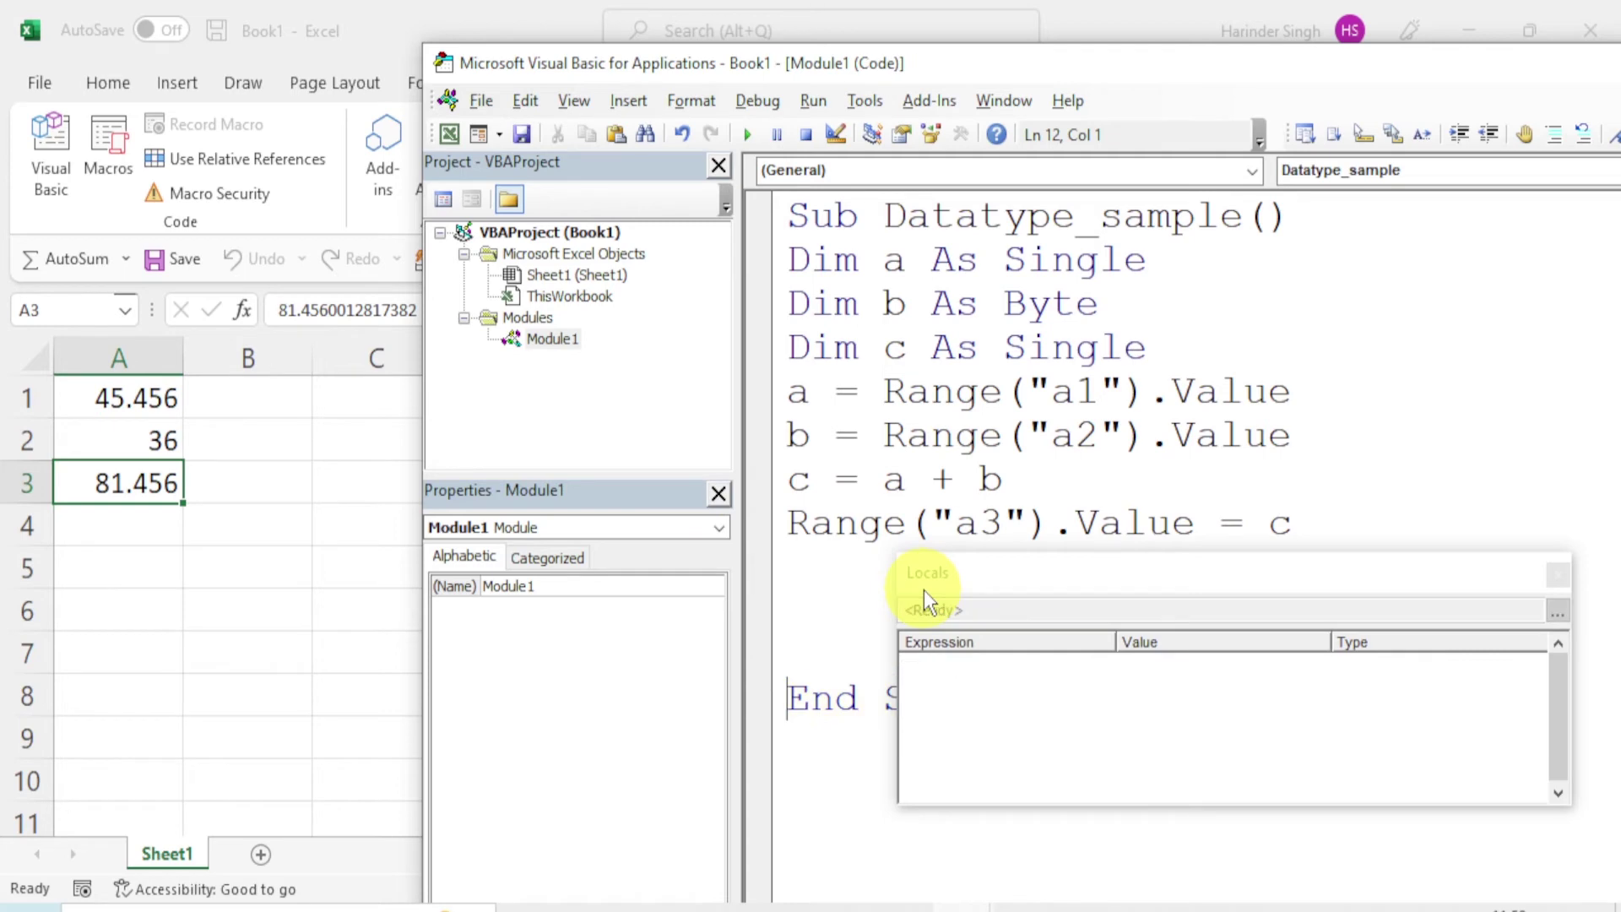
- Append 89 to A1 so it holds 45.45689
left_click(127, 395)
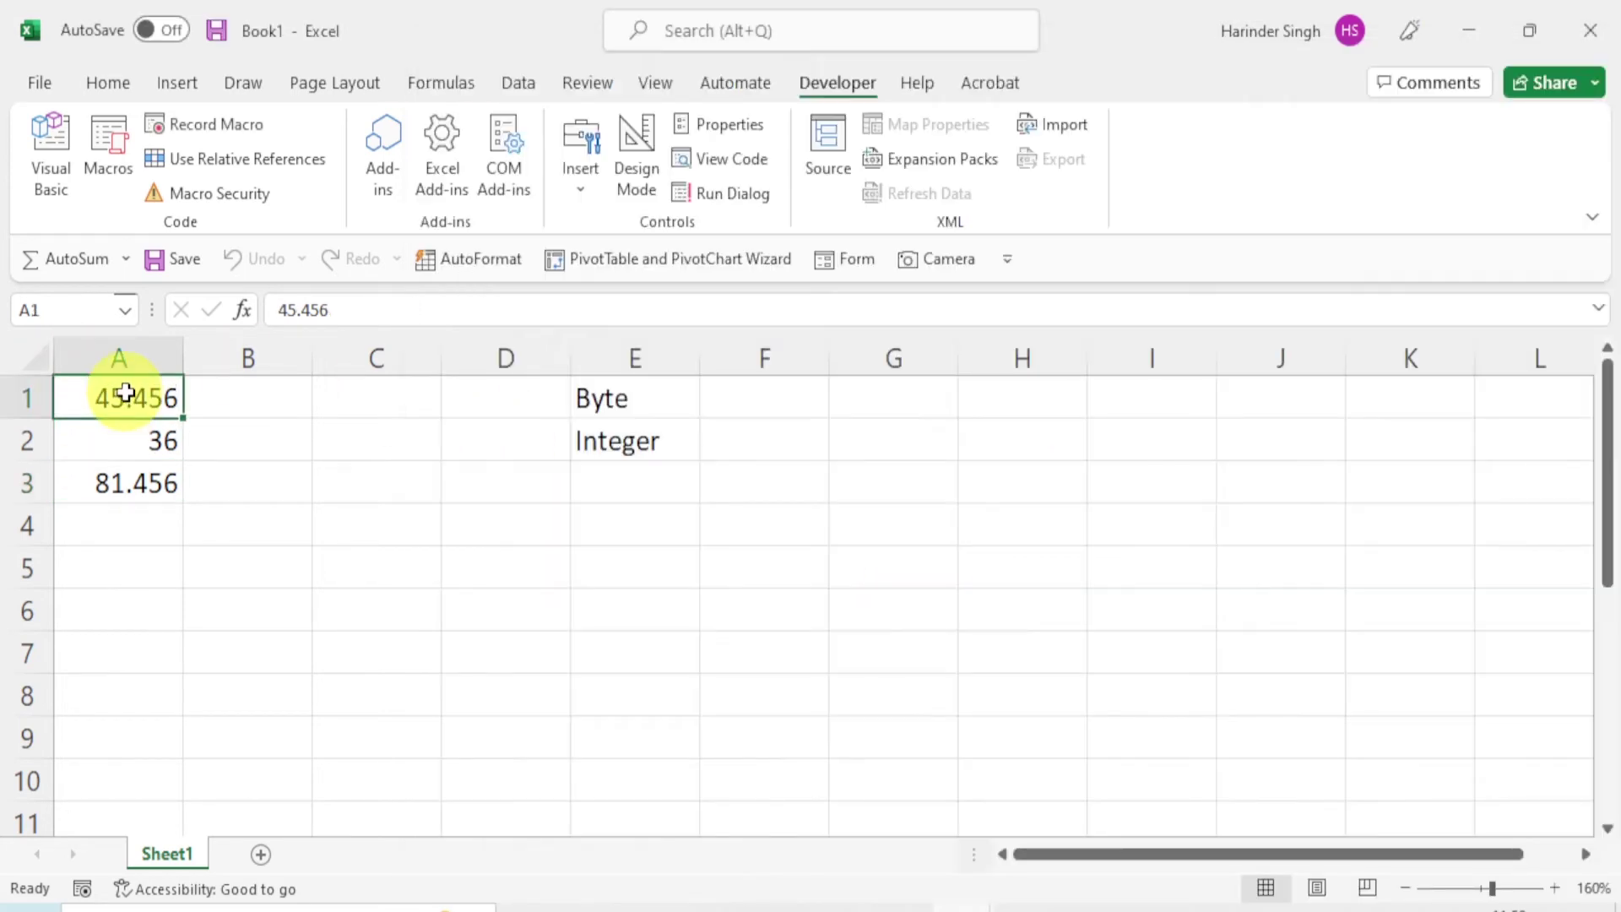
key("F2")
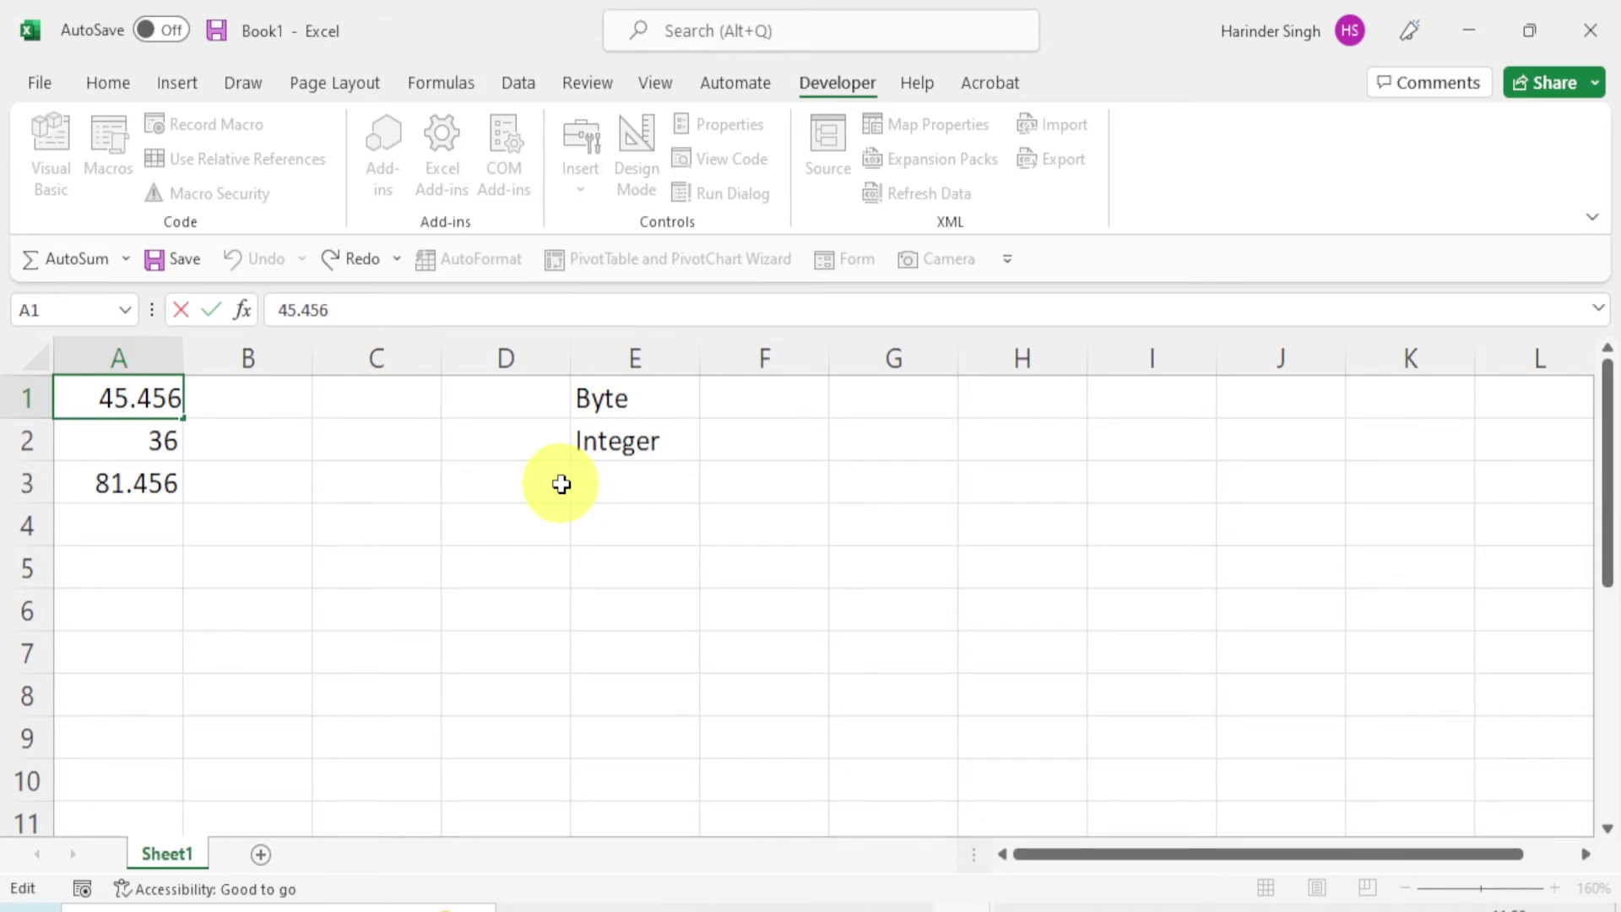
type("8")
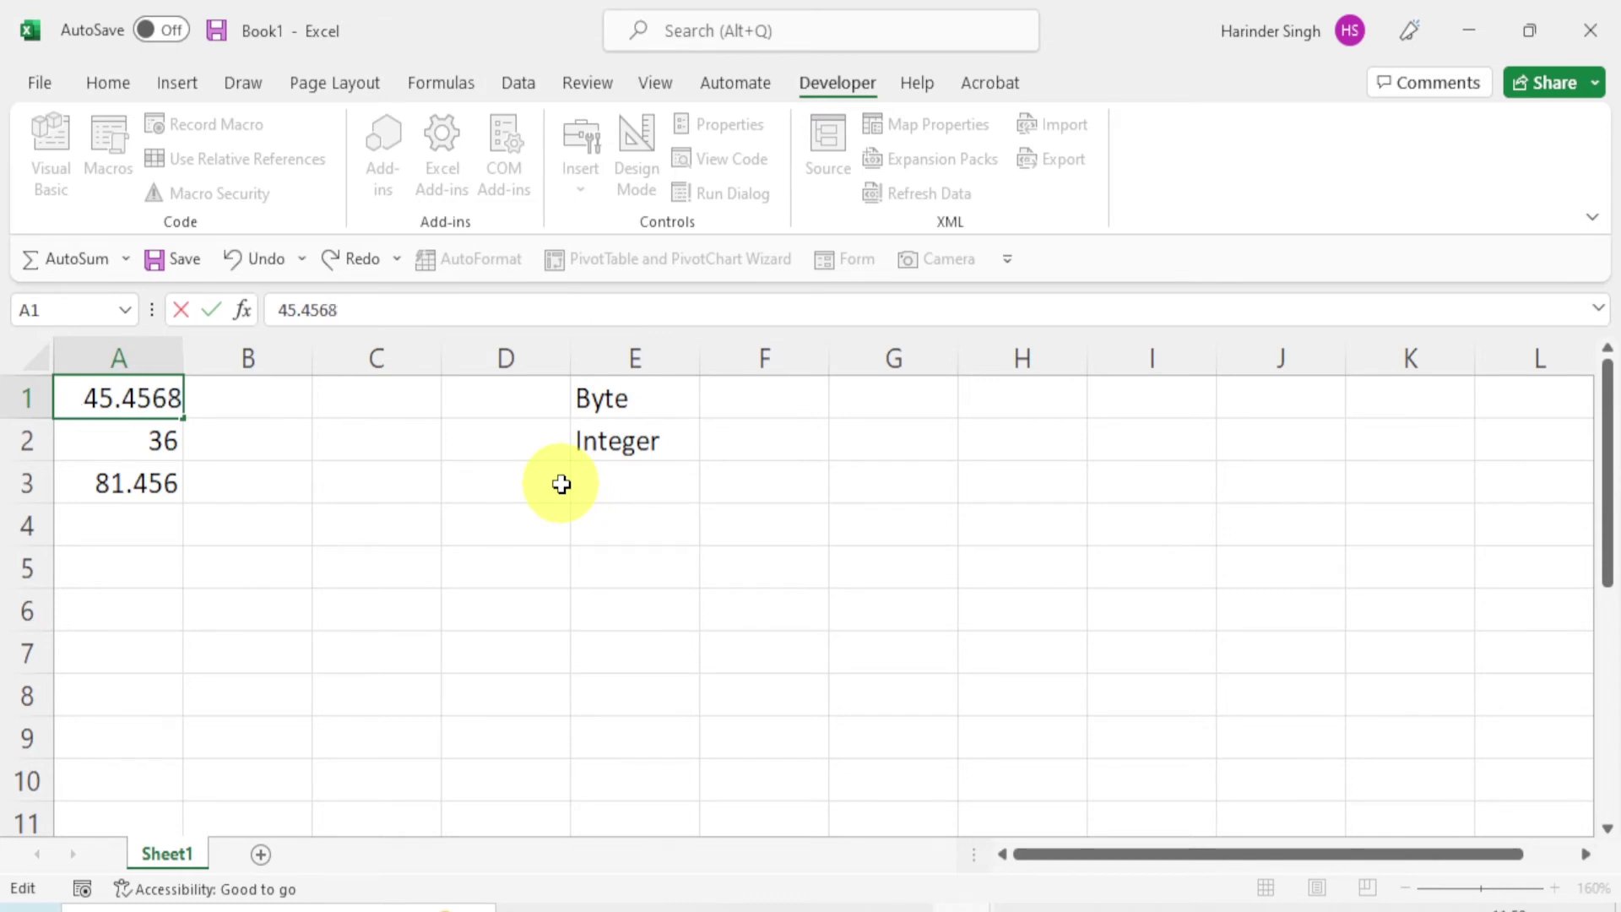
type("9")
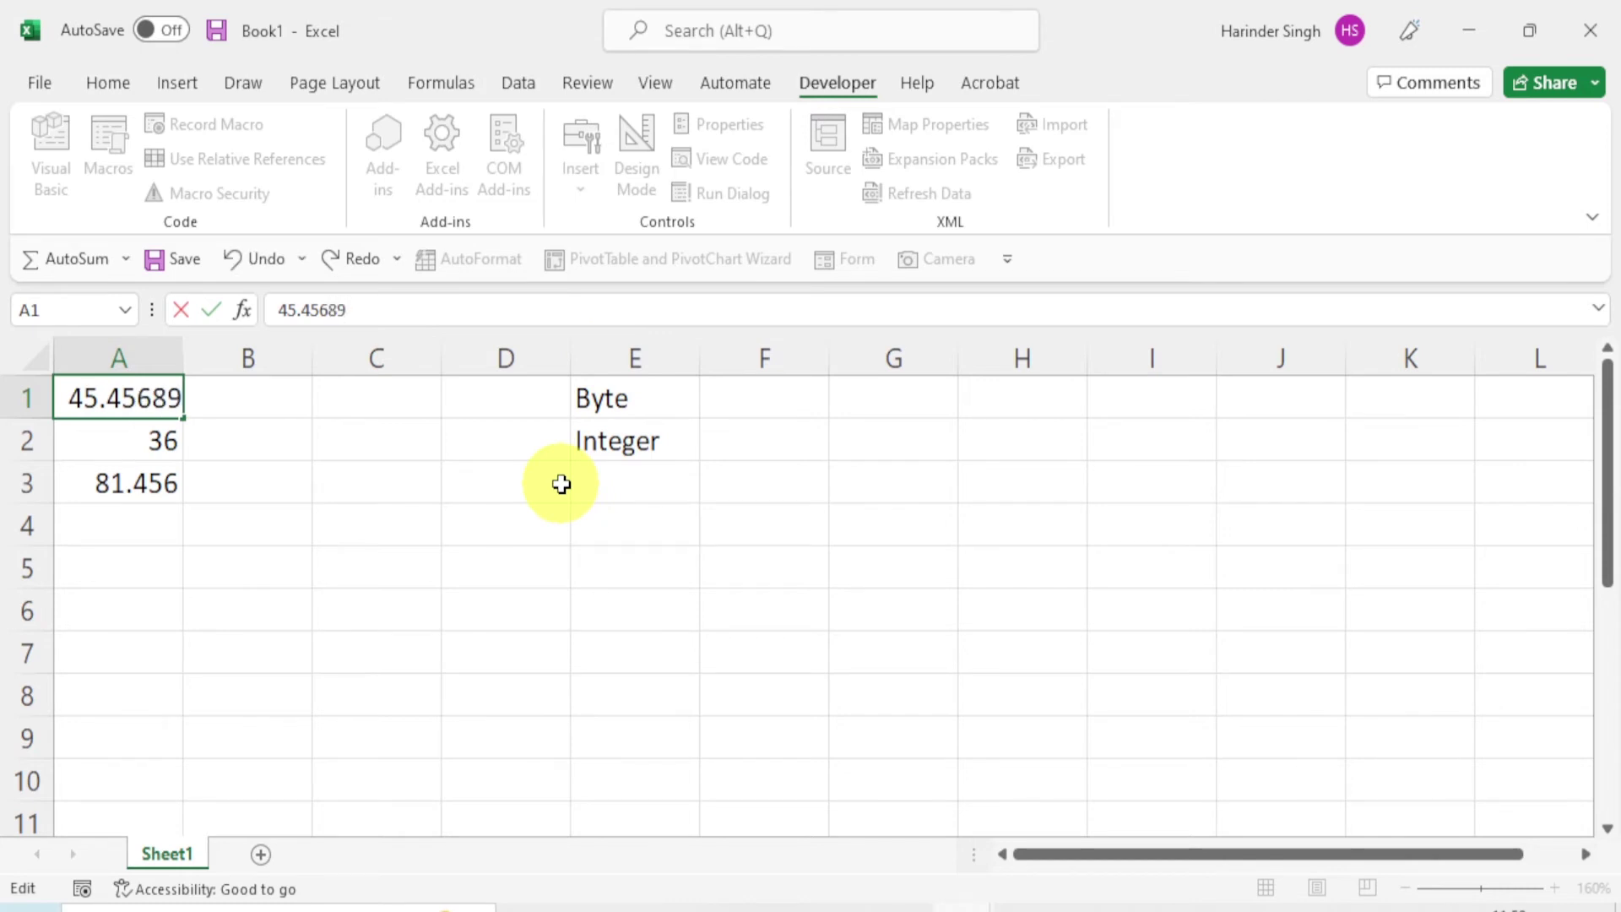
left_click(125, 493)
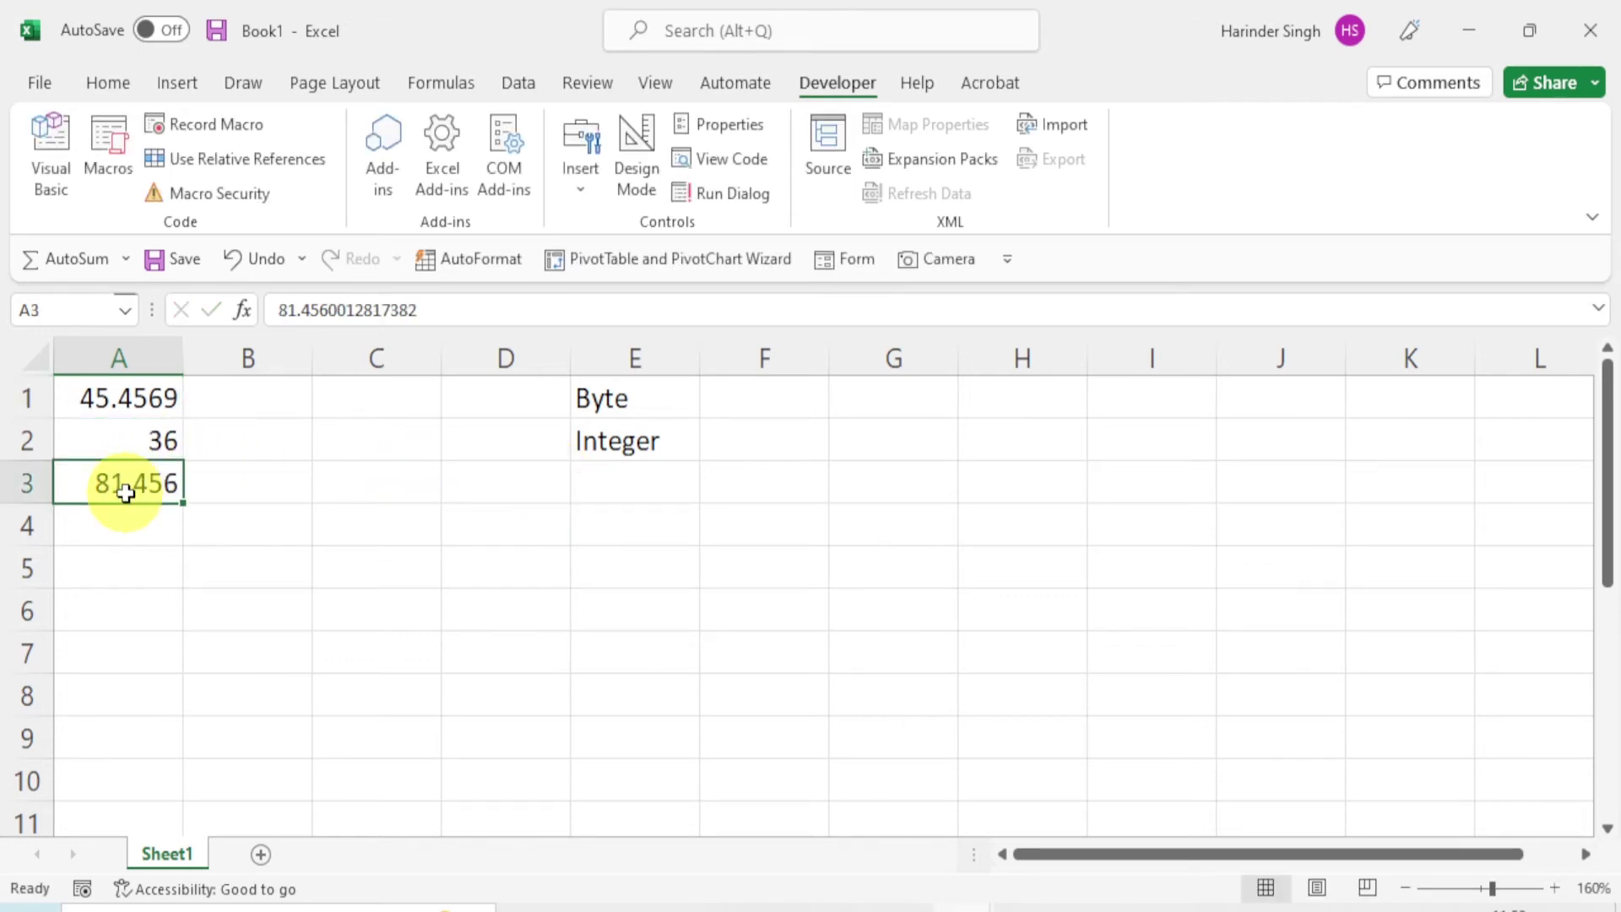
- Clear the previous sum from A3 and return to the start of the macro code
key("Delete")
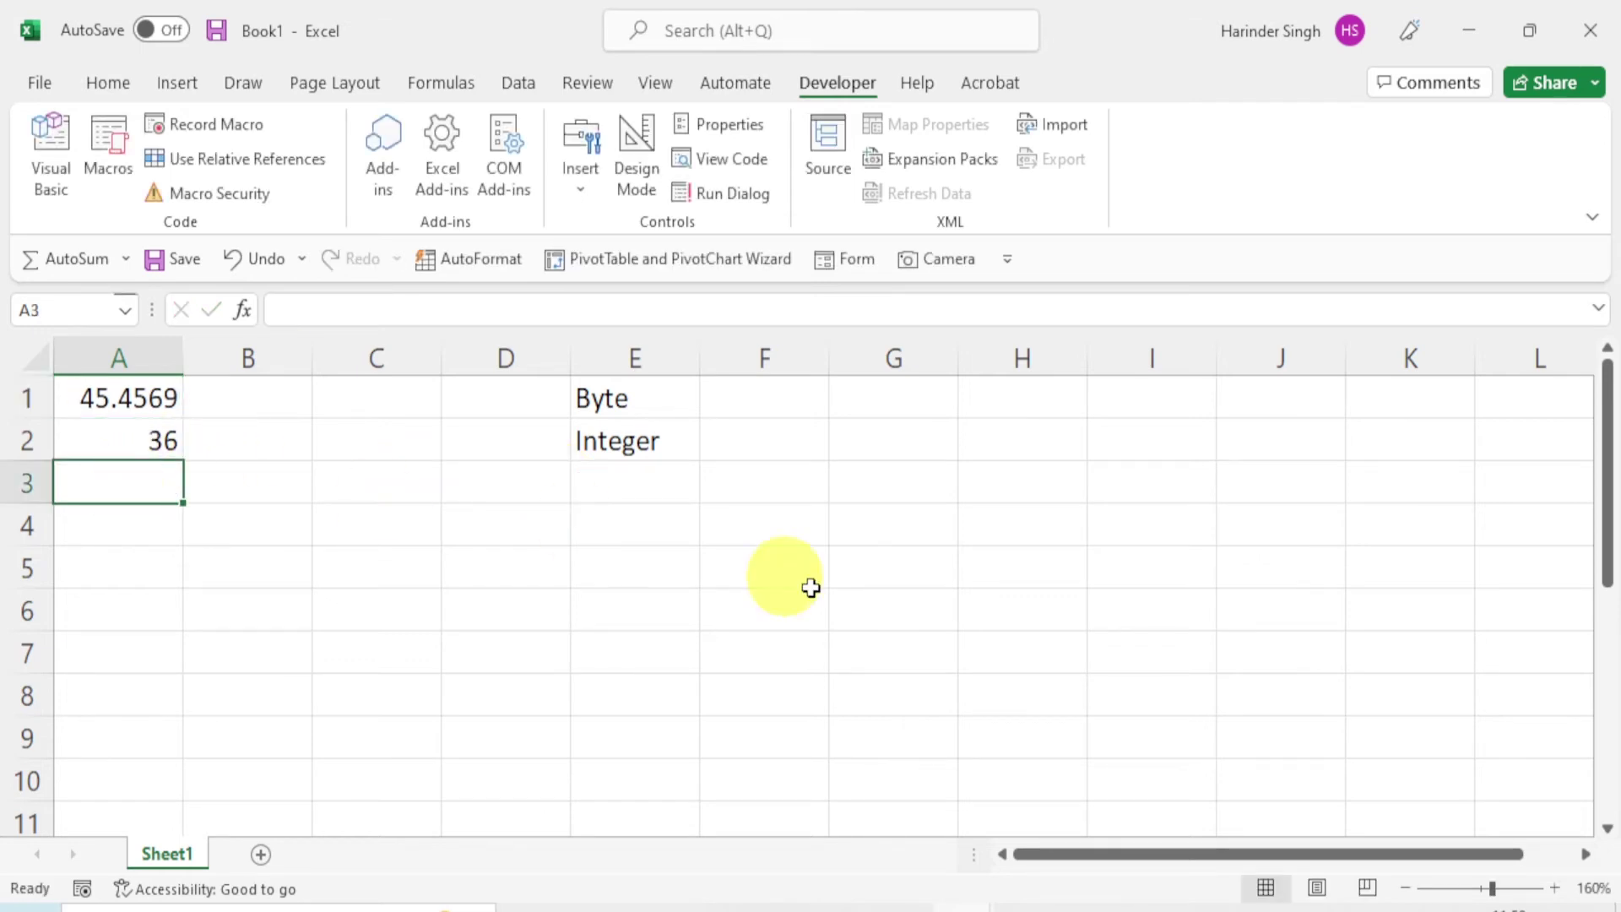
left_click(950, 901)
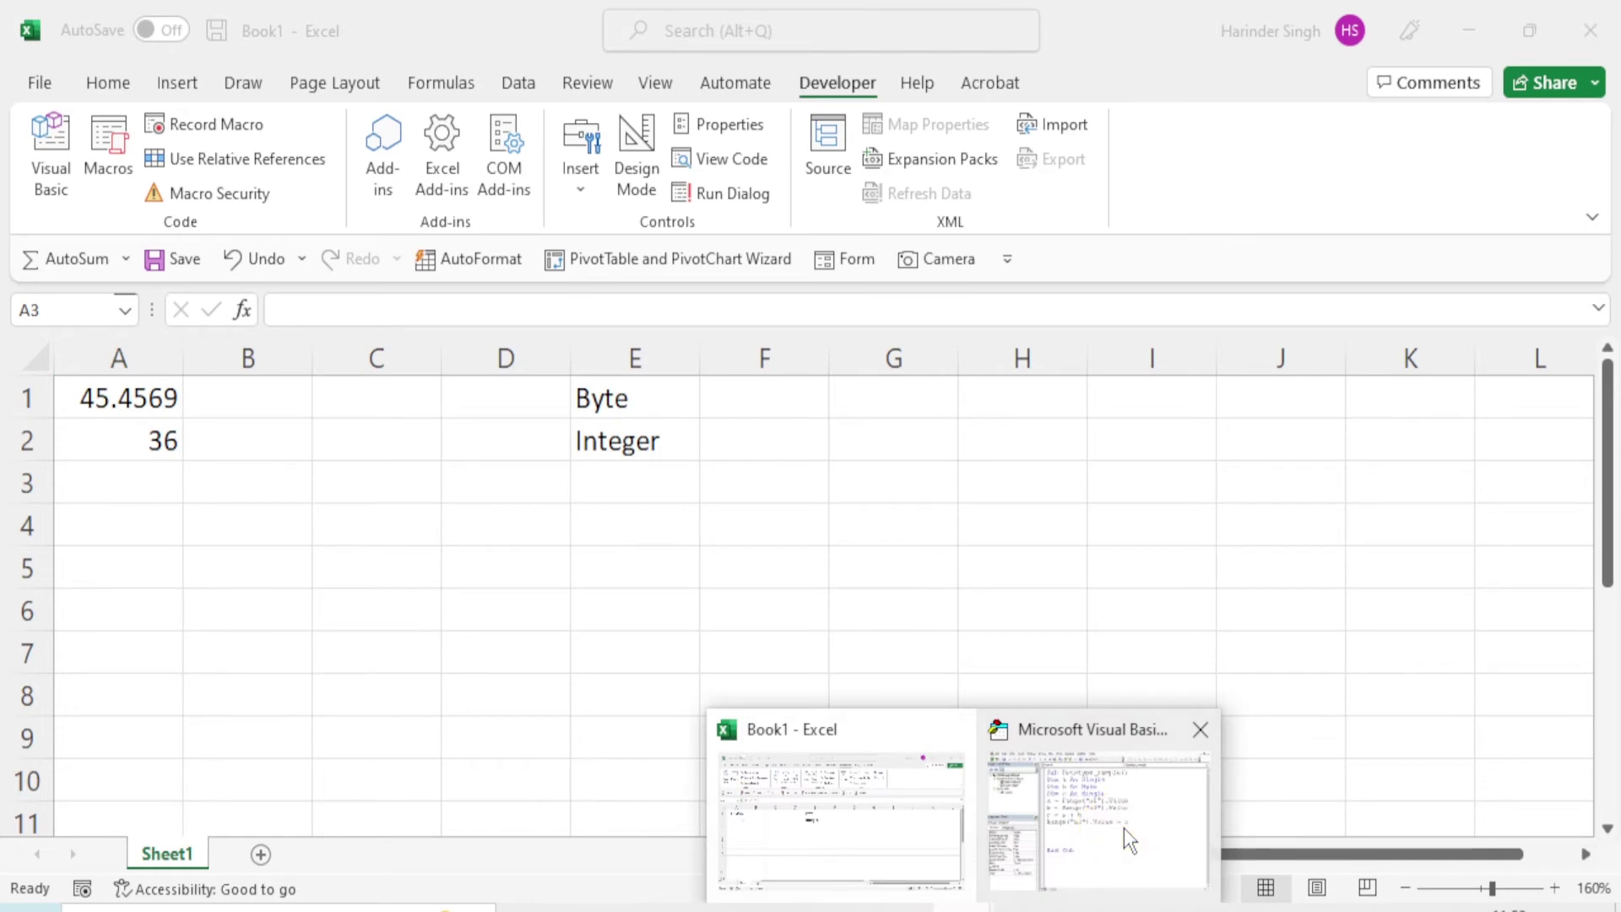
left_click(1118, 844)
left_click(792, 211)
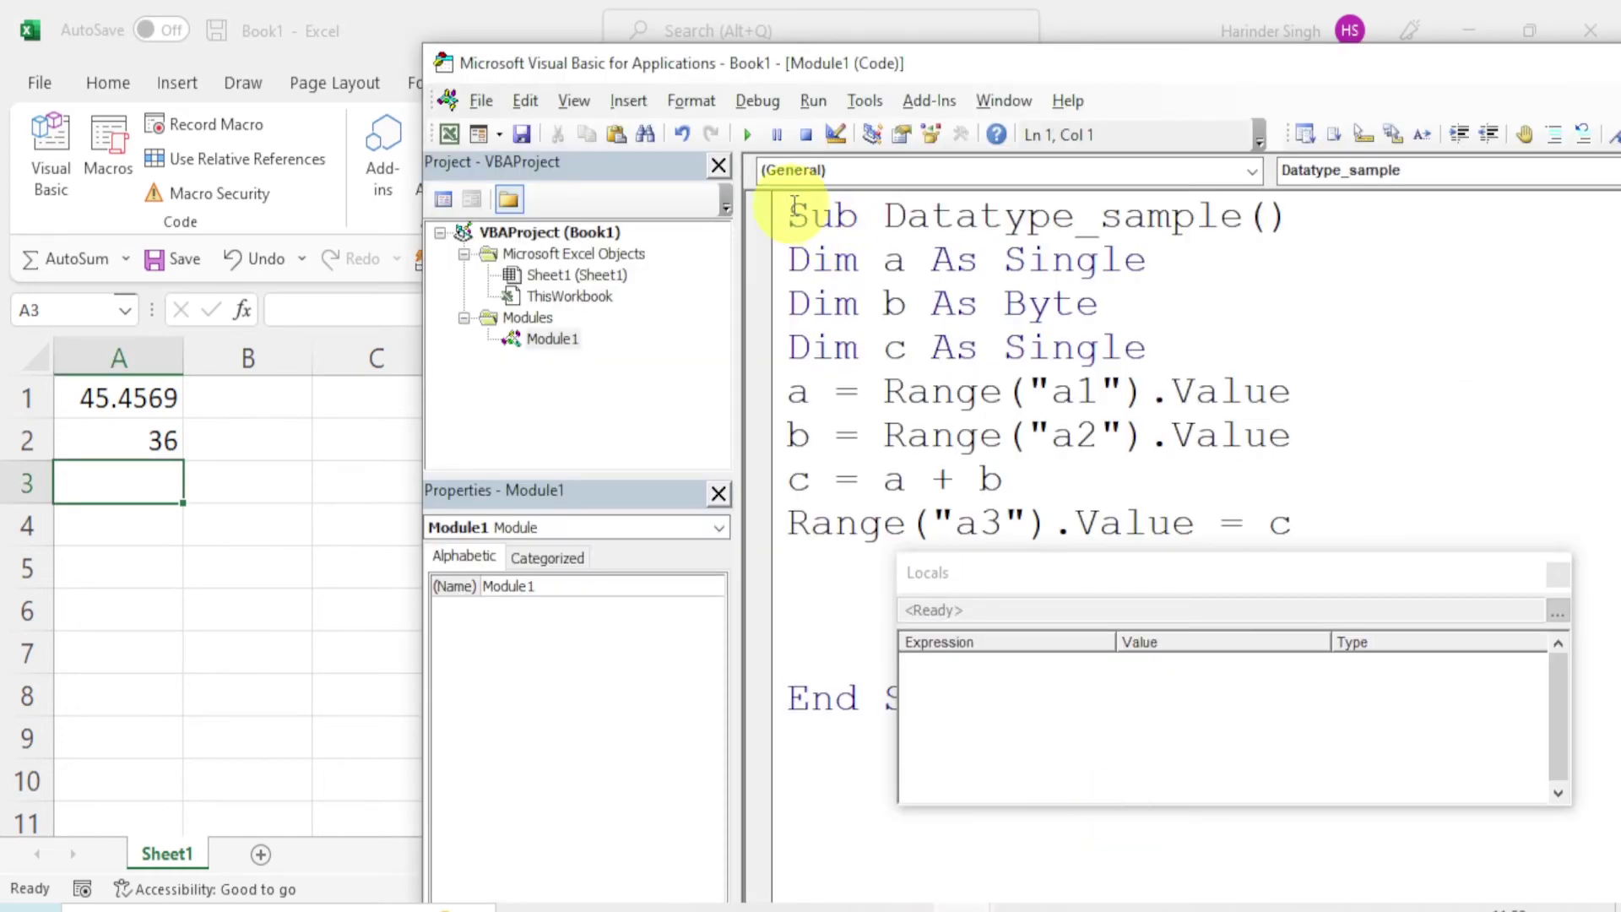
- Step through Datatype_sample so A3 receives 81.4569, then check the worksheet
key("F8")
key("F8")
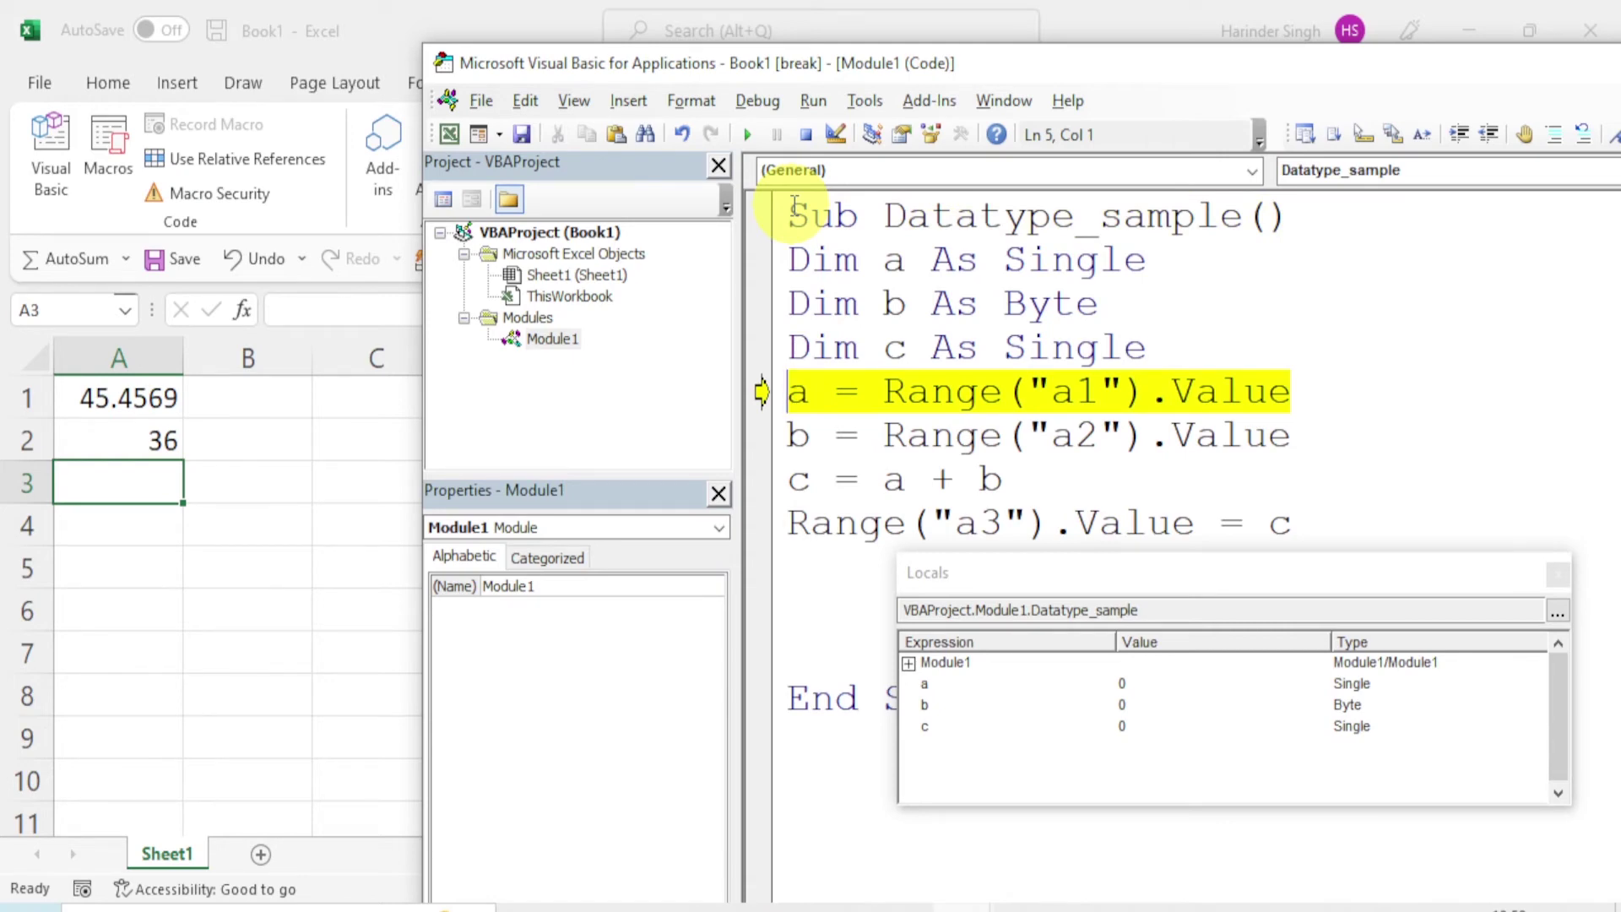
key("F8")
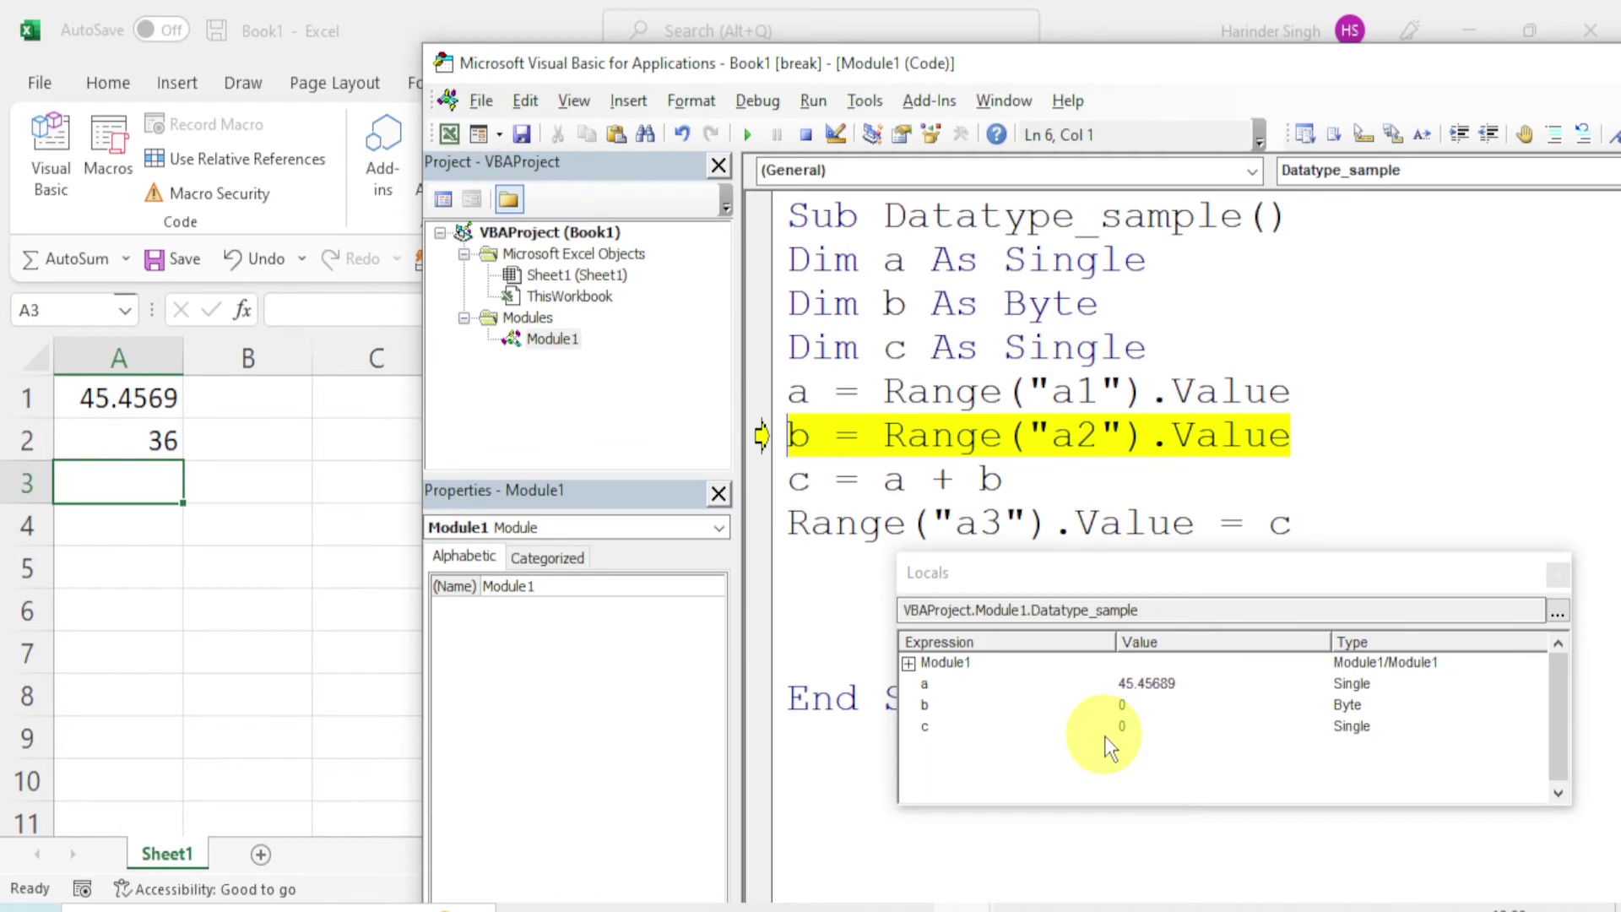
key("F8")
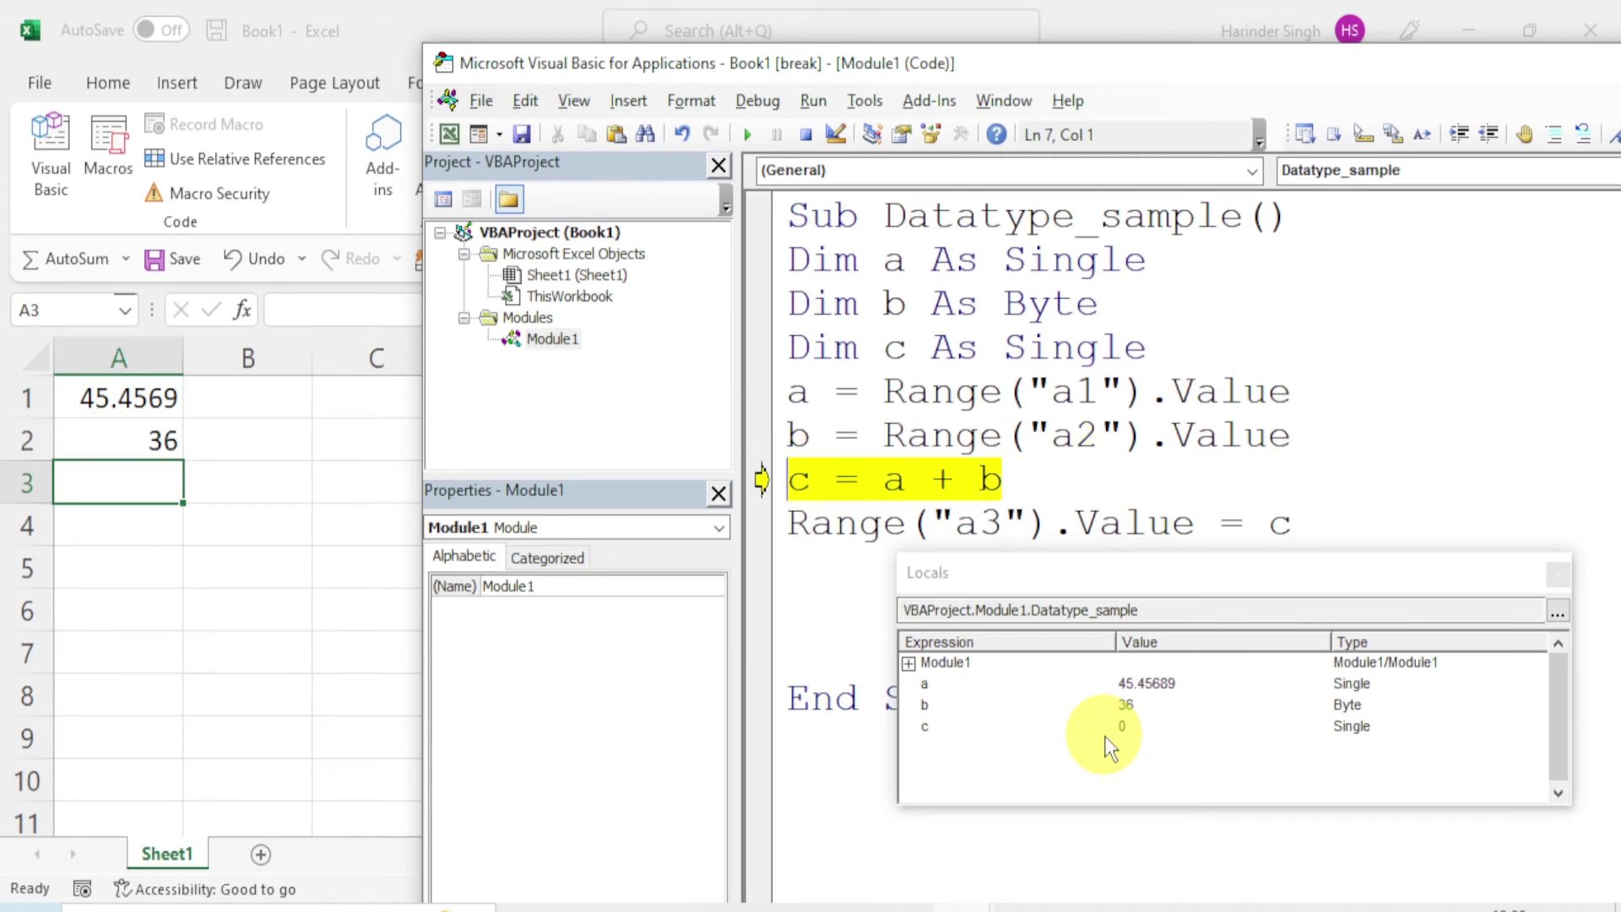
key("F8")
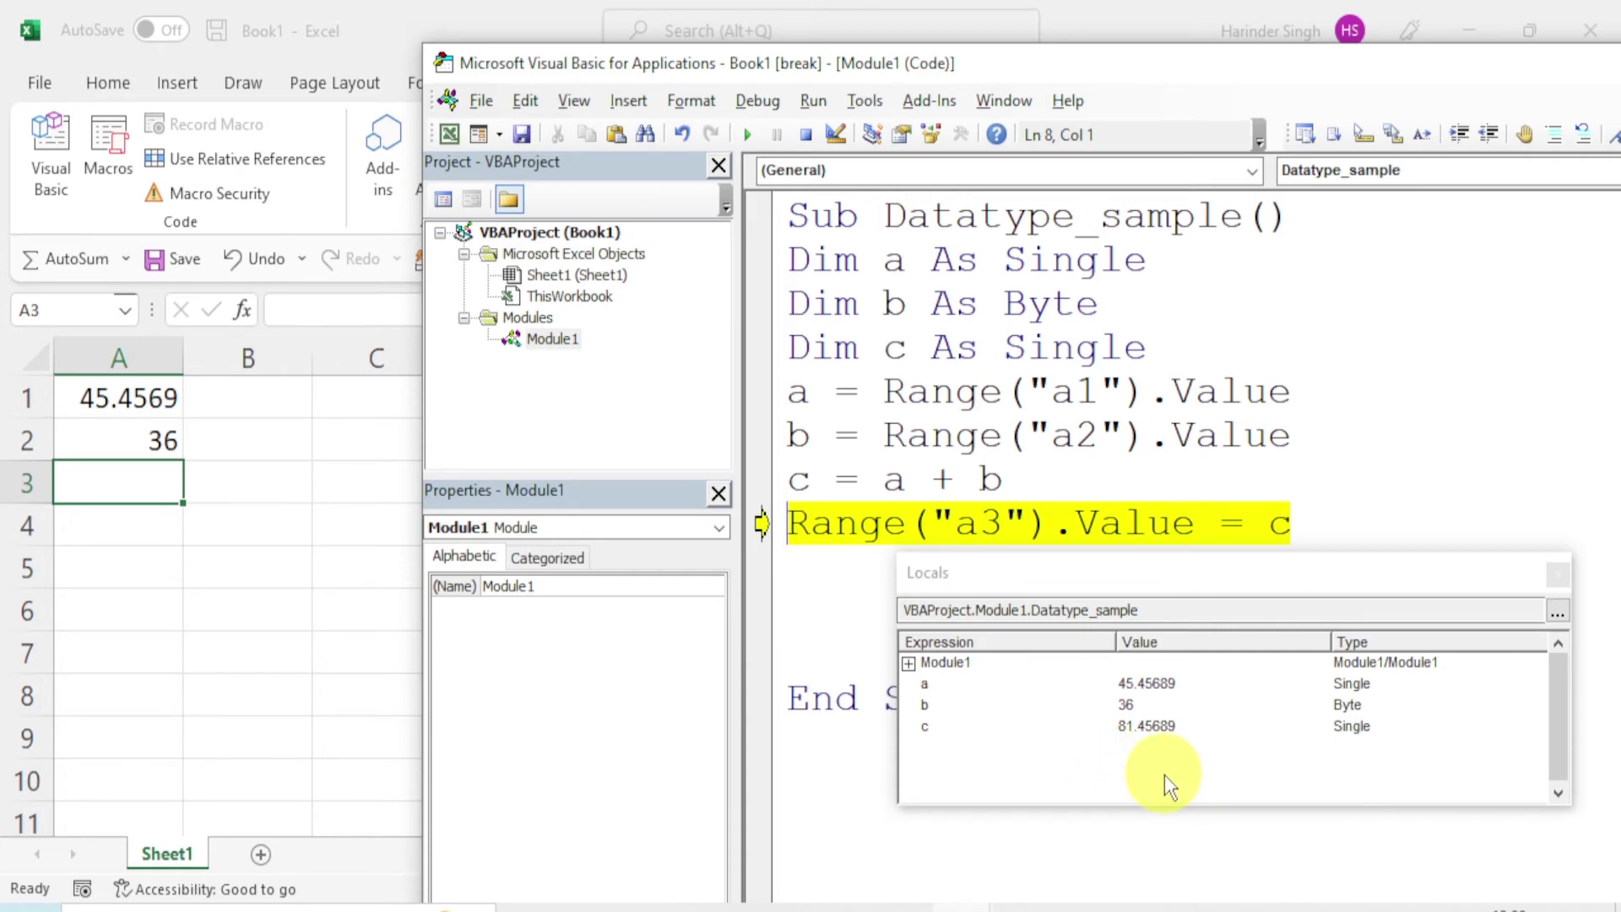
key("F8")
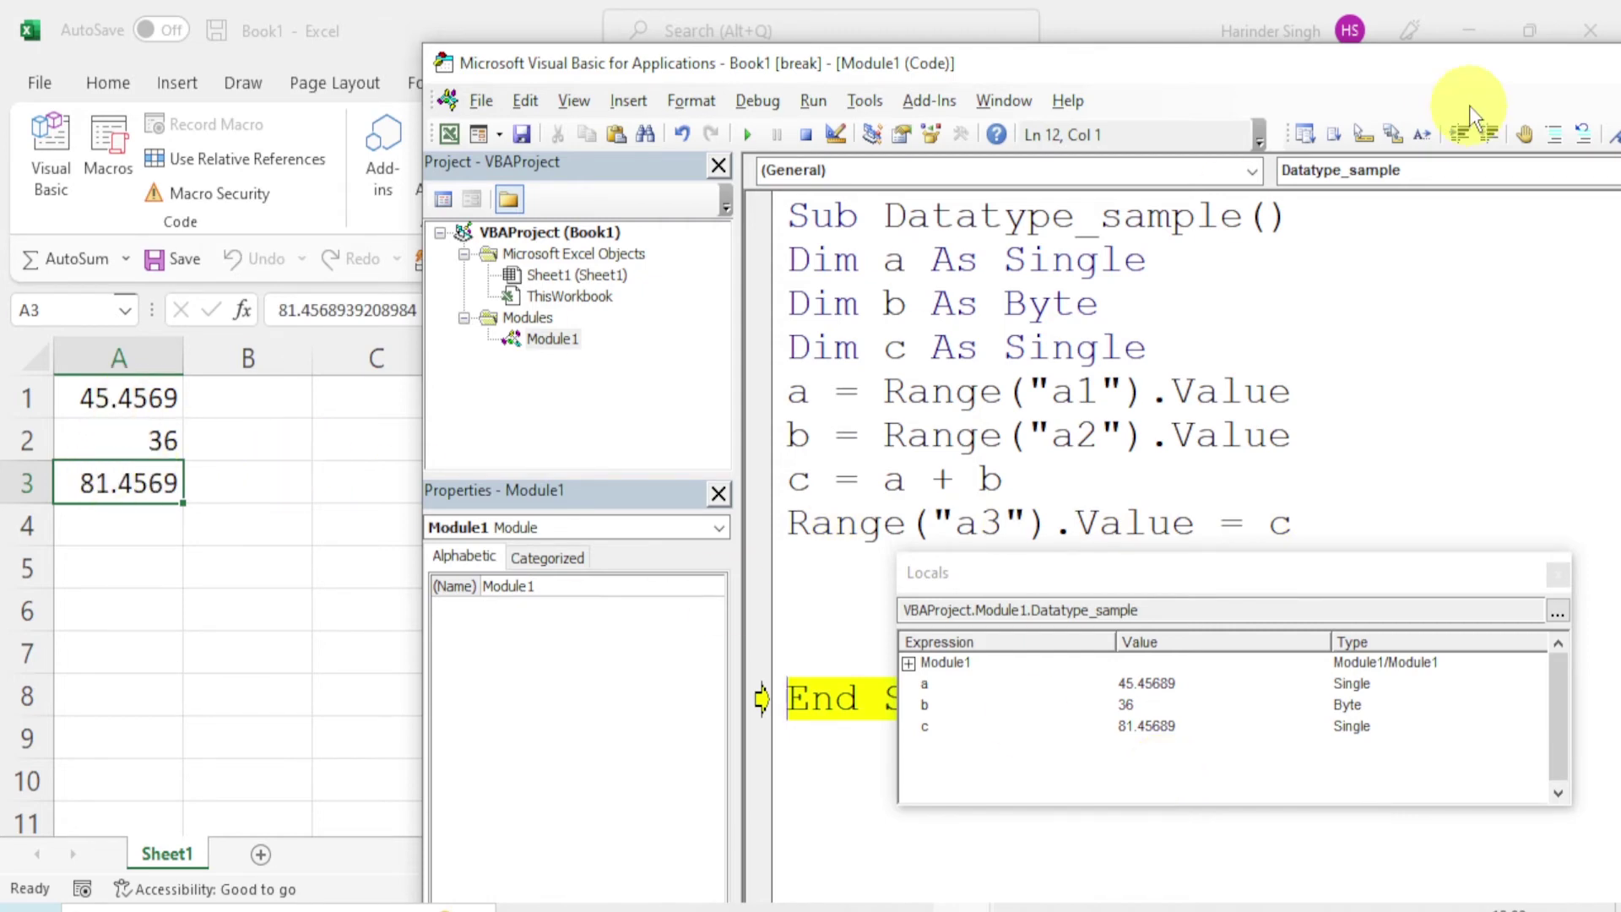
left_click(108, 403)
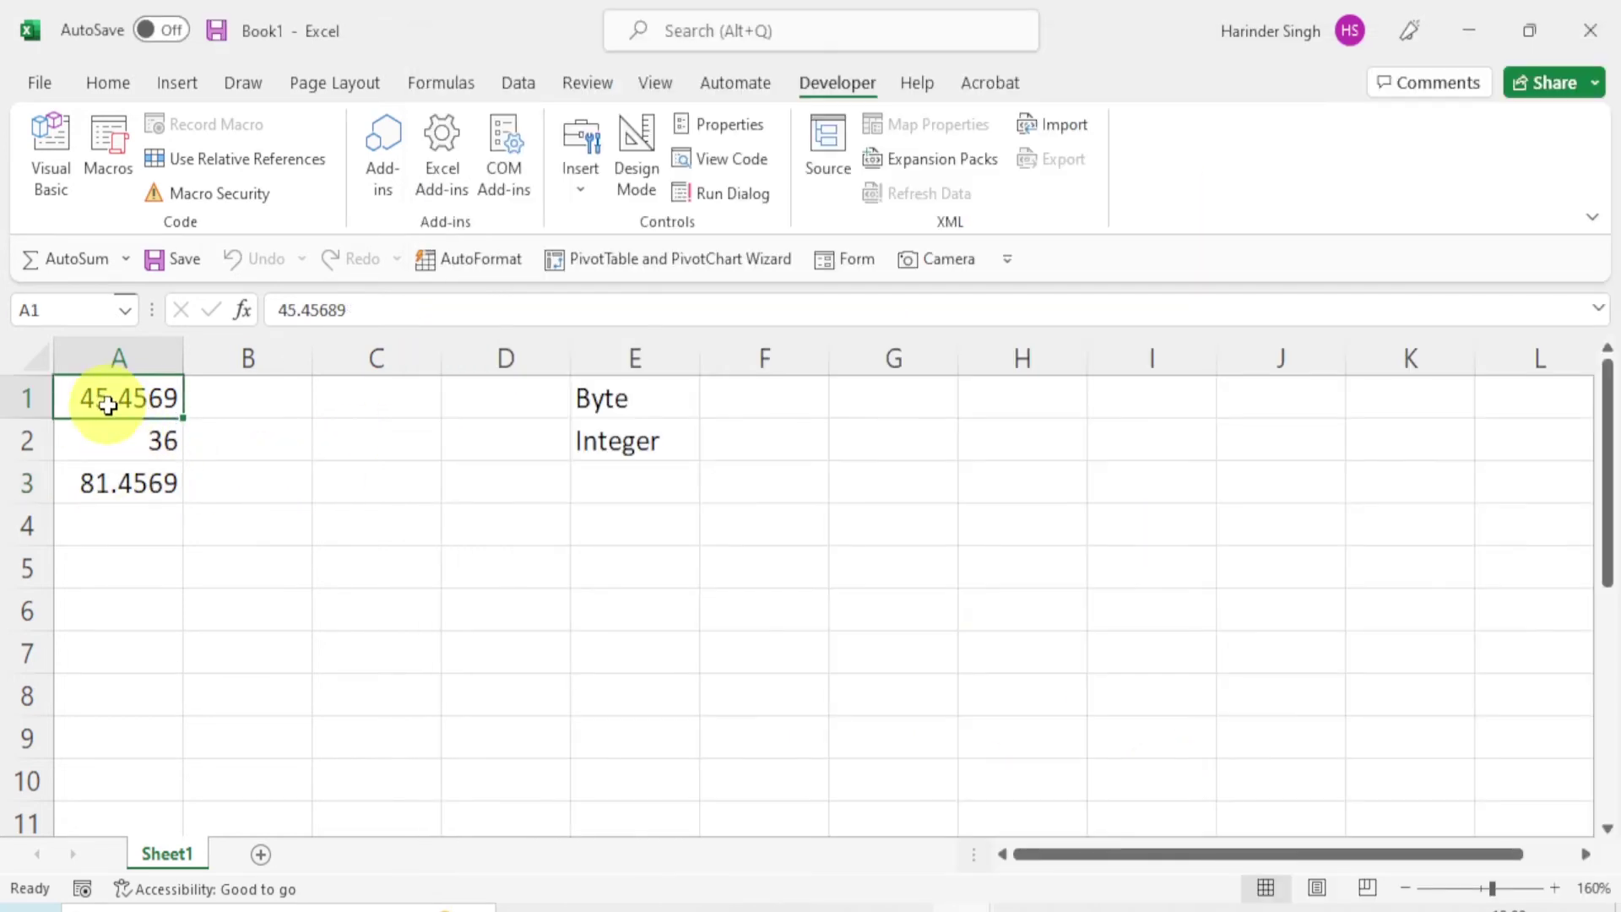
- Format A1 as Number with 7 decimal places so it displays 45.4568900
right_click(108, 405)
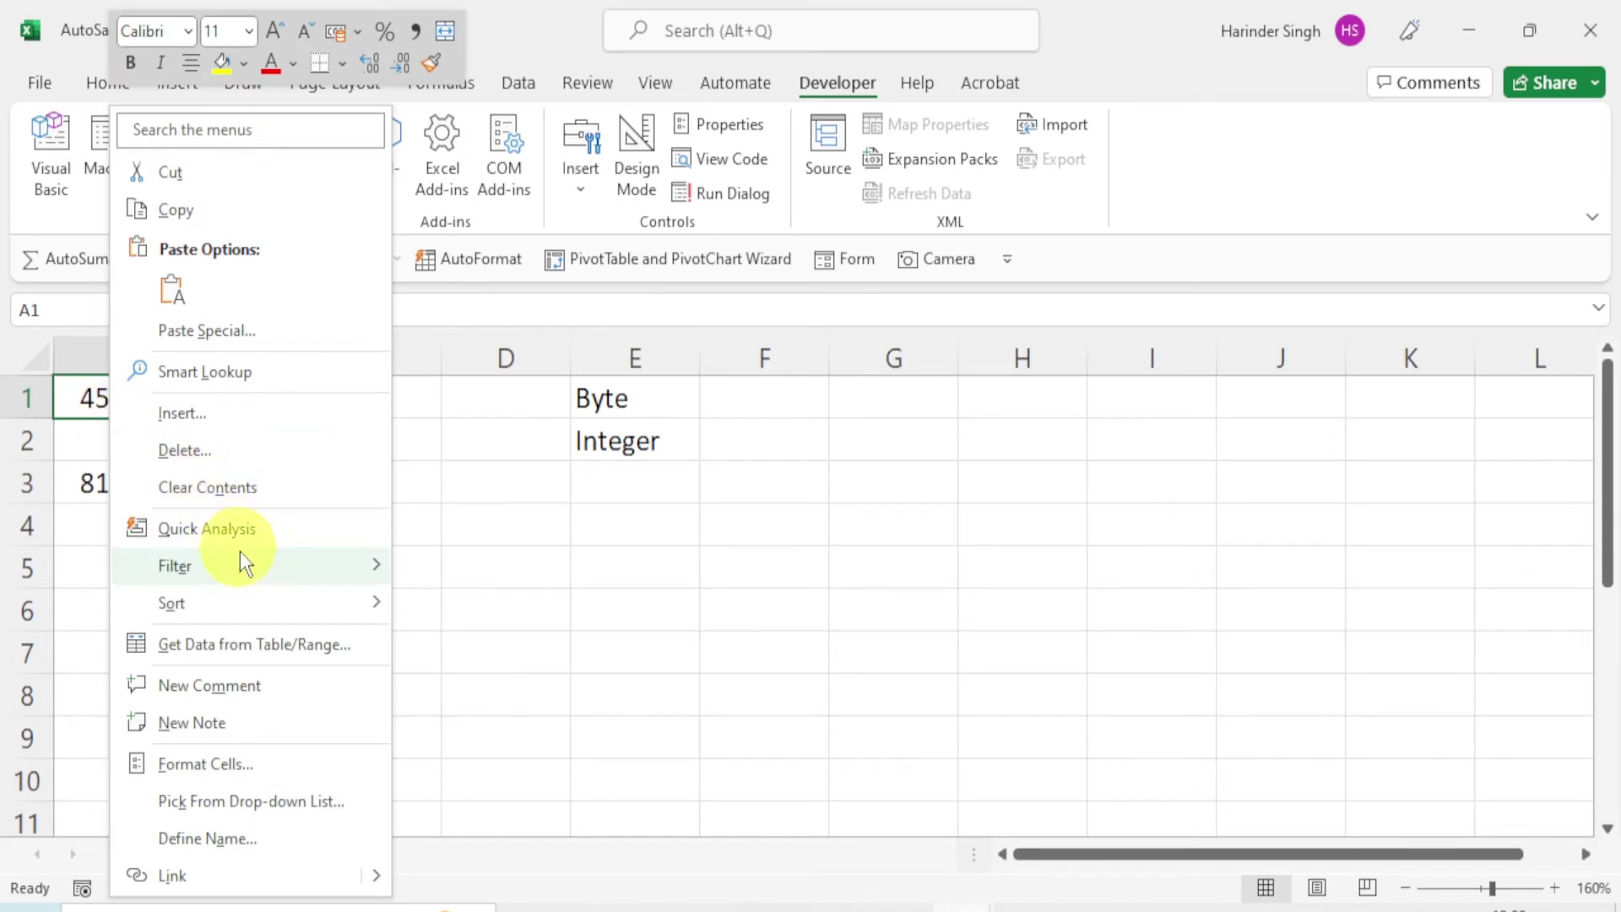
left_click(244, 760)
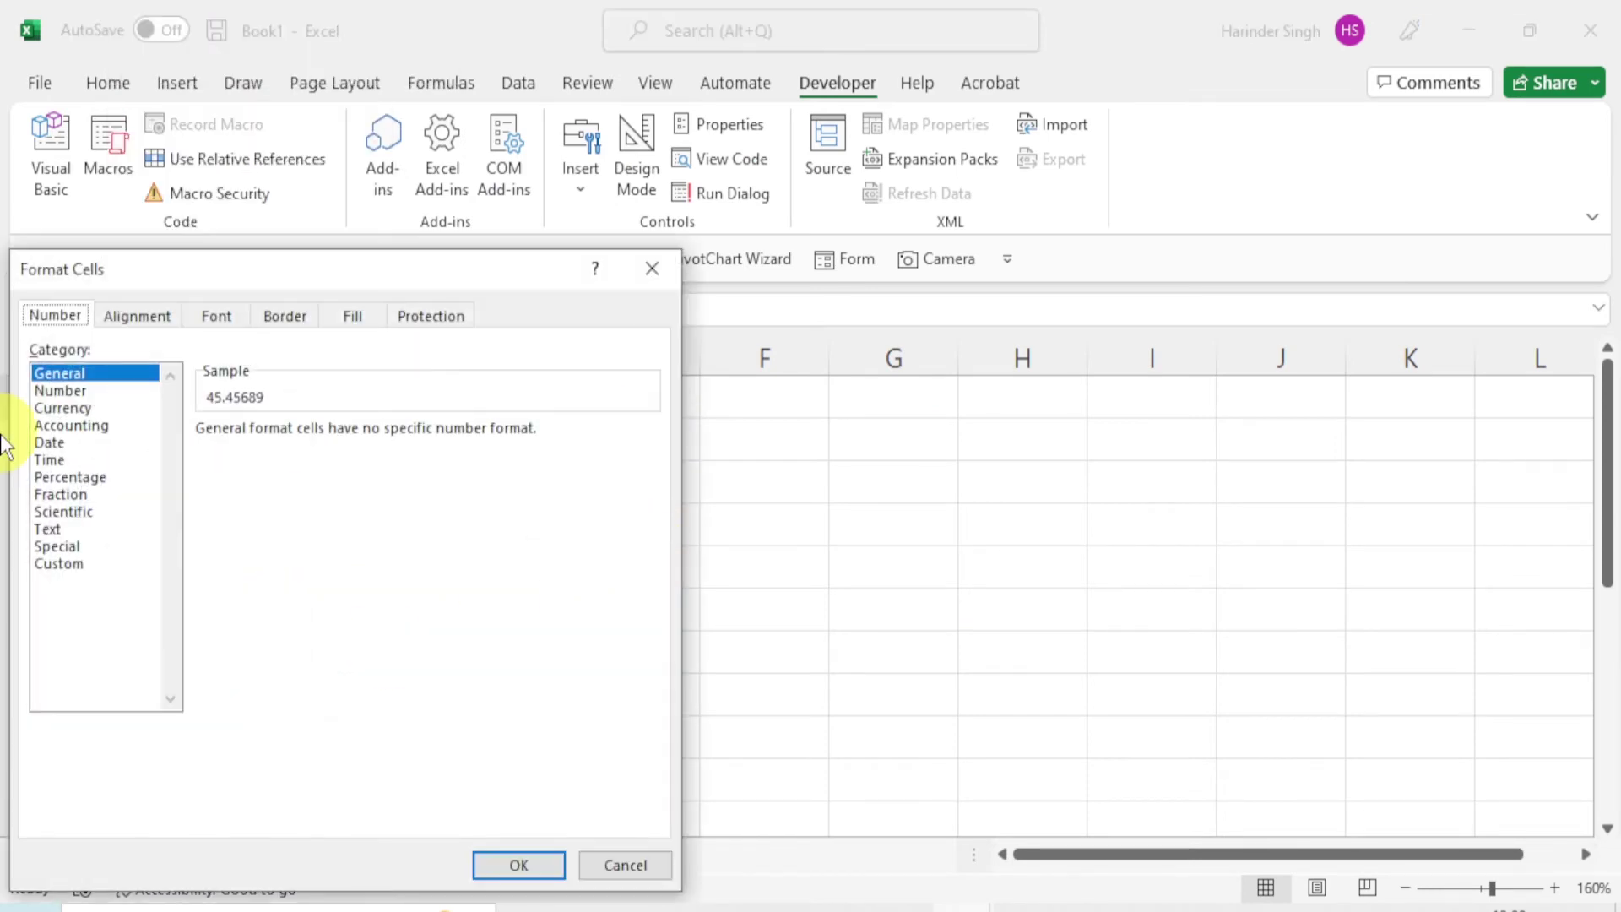
left_click(61, 391)
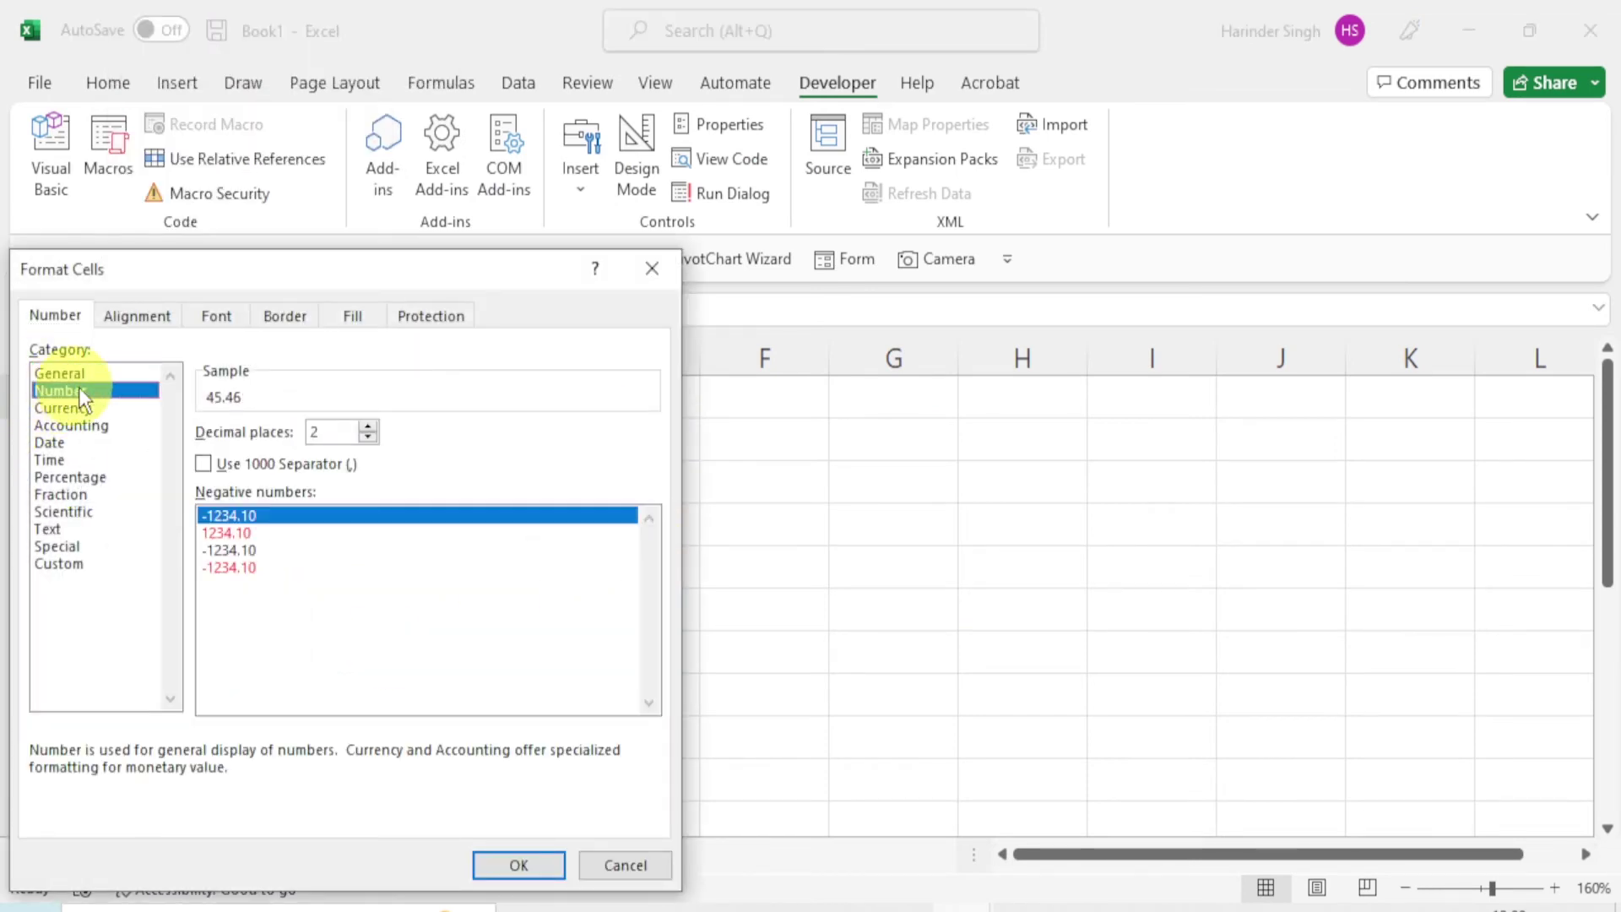
left_click(372, 429)
left_click(372, 429)
left_click(371, 429)
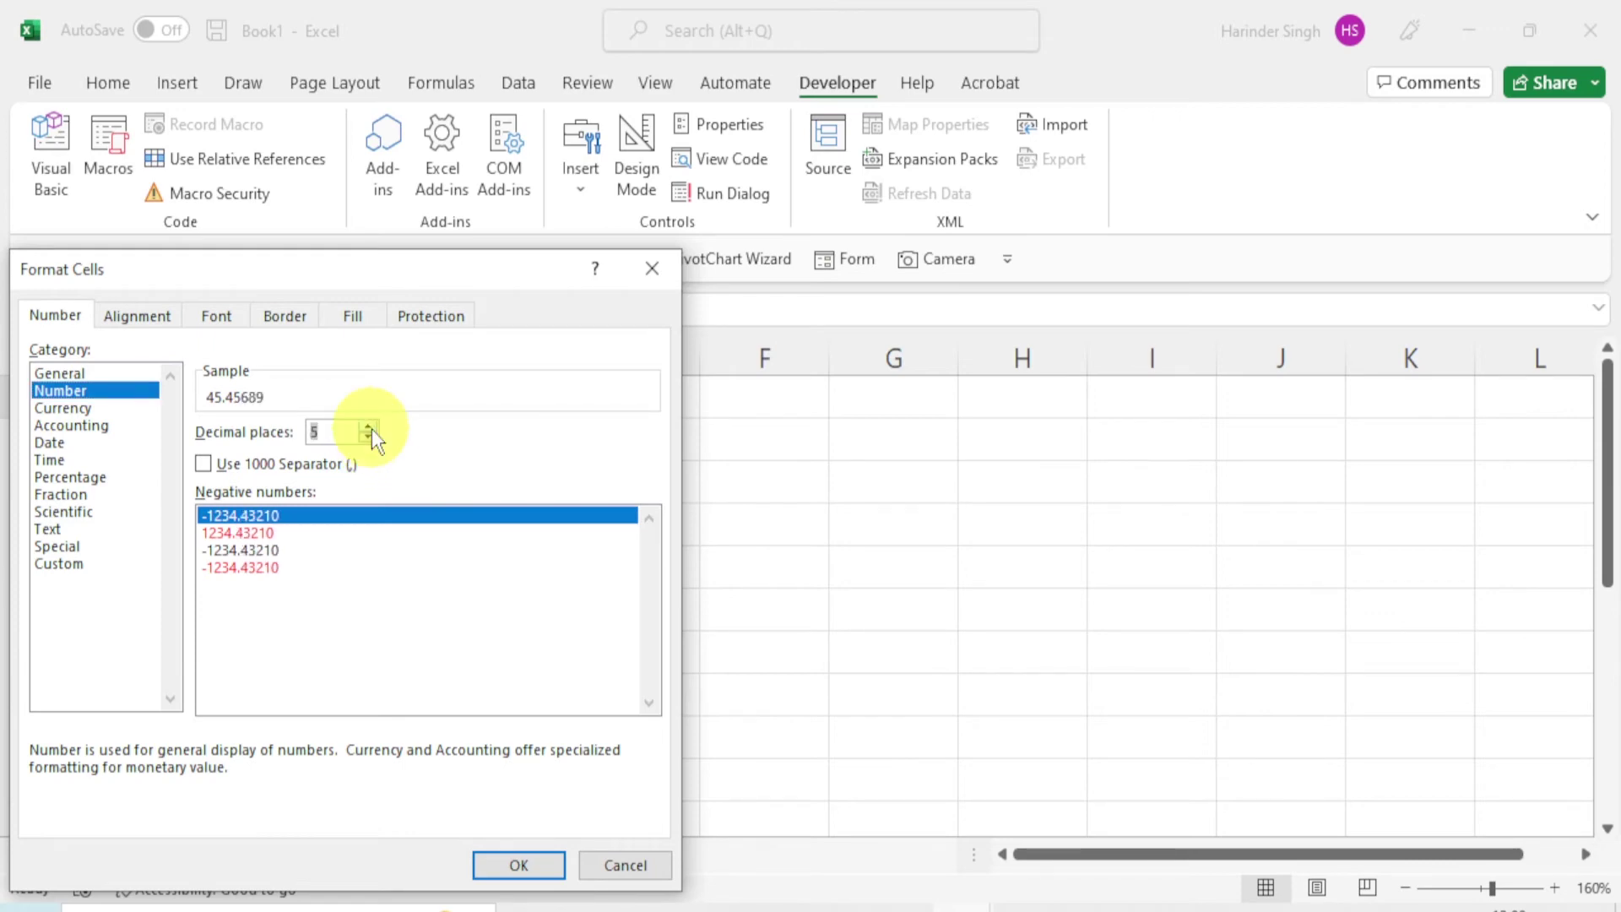
left_click(372, 428)
left_click(372, 428)
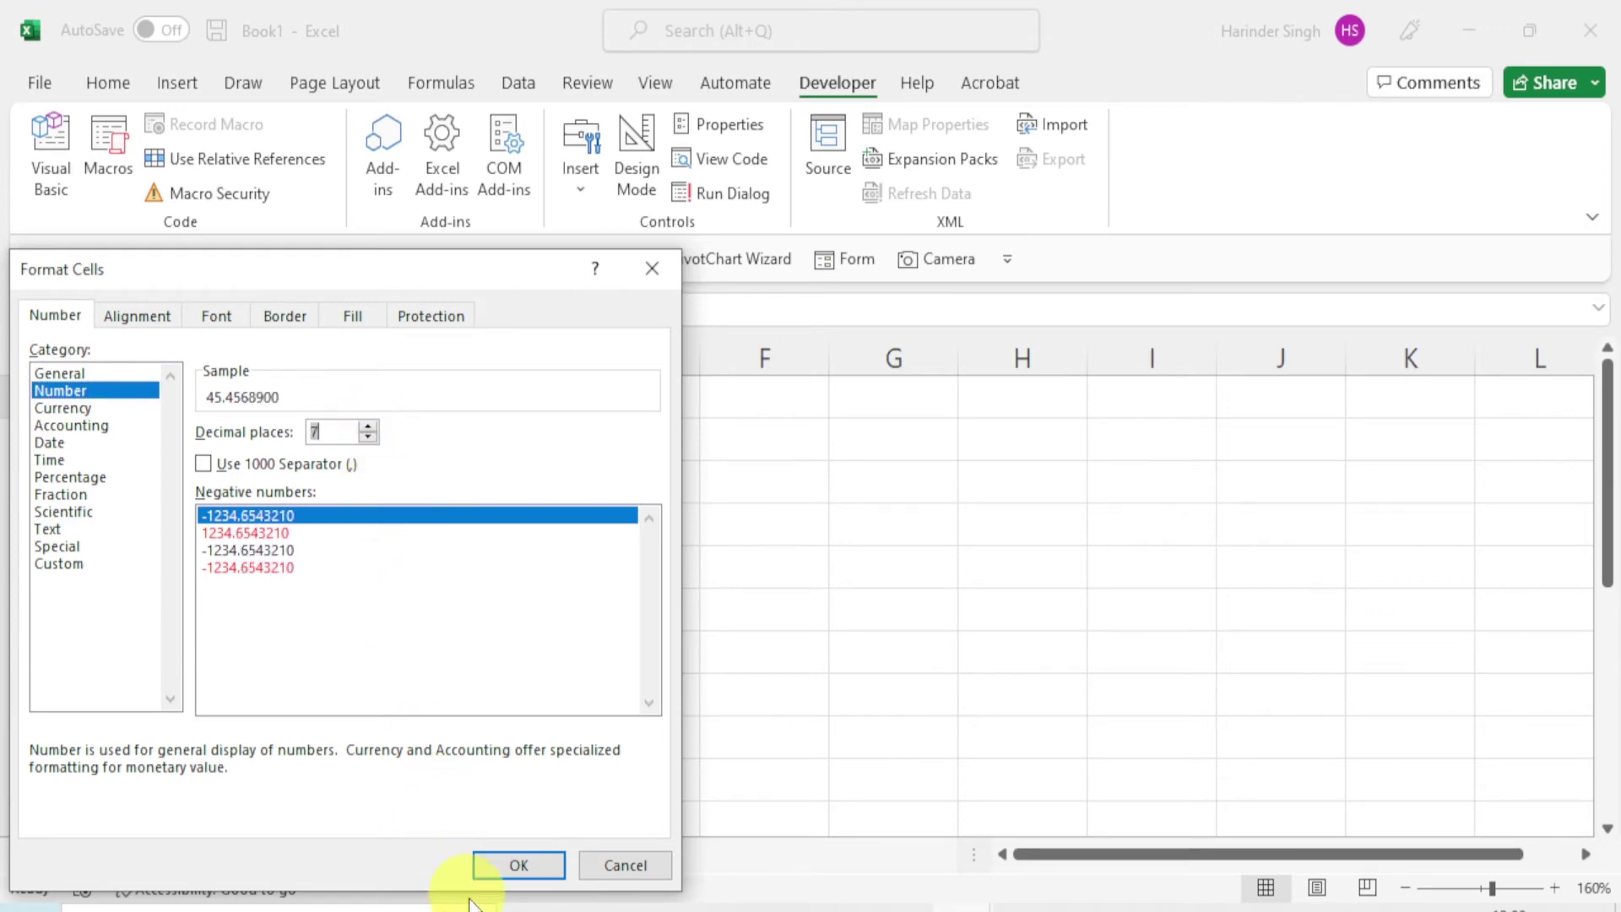
left_click(511, 862)
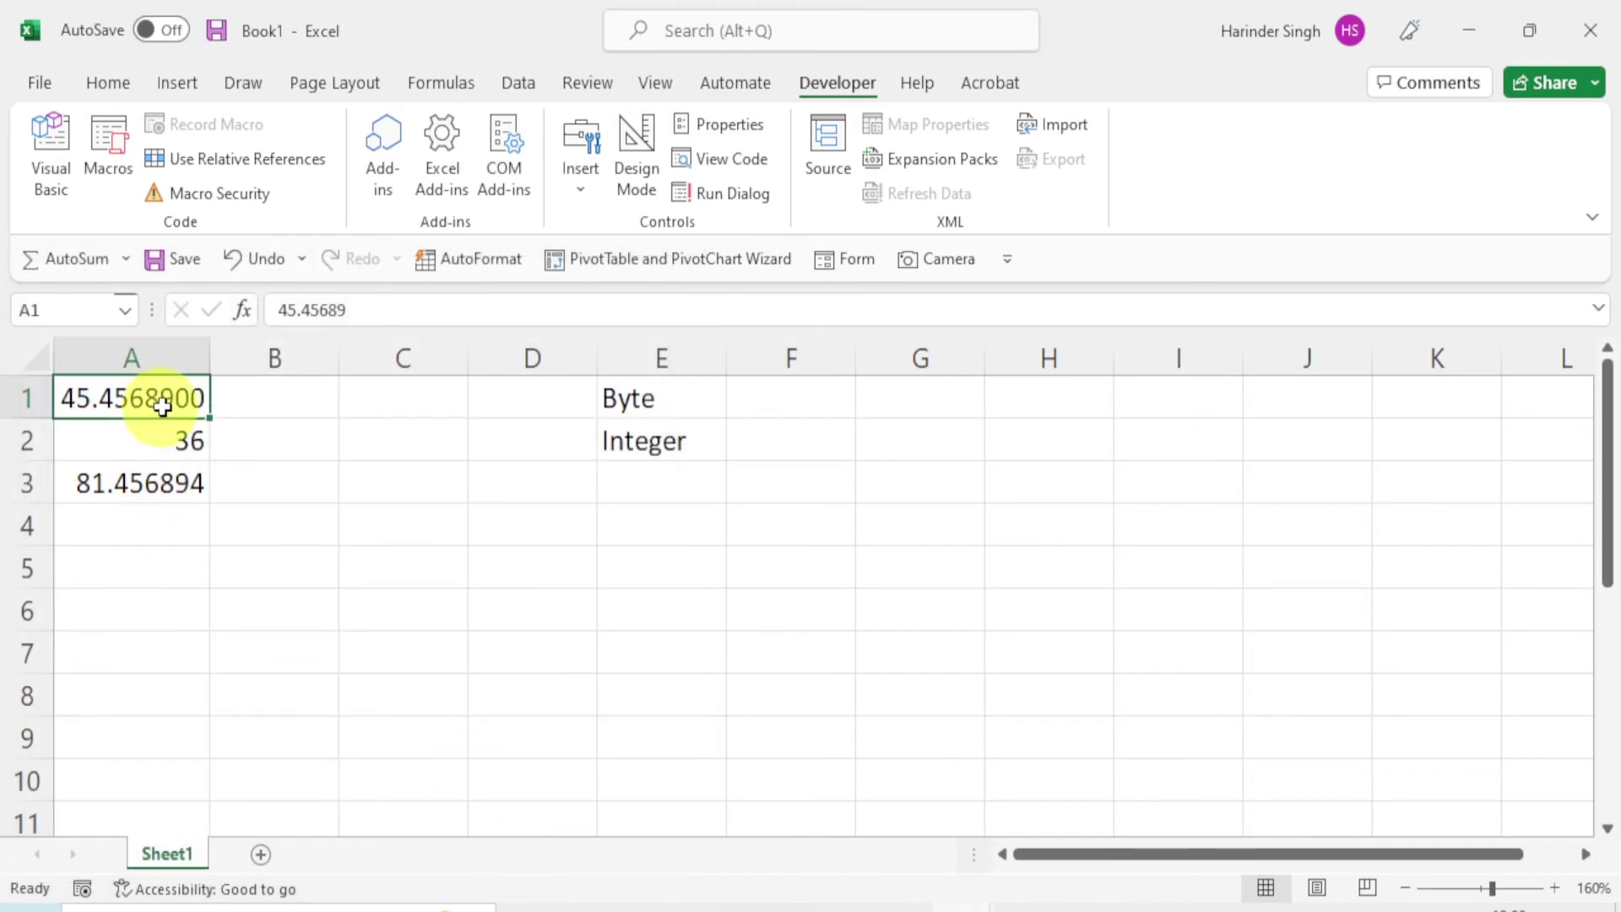
left_click(199, 398)
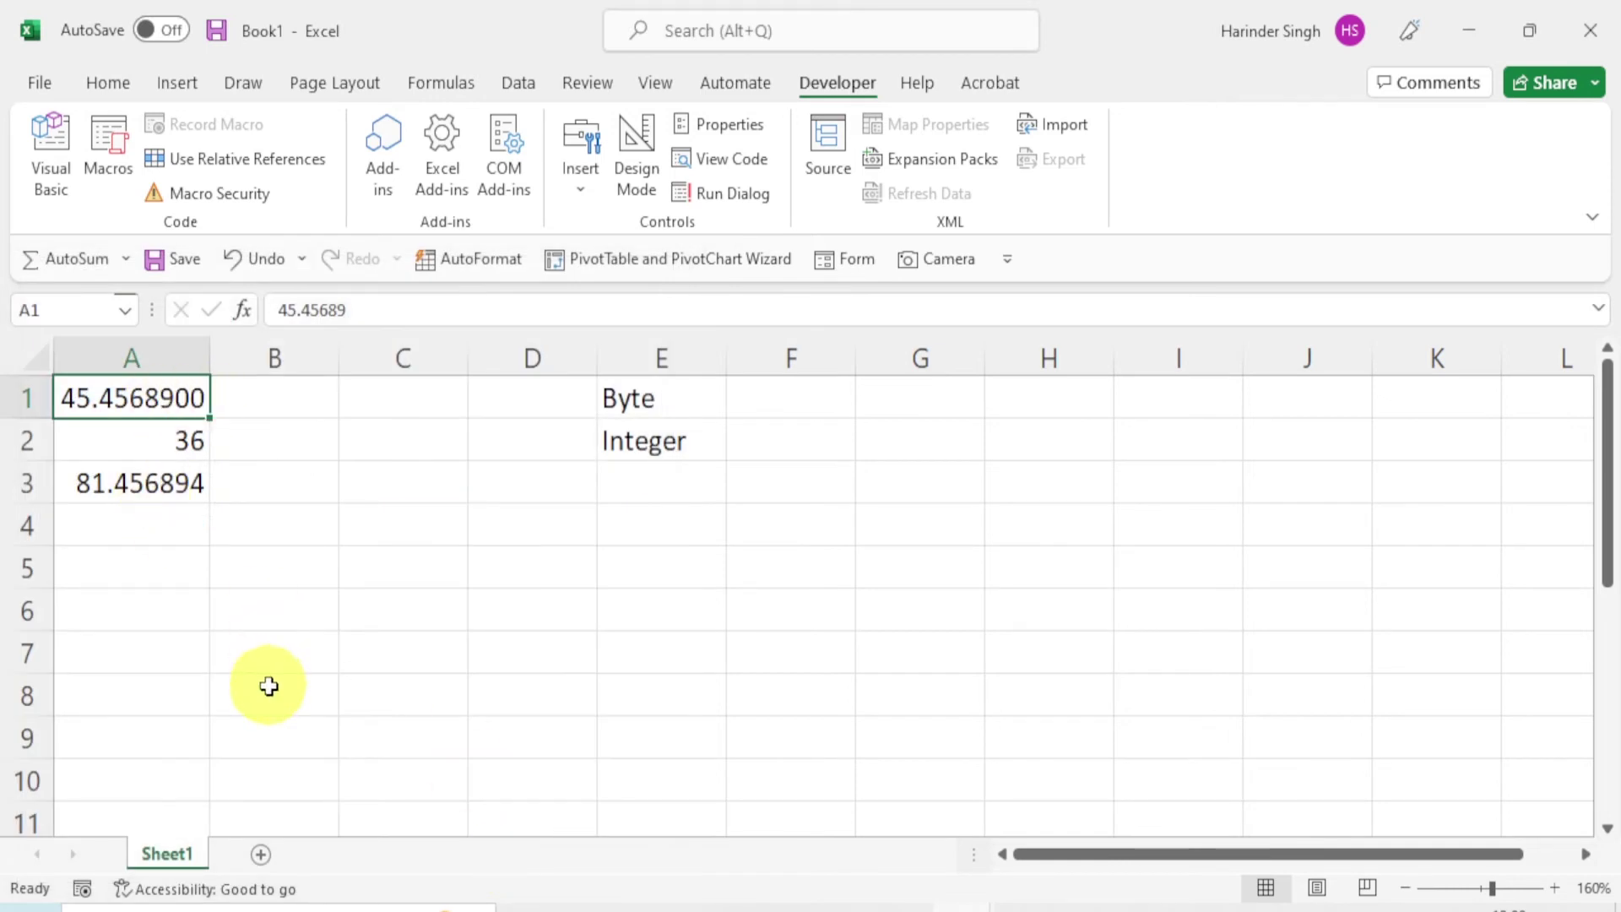
- Append 52 to A1's value so it reads 45.4568952
left_click(374, 315)
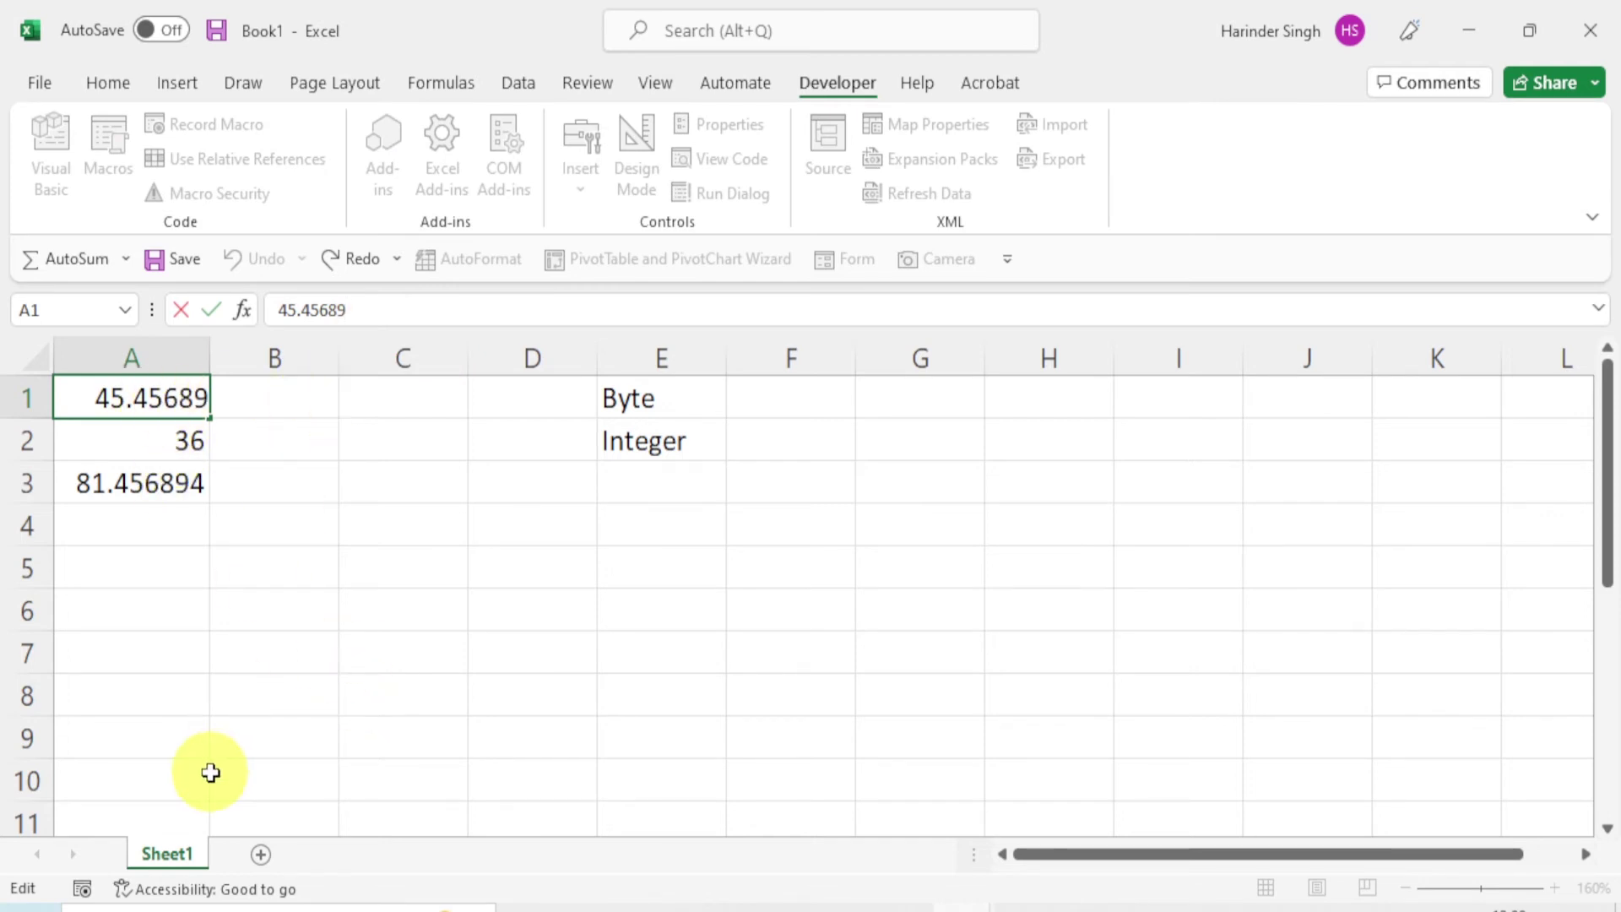
type("52")
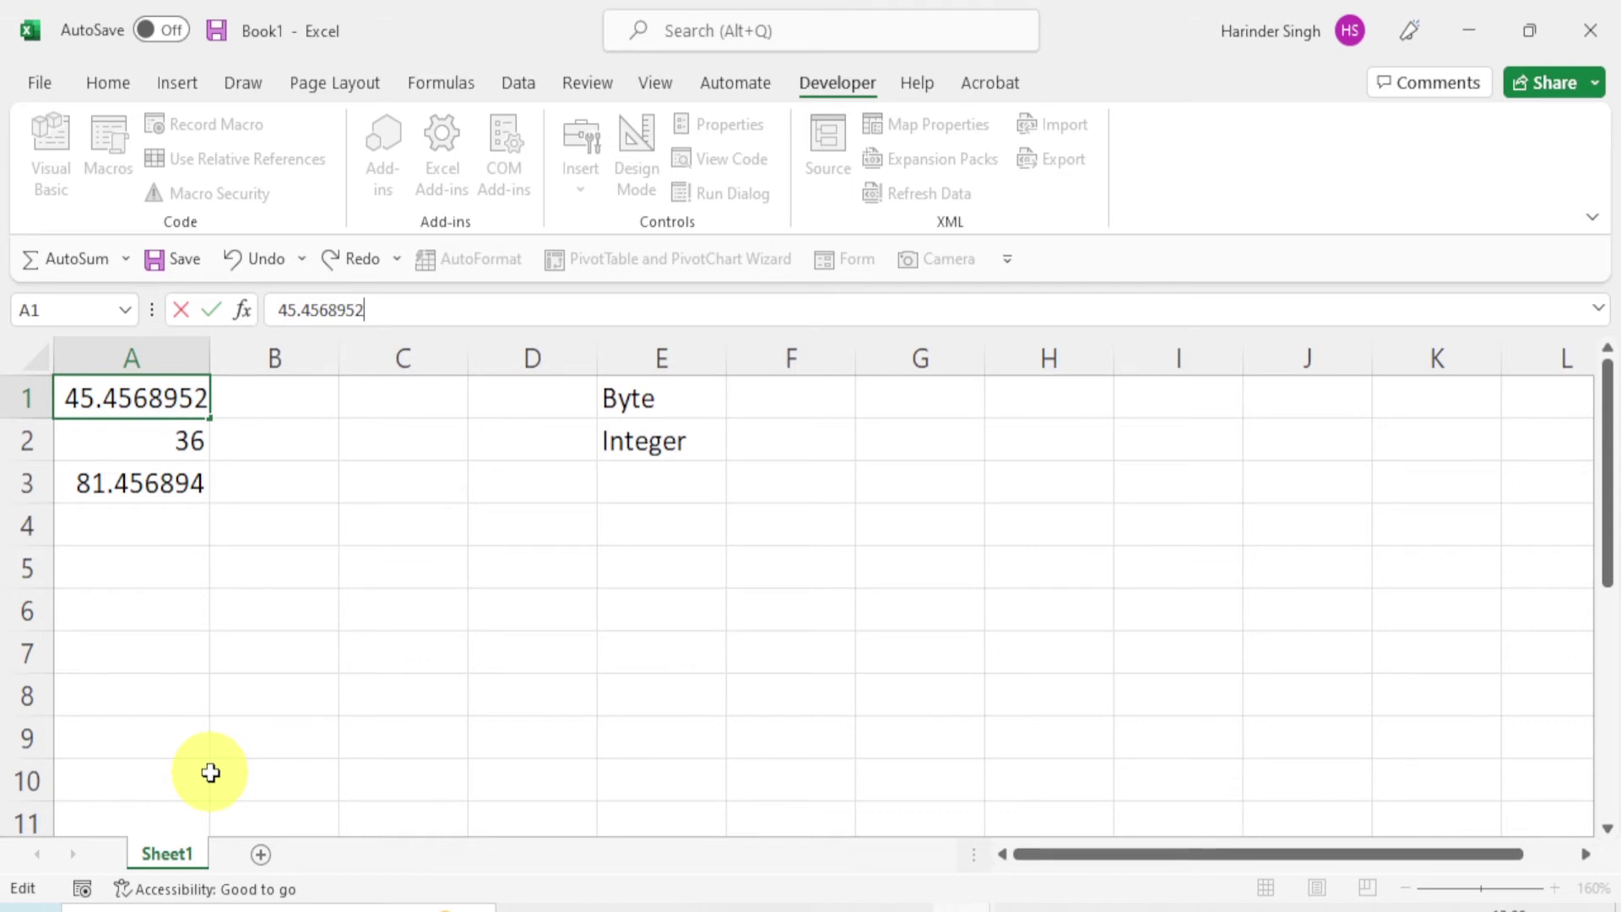
double_click(161, 399)
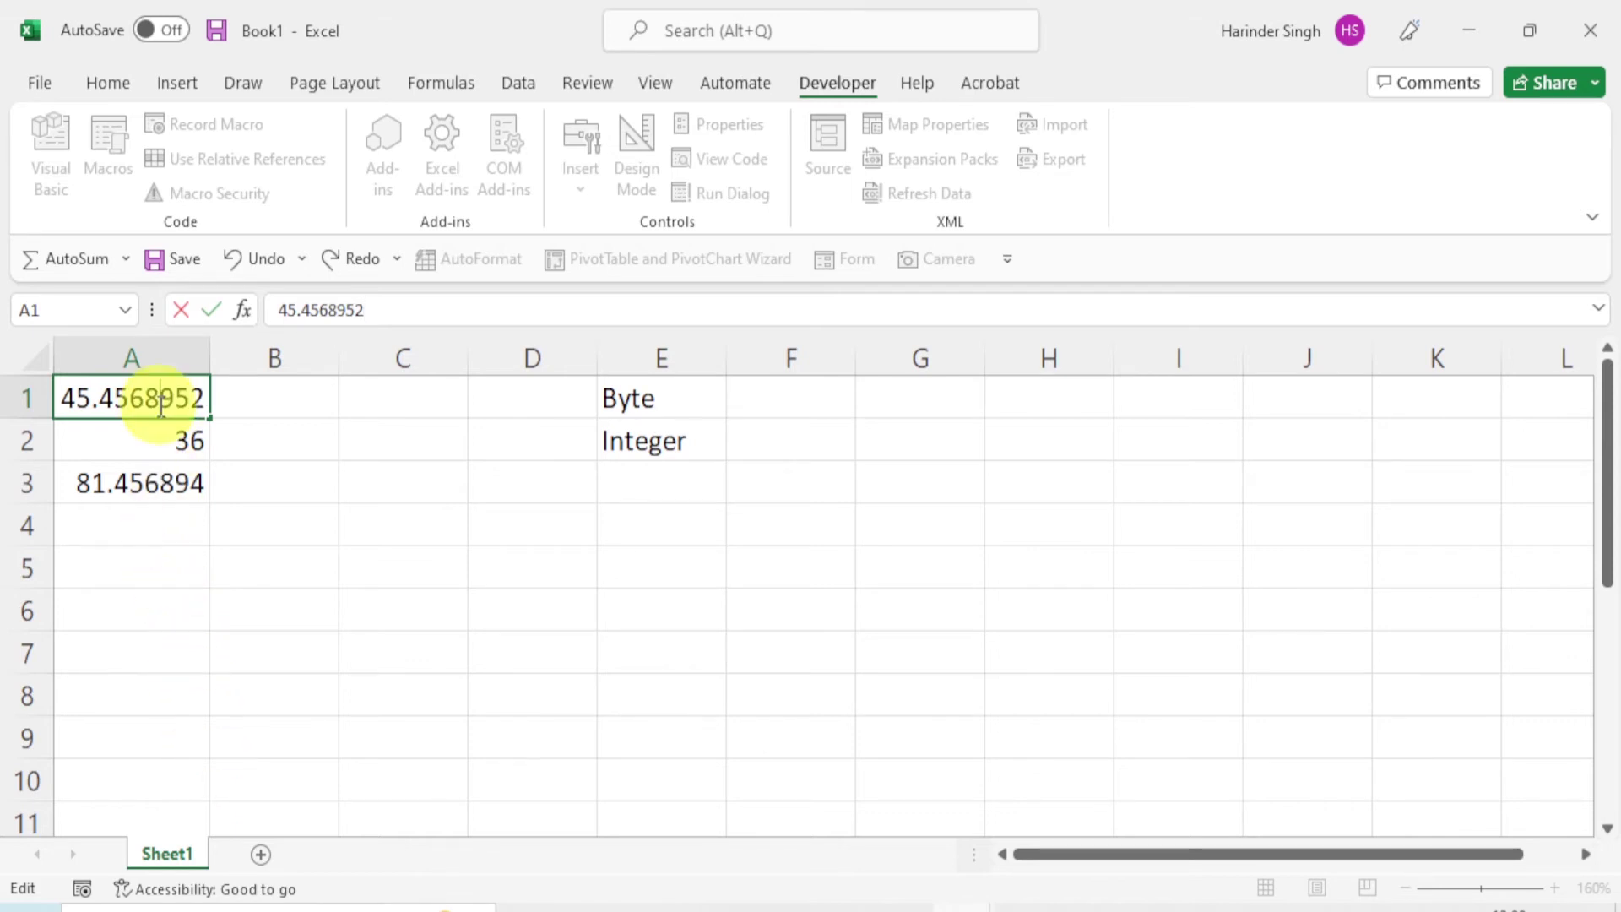
- Copy A1's seven-decimal number format to A3 with Format Painter
left_click(129, 492)
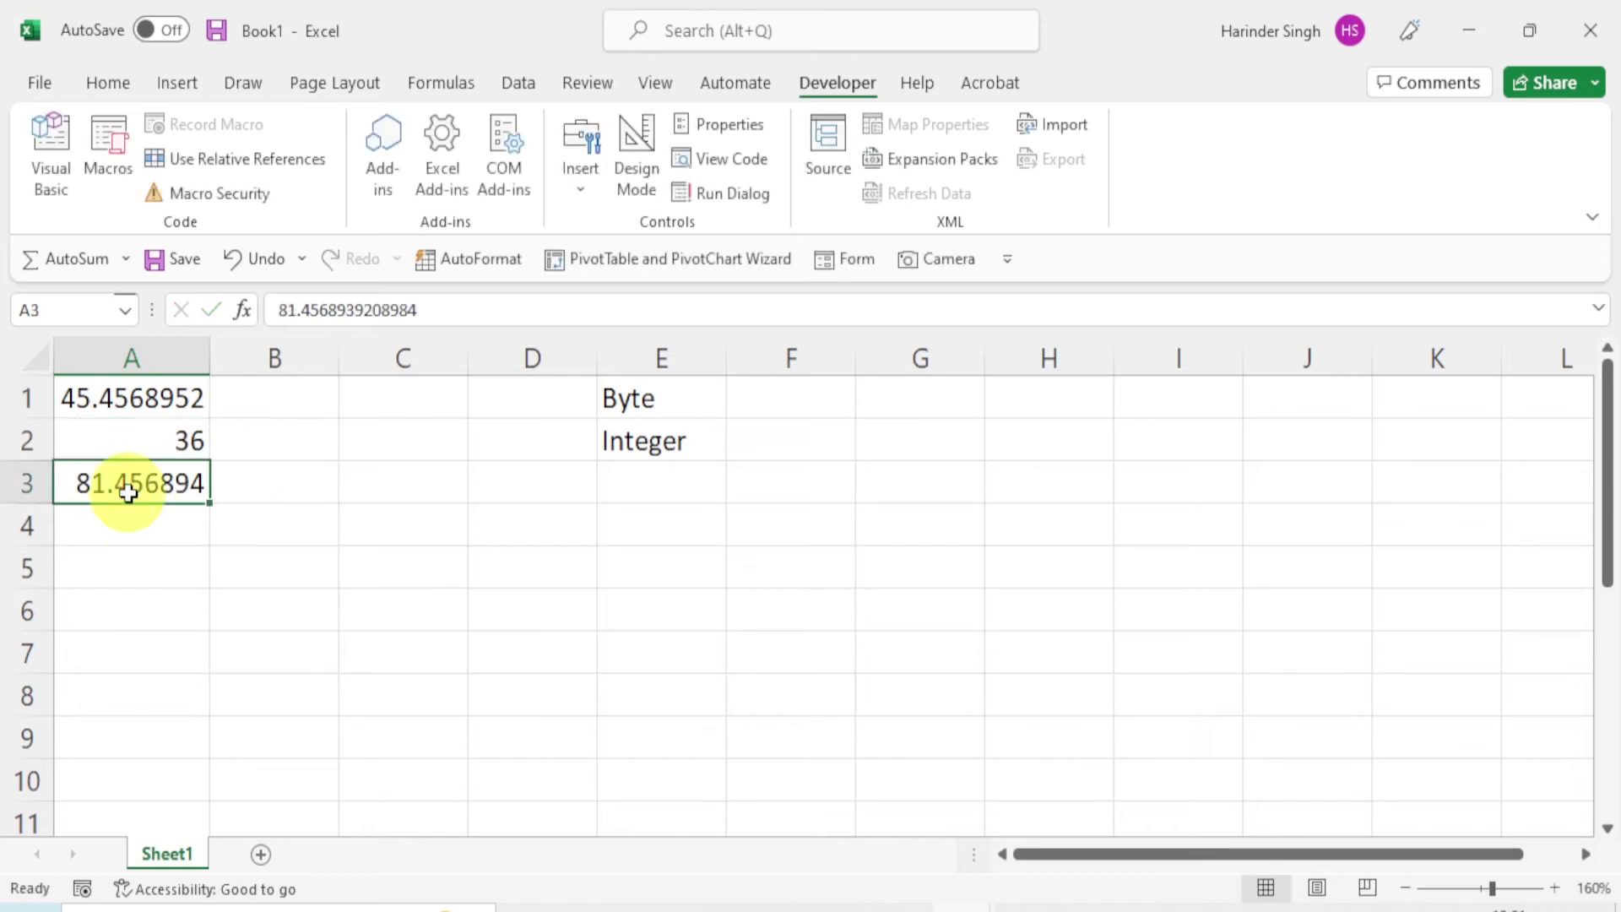
left_click(130, 394)
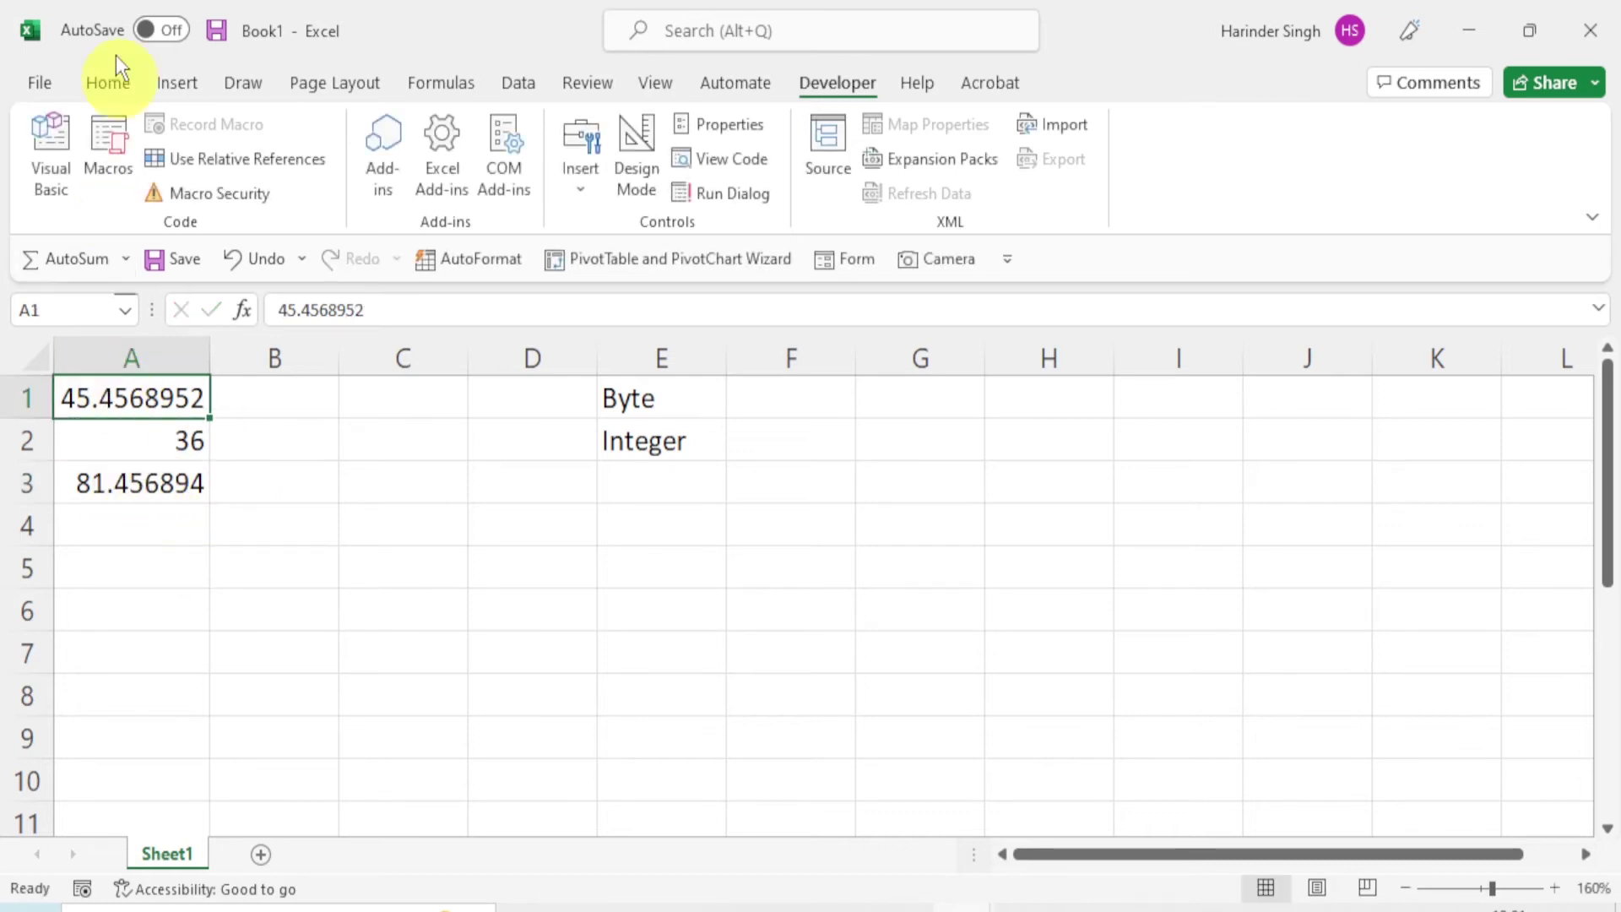
left_click(98, 82)
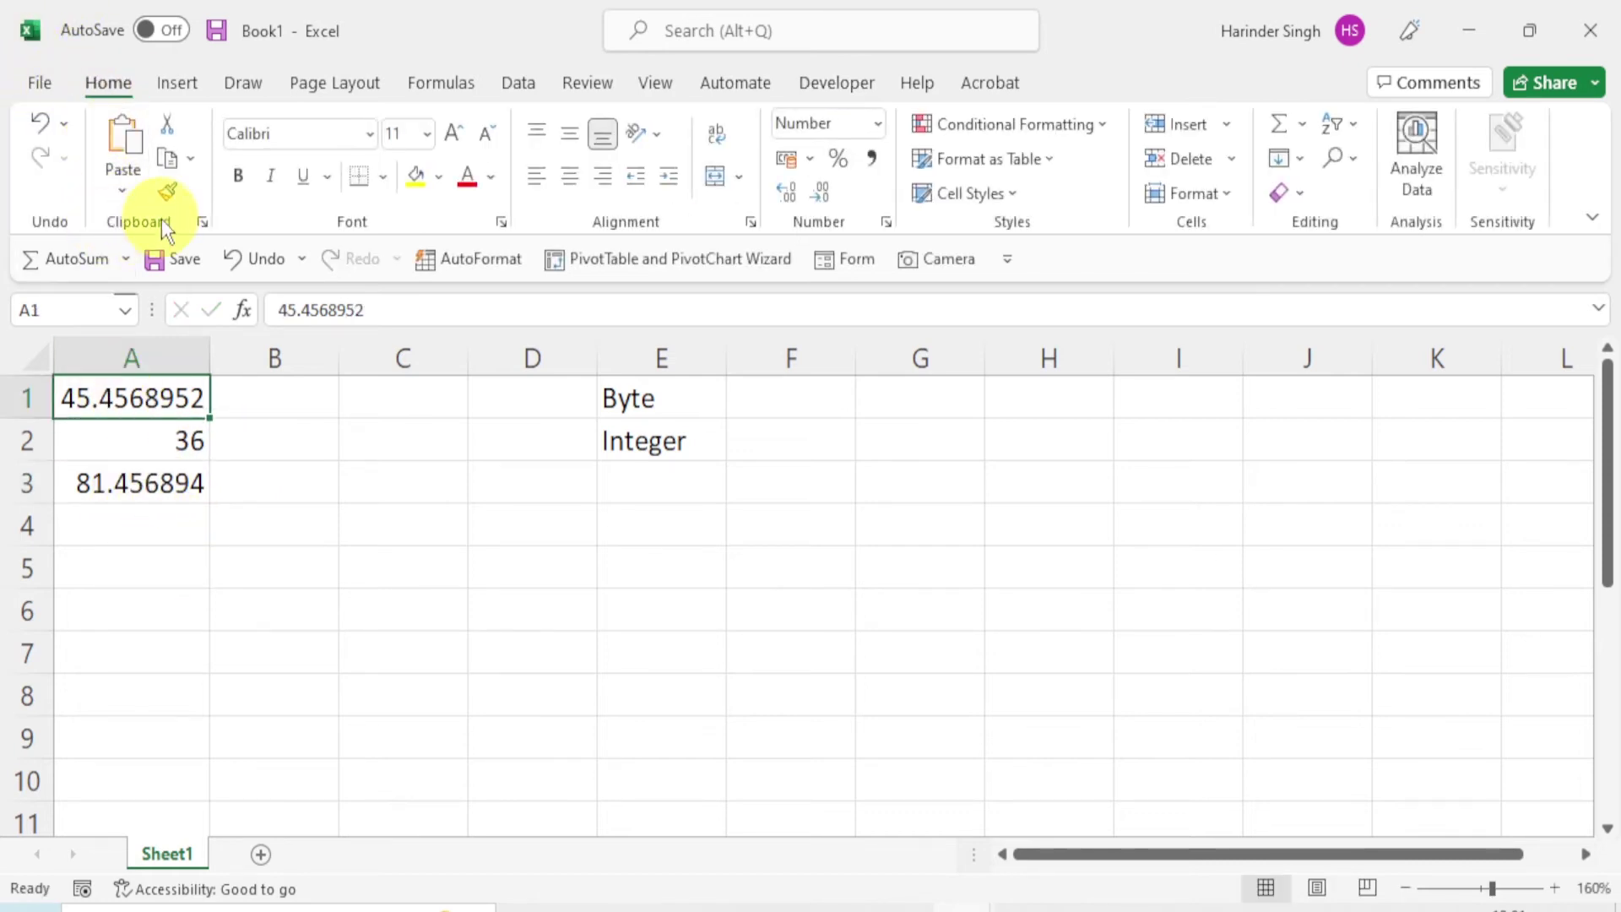
left_click(166, 184)
left_click(131, 482)
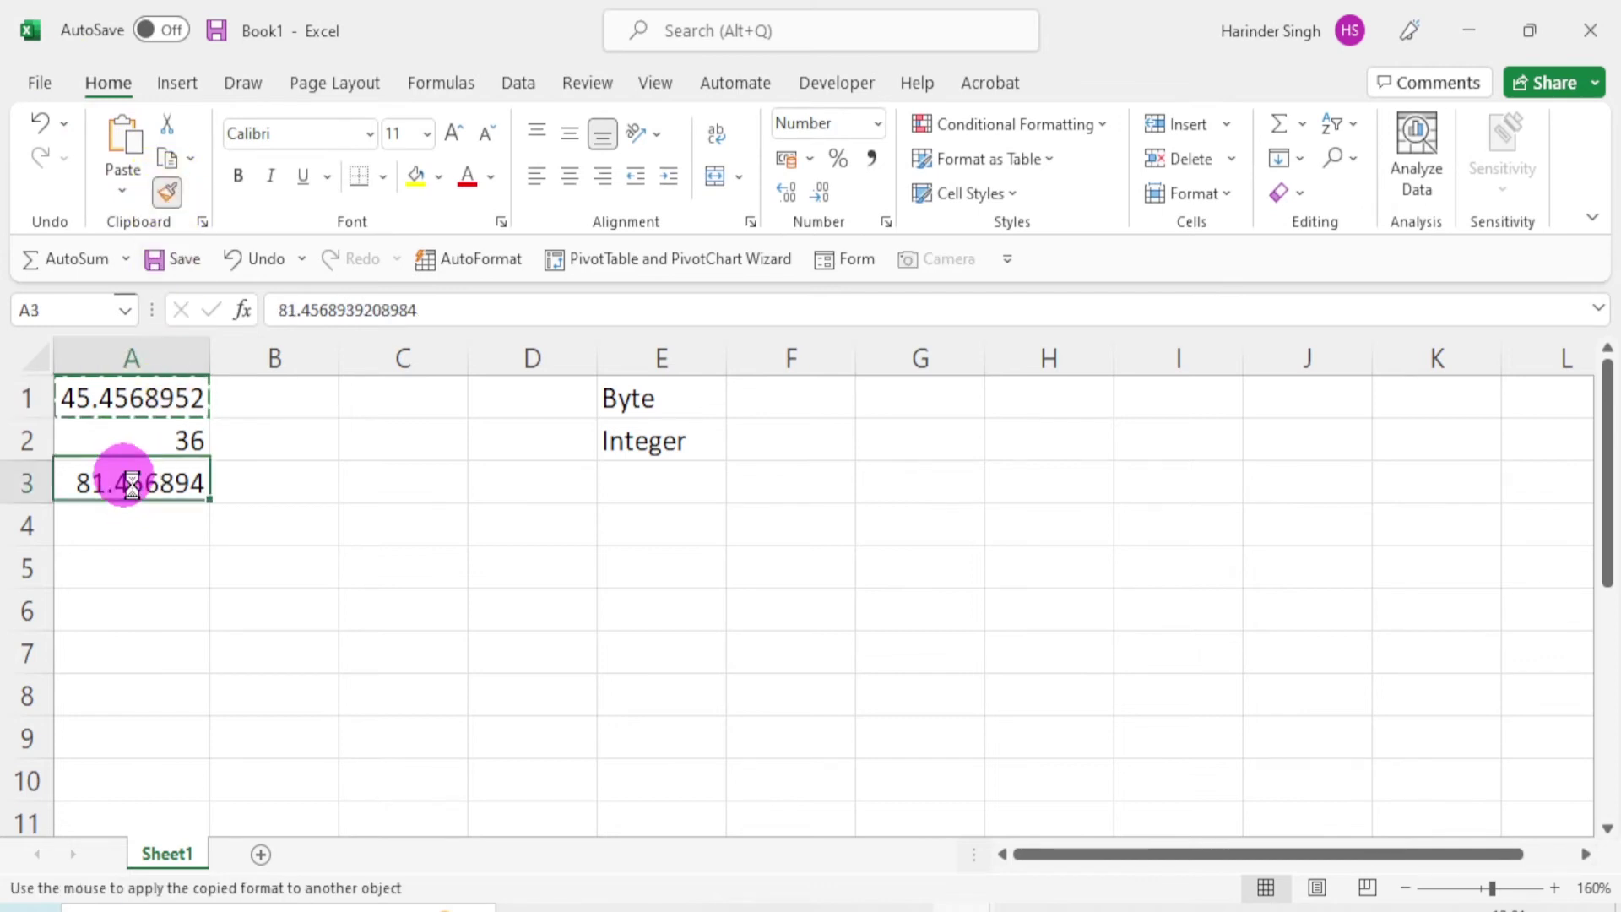
- Select A3 and delete its contents so it is empty
left_click(169, 562)
left_click(161, 397)
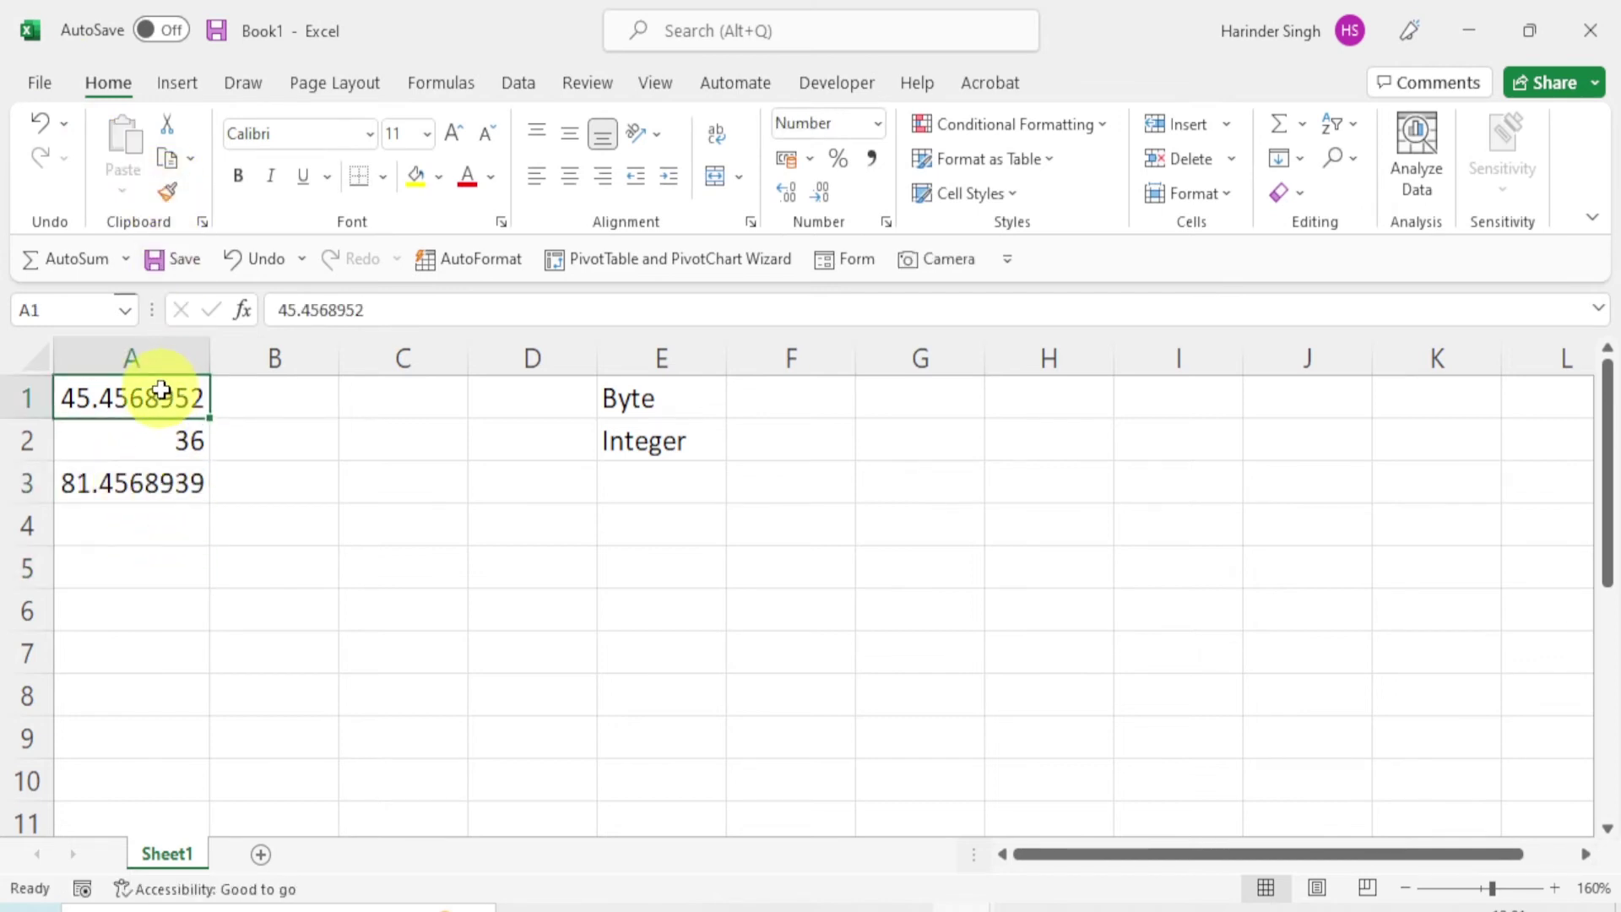
left_click(193, 483)
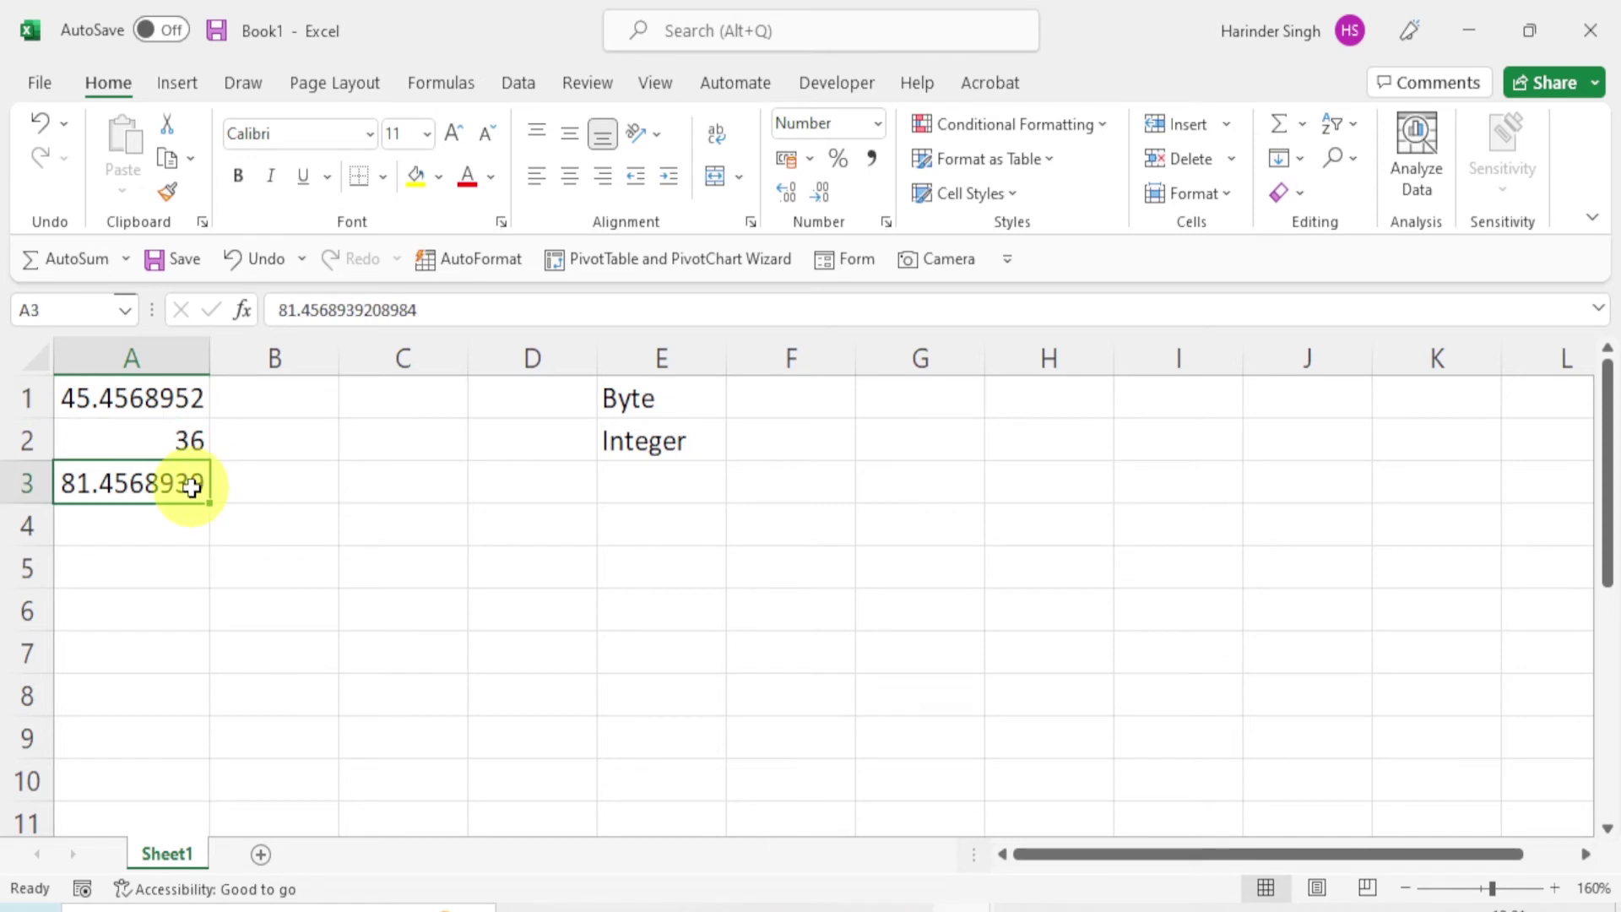
key("Delete")
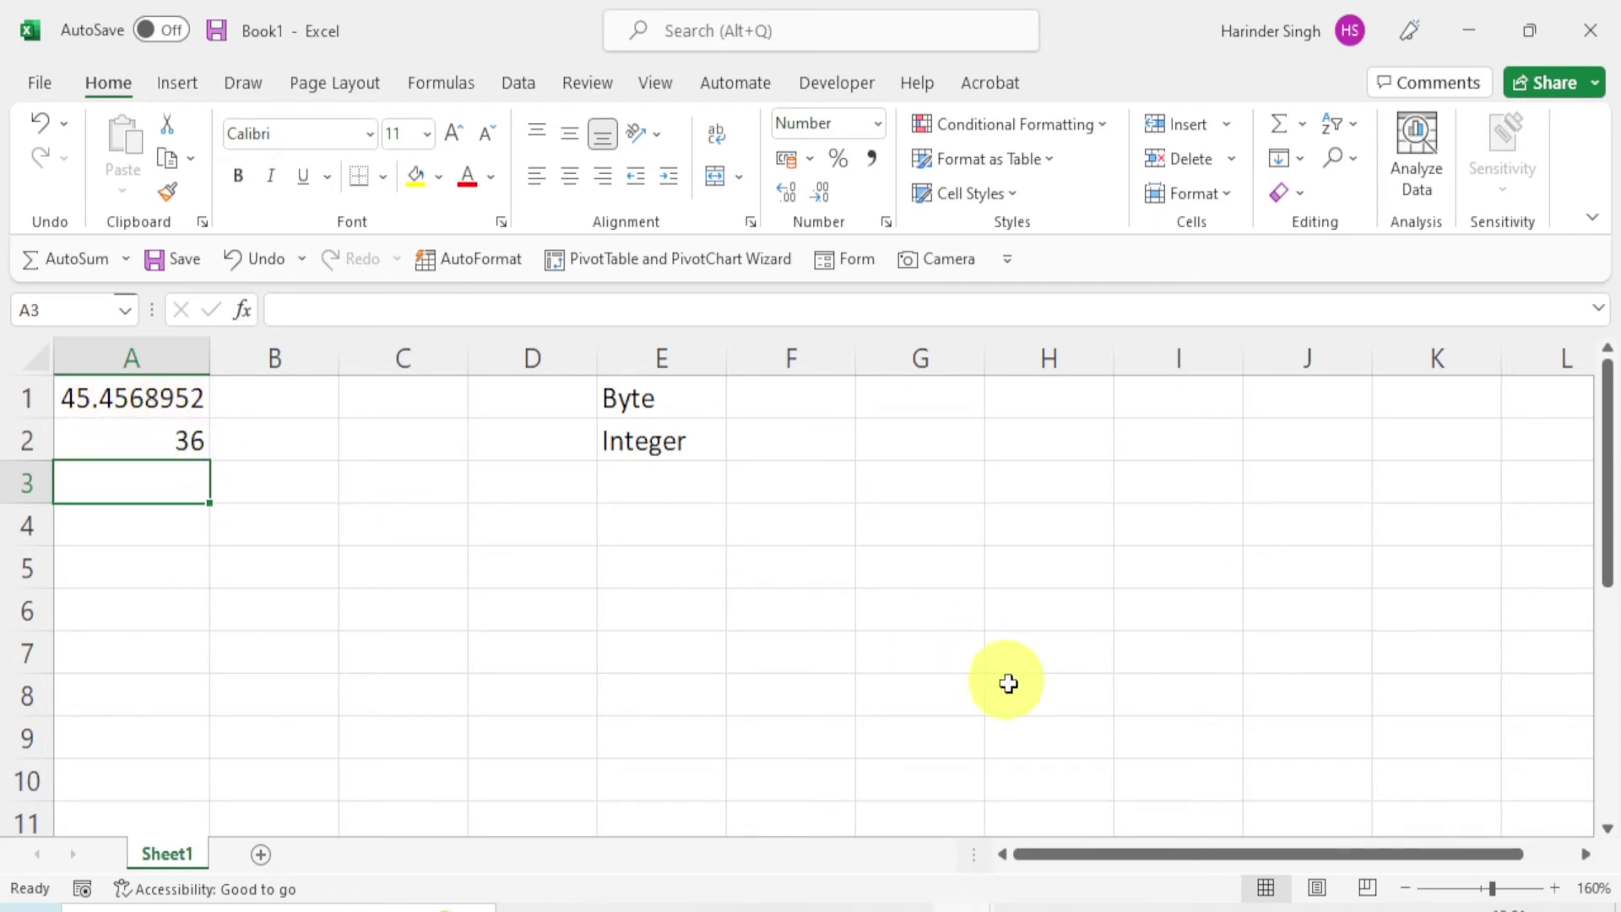
- Back in the VBA editor, reset and step Datatype_sample until a (45.45689) and b (36) are loaded
left_click(968, 909)
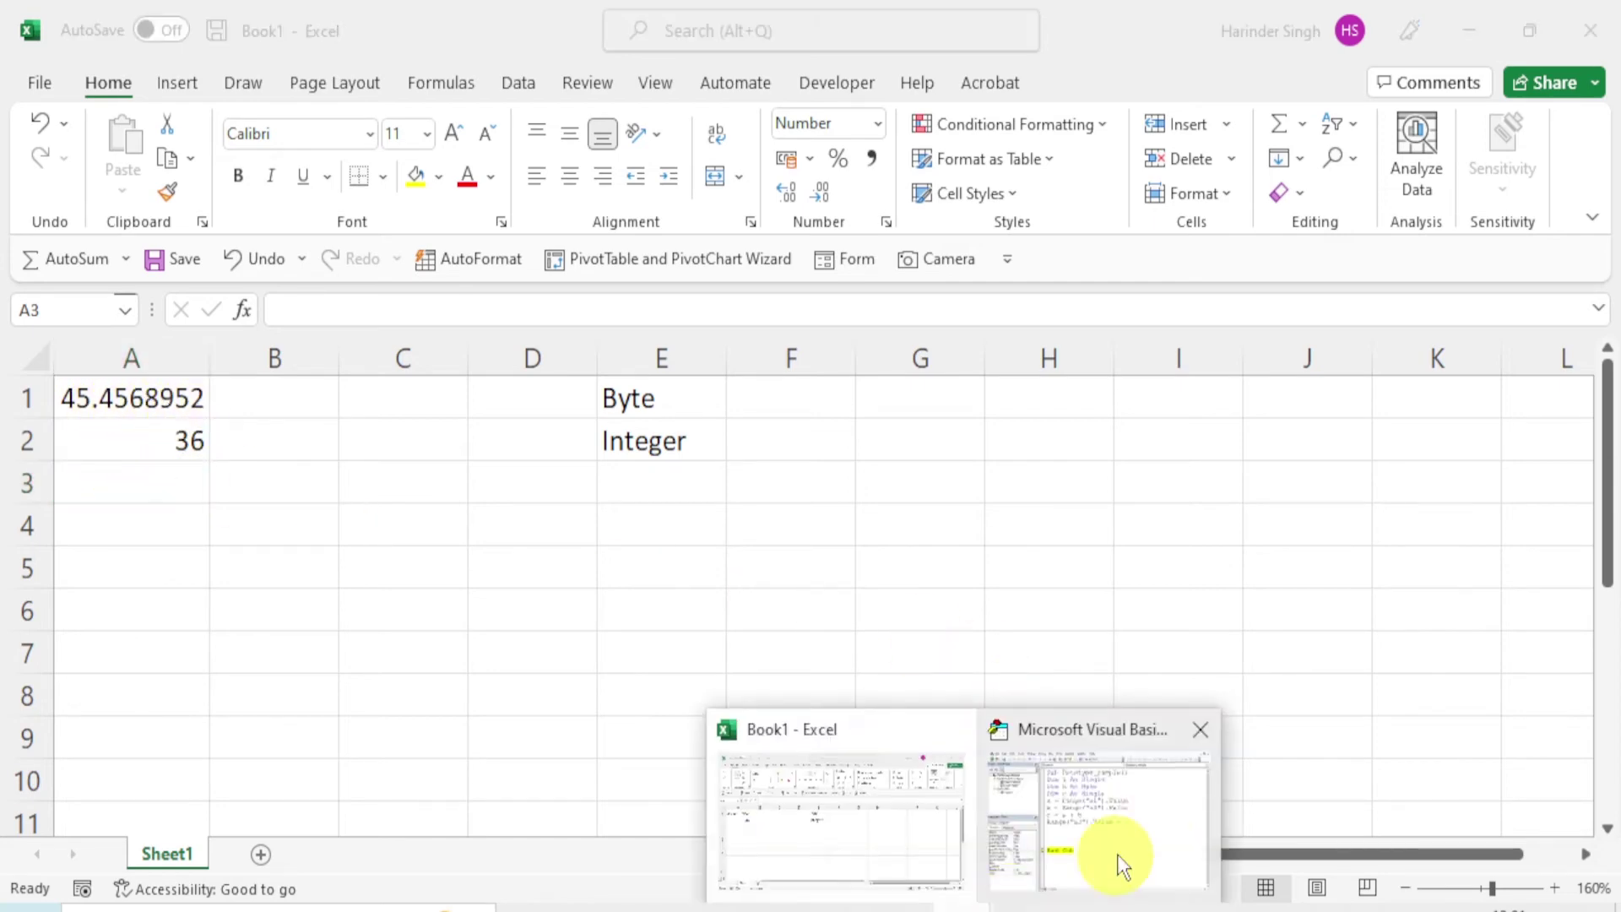
left_click(1165, 820)
key("F8")
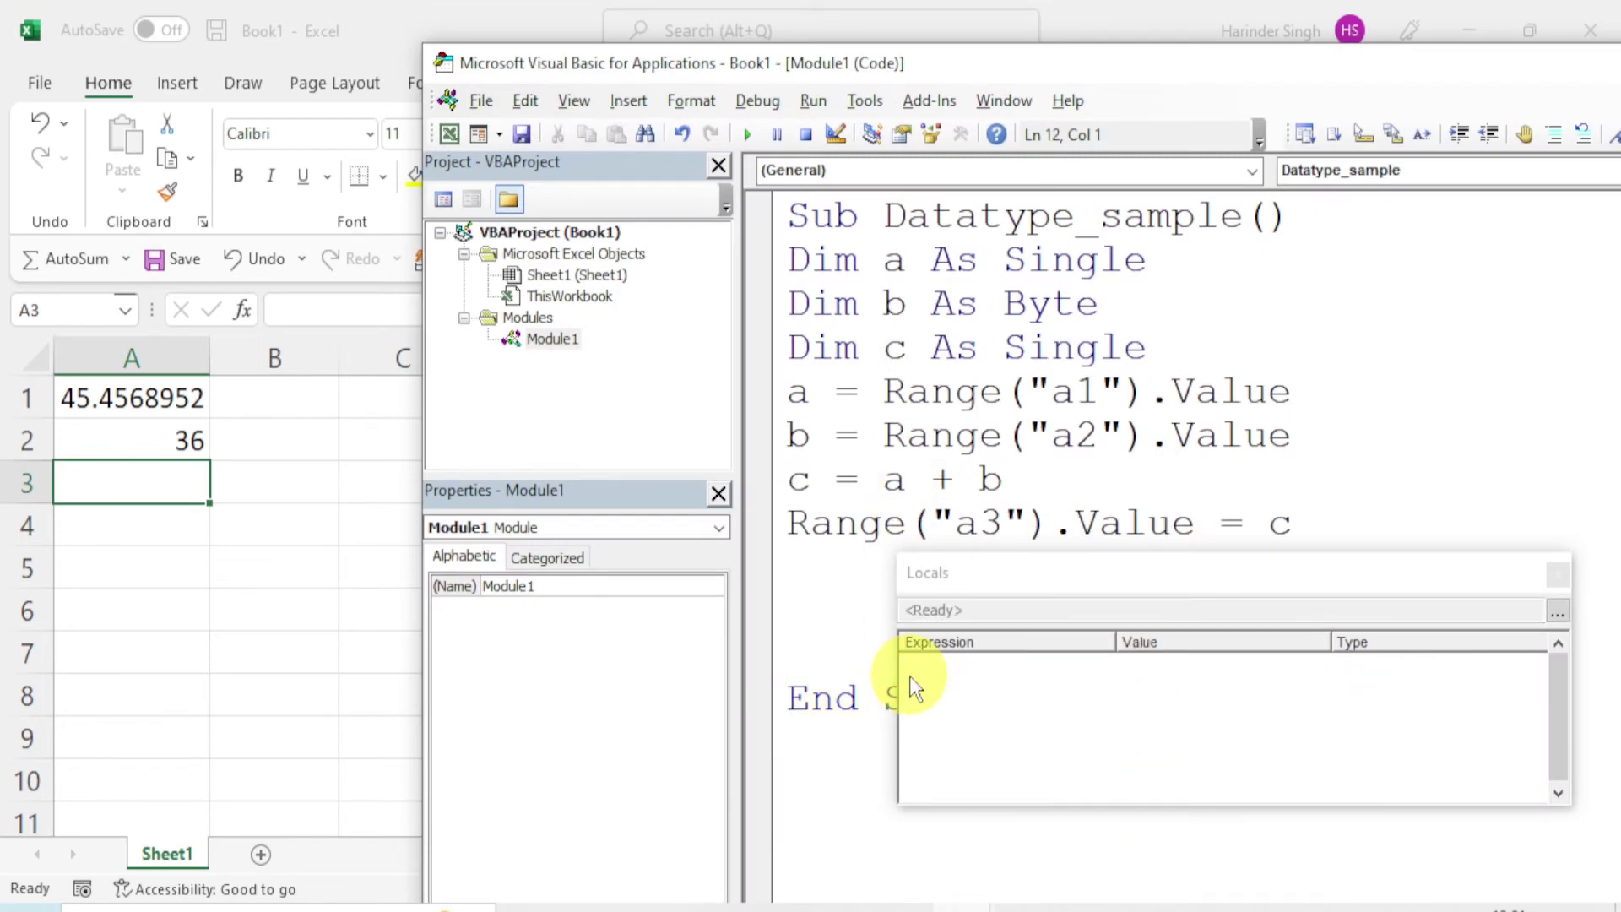
left_click(796, 218)
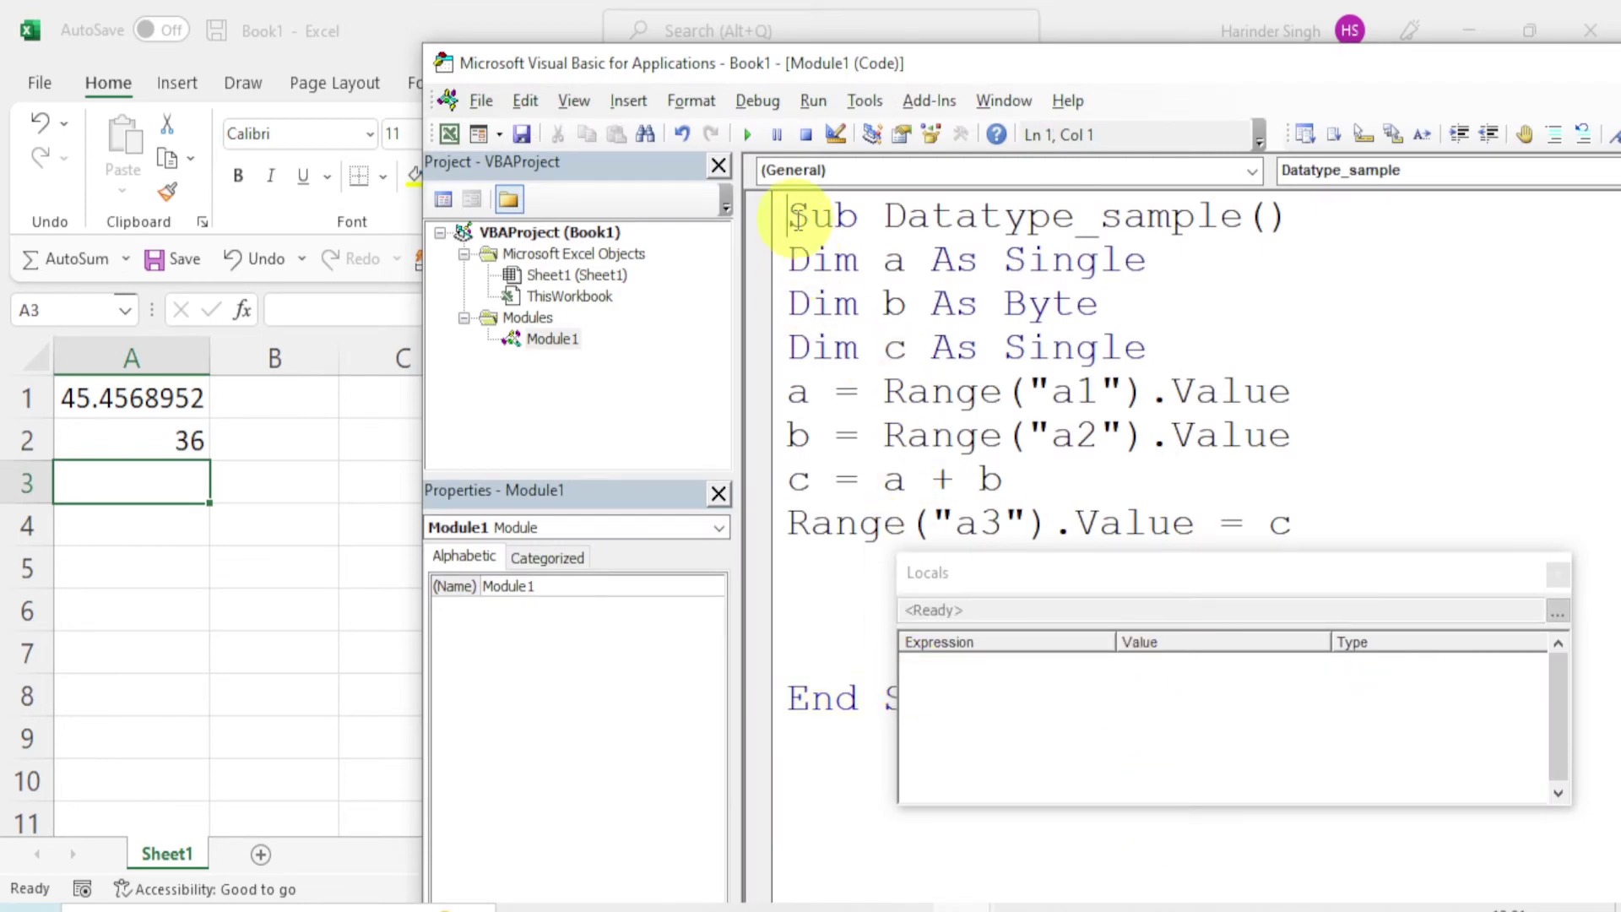
key("F8")
key("F8")
key("F8")
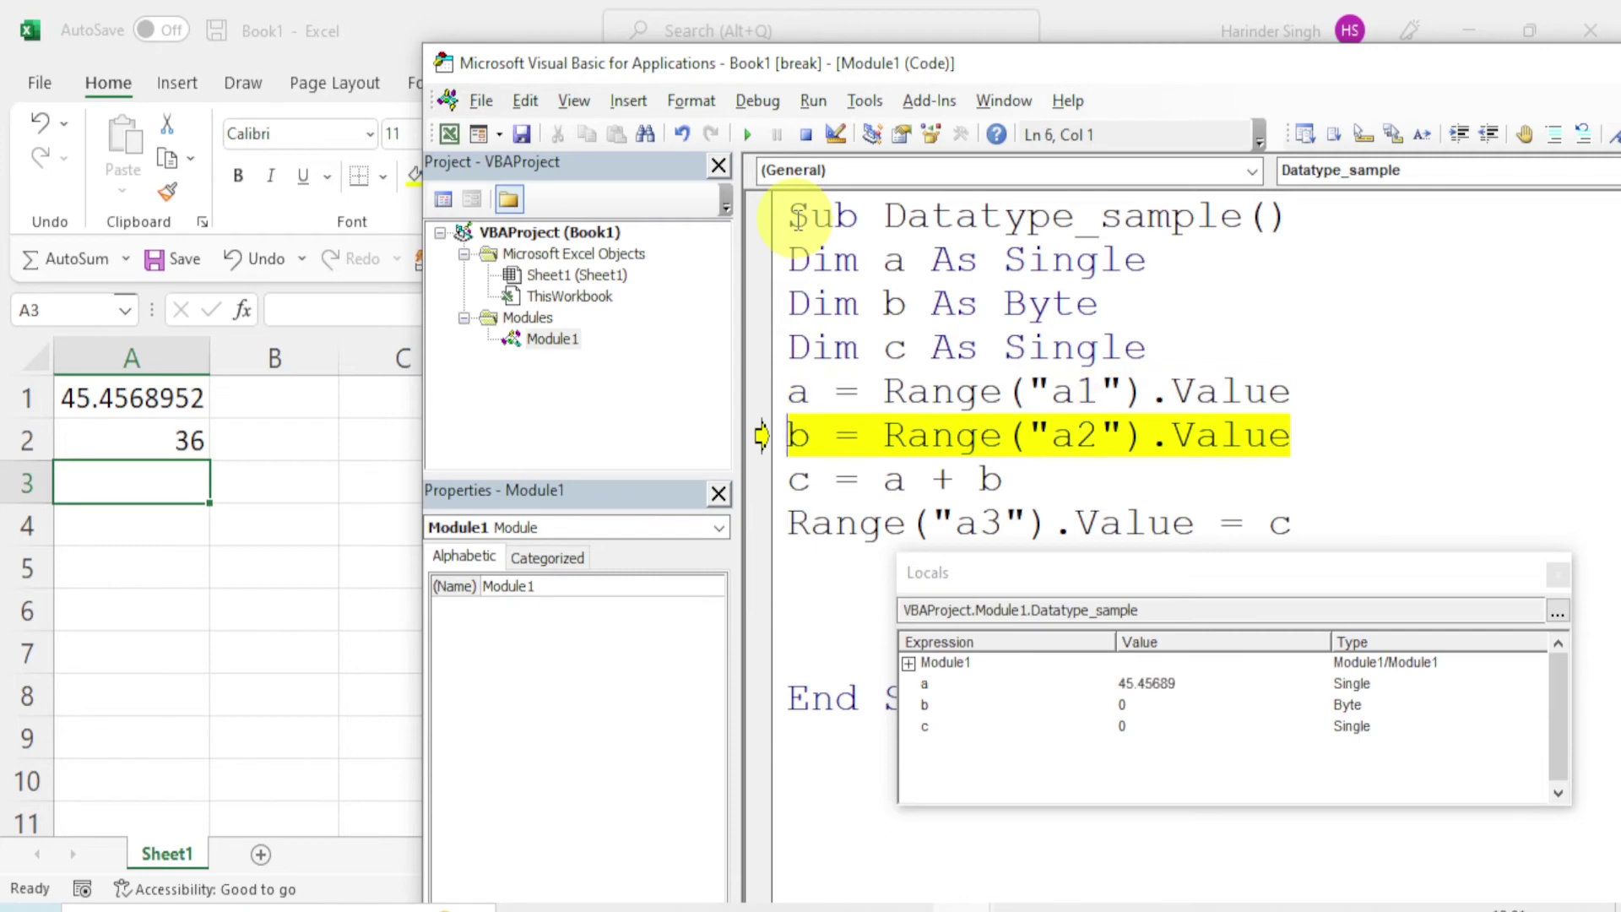
key("F8")
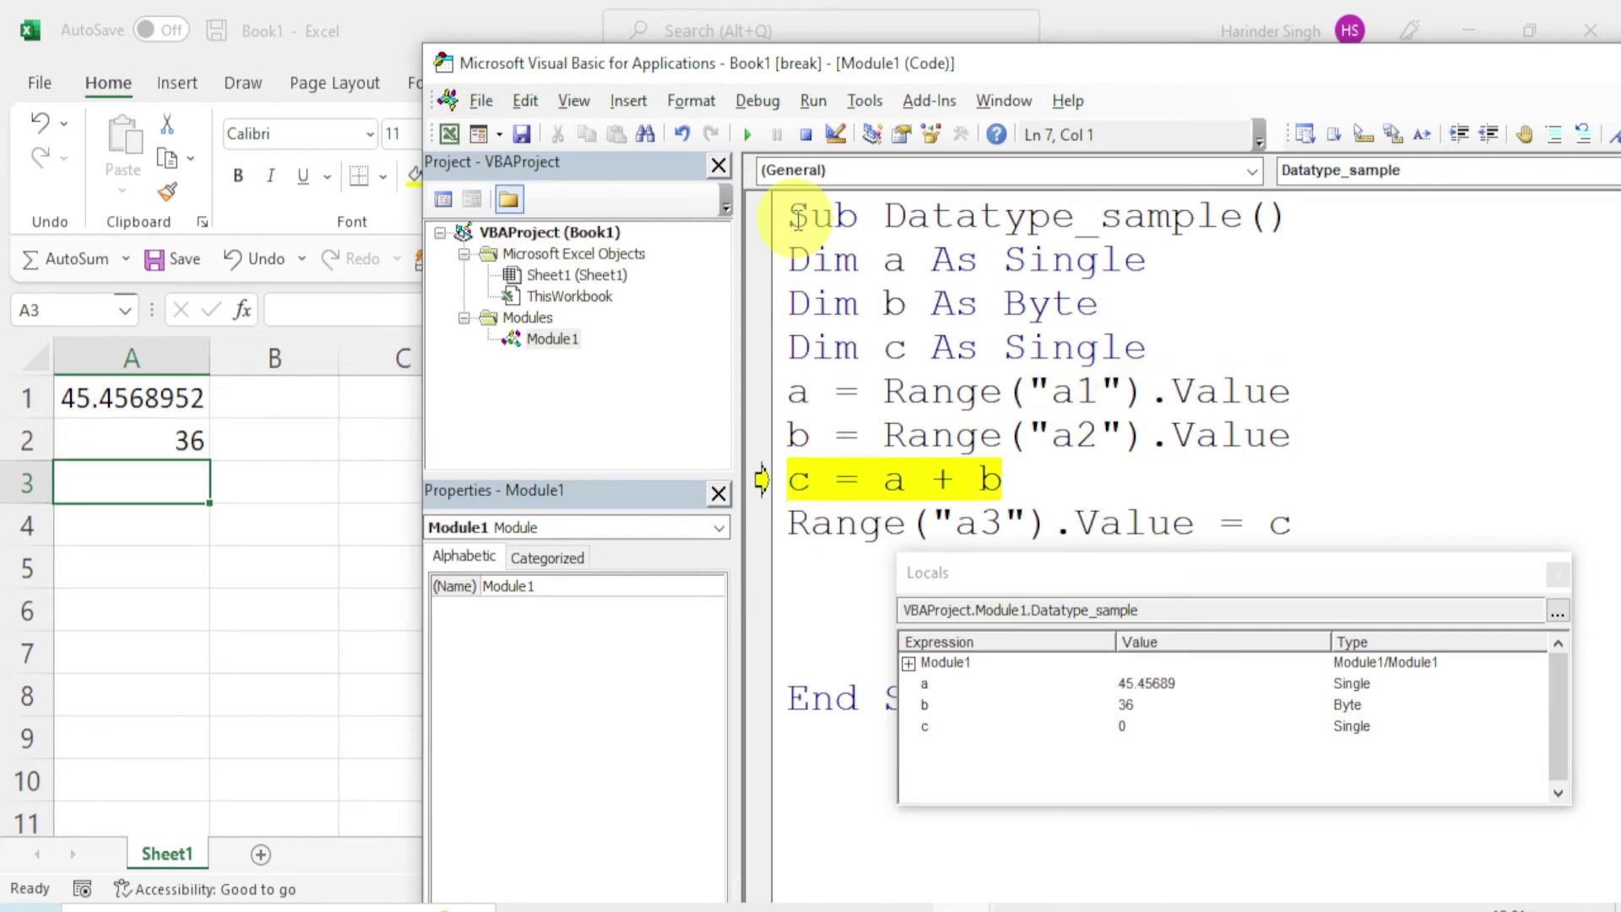
key("F8")
key("F8")
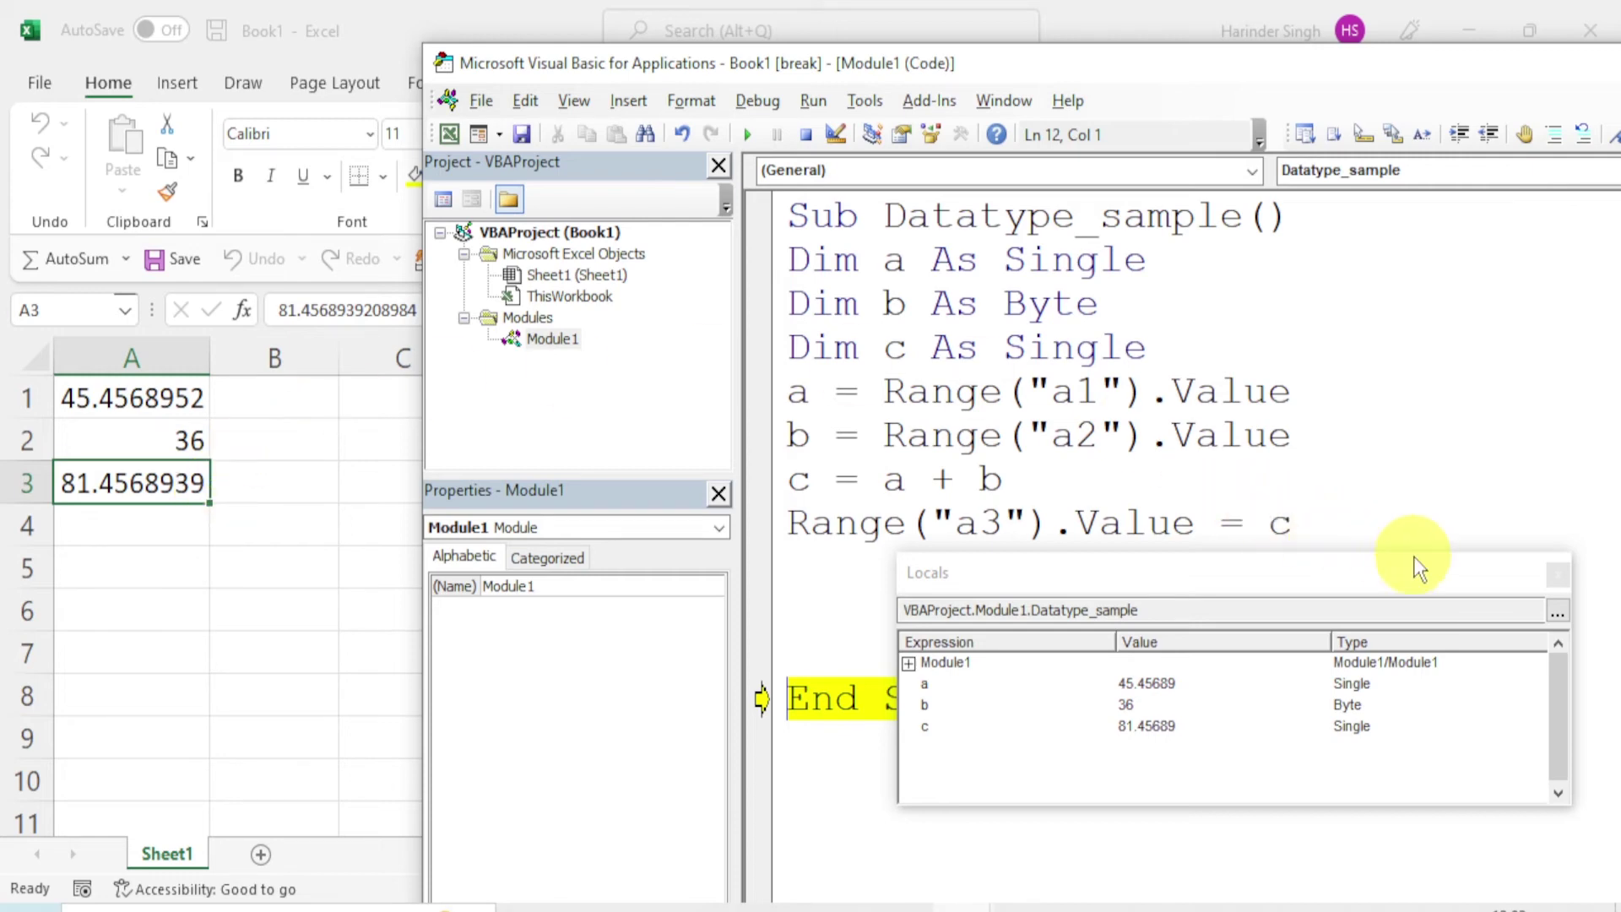
- Stop the paused macro and change c's declaration from Single to Double
left_click(1486, 505)
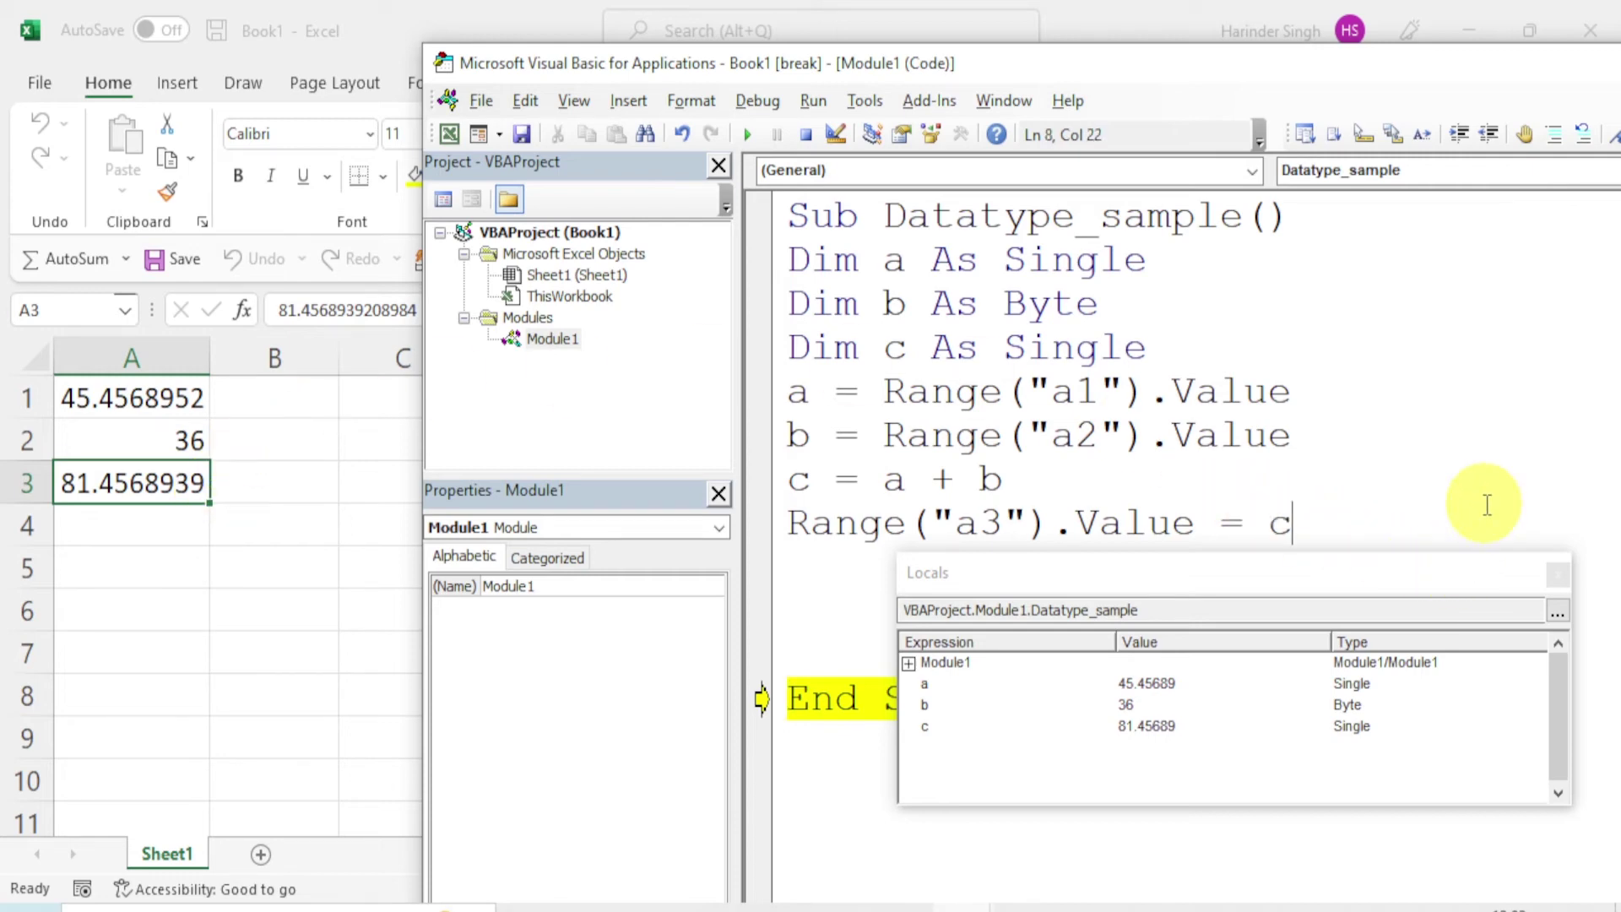
key("F8")
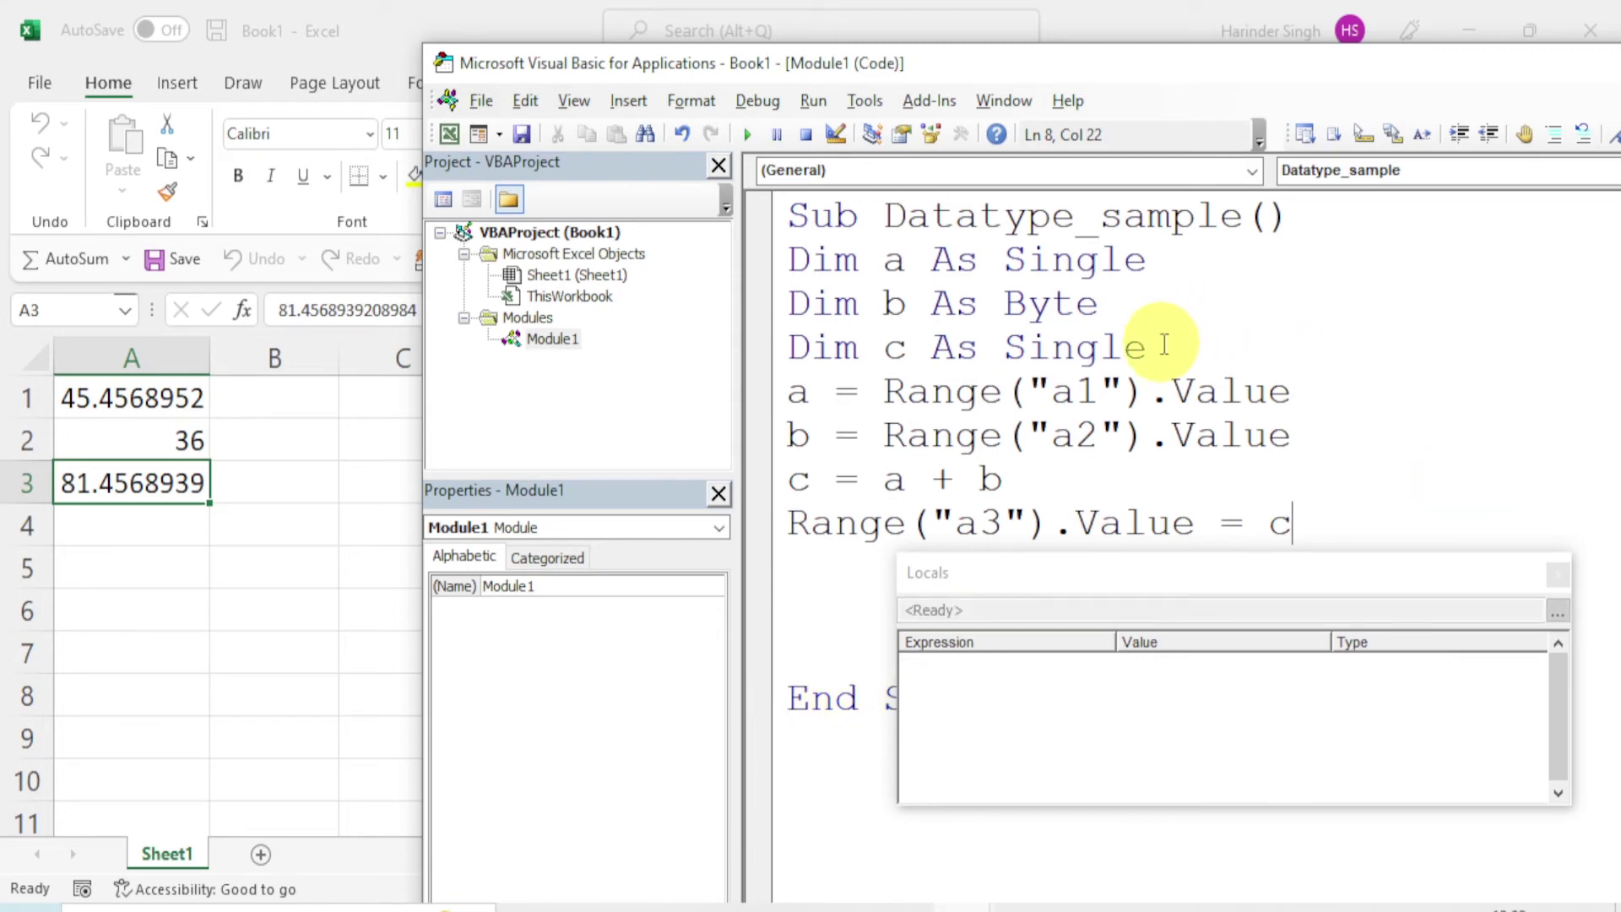
left_click(1164, 345)
key("BackSpace")
key("BackSpace")
key("BackSpace")
key("BackSpace")
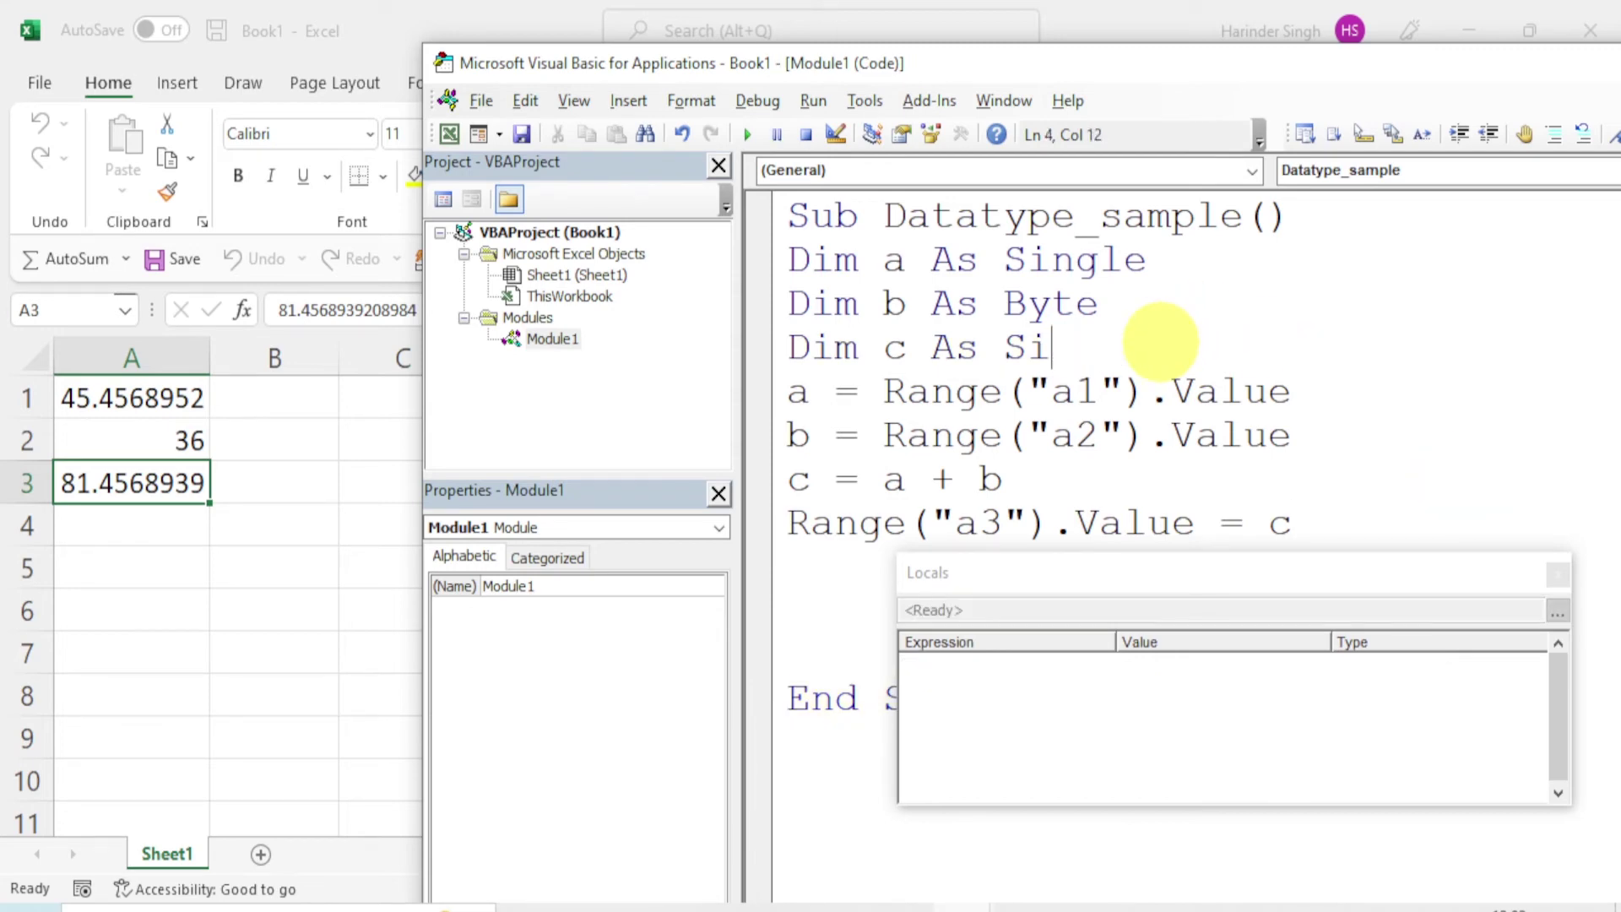
key("BackSpace")
key("BackSpace")
type("D")
type("ouble")
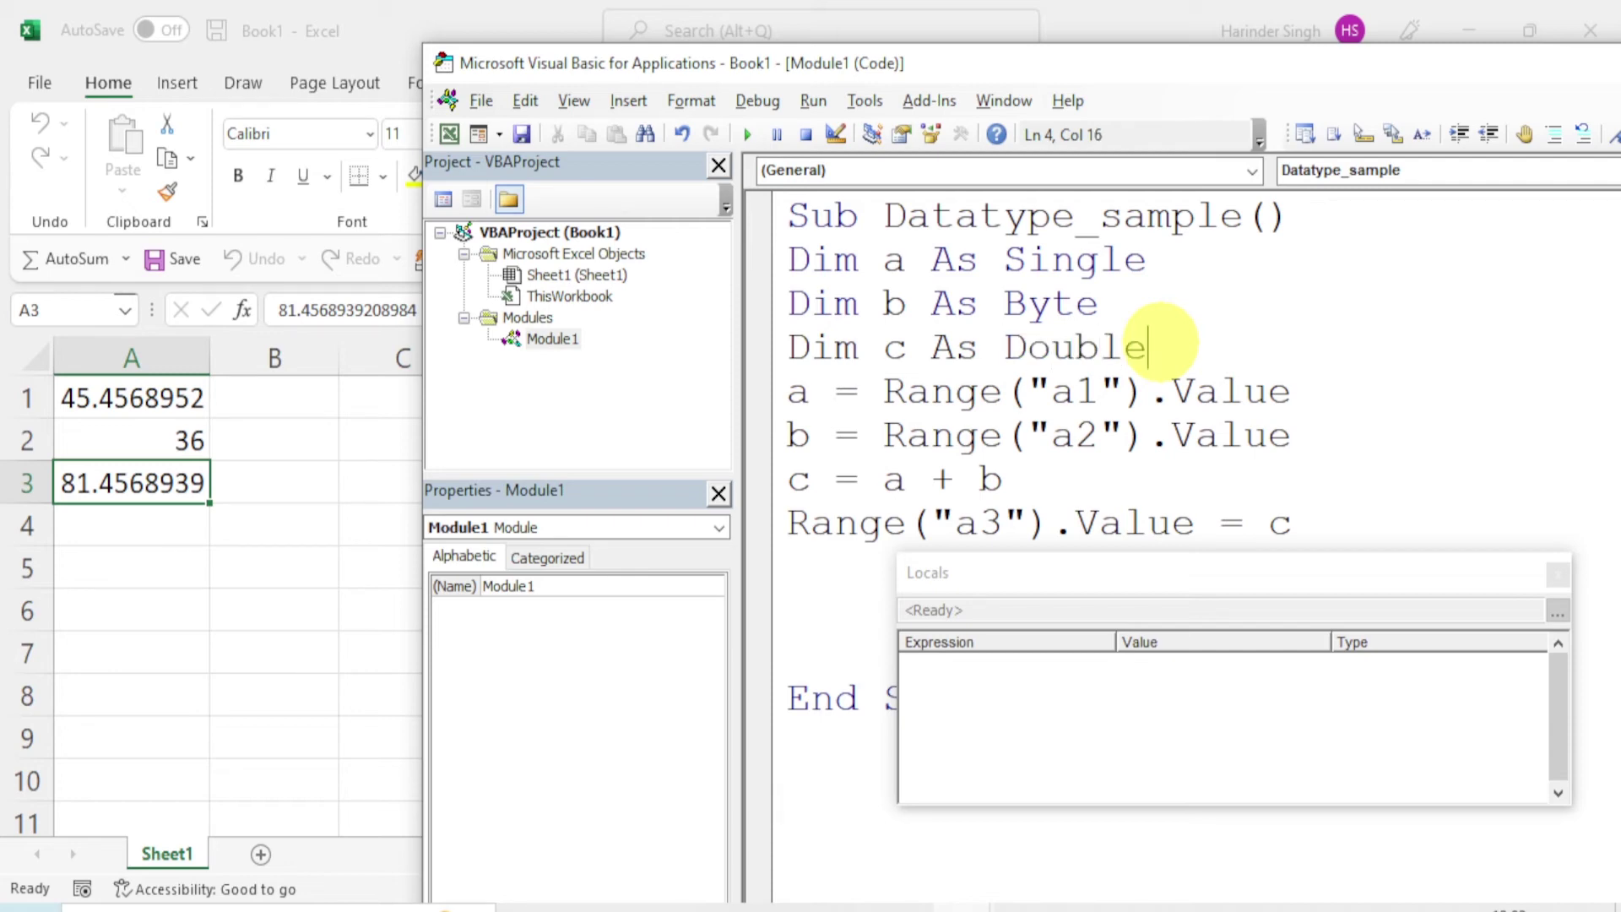
left_click(1196, 391)
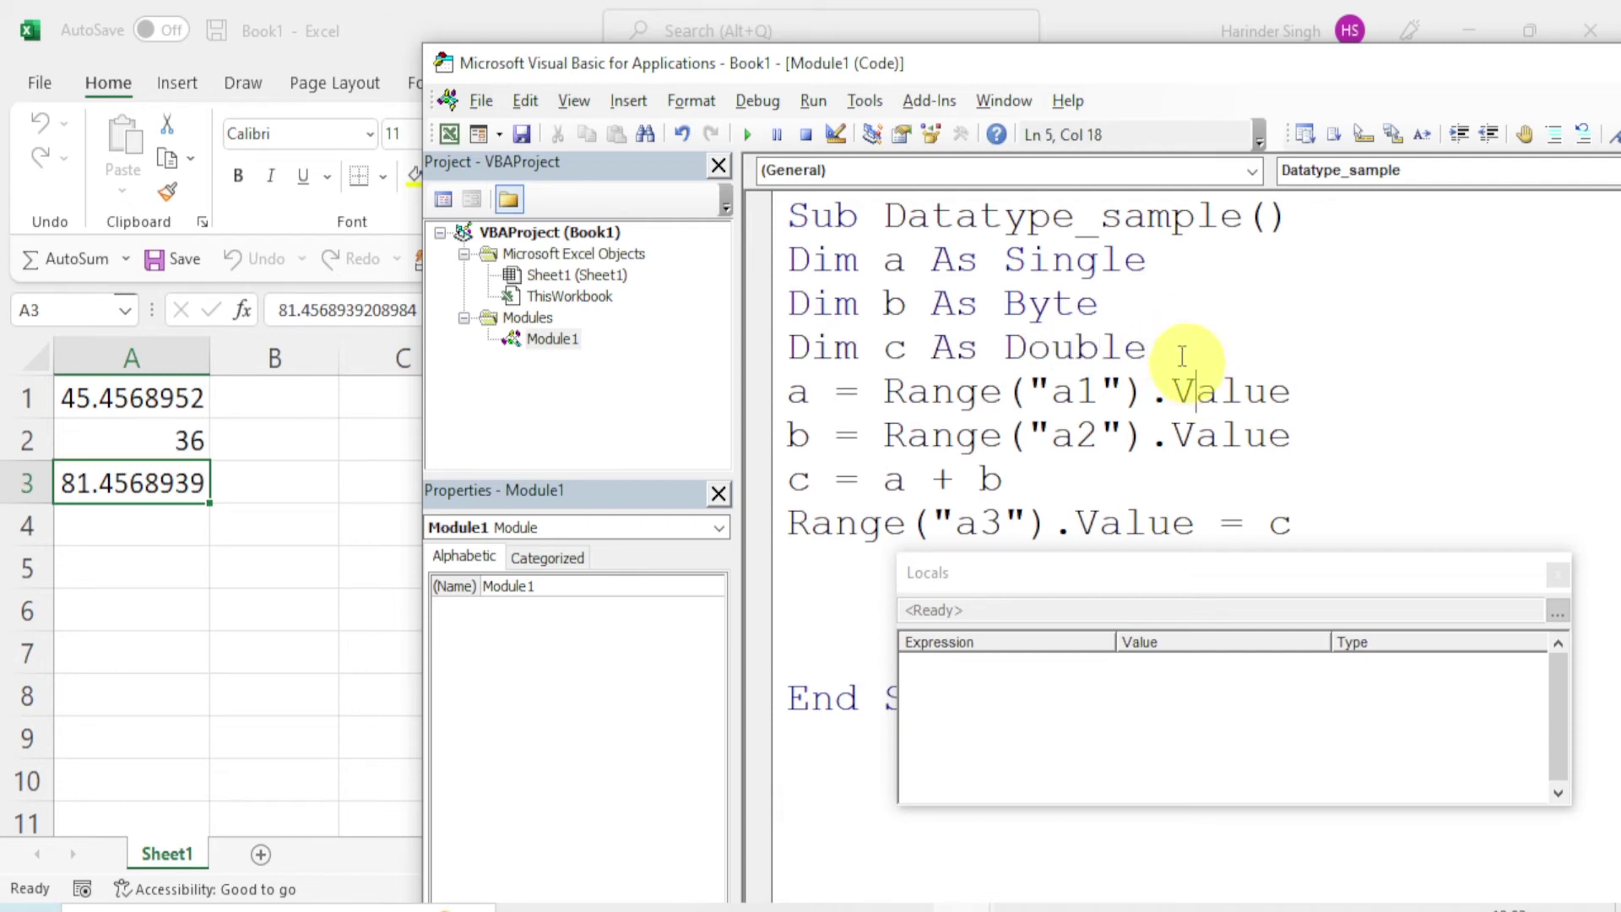
- Clear the old sum from cell A3 in the workbook, then return to the code editor
left_click(215, 511)
left_click(167, 483)
key("Delete")
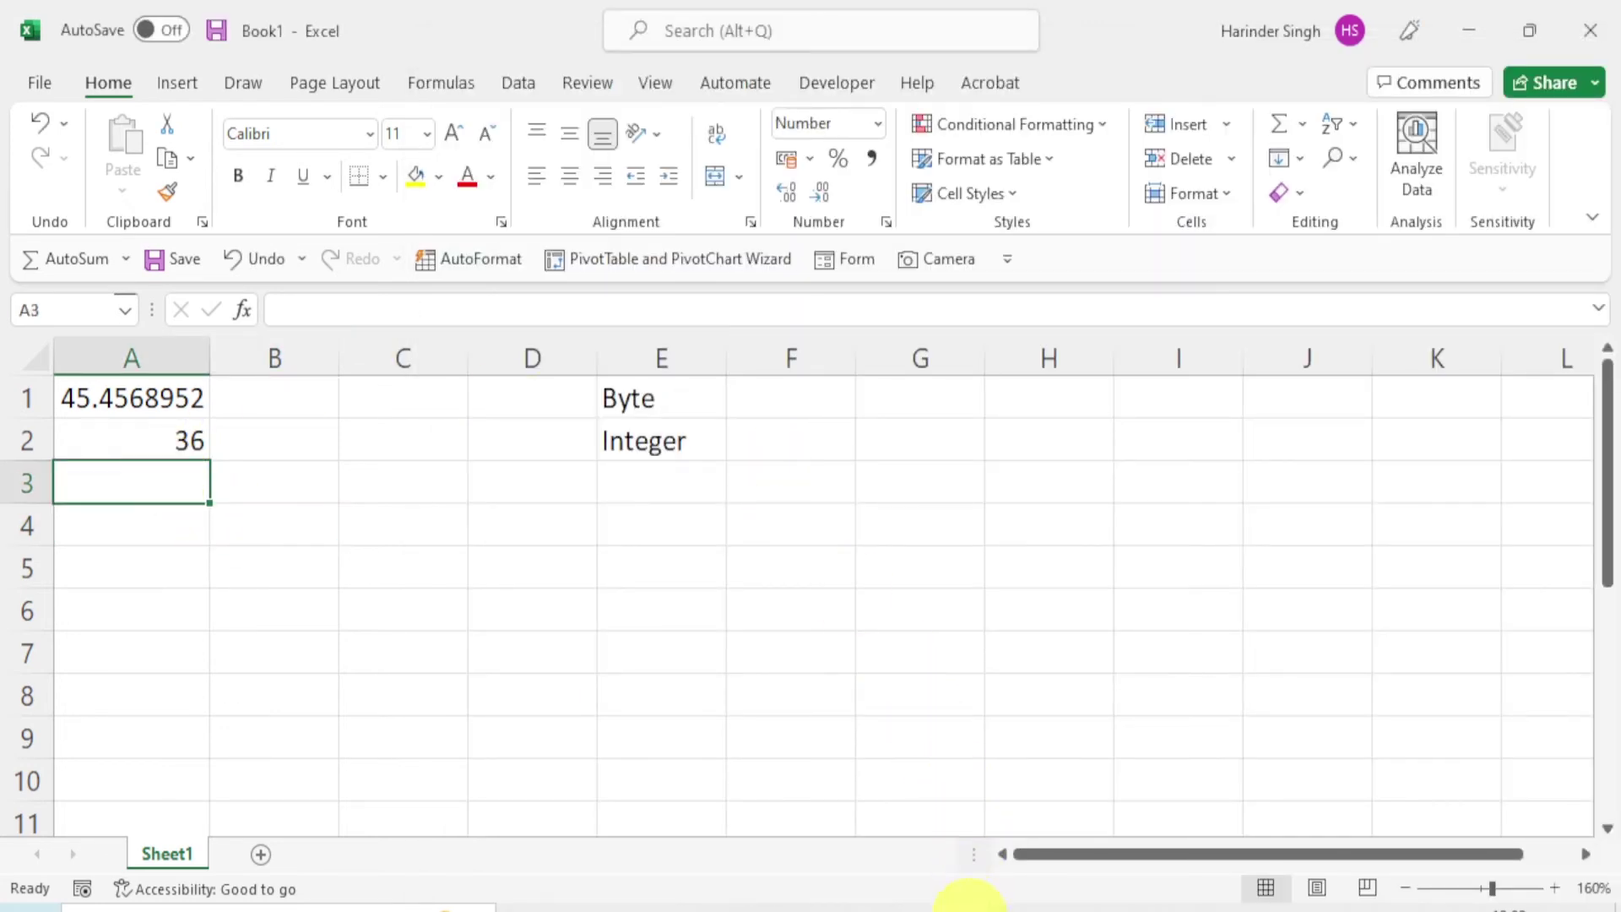
left_click(965, 900)
left_click(1092, 827)
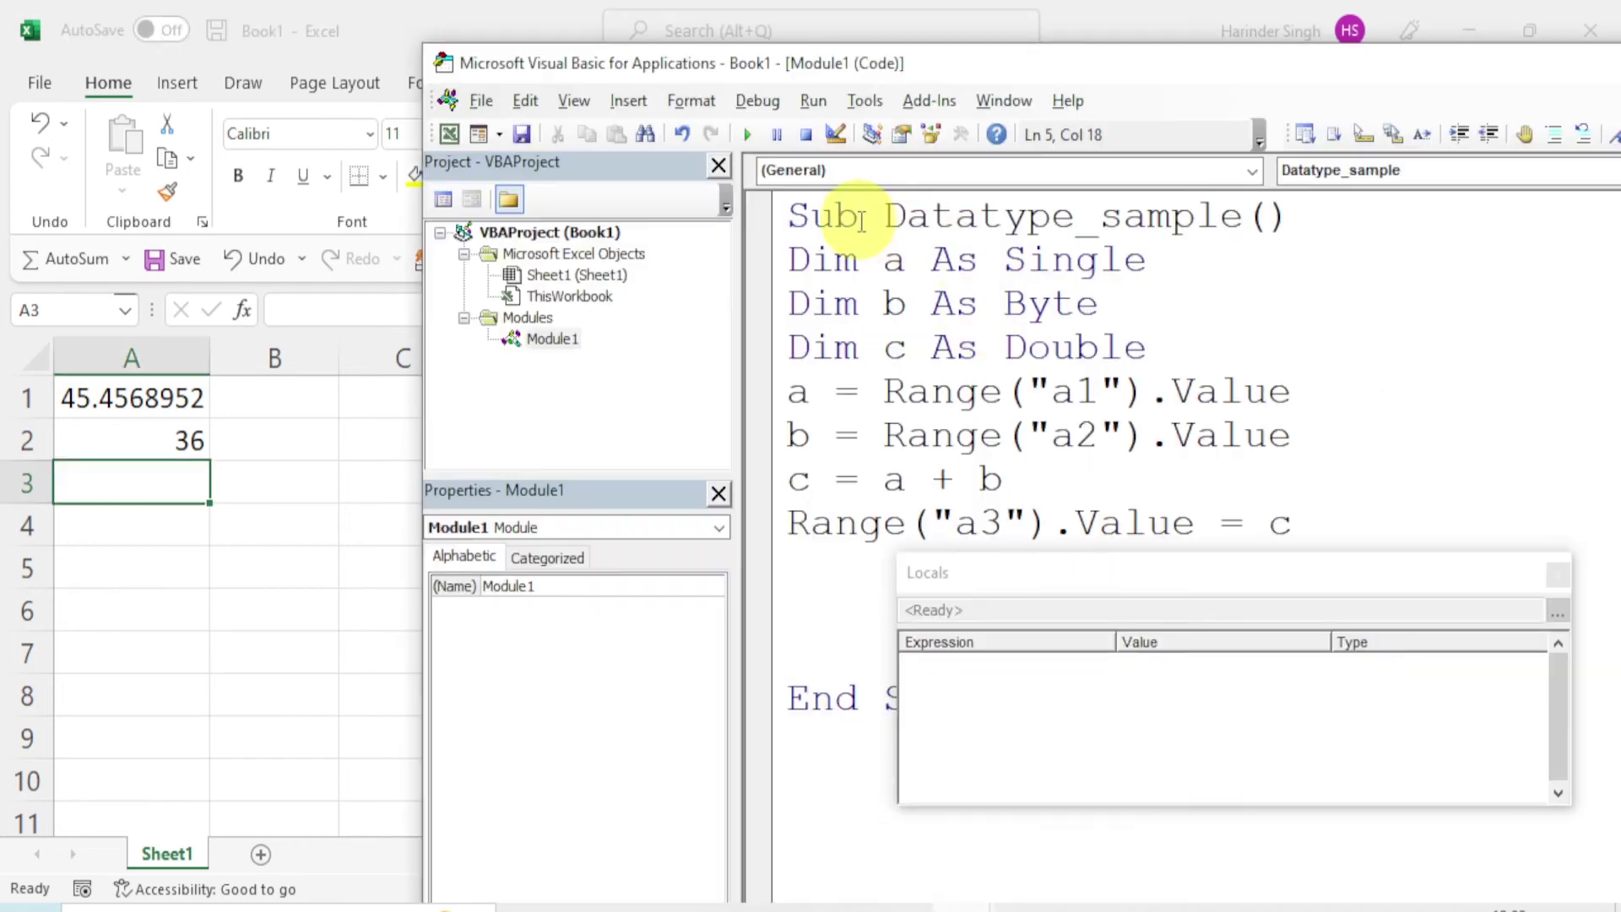
- Step into Datatype_sample with F8, then run it to completion so A3 shows 81.4568952
left_click(786, 216)
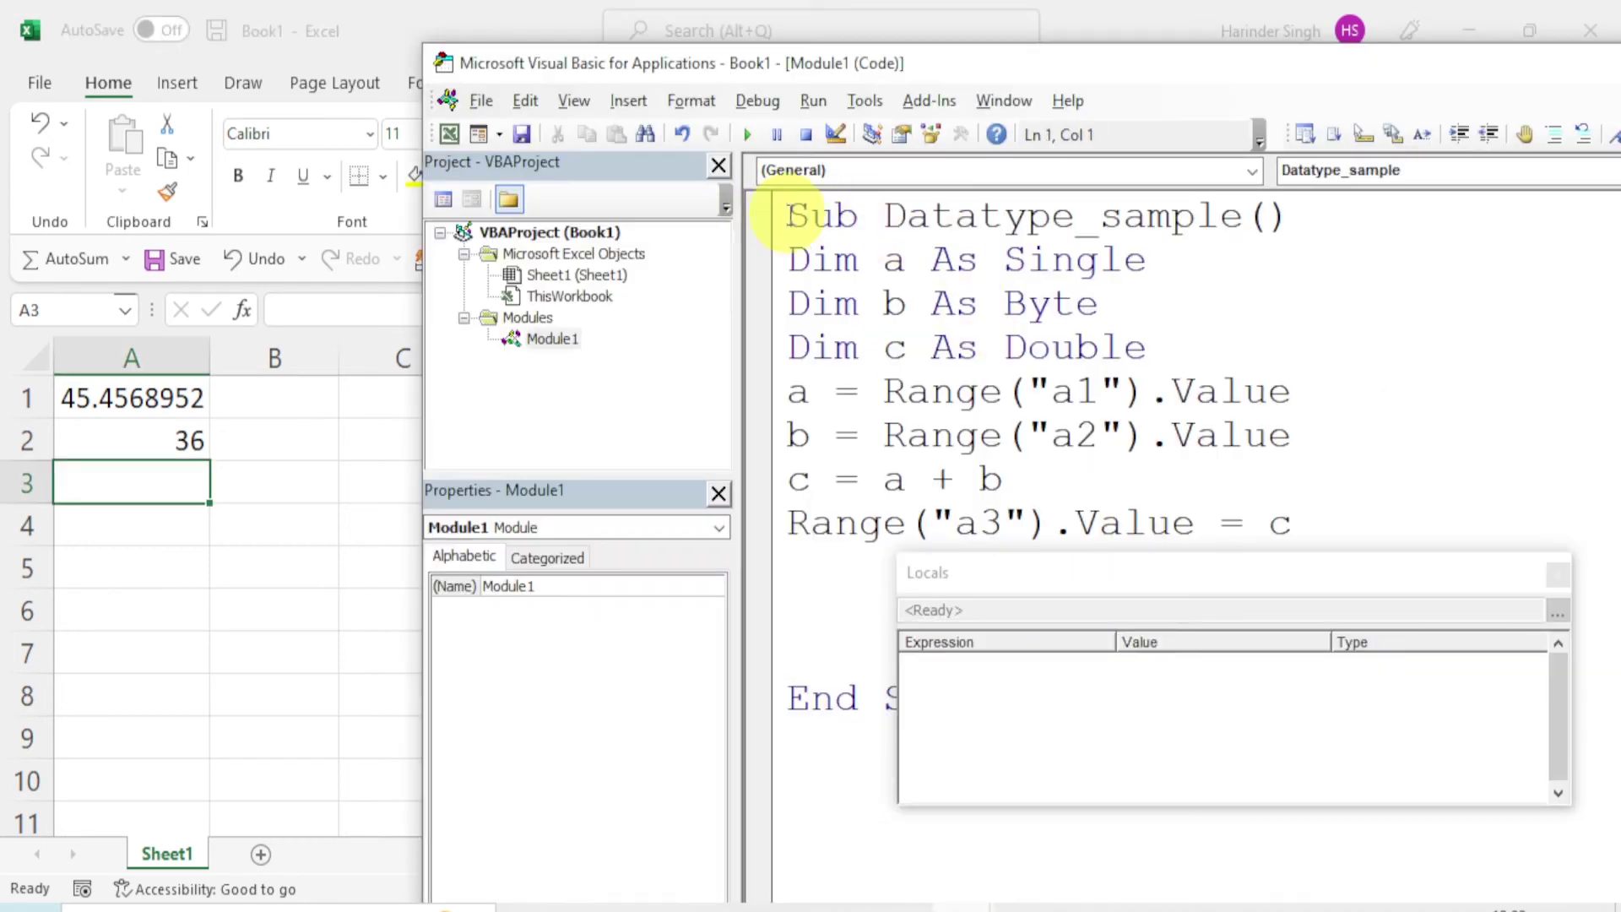
key("F8")
key("F8")
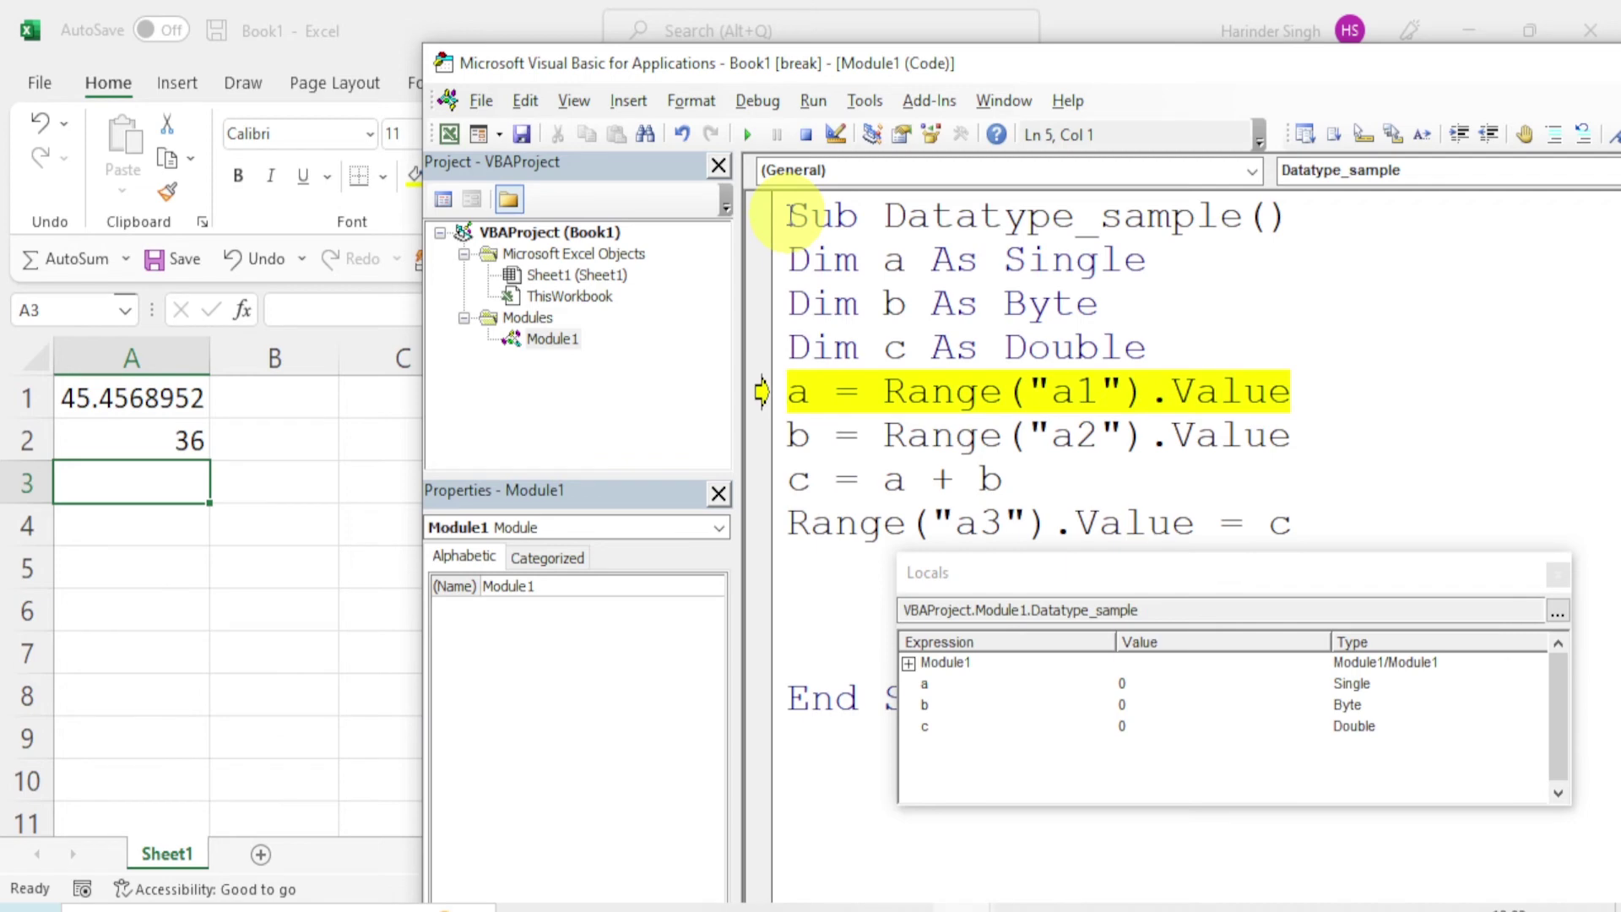
key("F8")
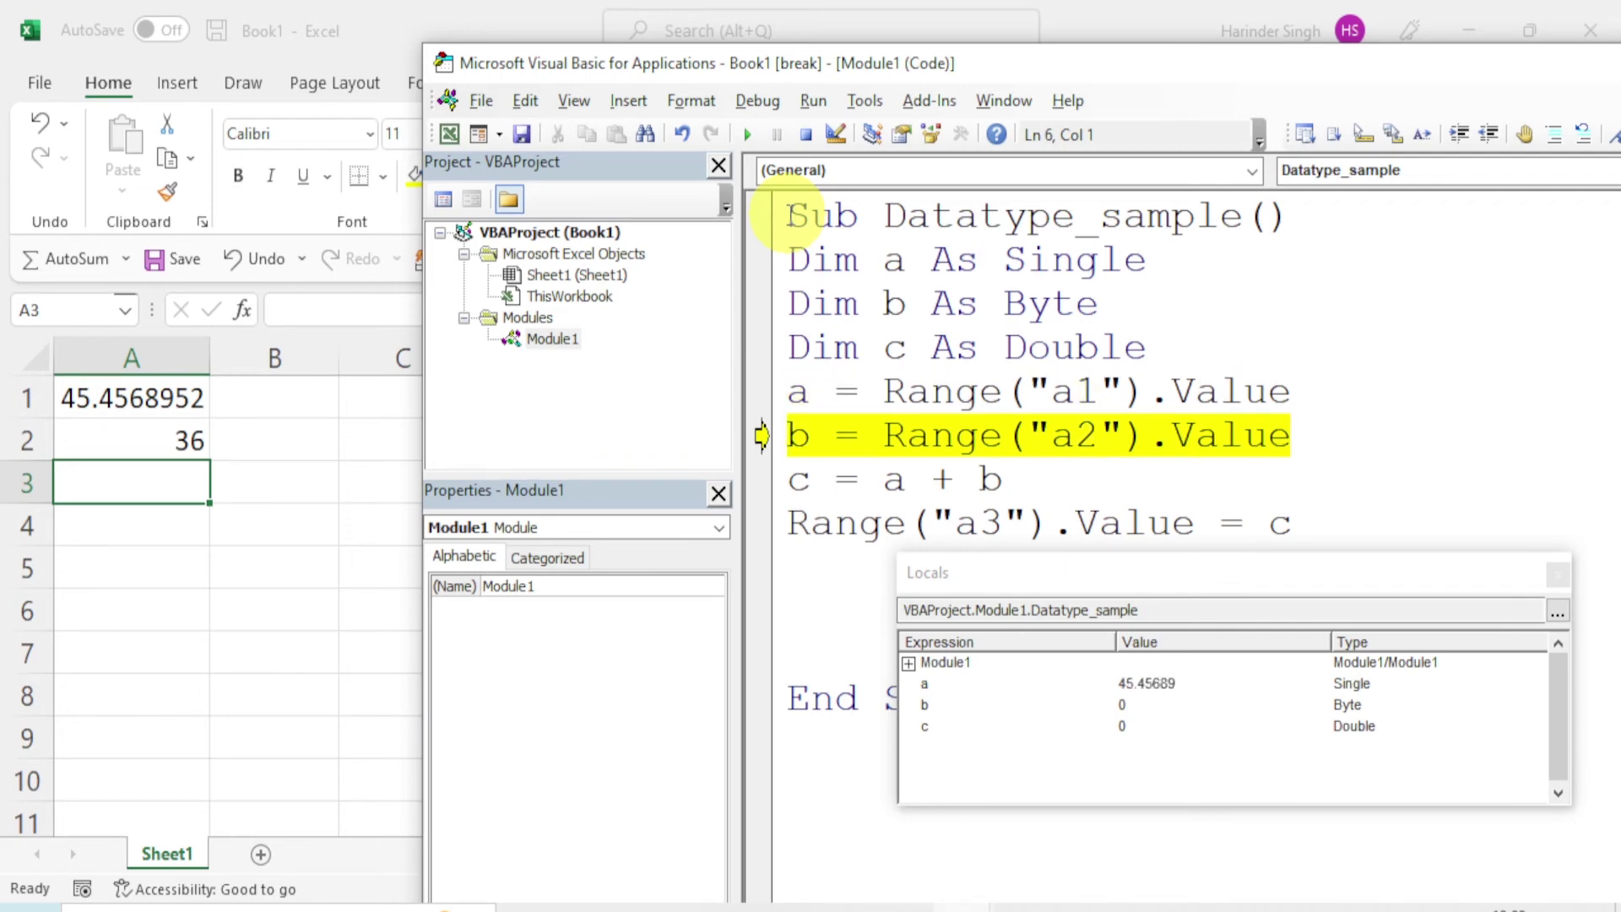
key("F5")
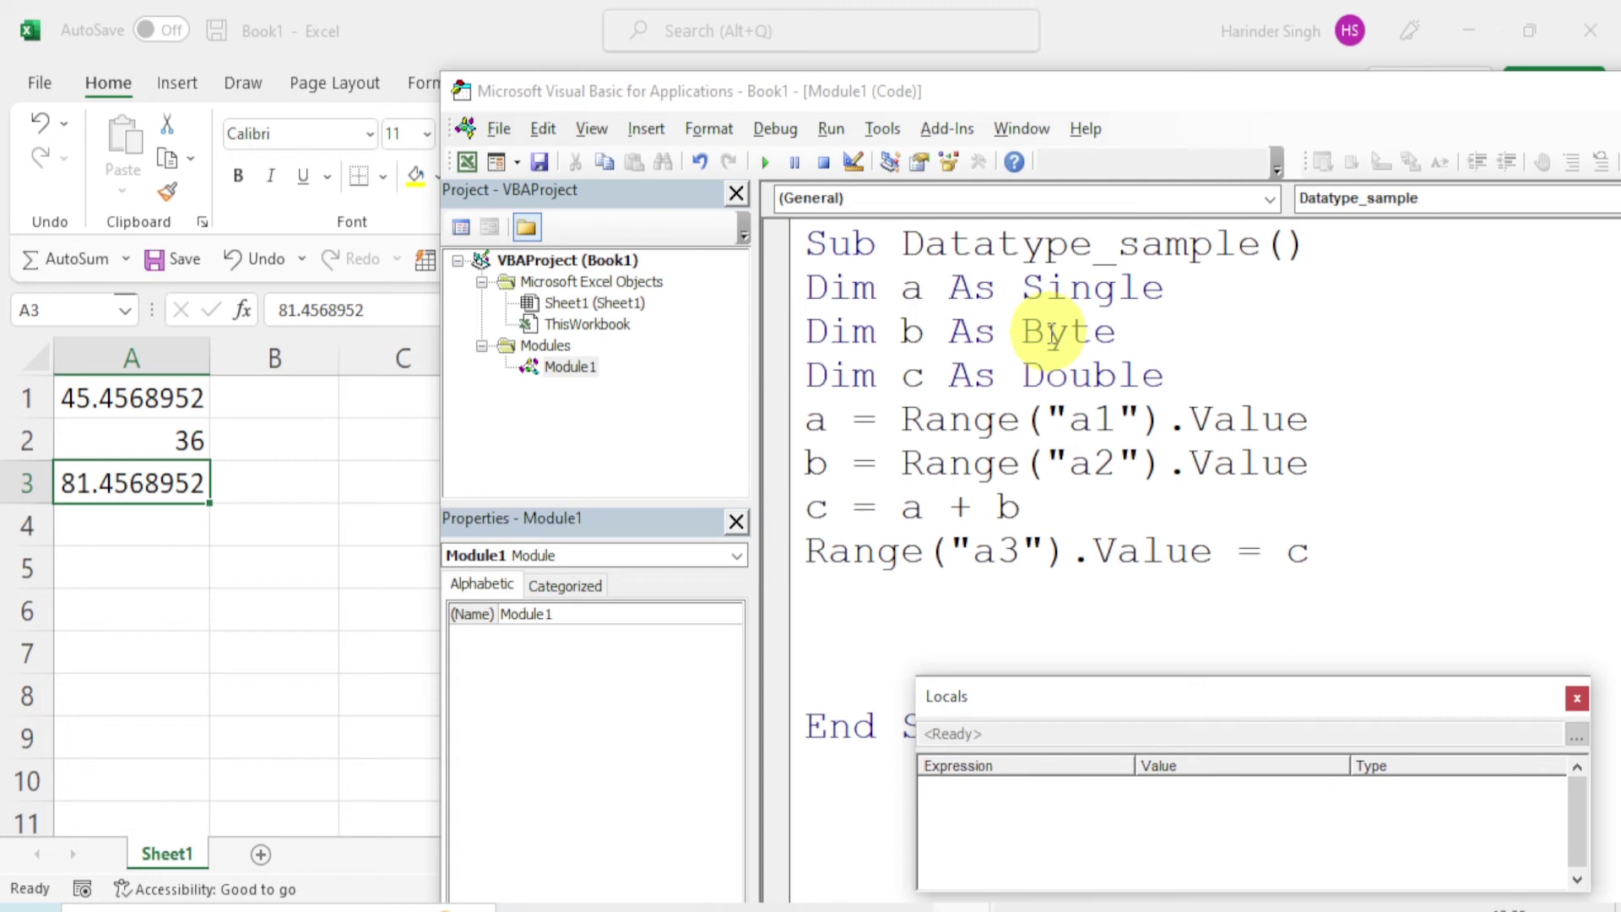
- Close the Locals pane, move the editor aside, and enter Long, Single, Double in E3:E5
left_click(1577, 699)
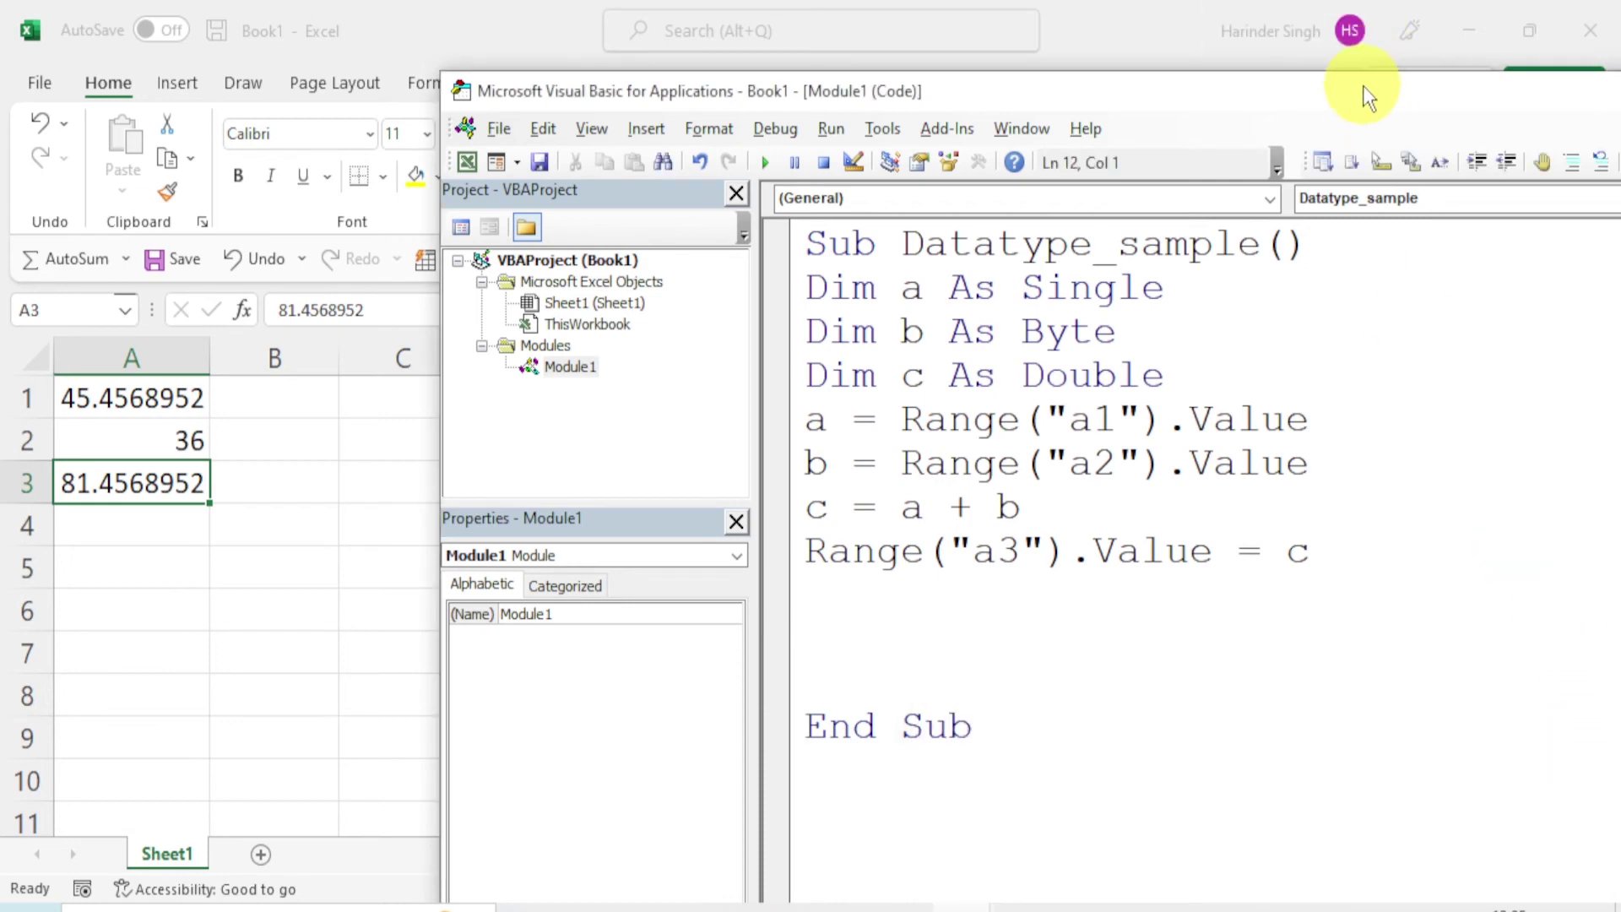
mouse_move(1360, 88)
left_mouse_down()
mouse_move(1371, 470)
mouse_move(1289, 792)
left_mouse_up()
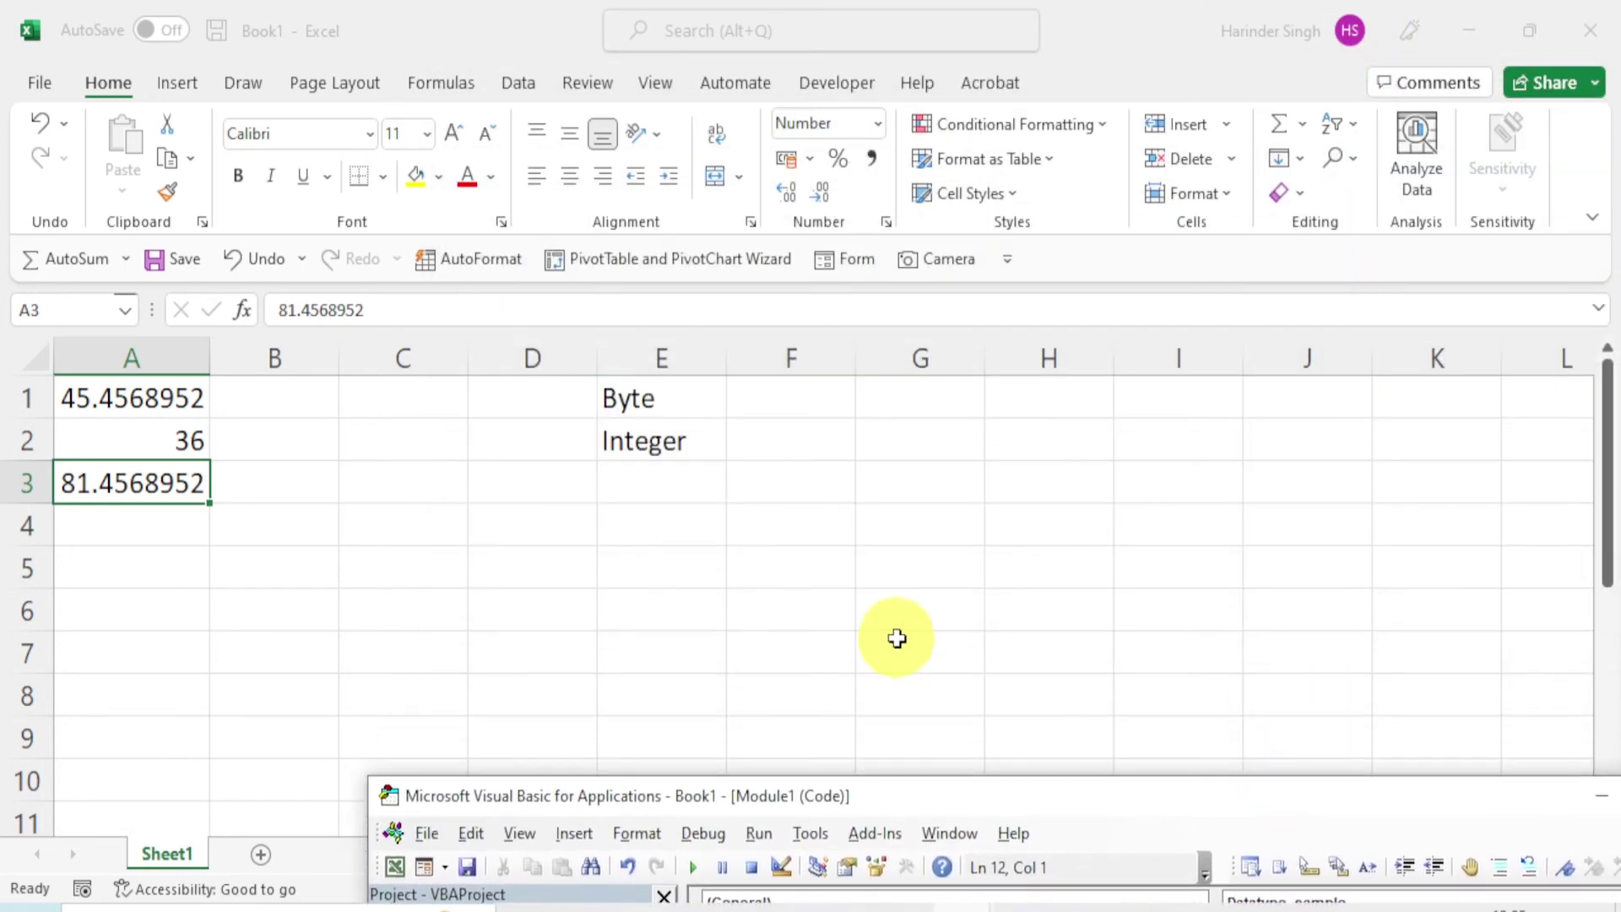
left_click(657, 470)
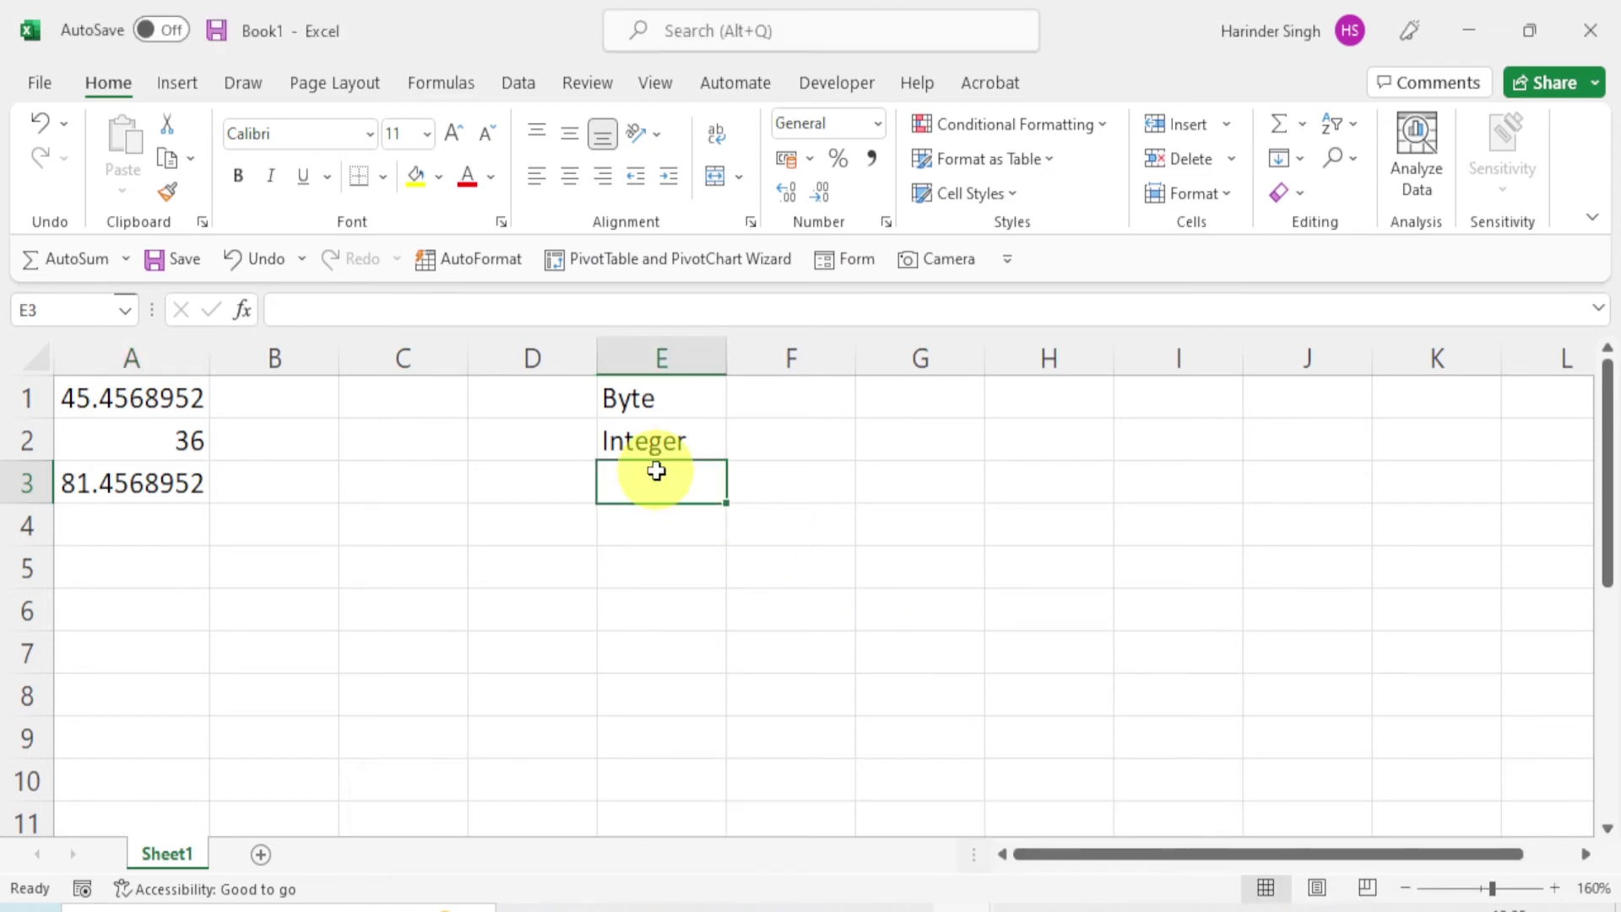
type("Long")
key("Return")
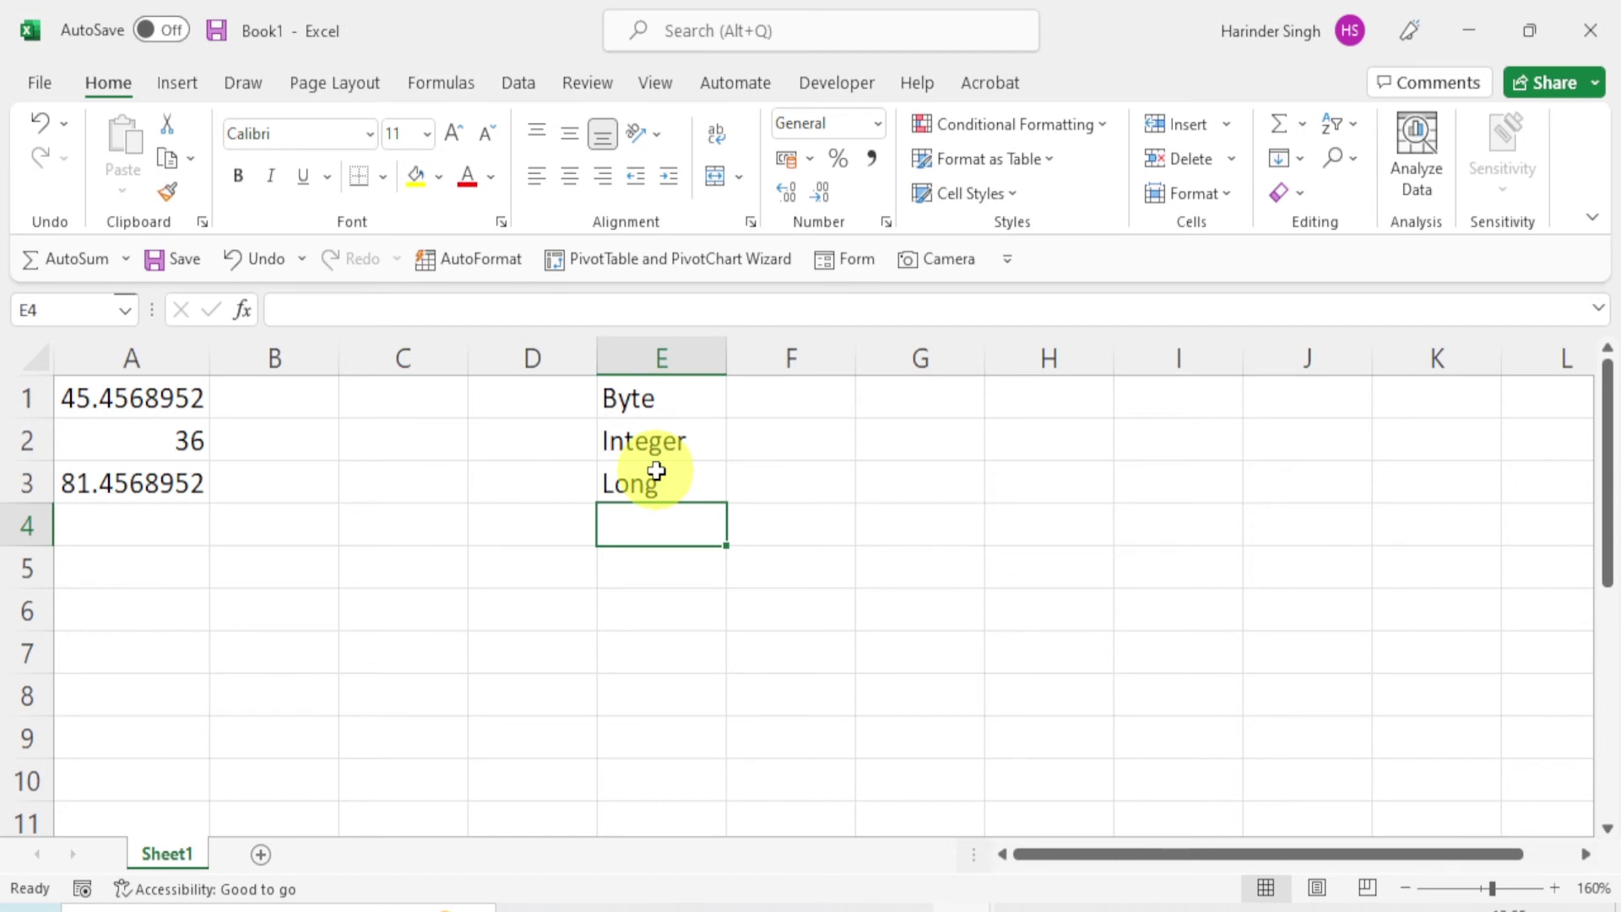
type("S")
type("ing")
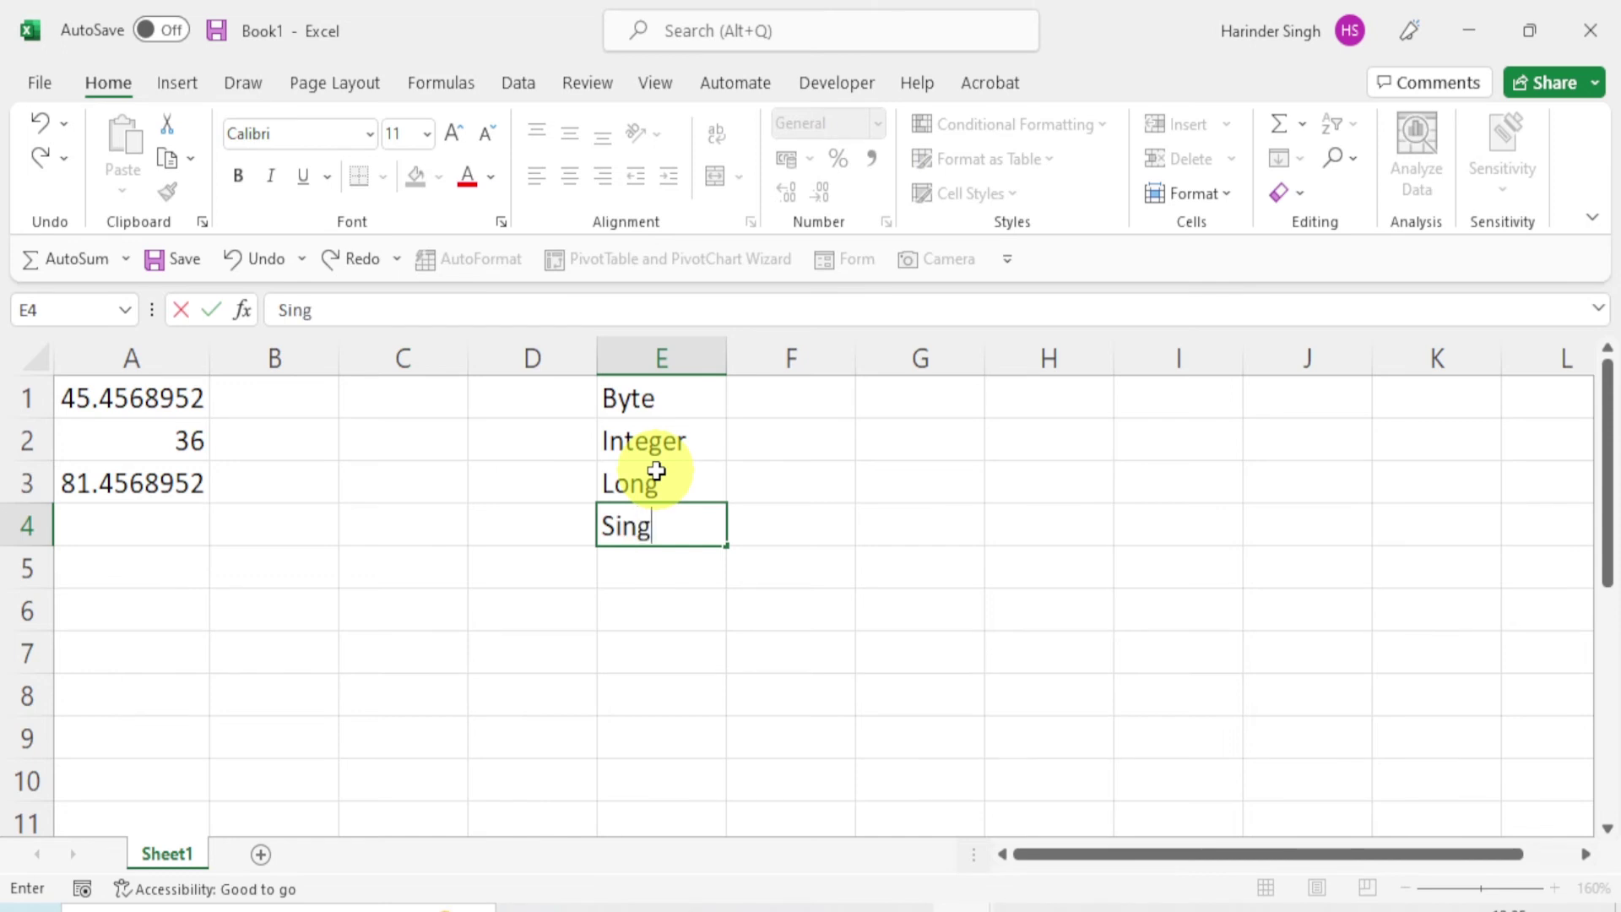
type("le")
key("Return")
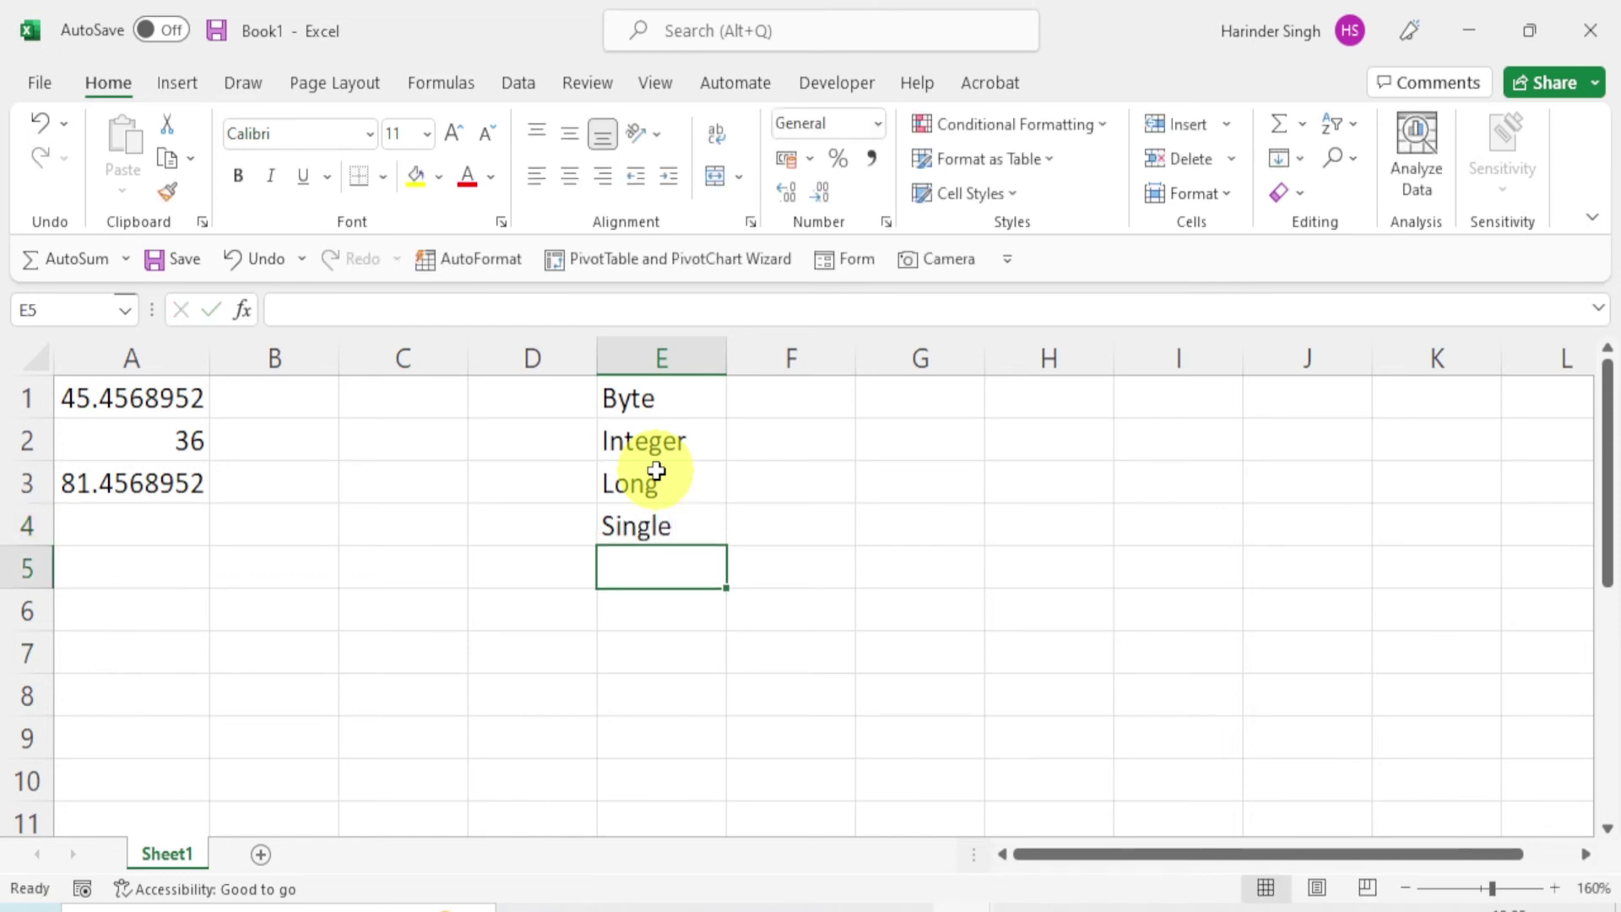
type("Doub")
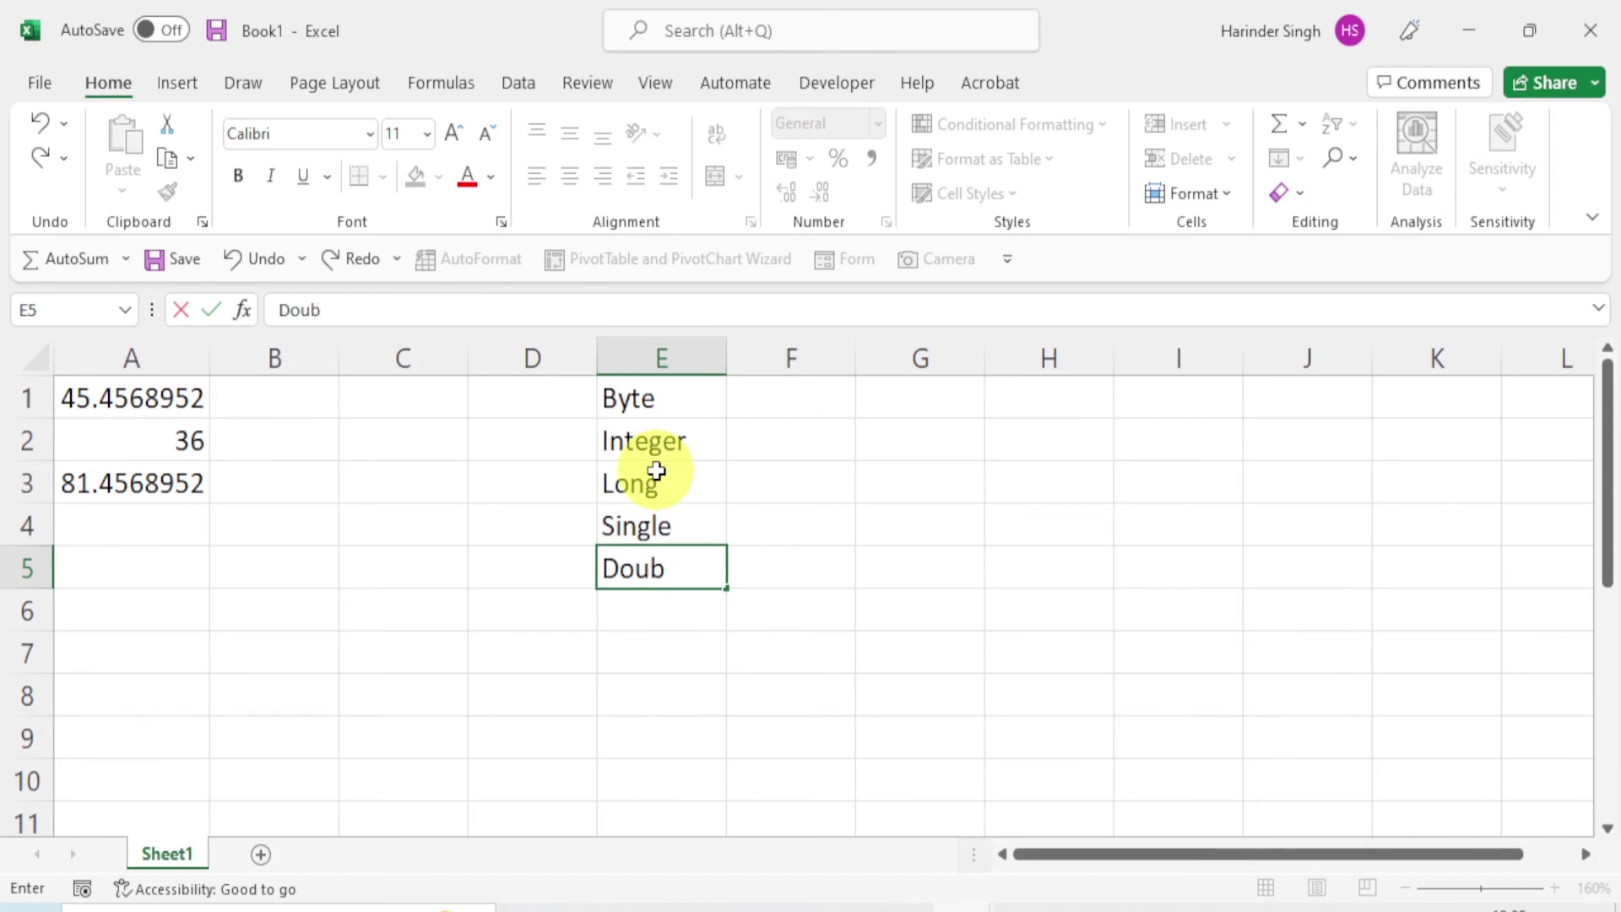
type("le")
key("Return")
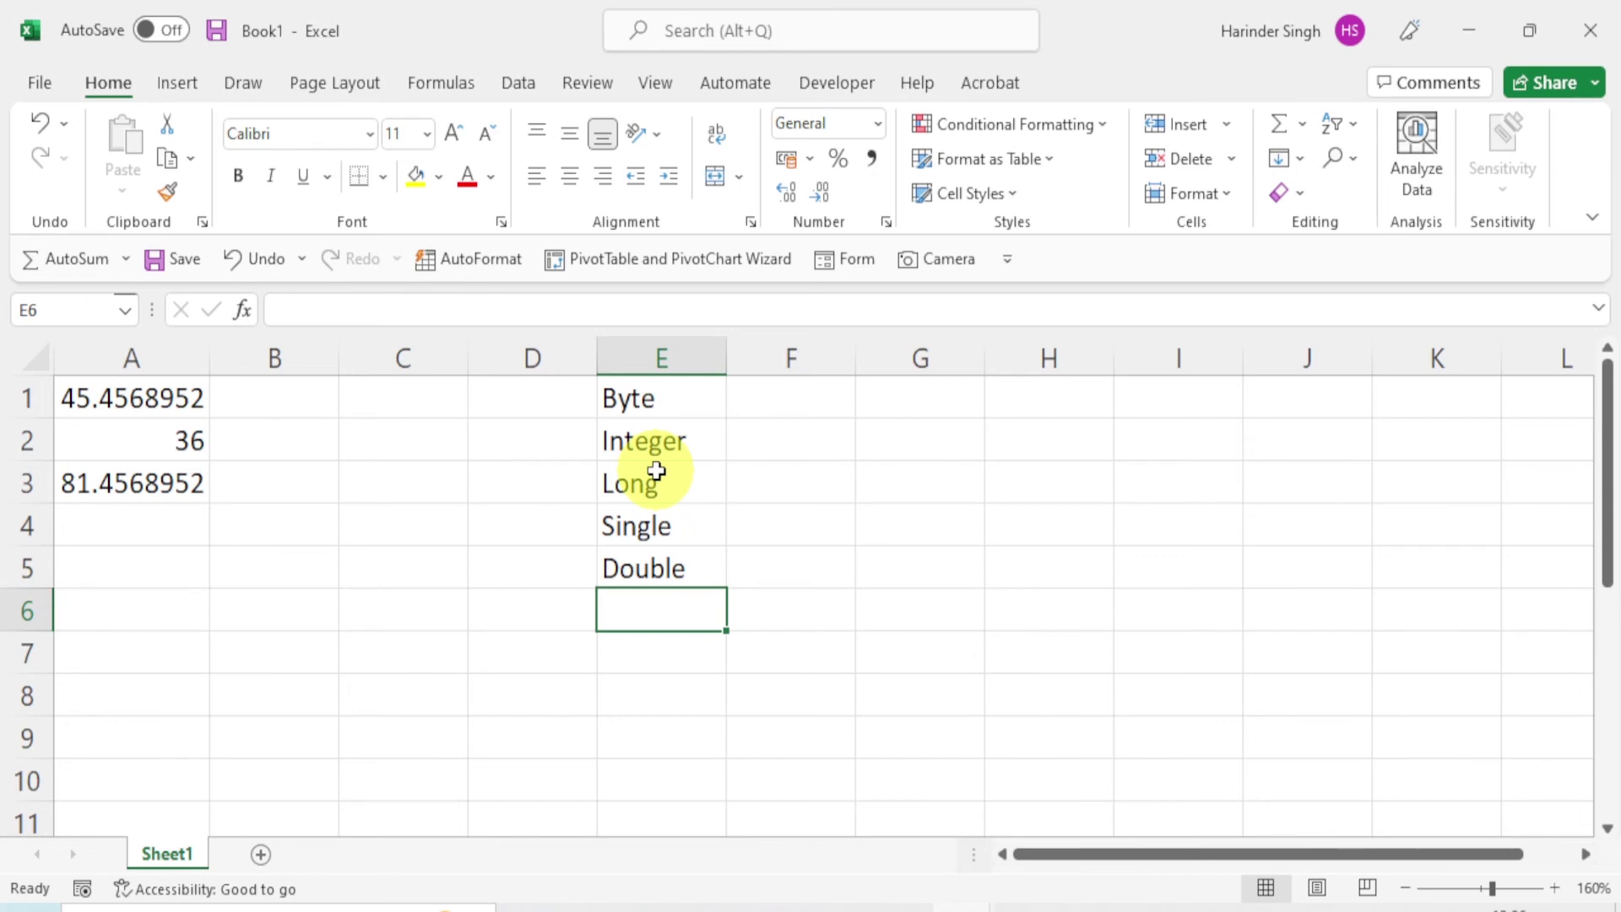
- Enter the byte sizes 1, 2, 4, 4 and 8 in cells F1 through F5
left_click(827, 397)
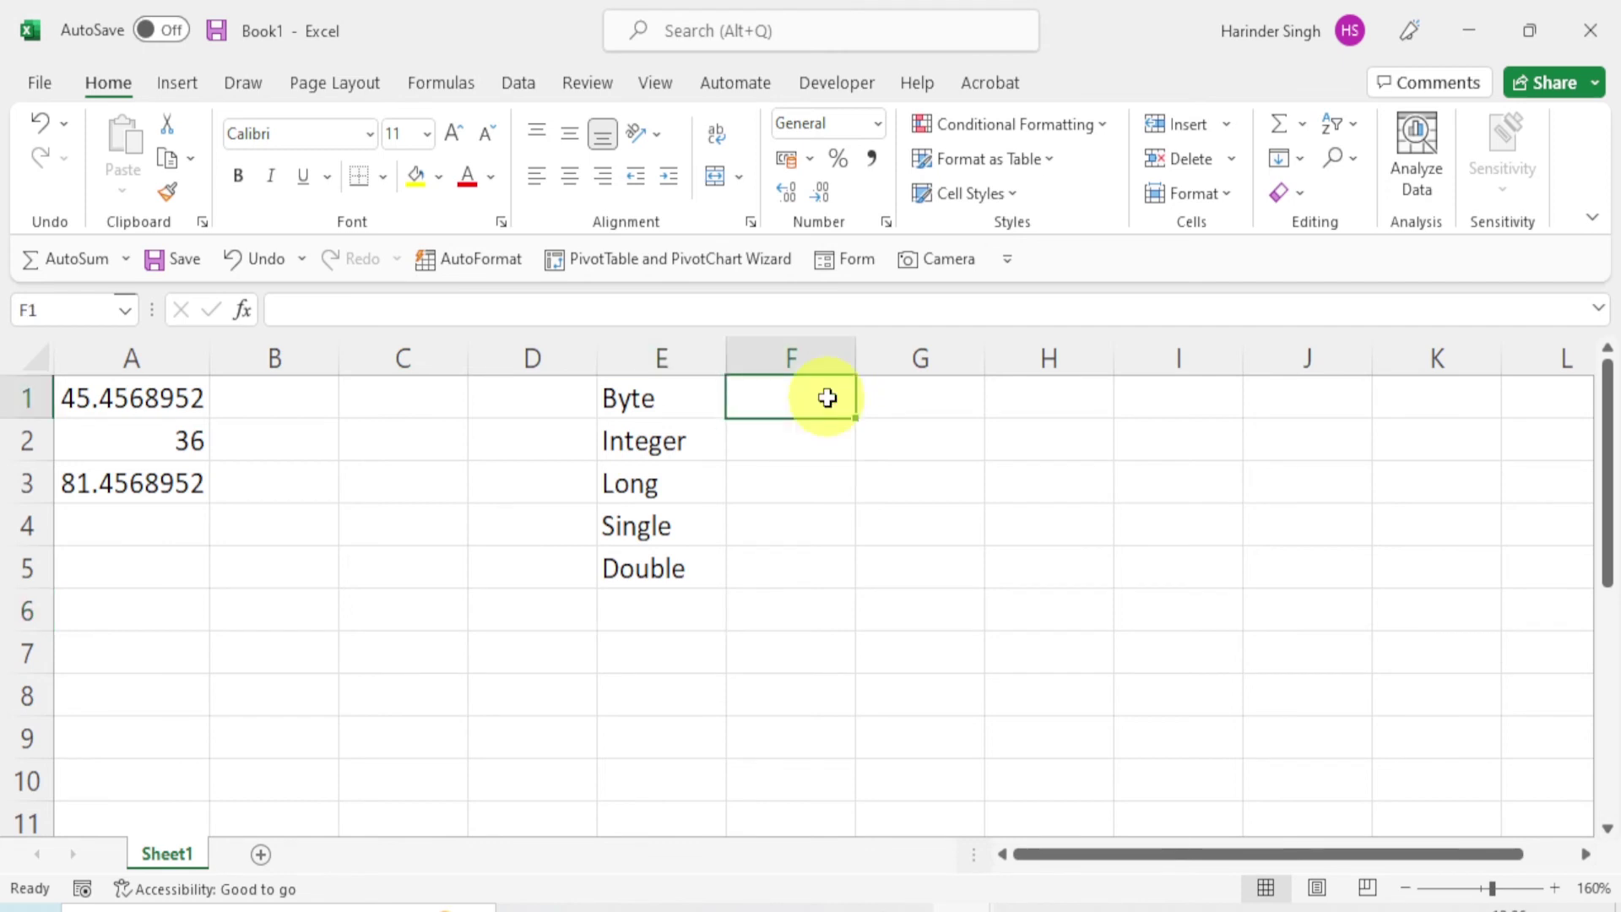
type("1")
key("Return")
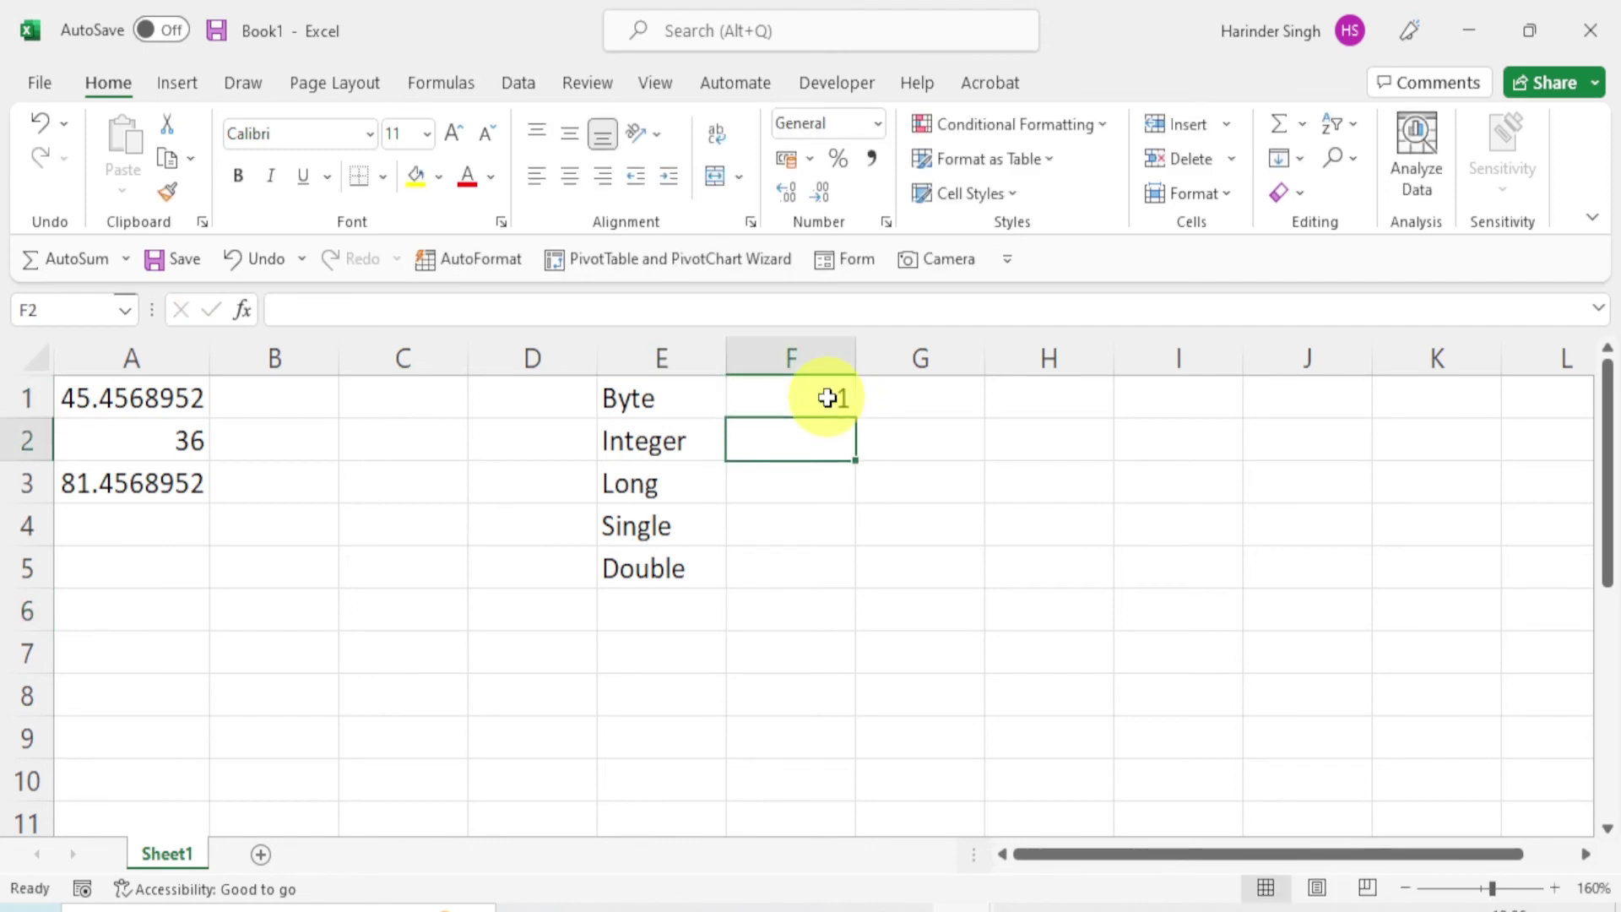
type("2")
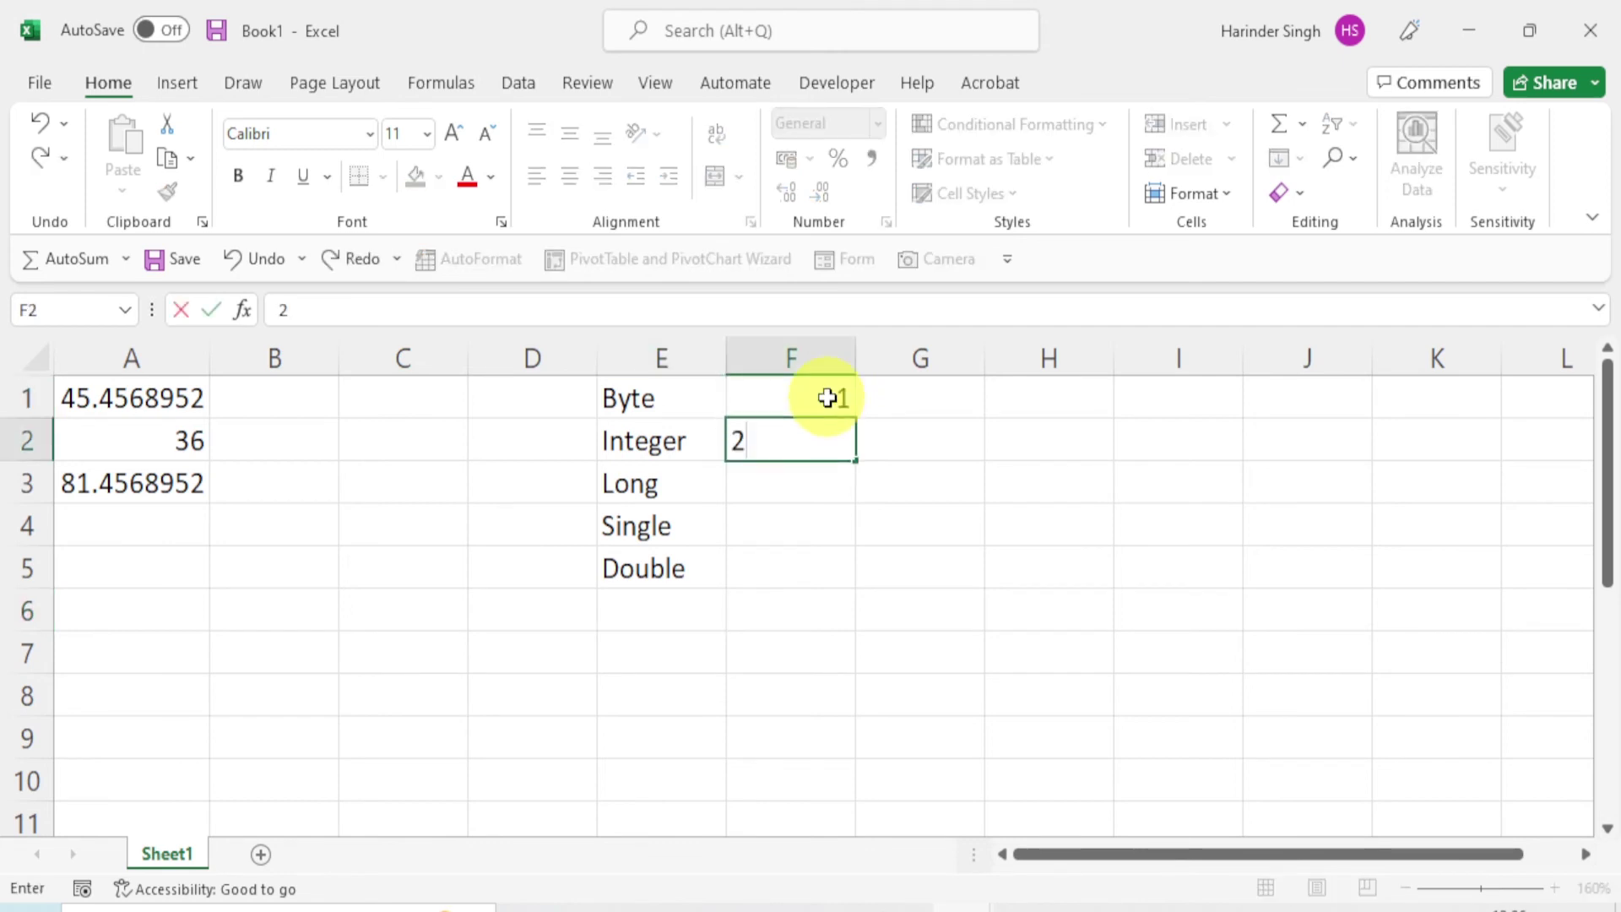
key("Return")
type("4")
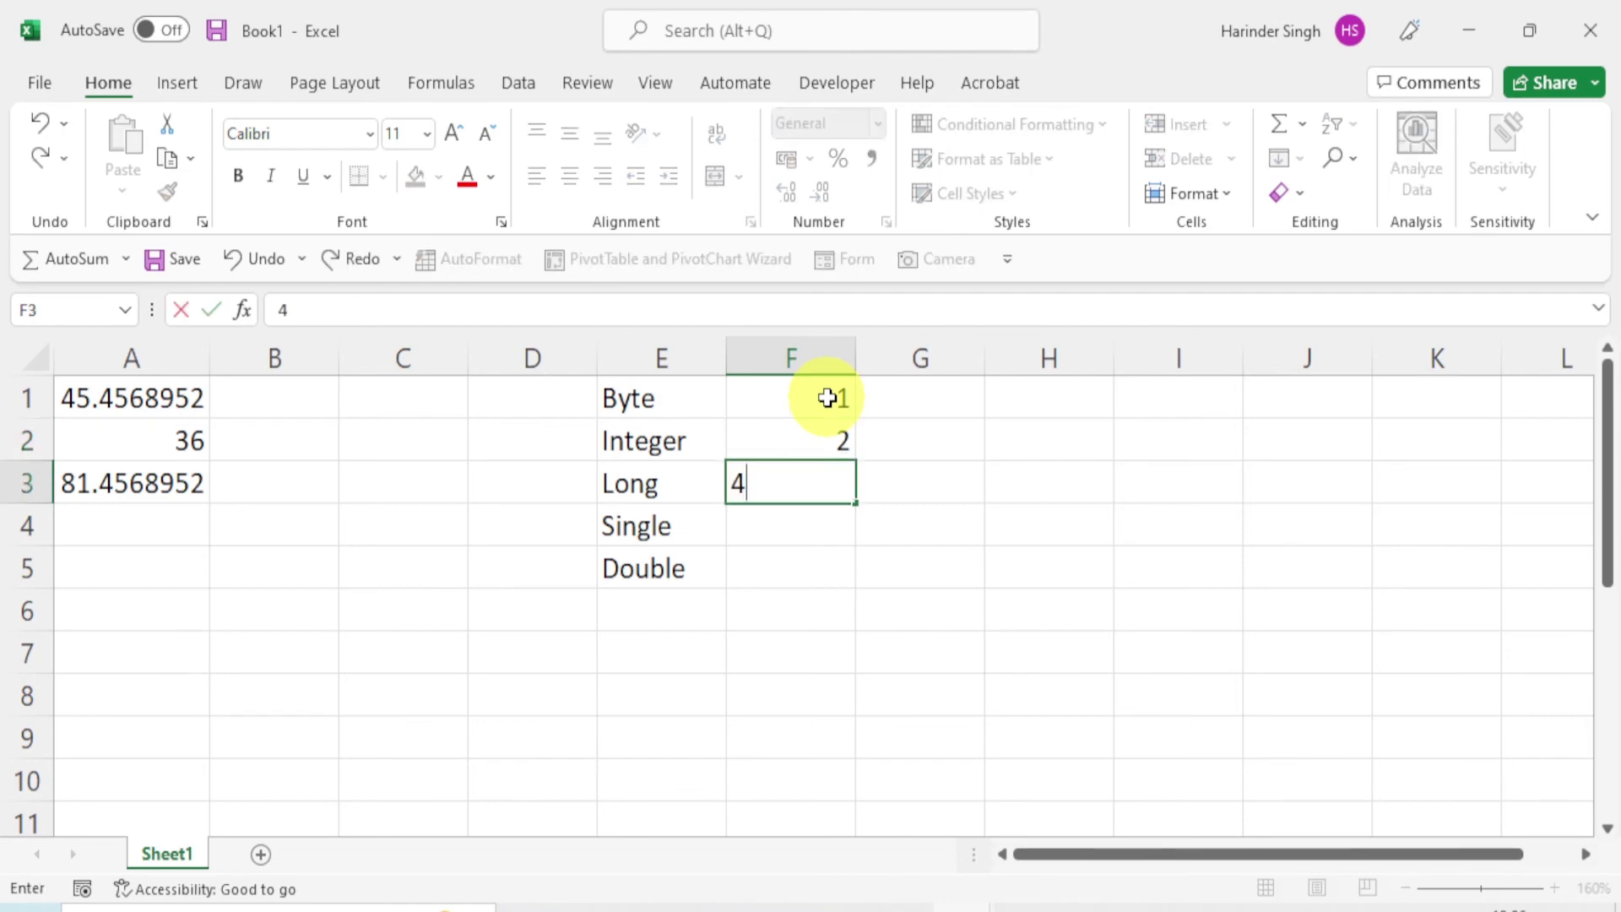
key("Return")
type("4")
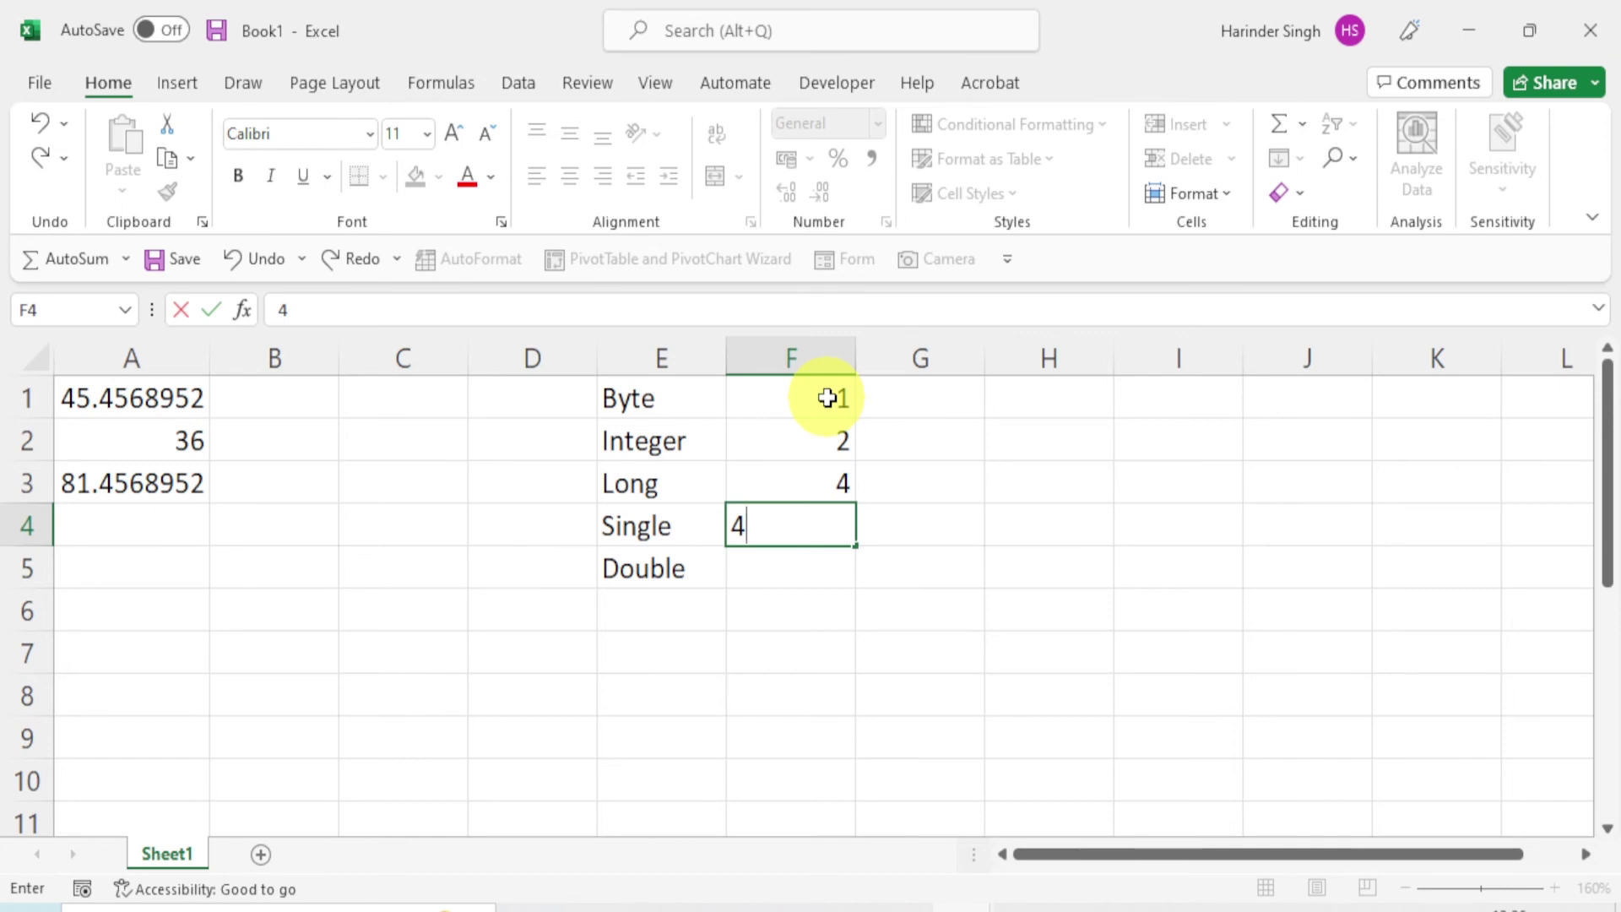
key("Return")
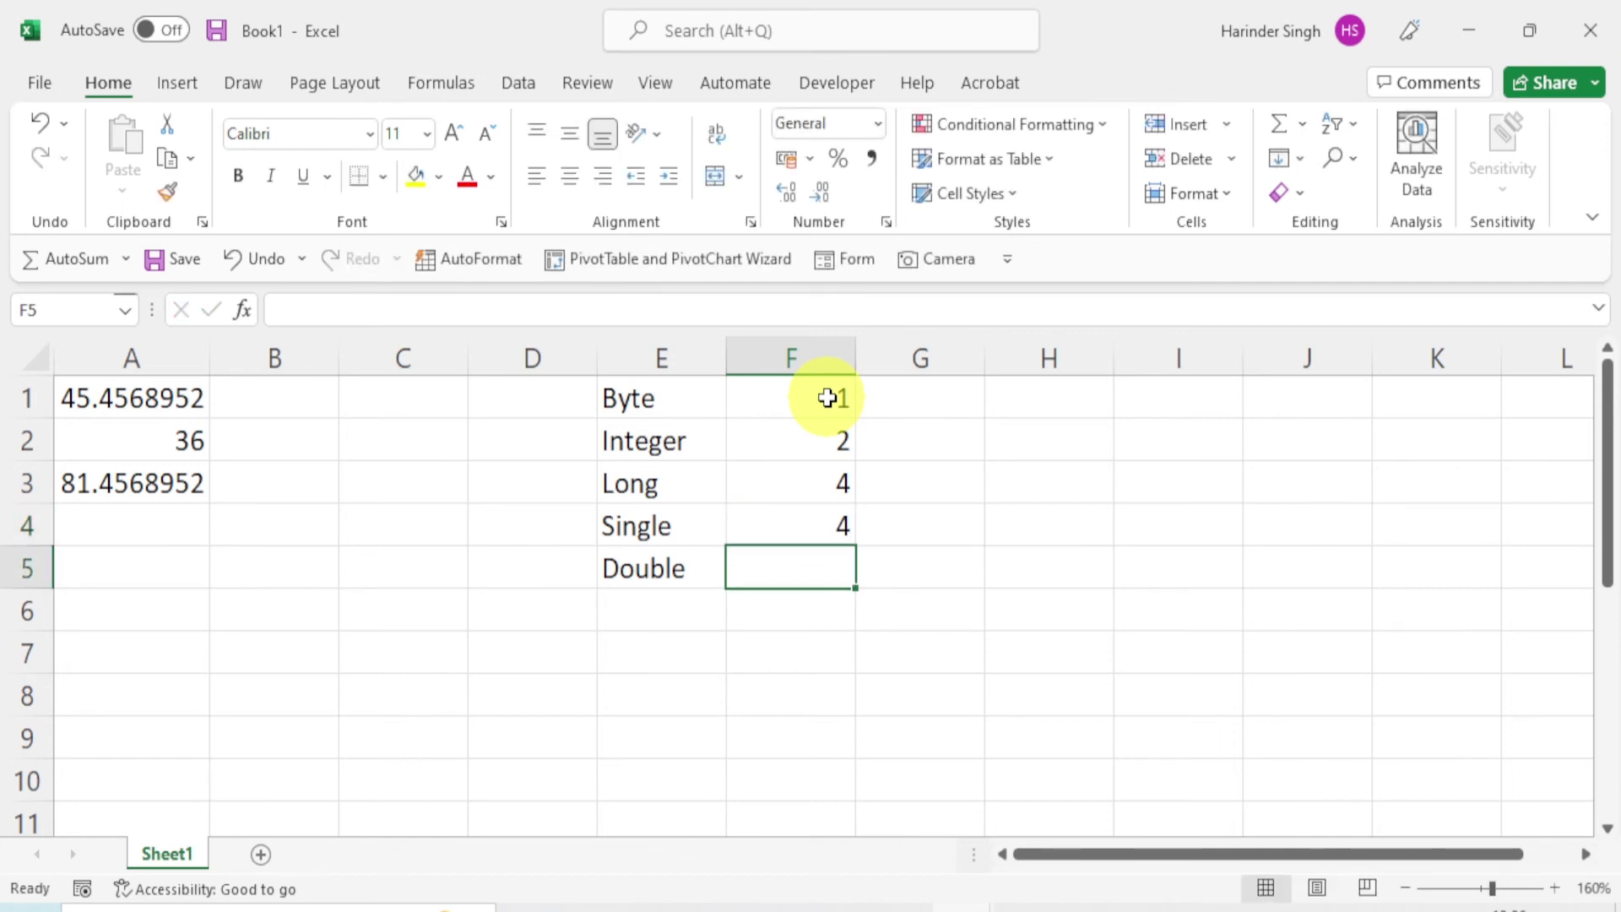
type("8")
key("Return")
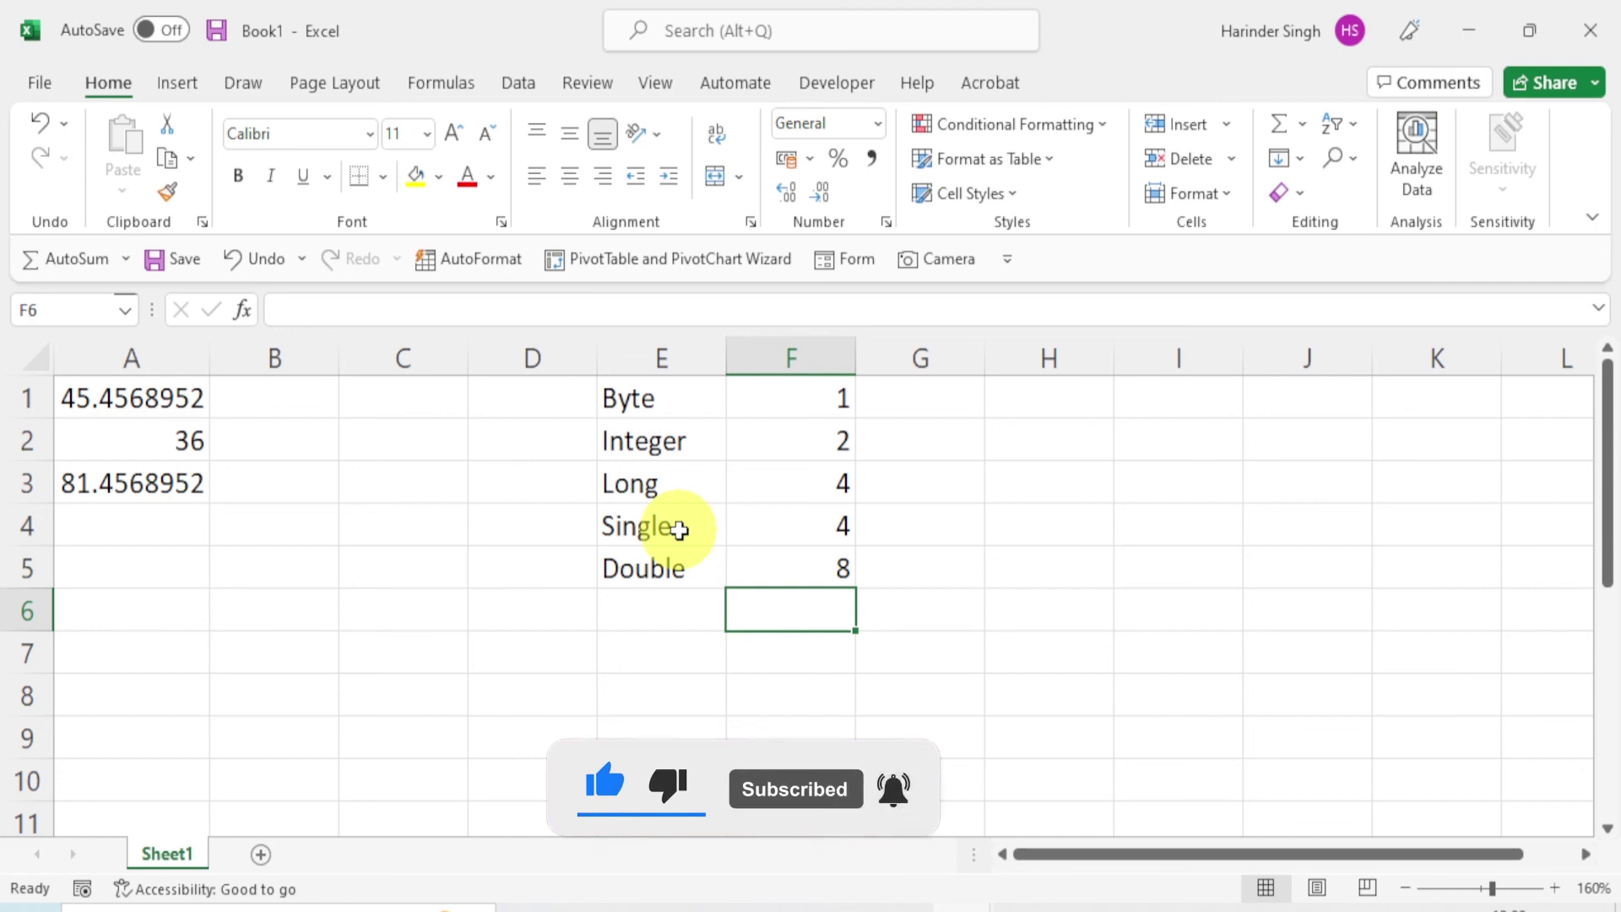
left_click(794, 569)
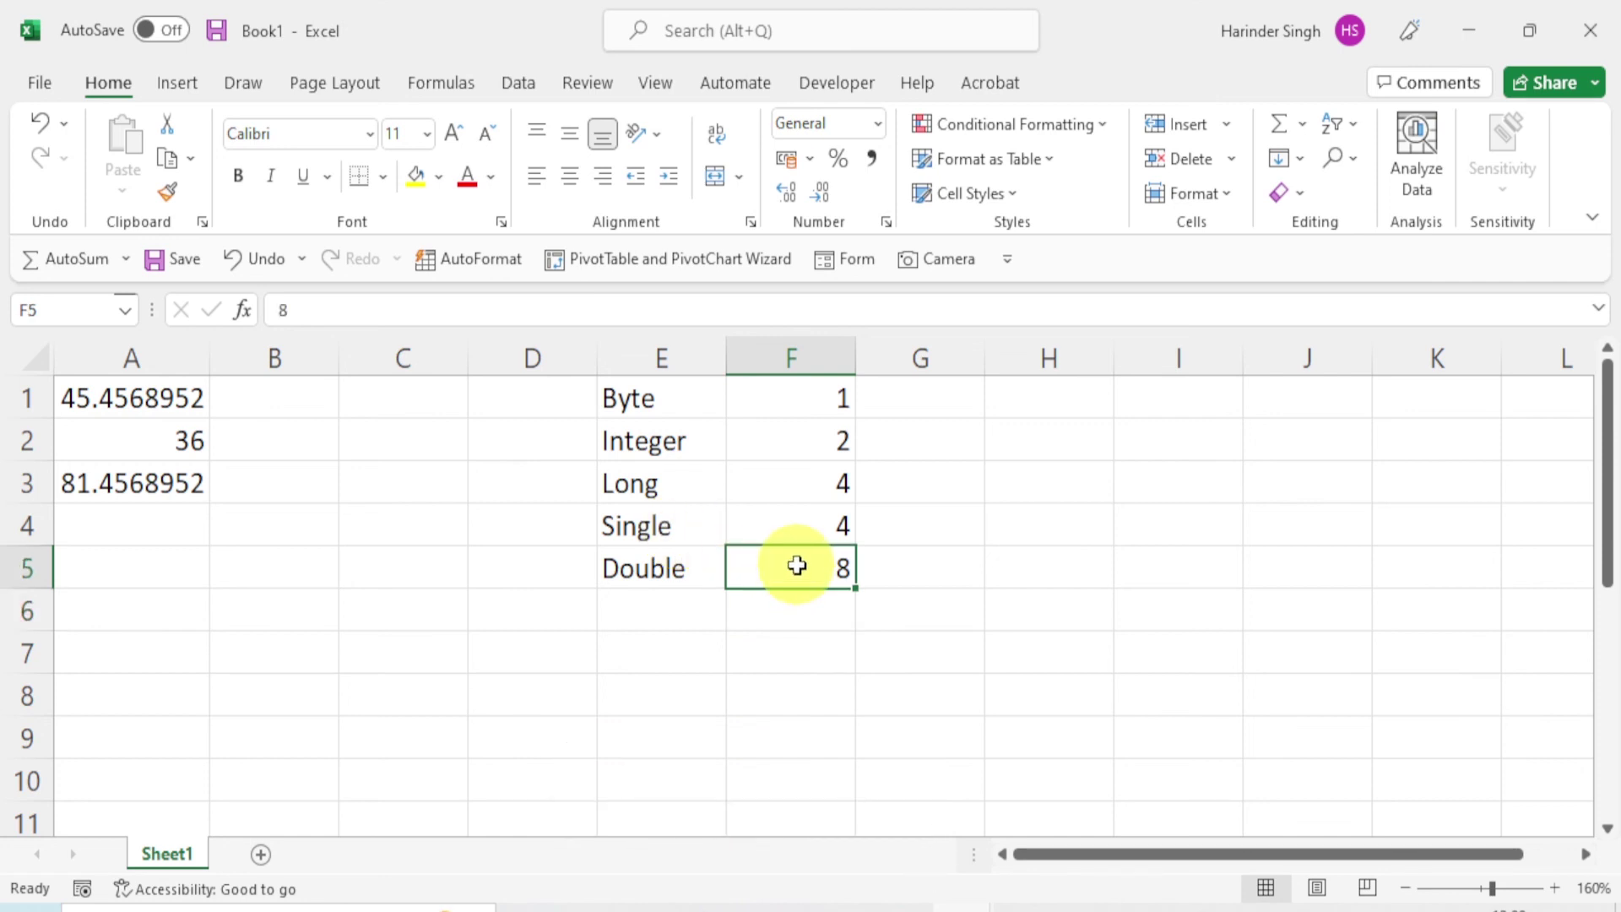